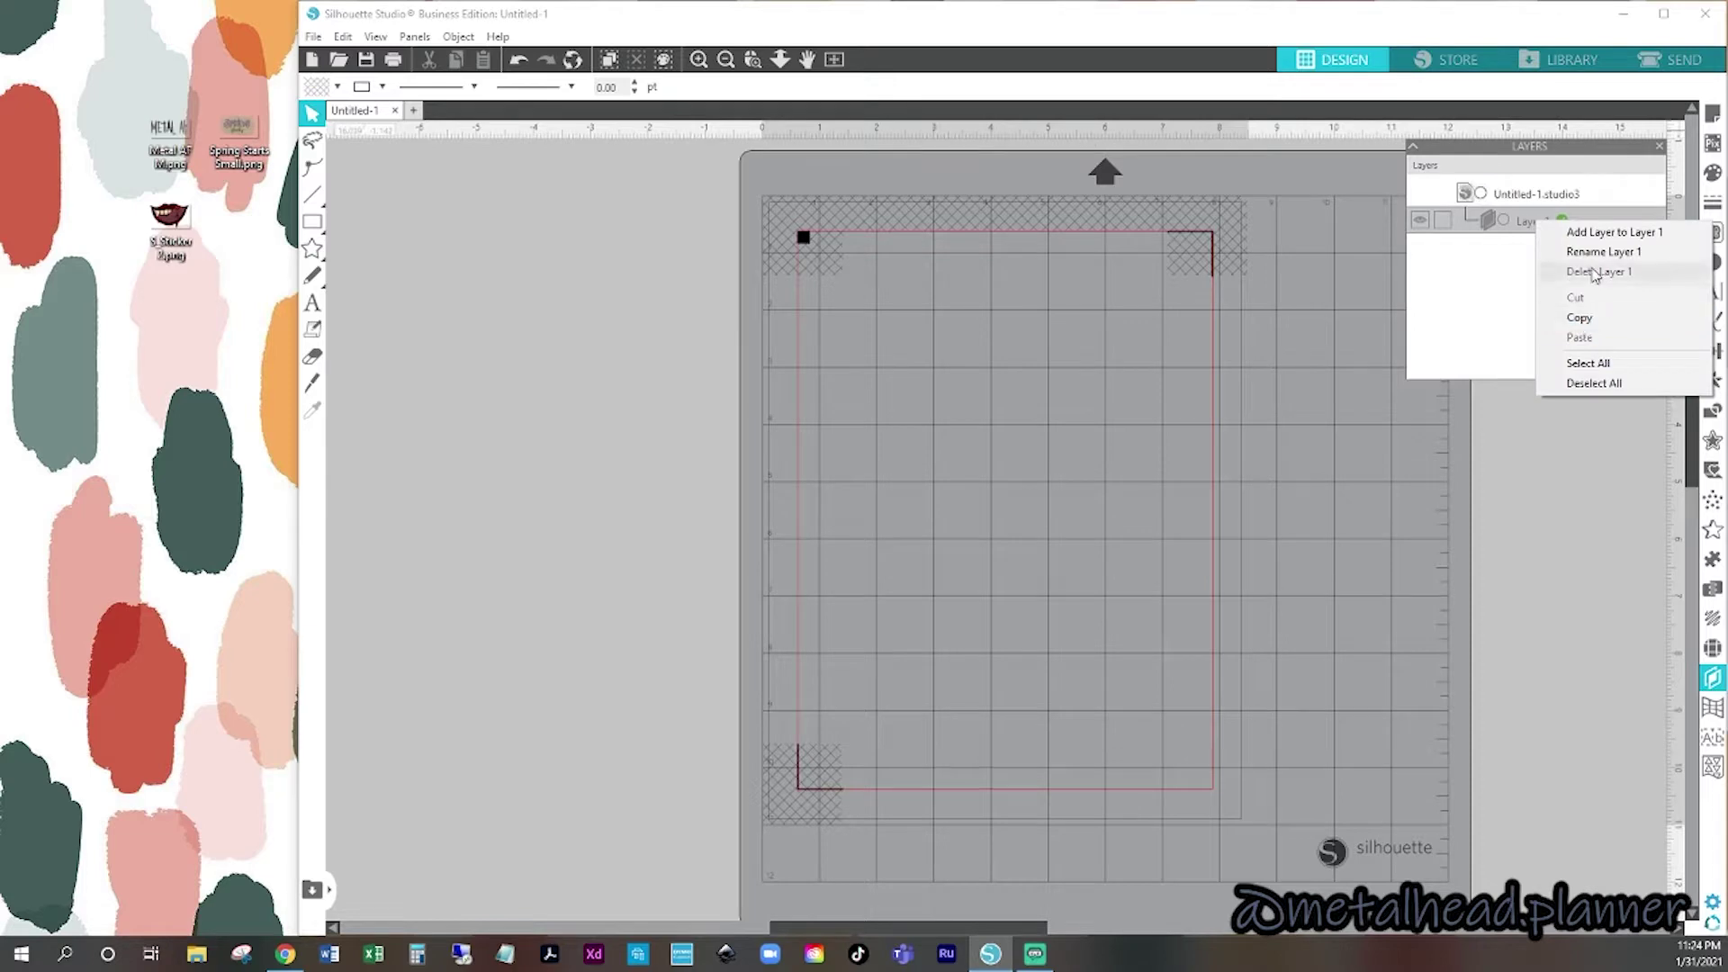
- Rename the document's existing layer to CUT
click(1600, 252)
text(CUT)
key(Return)
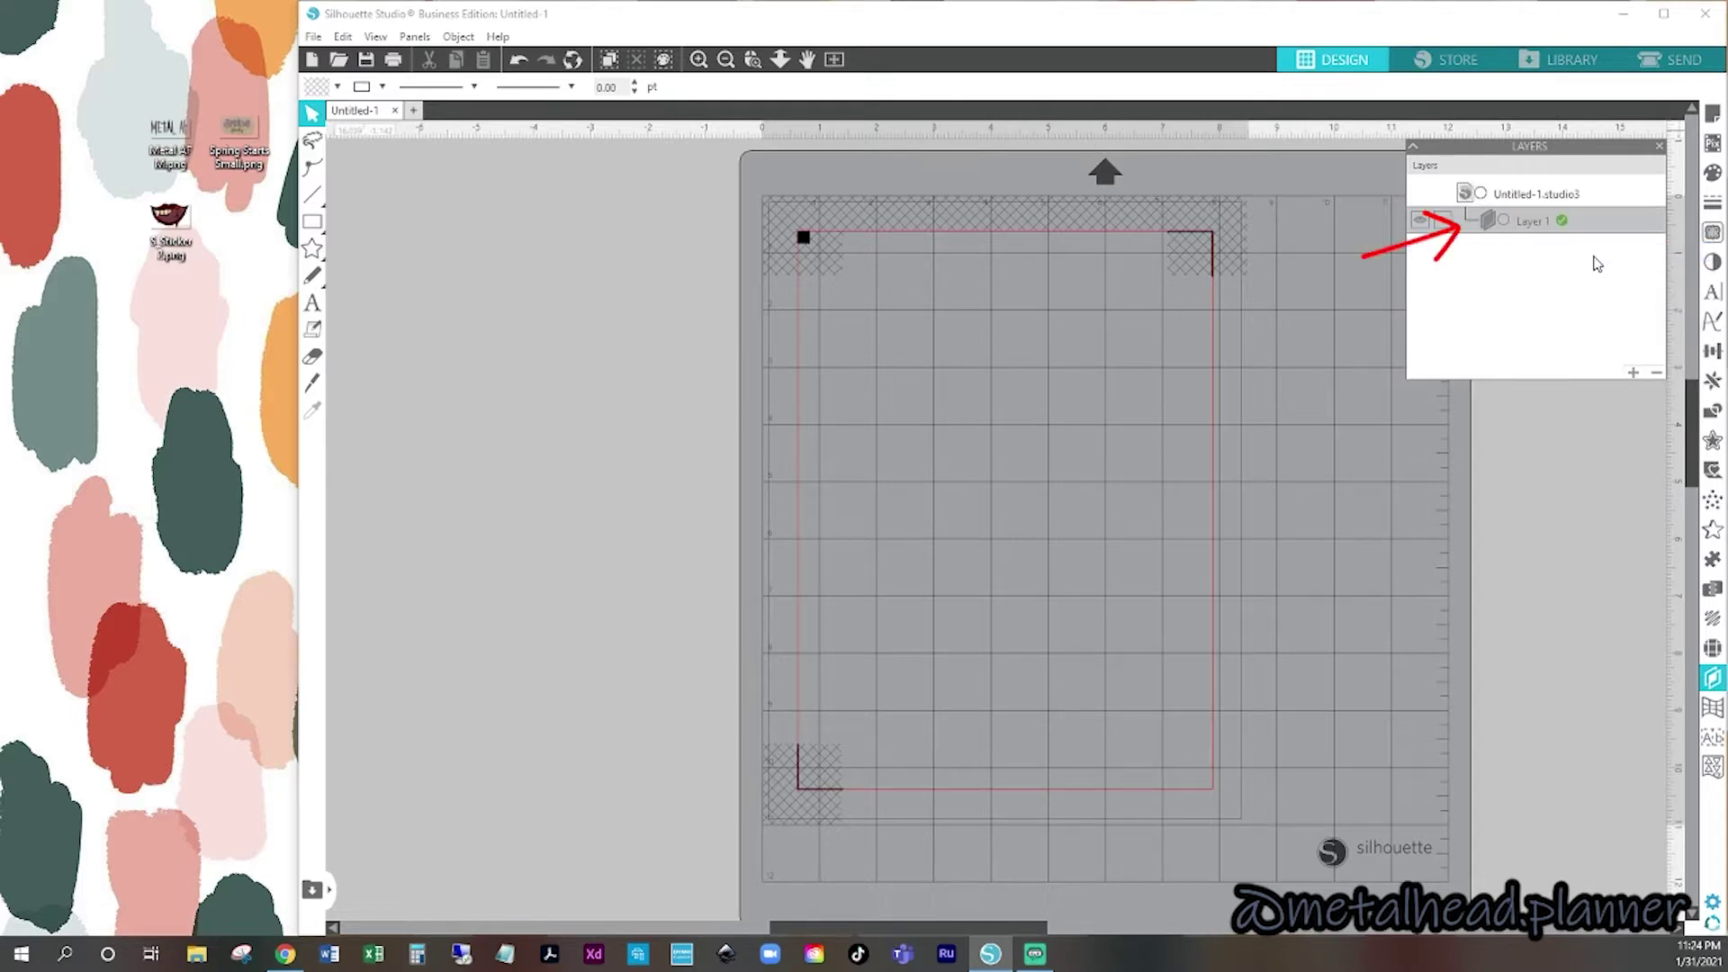
- Add a second layer and name it NO CUT
click(1633, 372)
right_click(1533, 223)
click(1577, 256)
text(NO CUT)
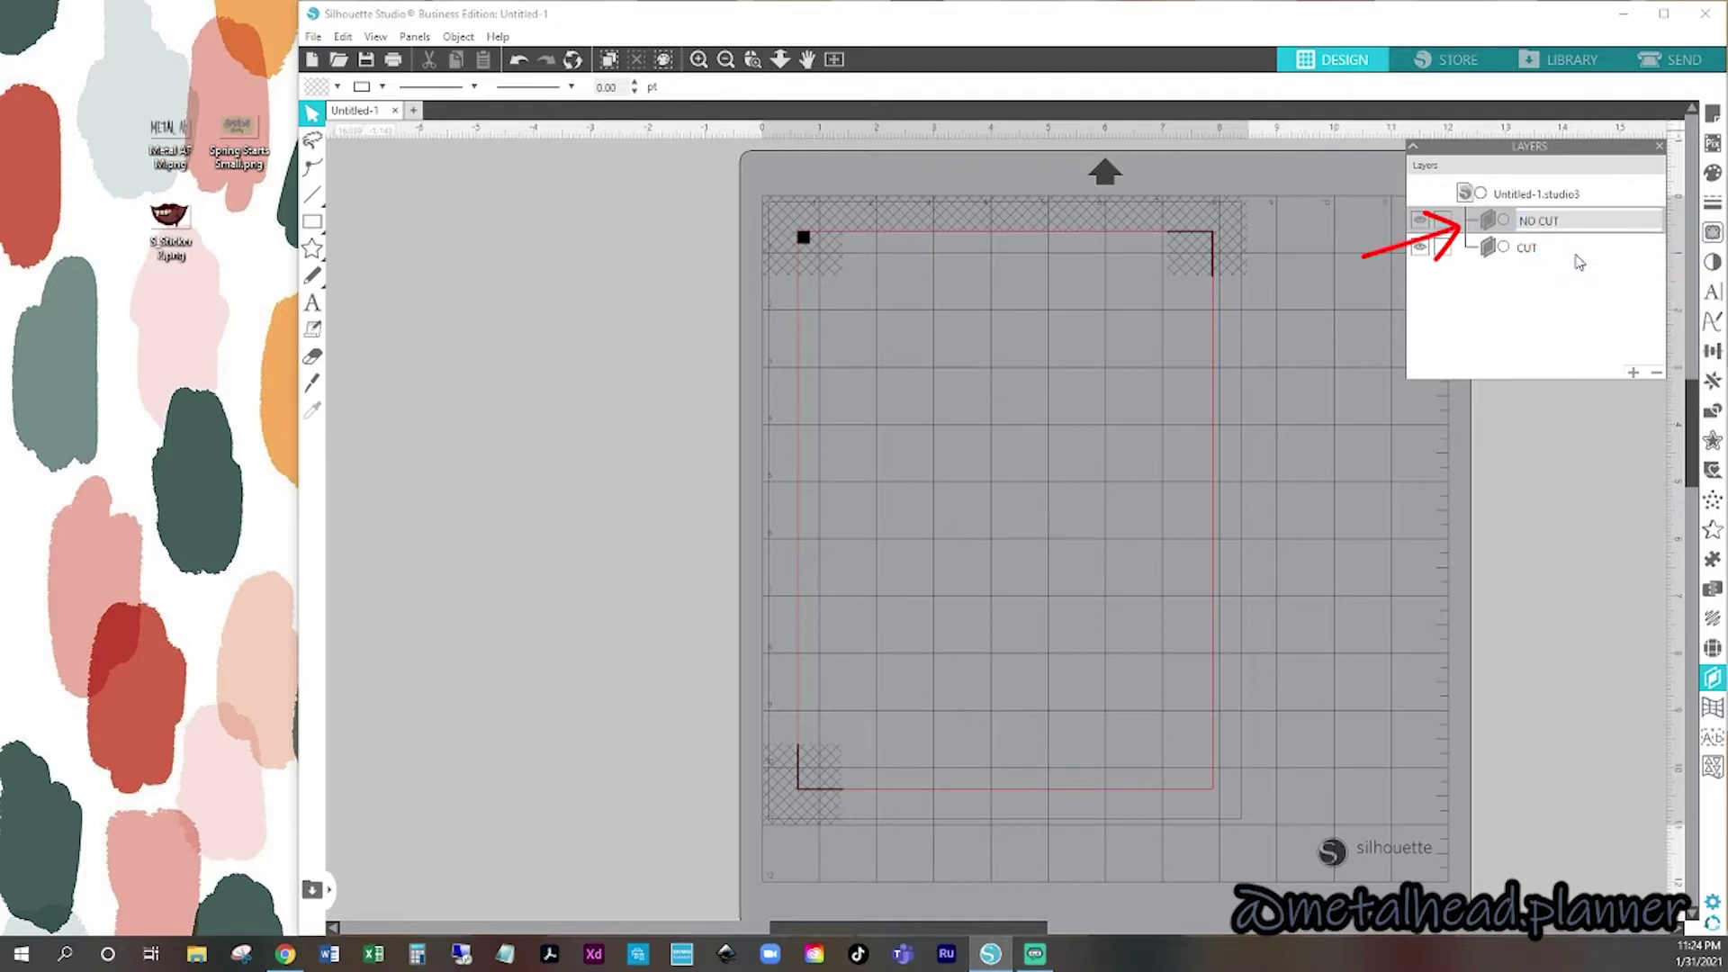
key(Return)
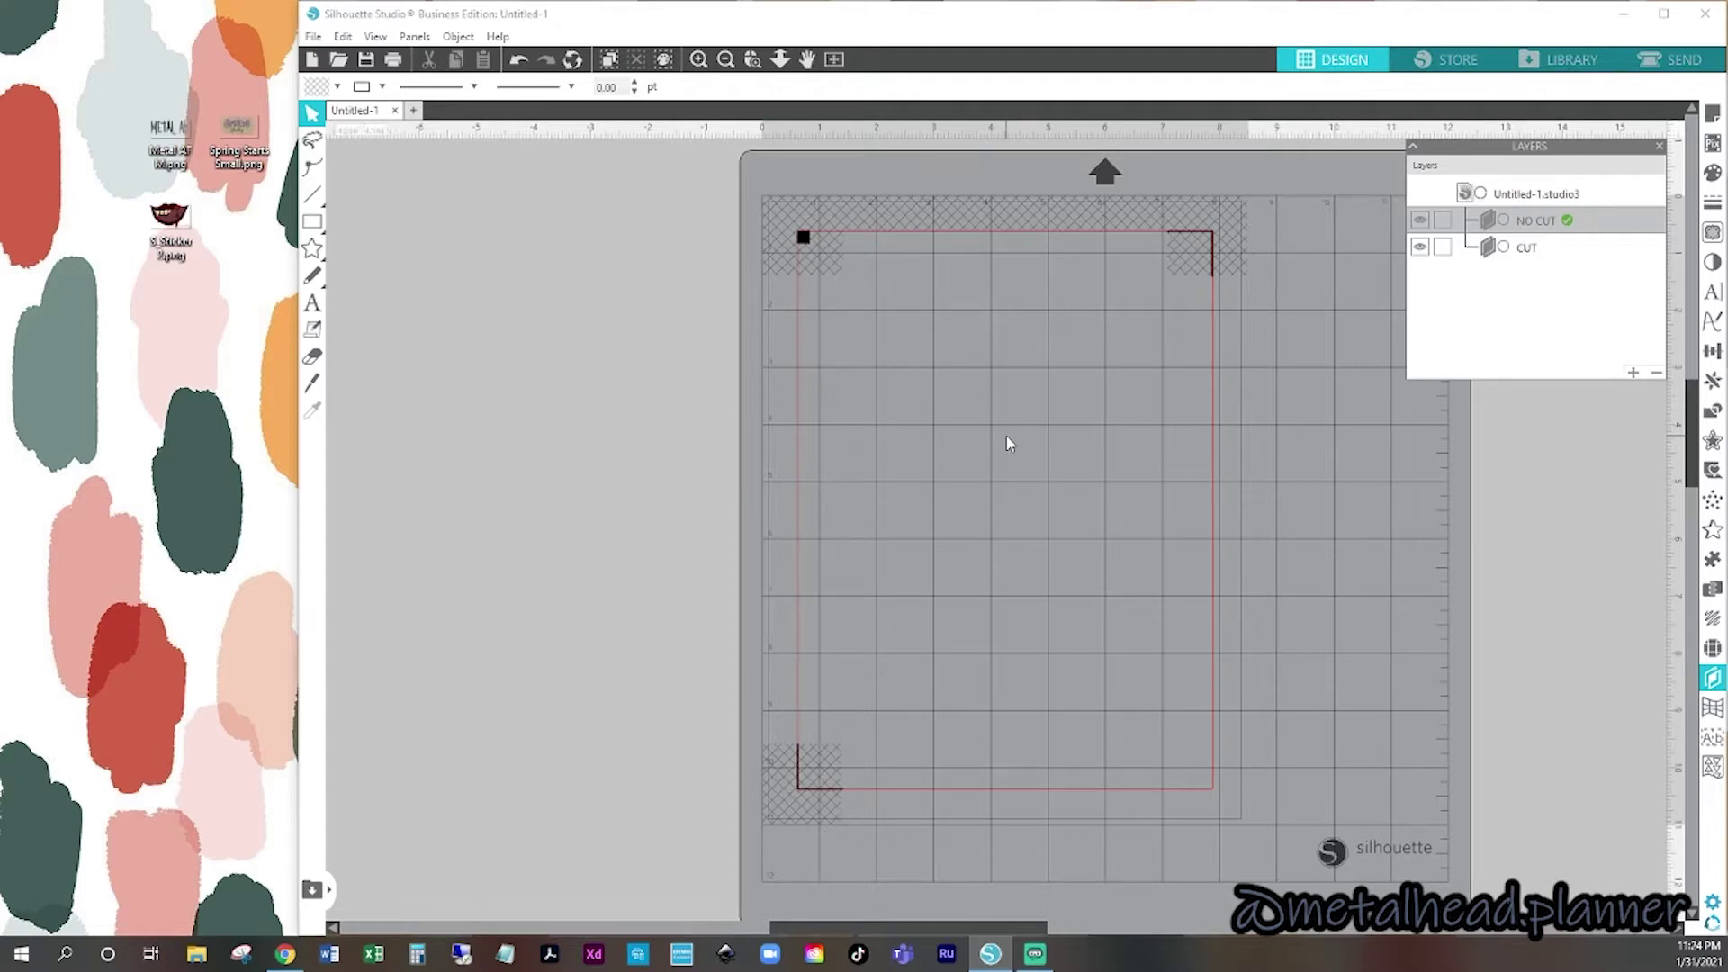
- Place the Metal AF, mouth sticker and Spring Starts PNG files on the NO CUT layer, keeping the artworks clear of one another
drag(120, 78, 264, 316)
mouse_move(176, 135)
mouse_down()
mouse_move(453, 284)
mouse_move(706, 374)
mouse_move(934, 374)
mouse_move(924, 360)
mouse_up()
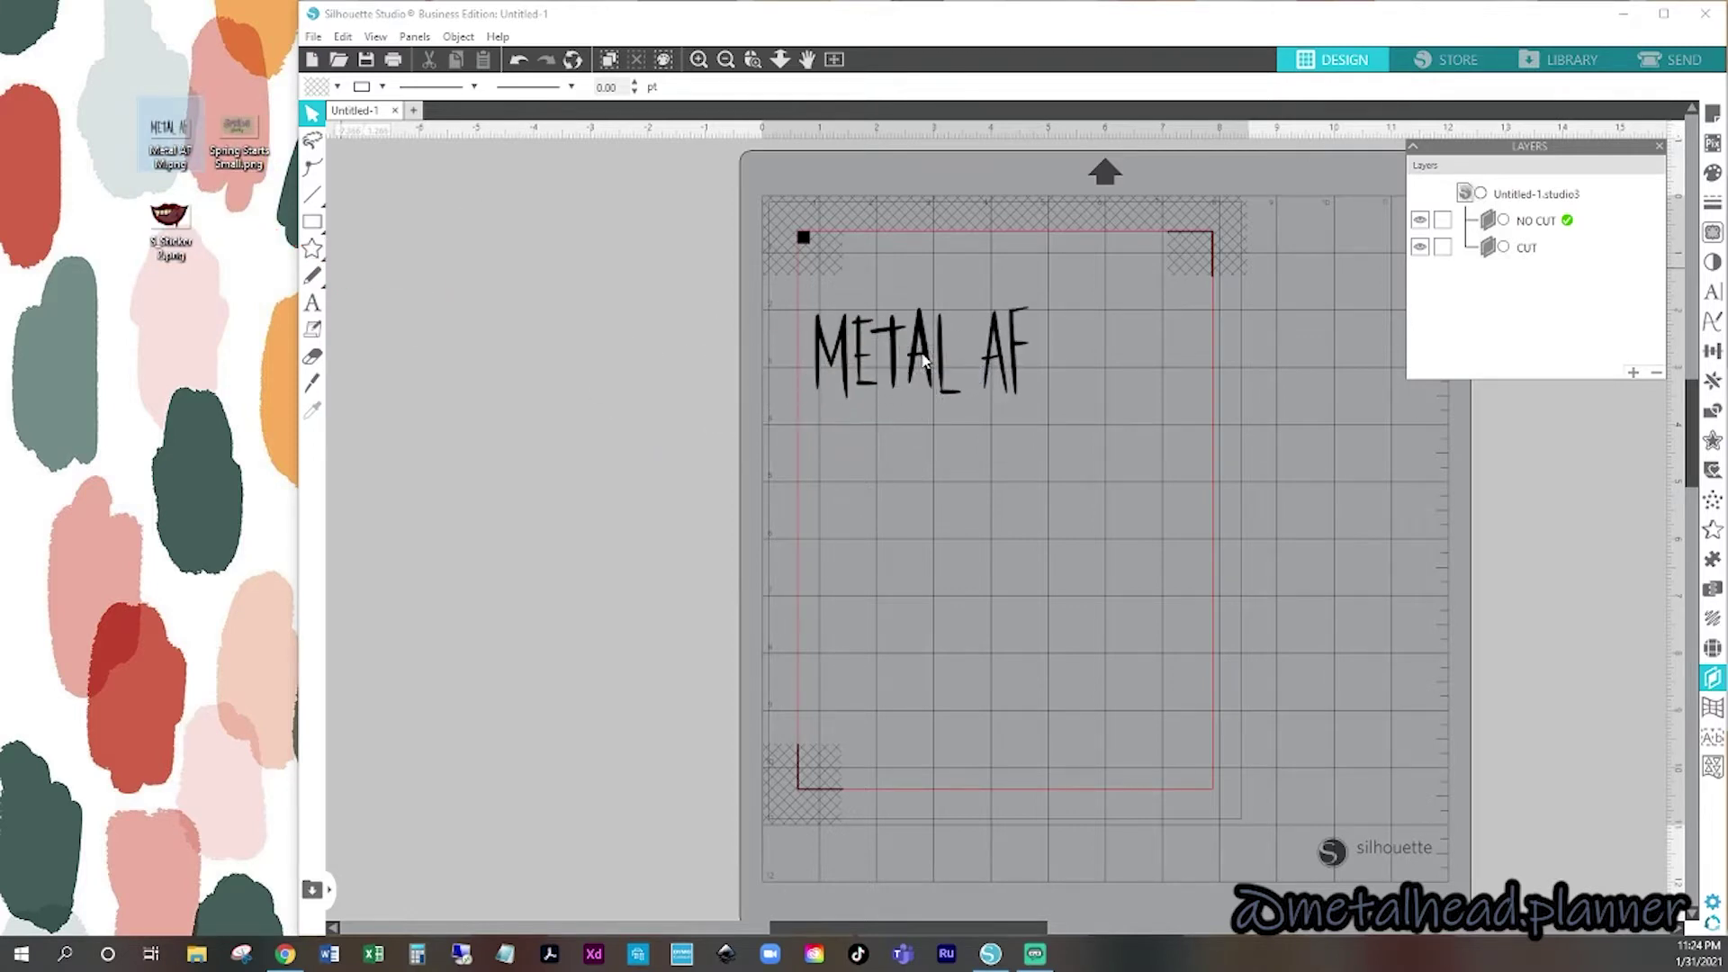
drag(170, 221, 891, 644)
drag(236, 135, 1191, 353)
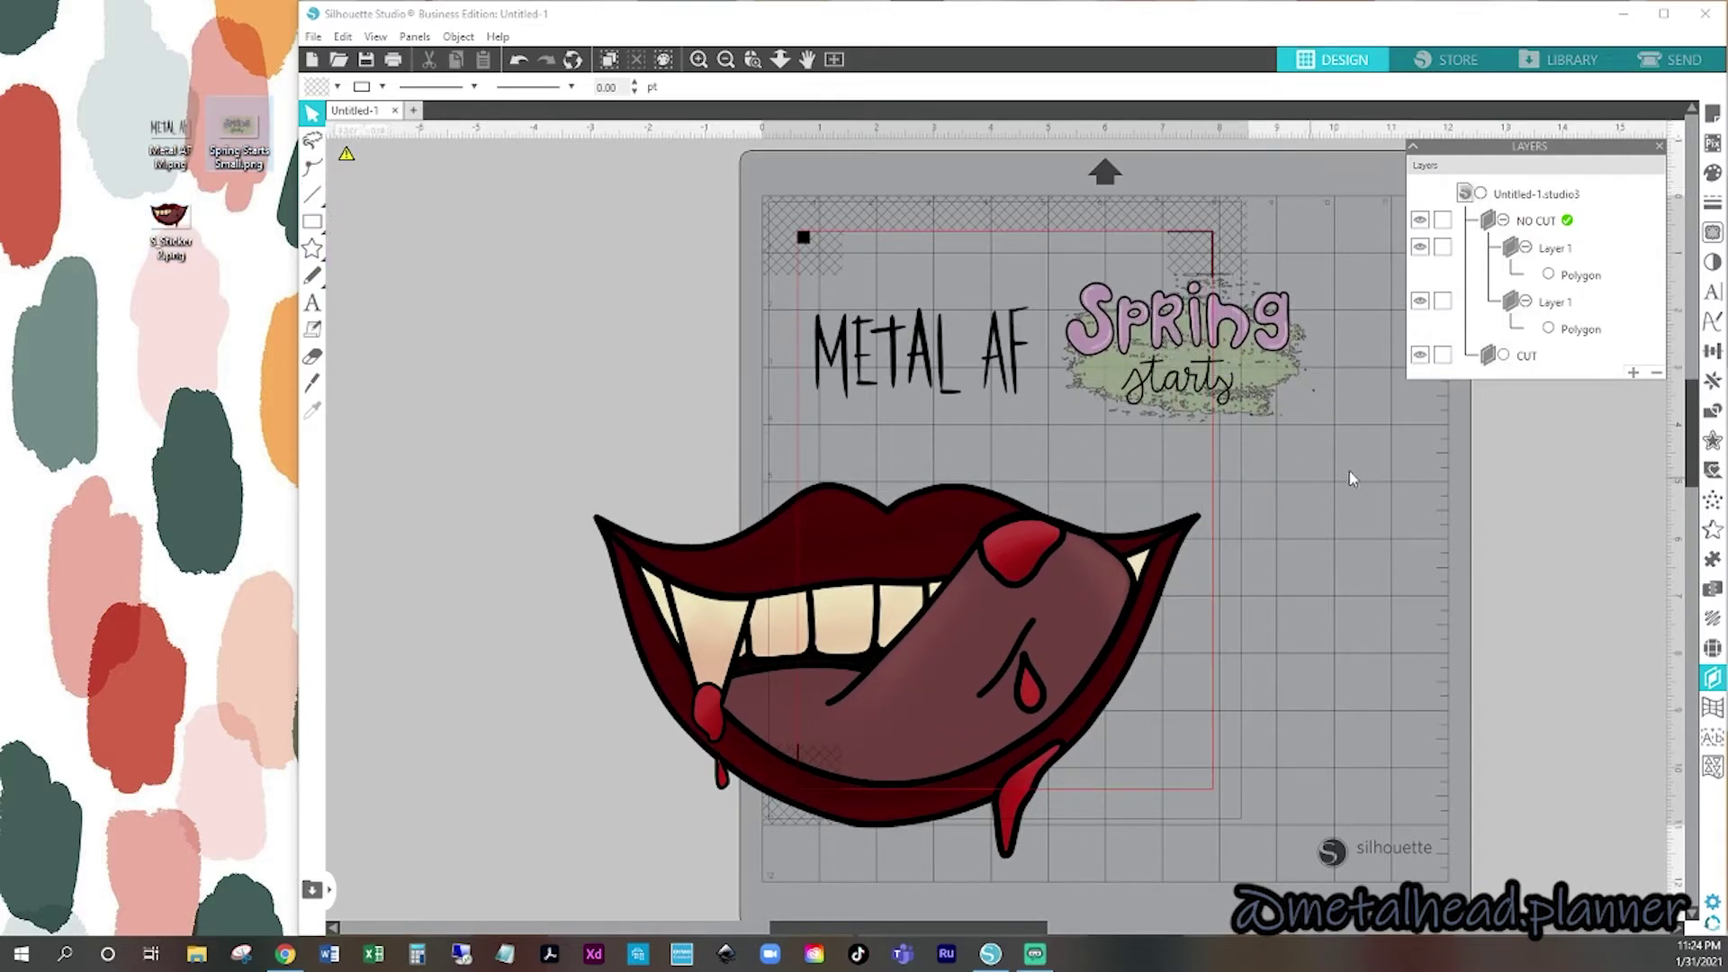
mouse_move(1348, 477)
mouse_down()
mouse_move(1297, 369)
mouse_move(1256, 410)
mouse_move(1350, 401)
mouse_up()
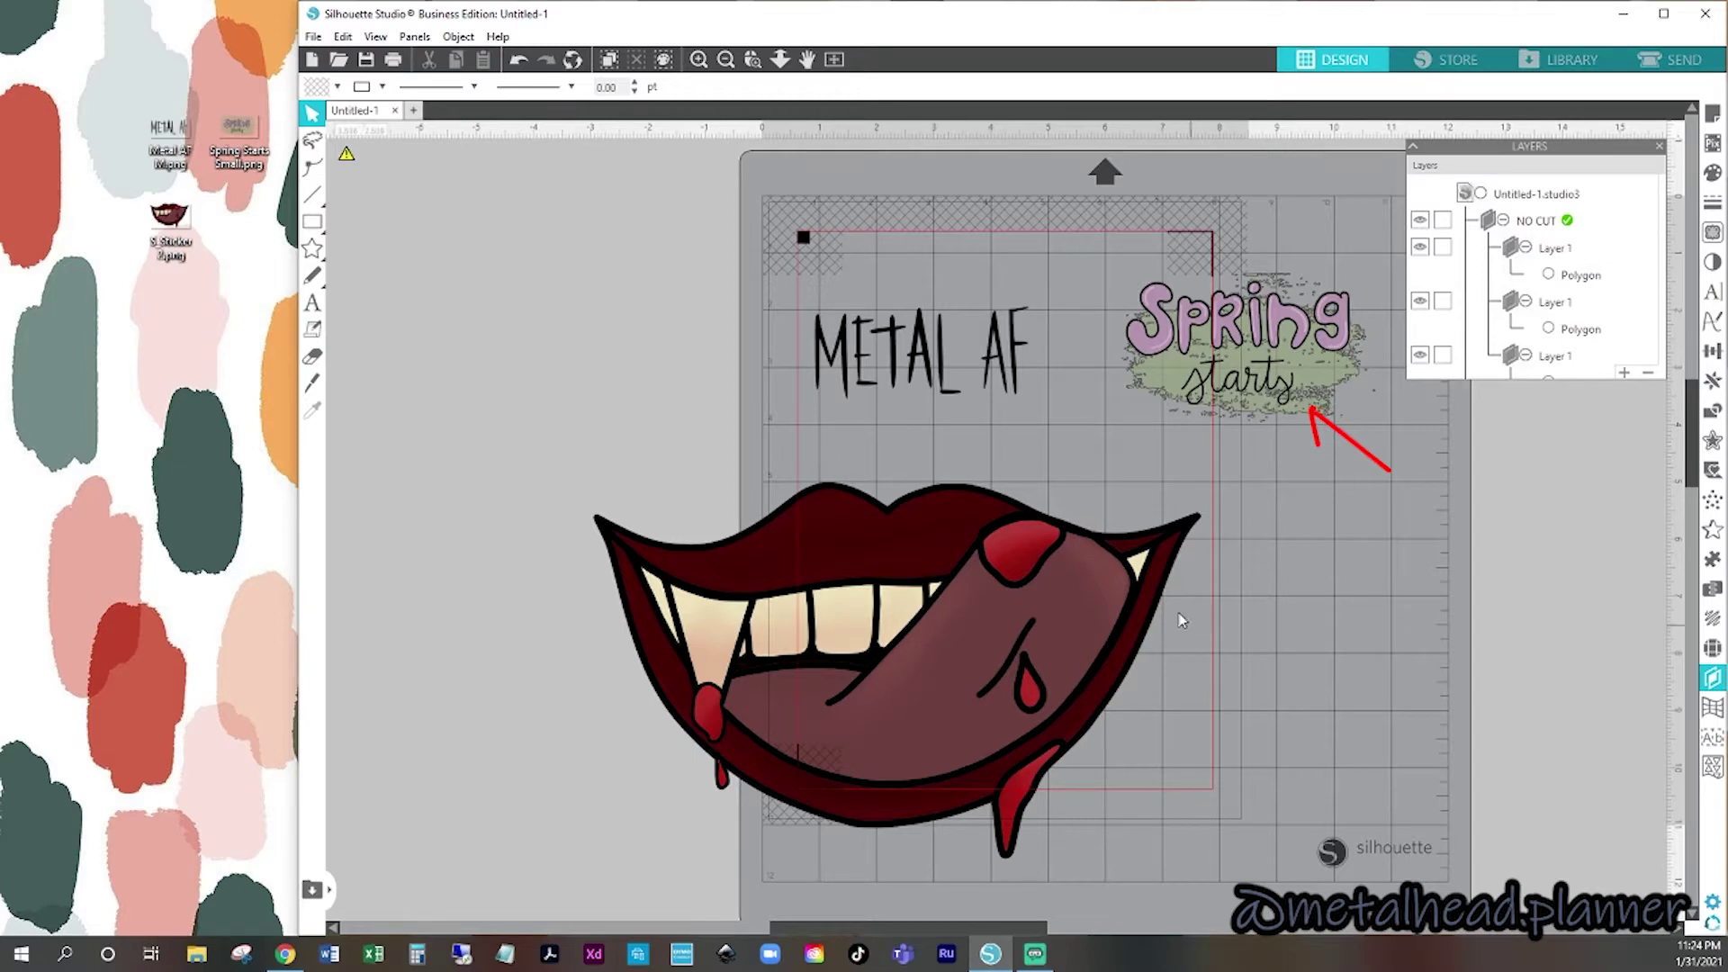
- Select all three artworks and set their line colour to transparent
key(ctrl+a)
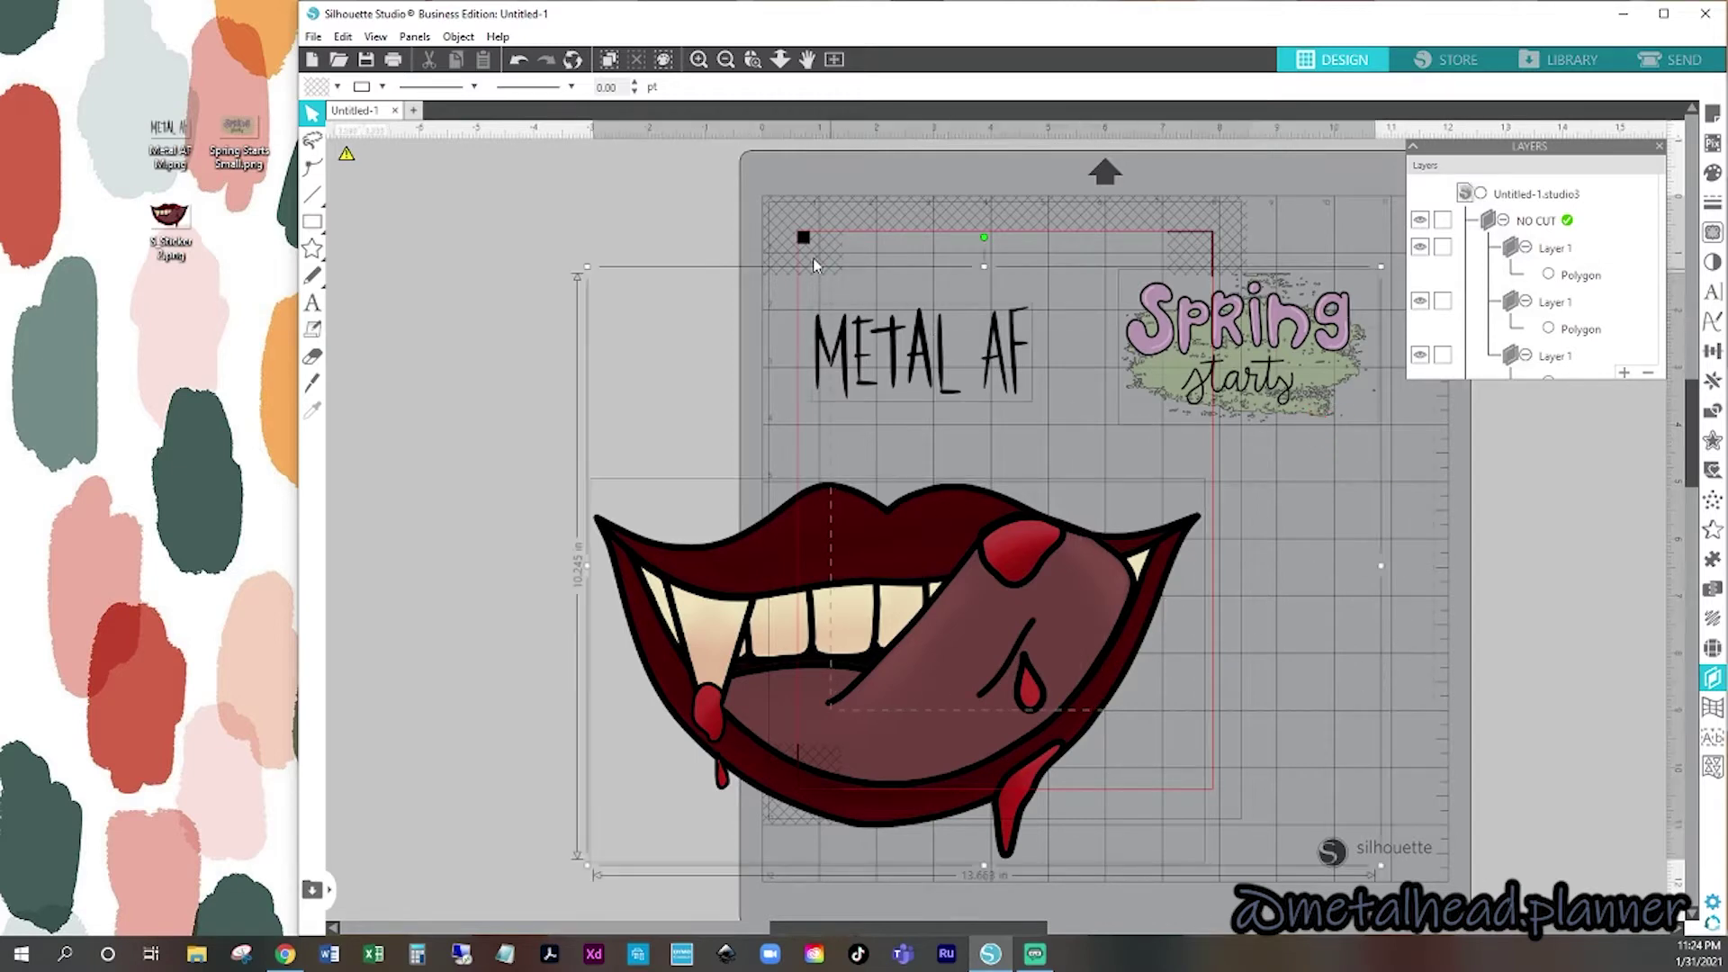
click(383, 87)
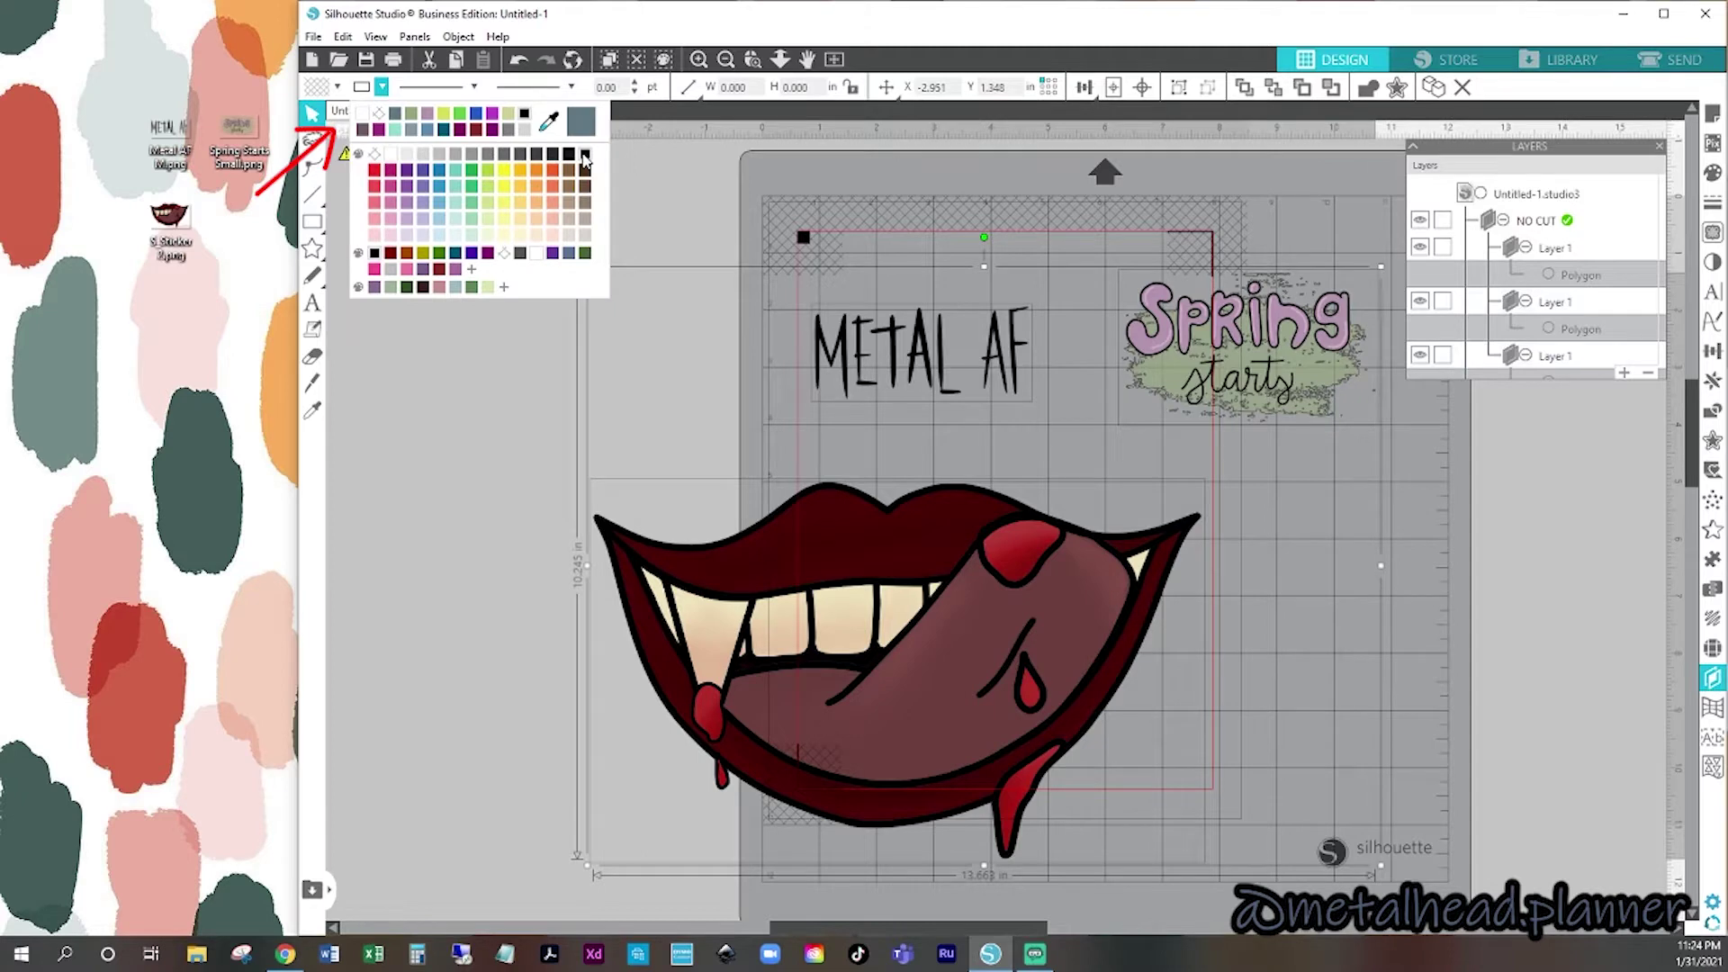
click(376, 159)
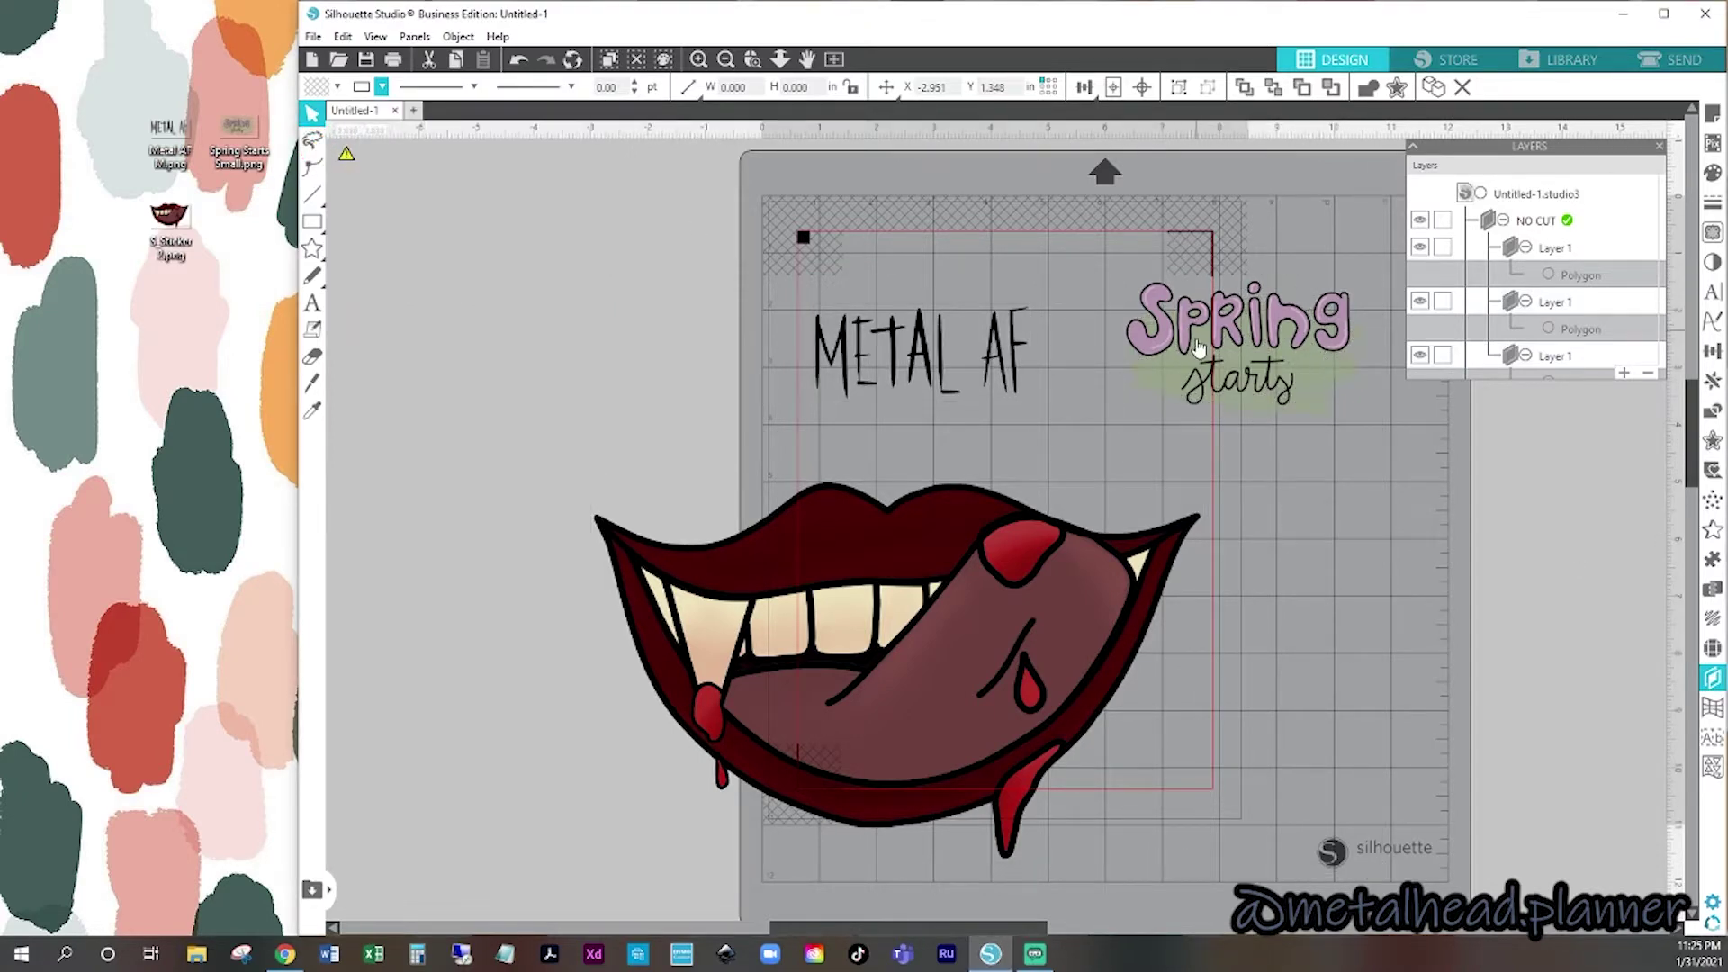
- Shrink the mouth artwork to about 5.73 in wide, place it inside the cut border, and maximize the program window
click(1588, 283)
drag(1208, 477, 926, 650)
drag(765, 720, 1009, 567)
click(1663, 16)
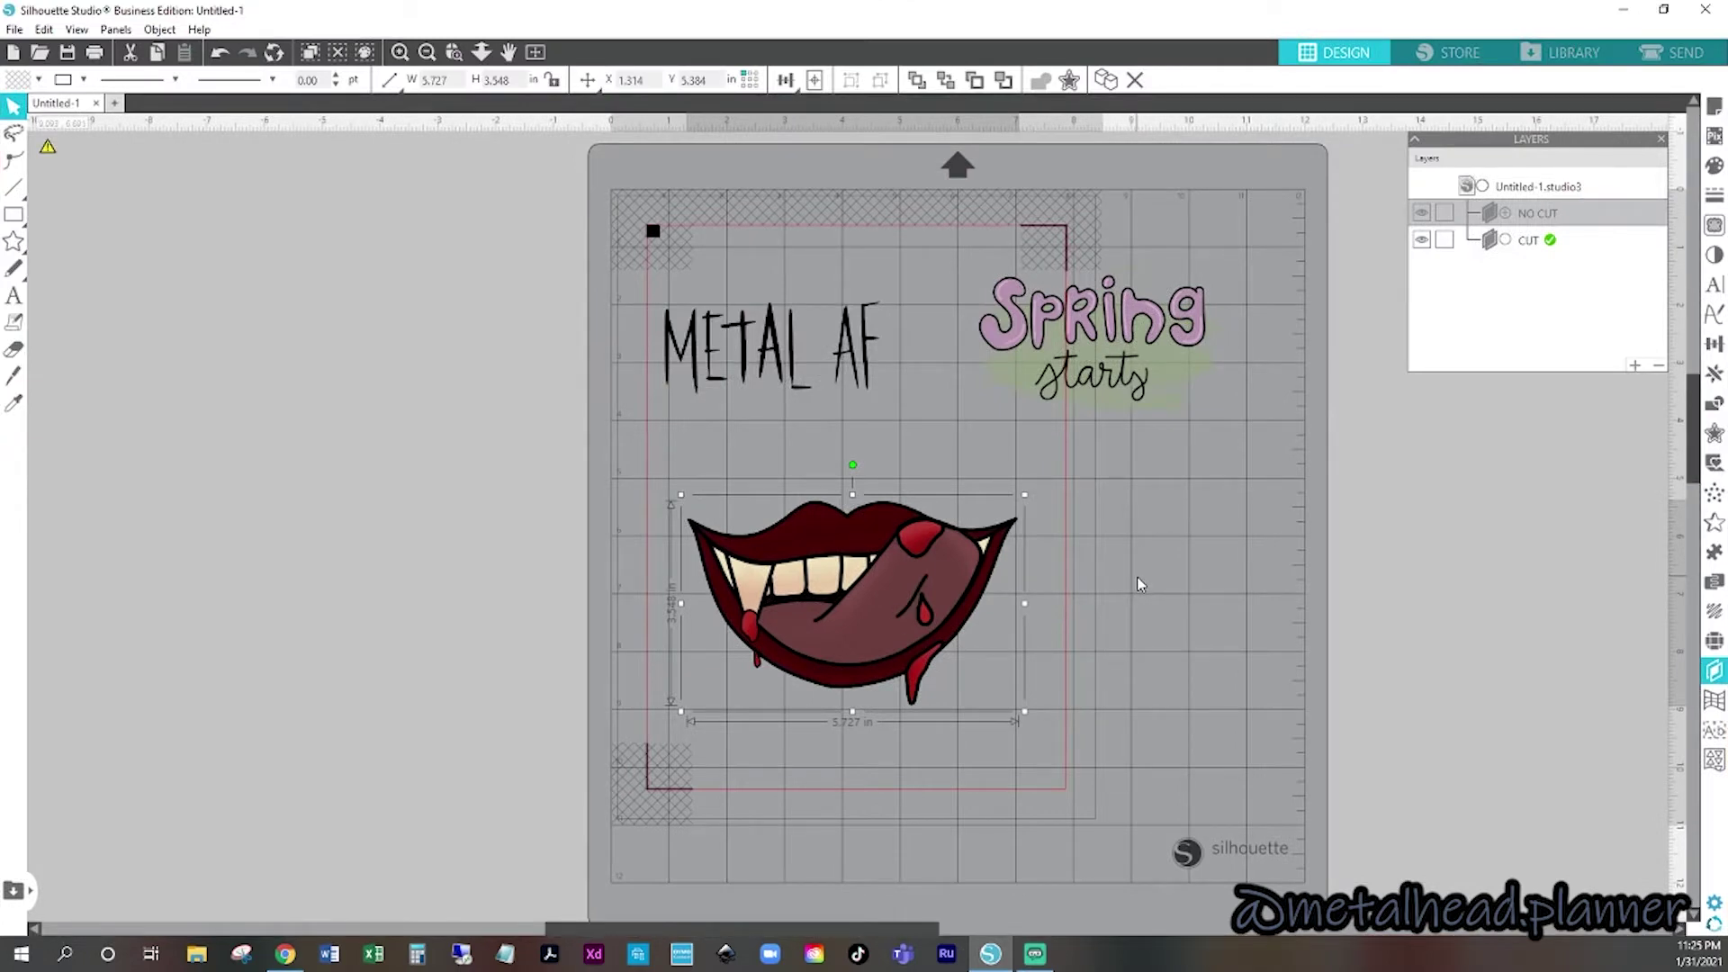
click(1208, 576)
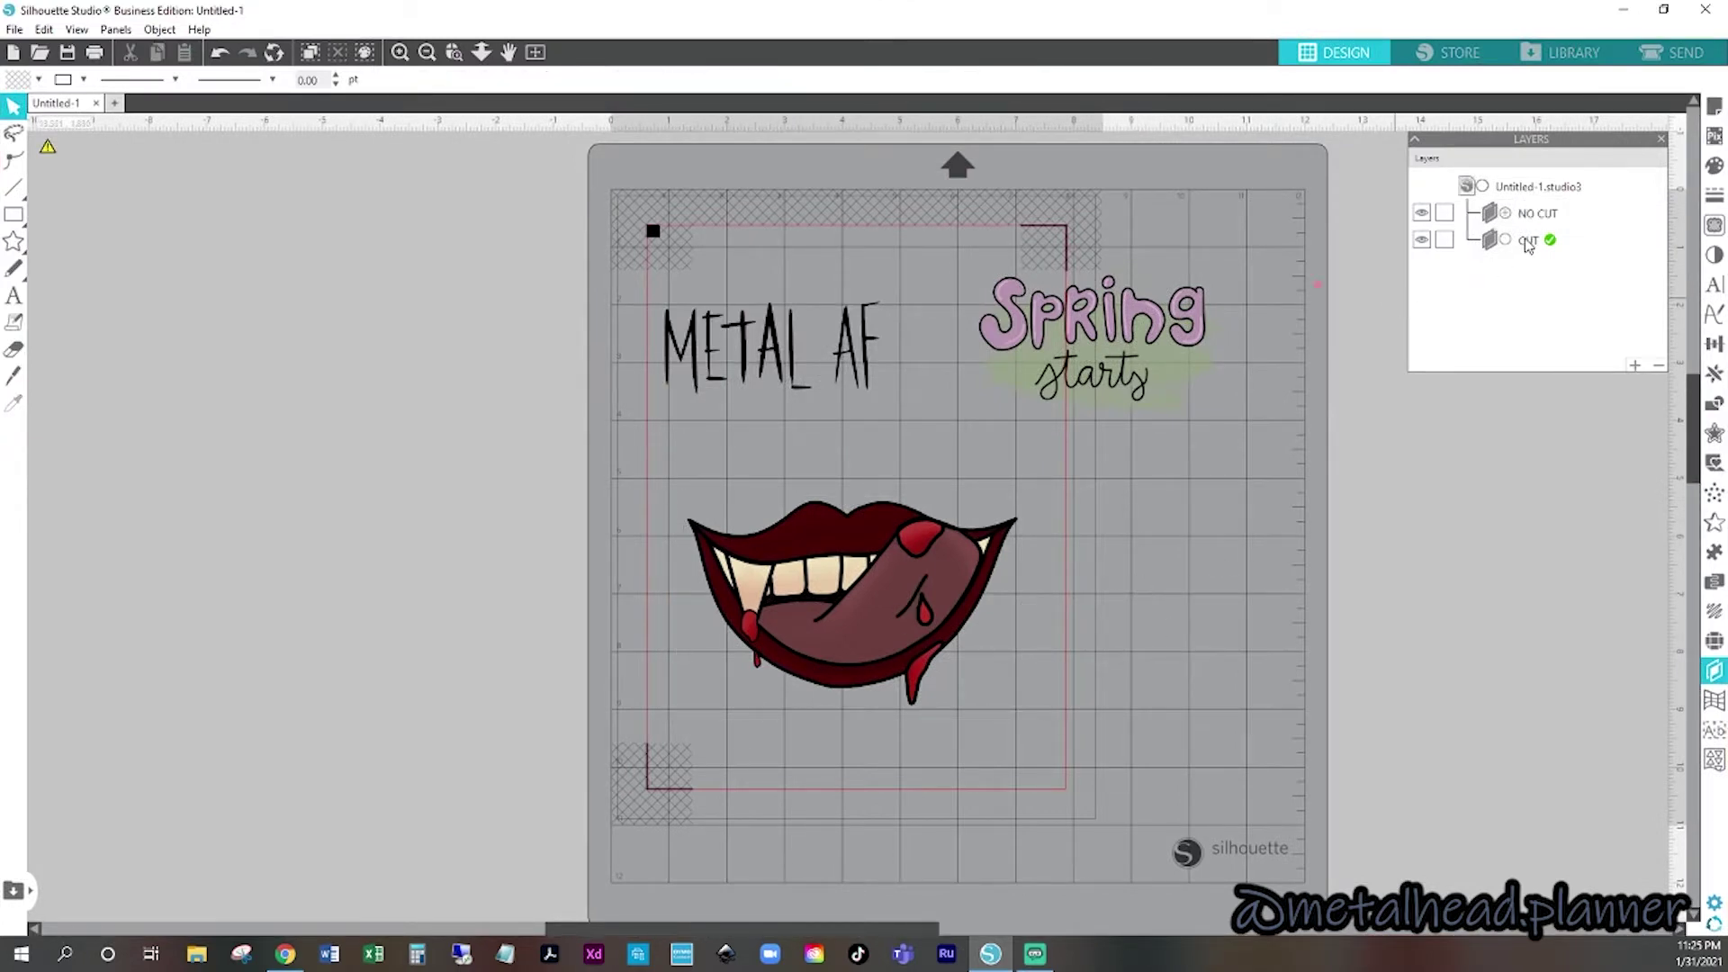
- Hide and show the NO CUT layer once, and cycle the active layer from NO CUT back to CUT
click(1424, 216)
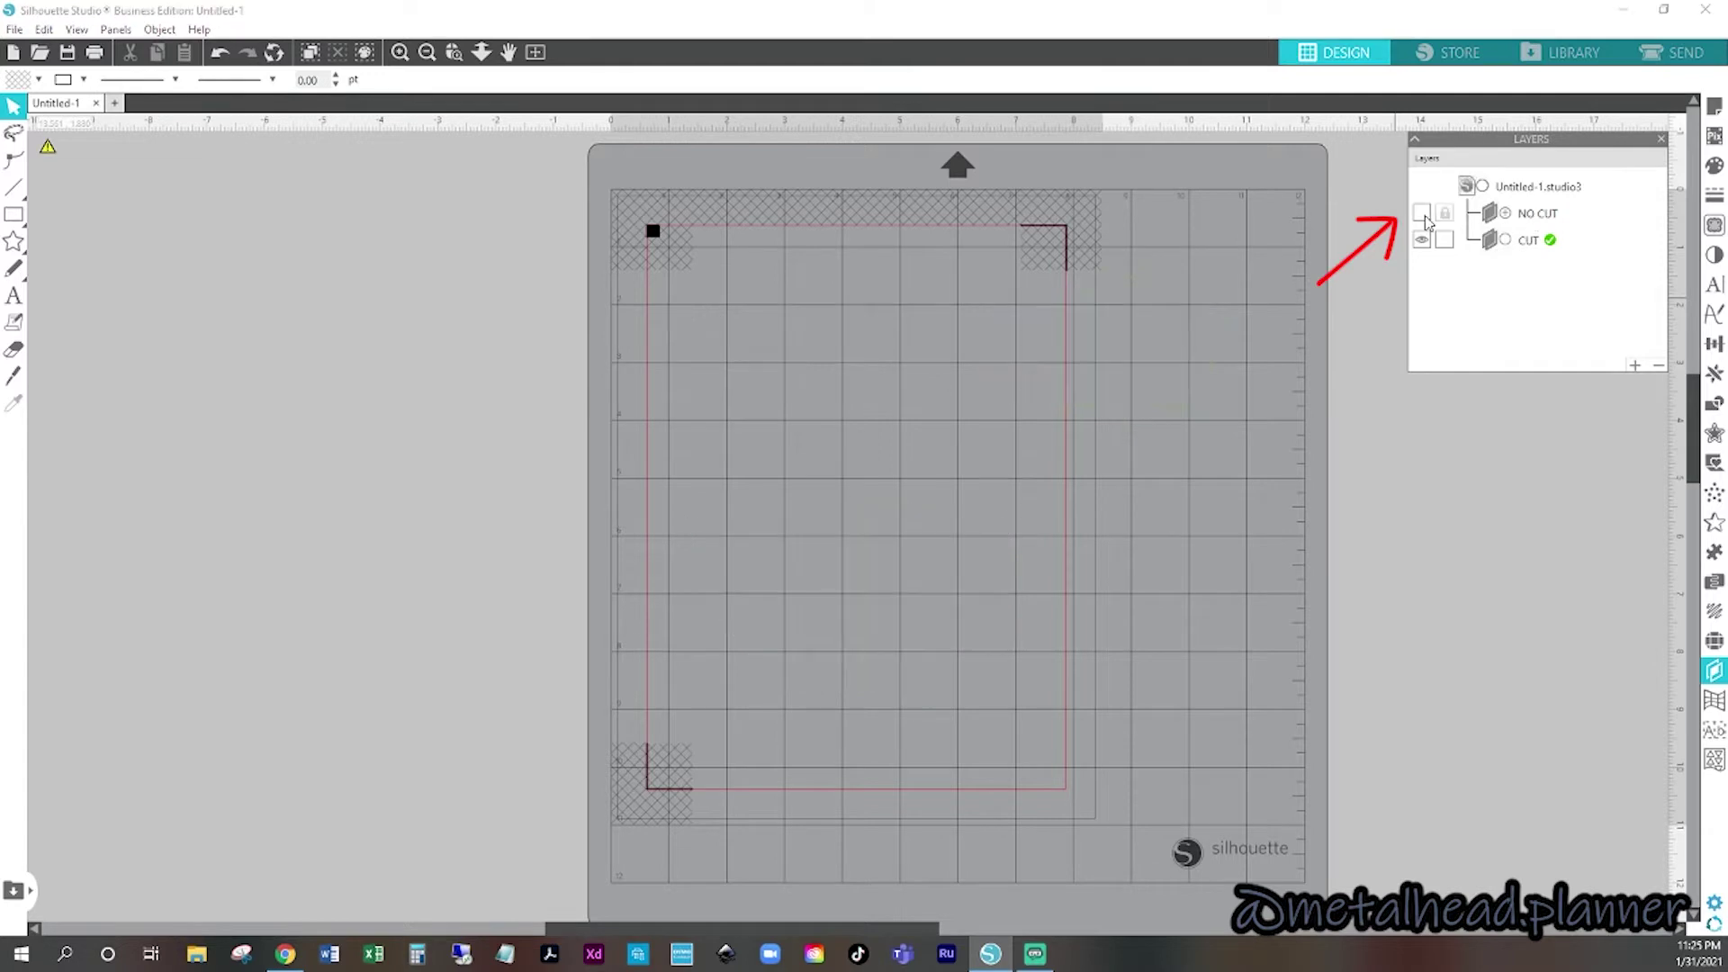
click(1424, 216)
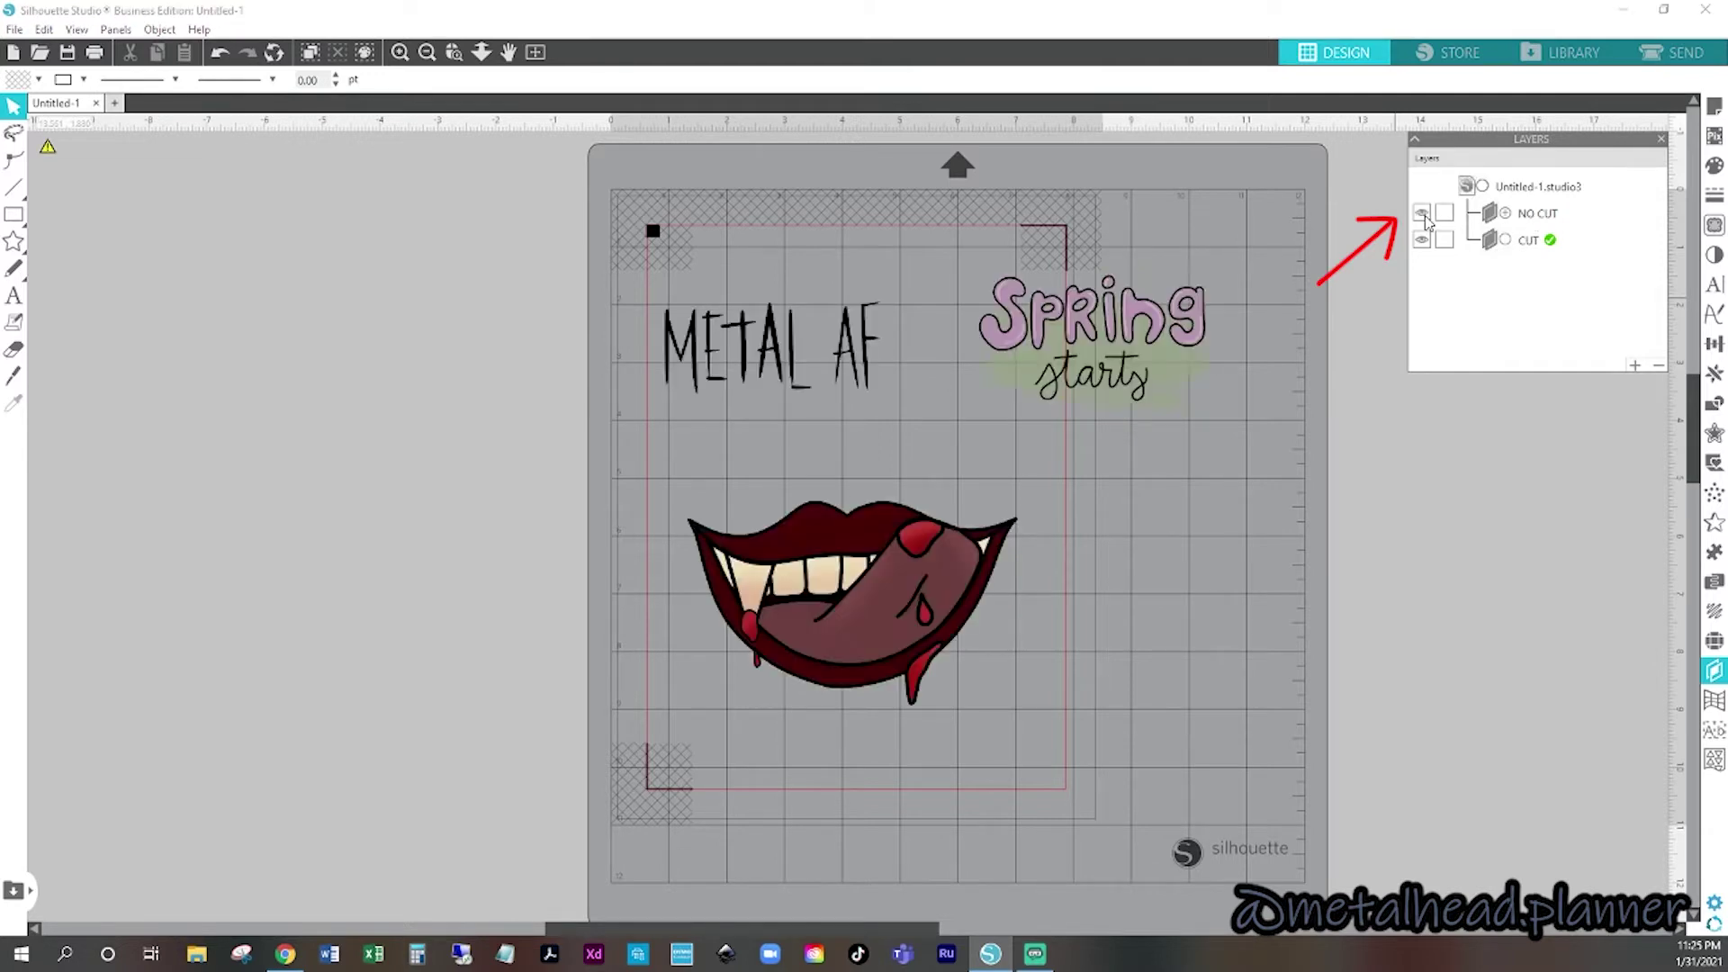
click(1528, 216)
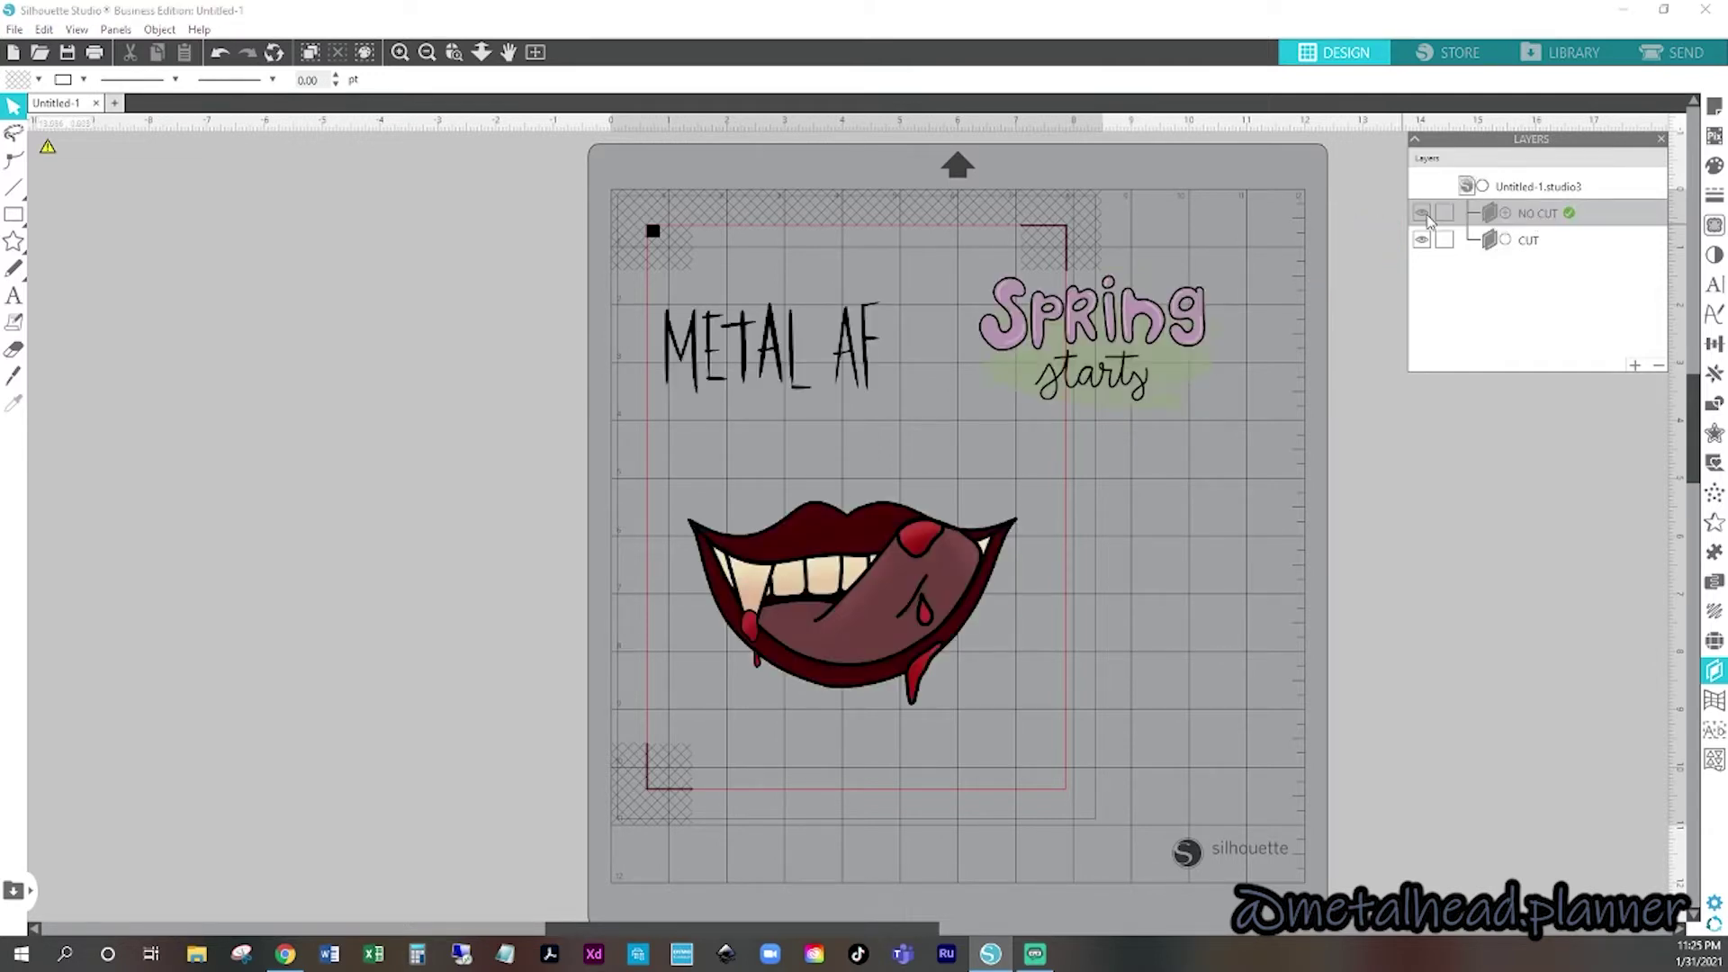
click(1536, 249)
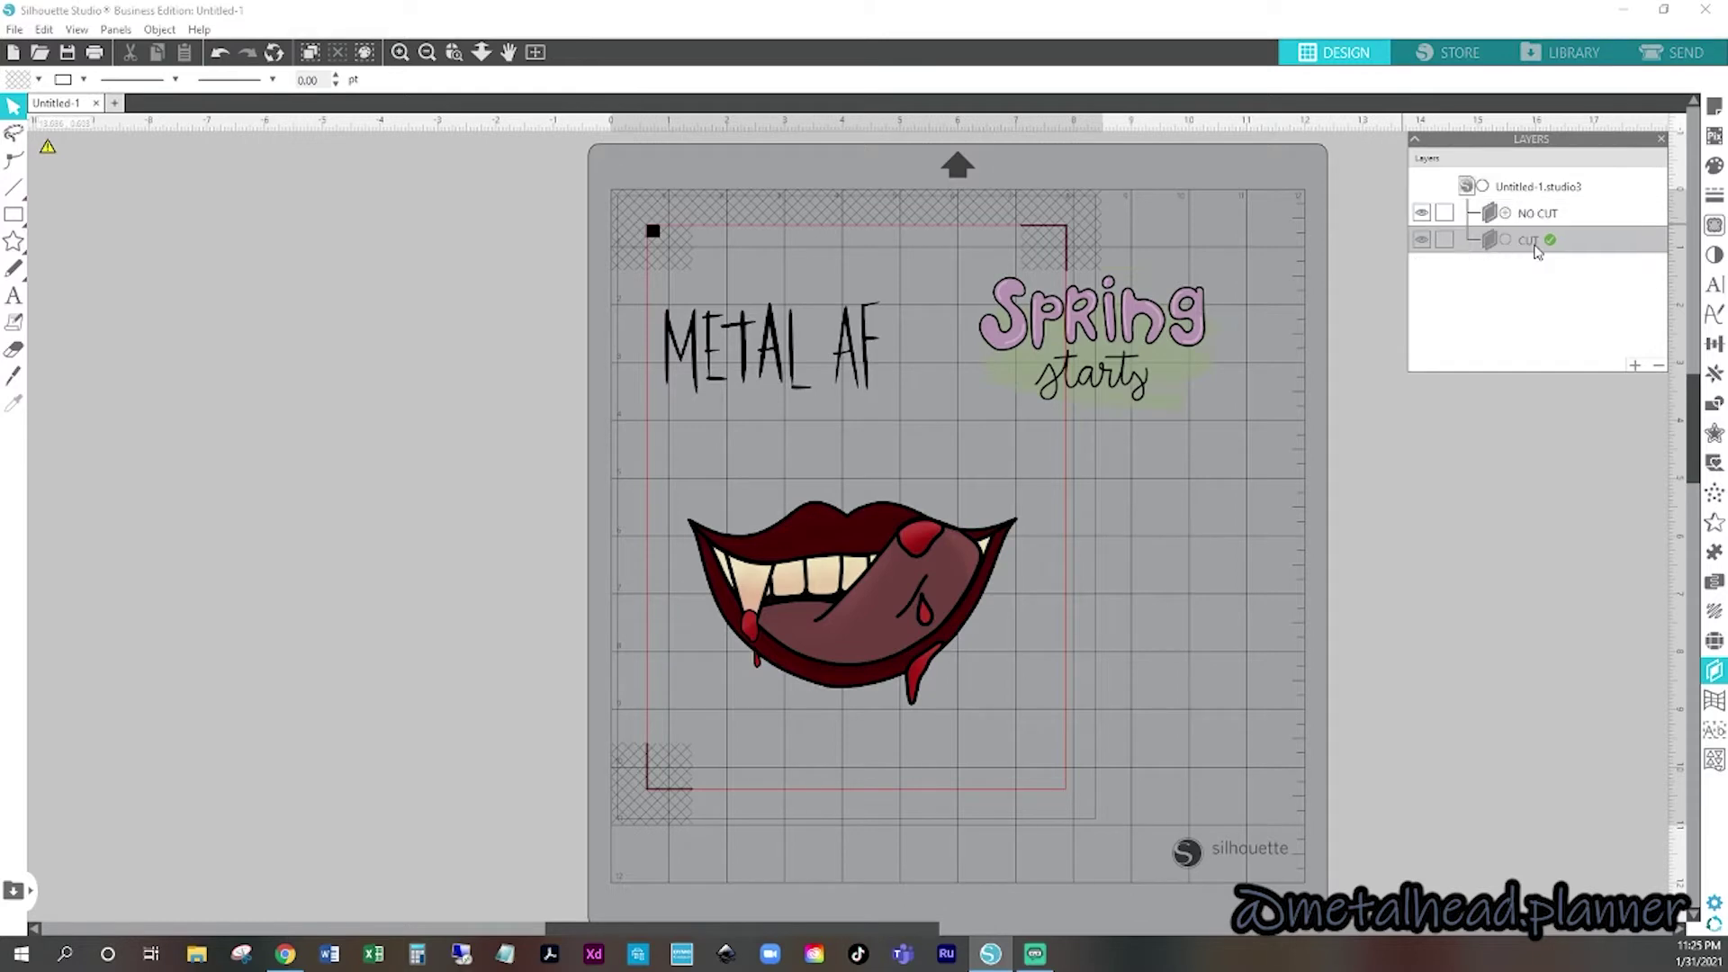
- Define a trace area about 11 in wide by 9.73 in high that encloses all three artworks
click(1715, 228)
click(1479, 213)
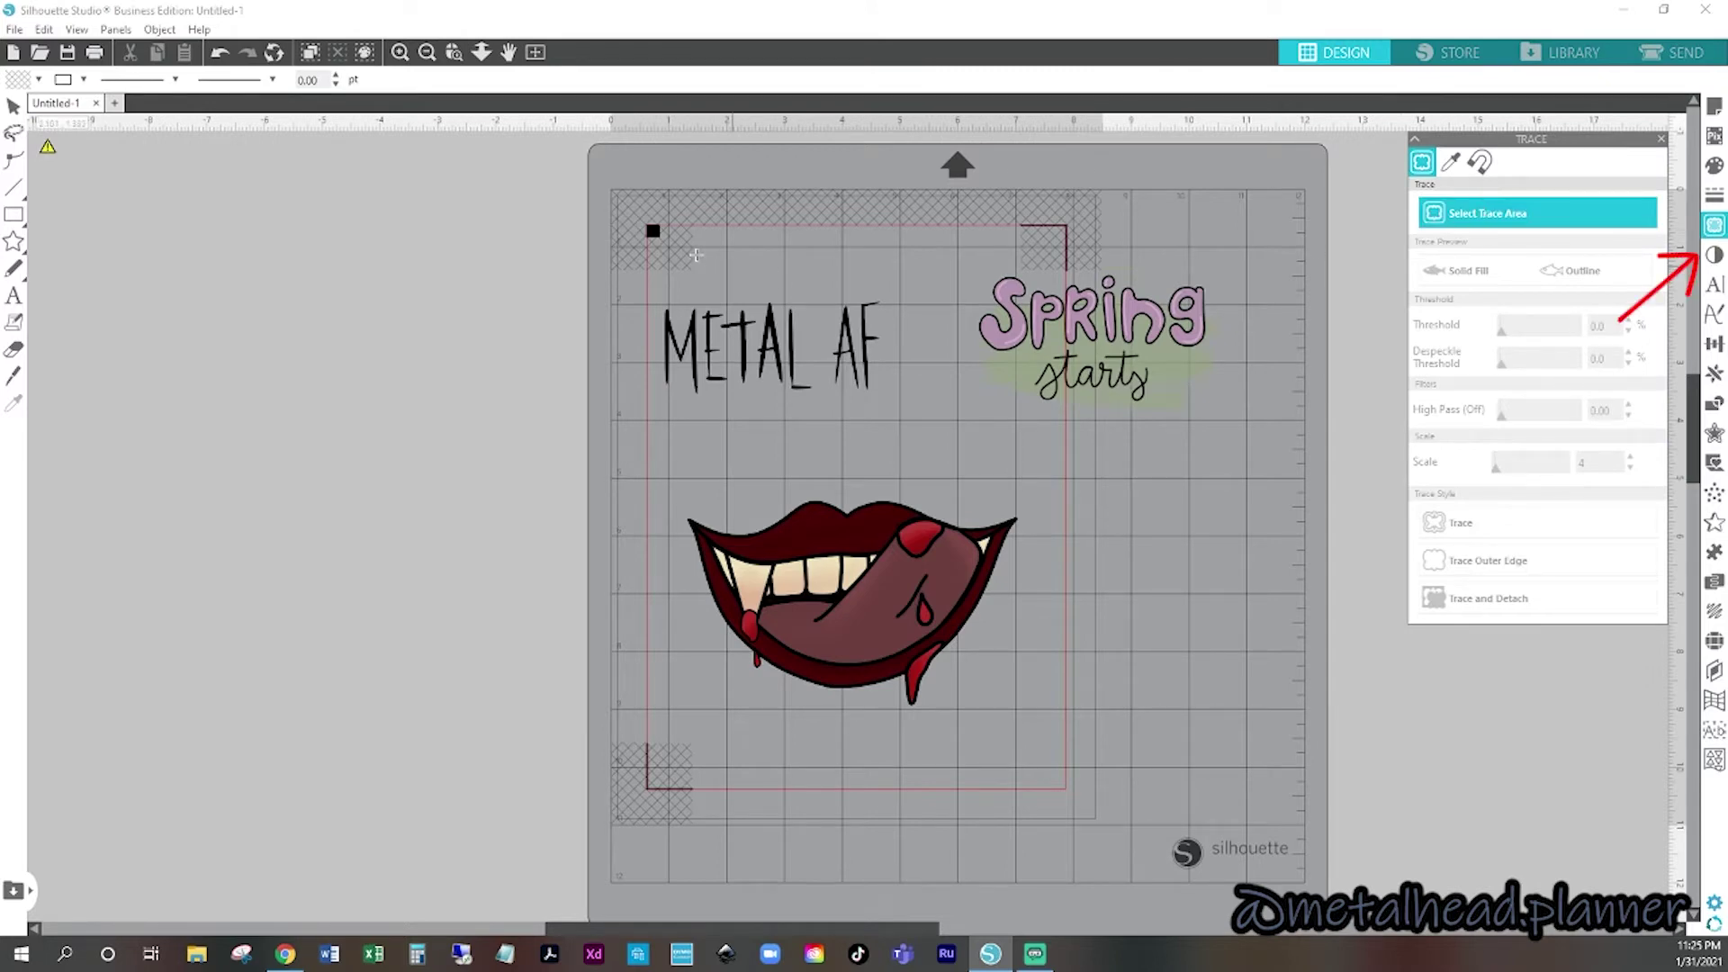
mouse_move(614, 232)
mouse_down()
mouse_move(1044, 540)
mouse_move(1226, 765)
mouse_move(1083, 763)
mouse_up()
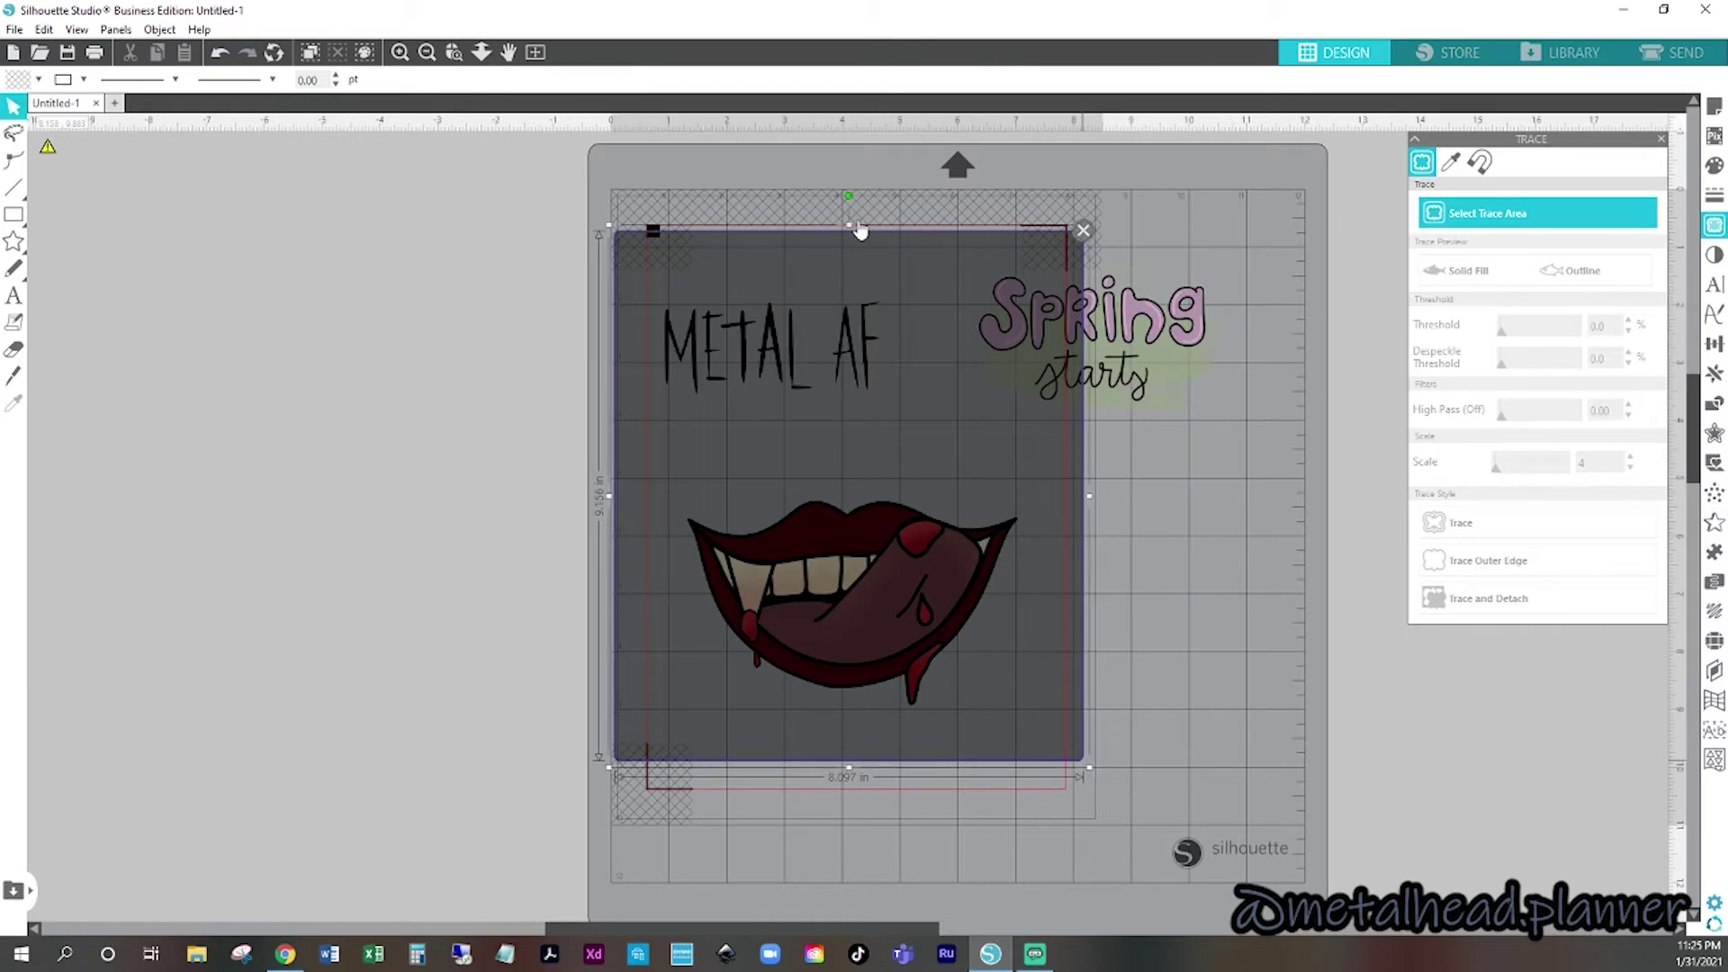
drag(852, 233, 849, 191)
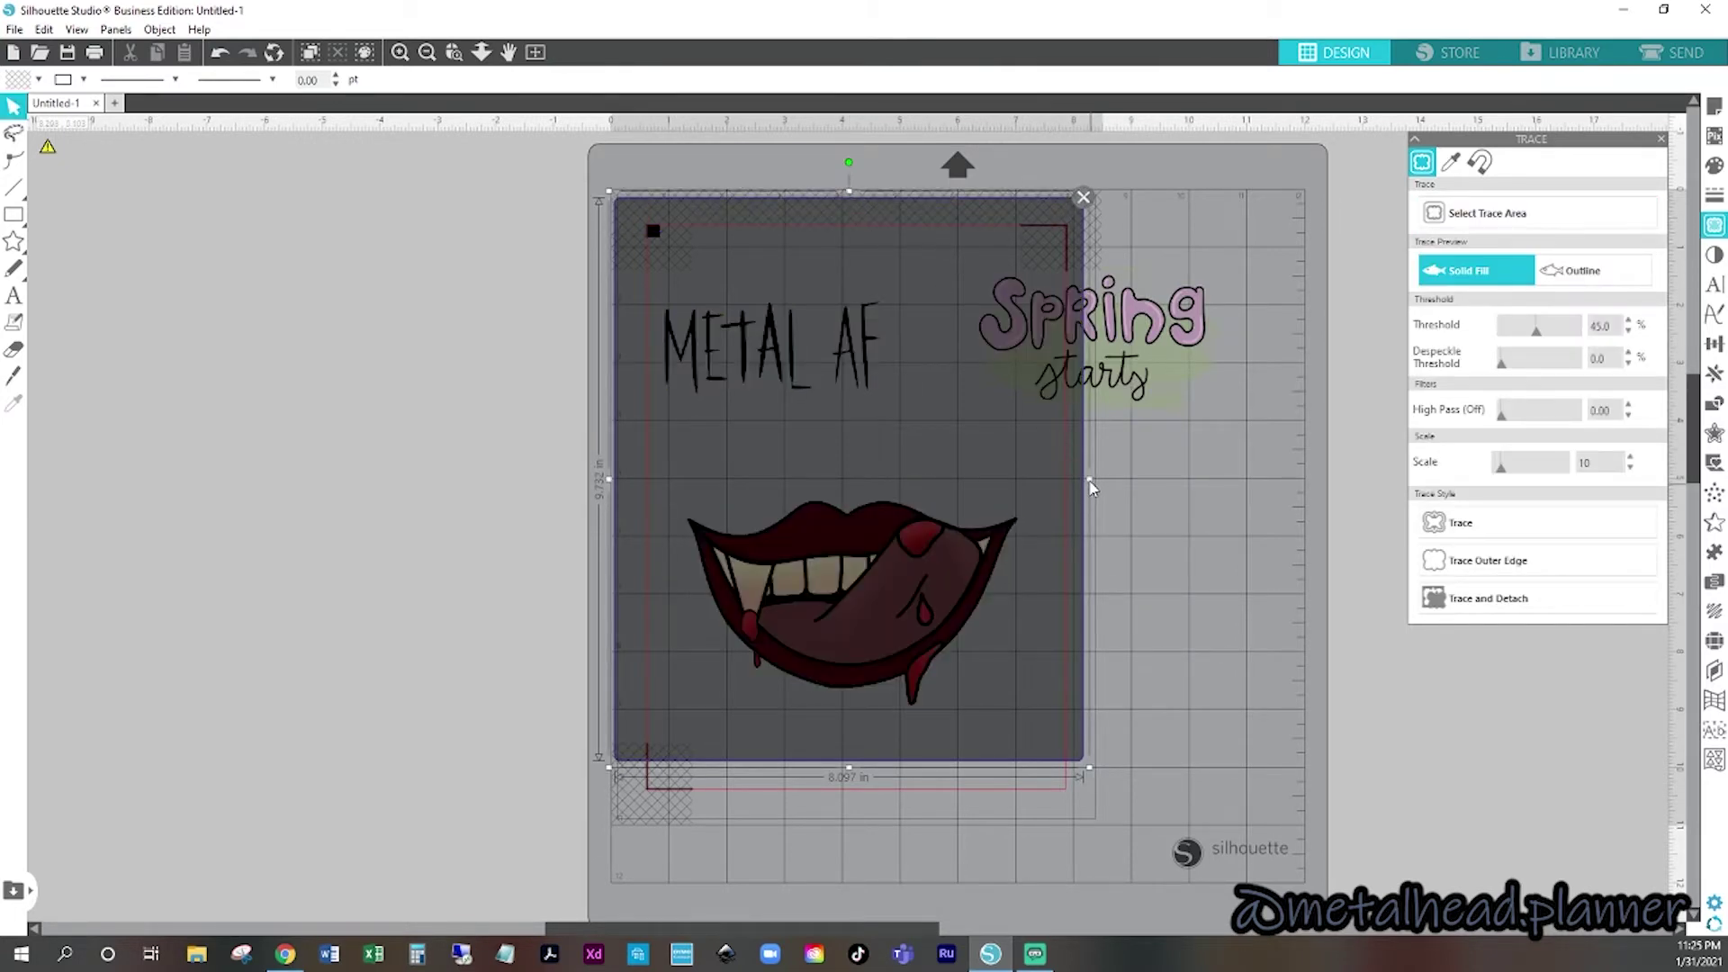
drag(1091, 495, 1258, 484)
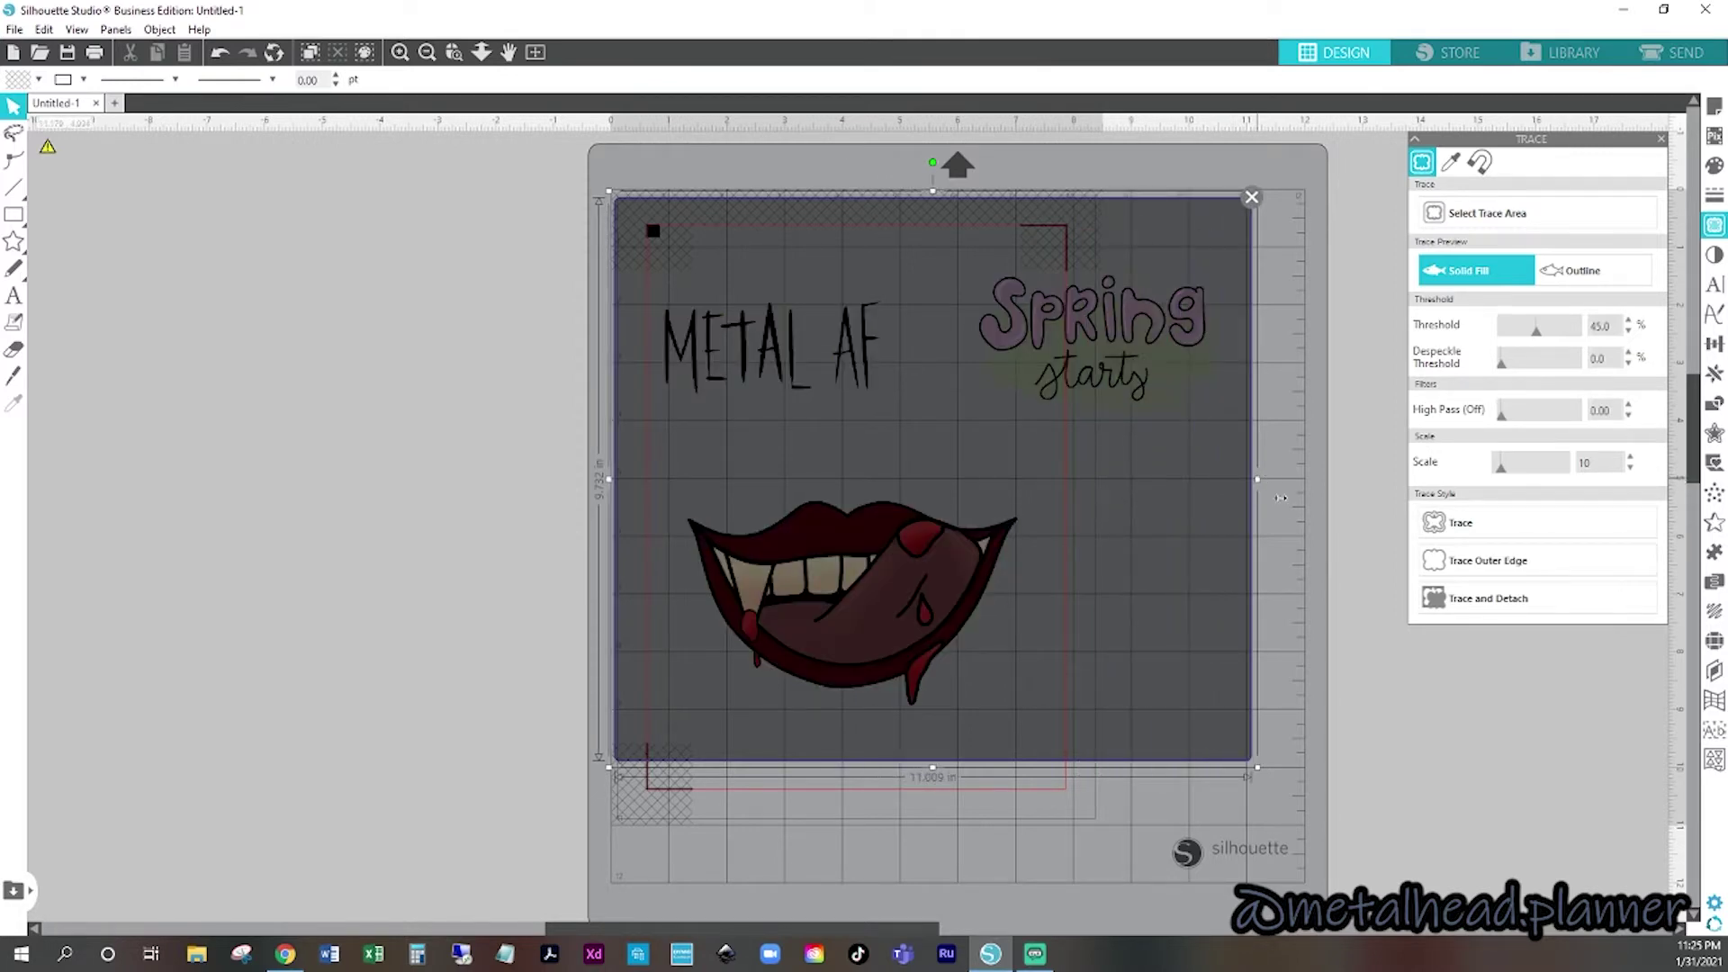
- Preview the trace as an outline, raise the threshold to 100%, and trace the outer edges of the artworks
click(1563, 287)
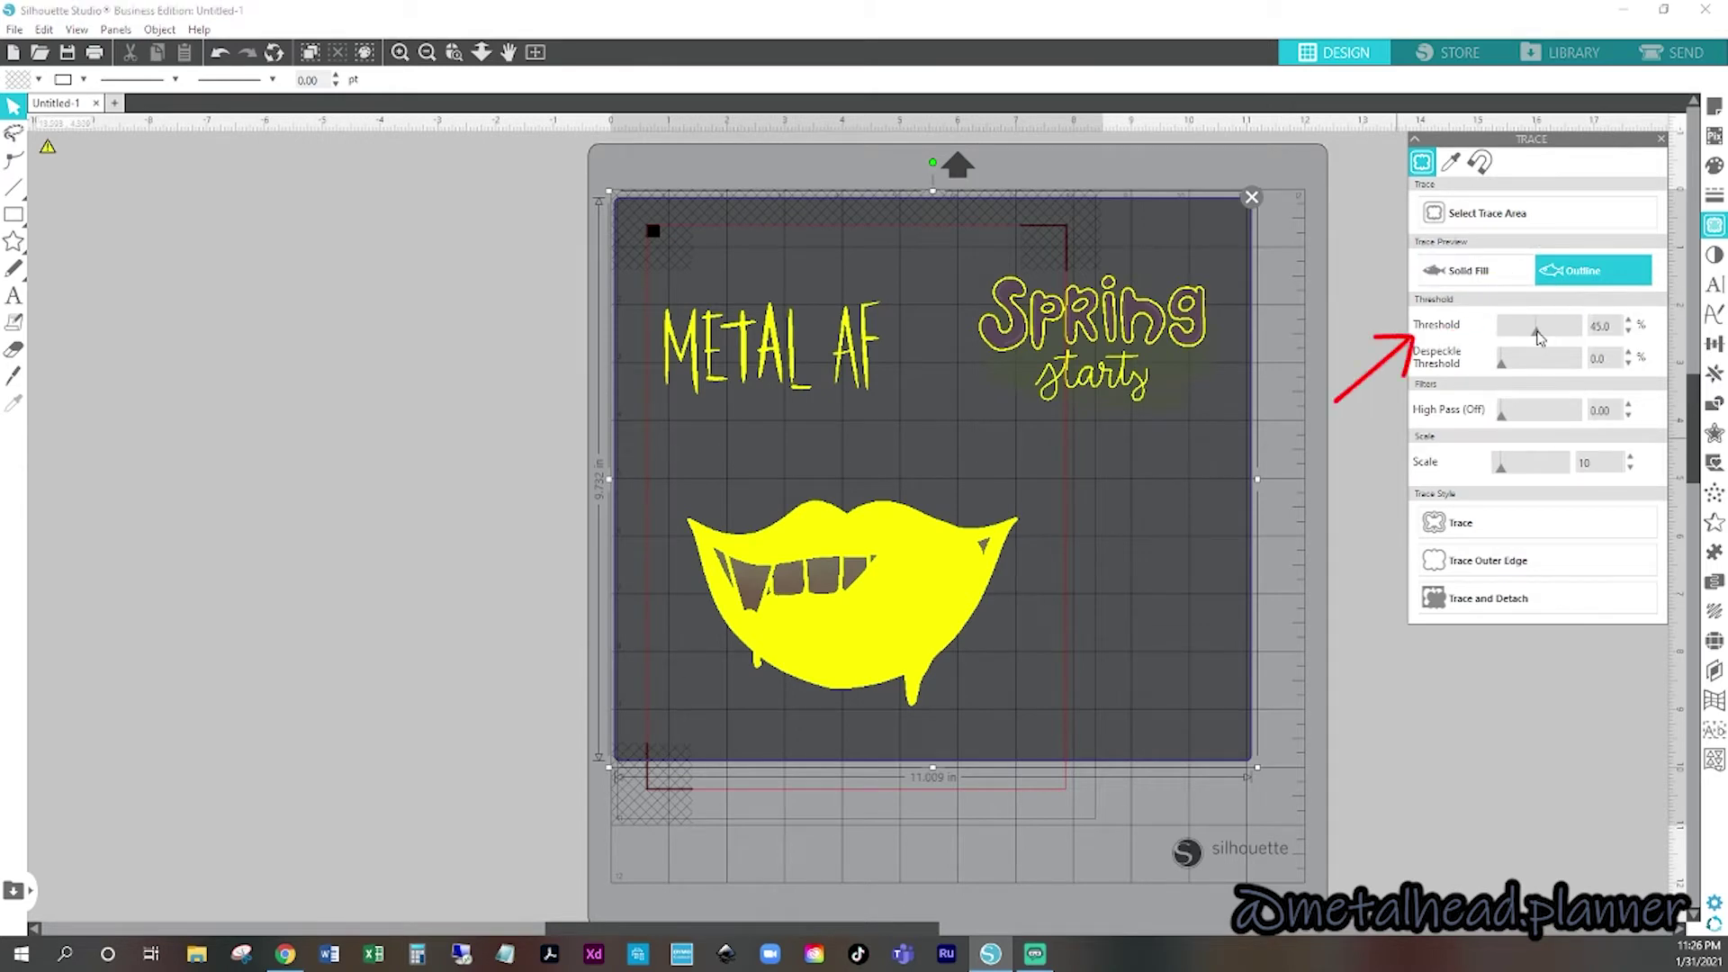
drag(1537, 329, 1578, 330)
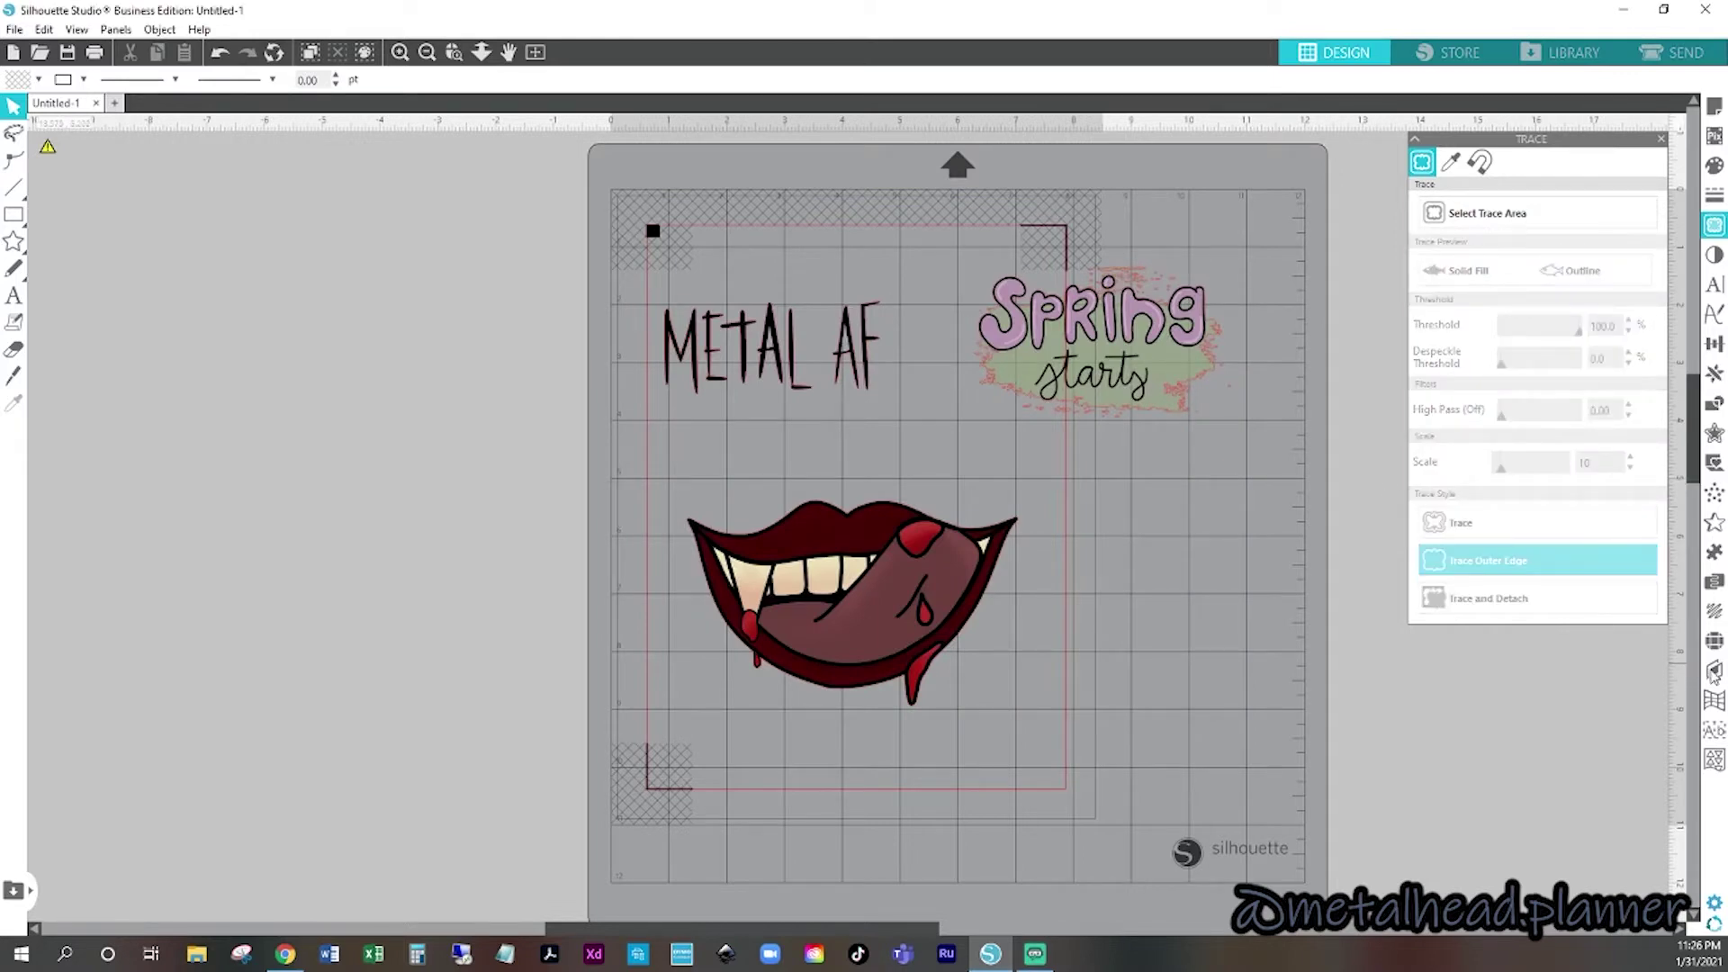
- Make the NO CUT layer active in the layer list and expand its contents
click(1714, 673)
click(1539, 217)
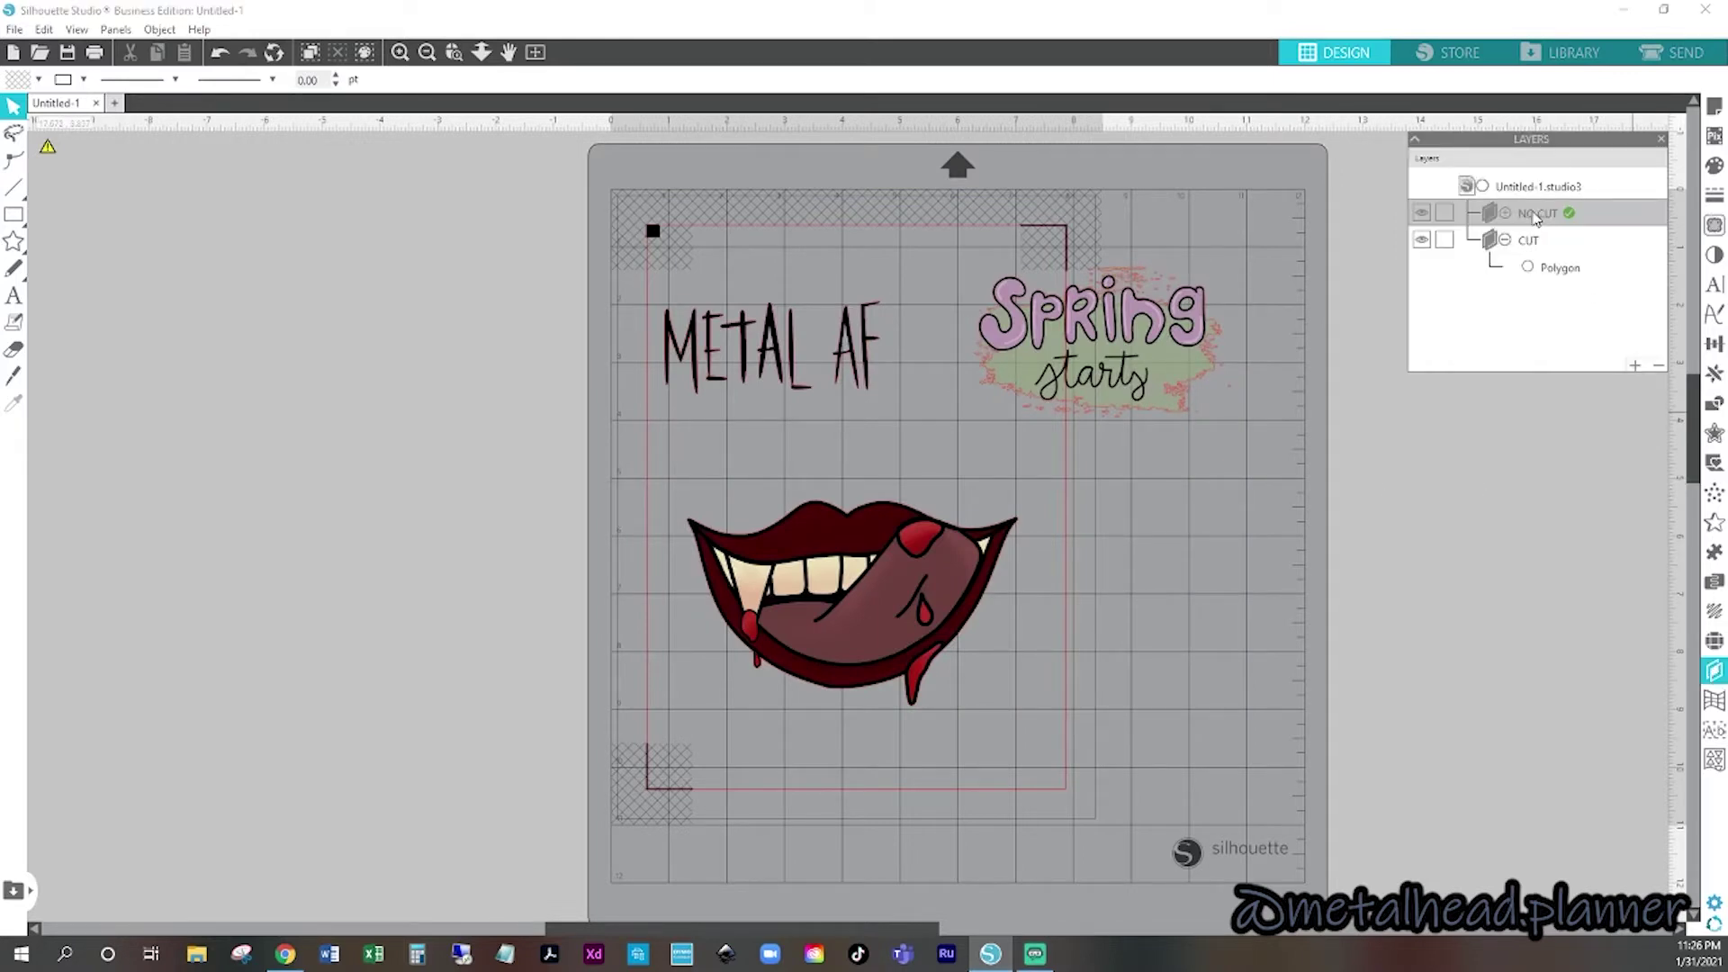
click(1506, 214)
click(1561, 243)
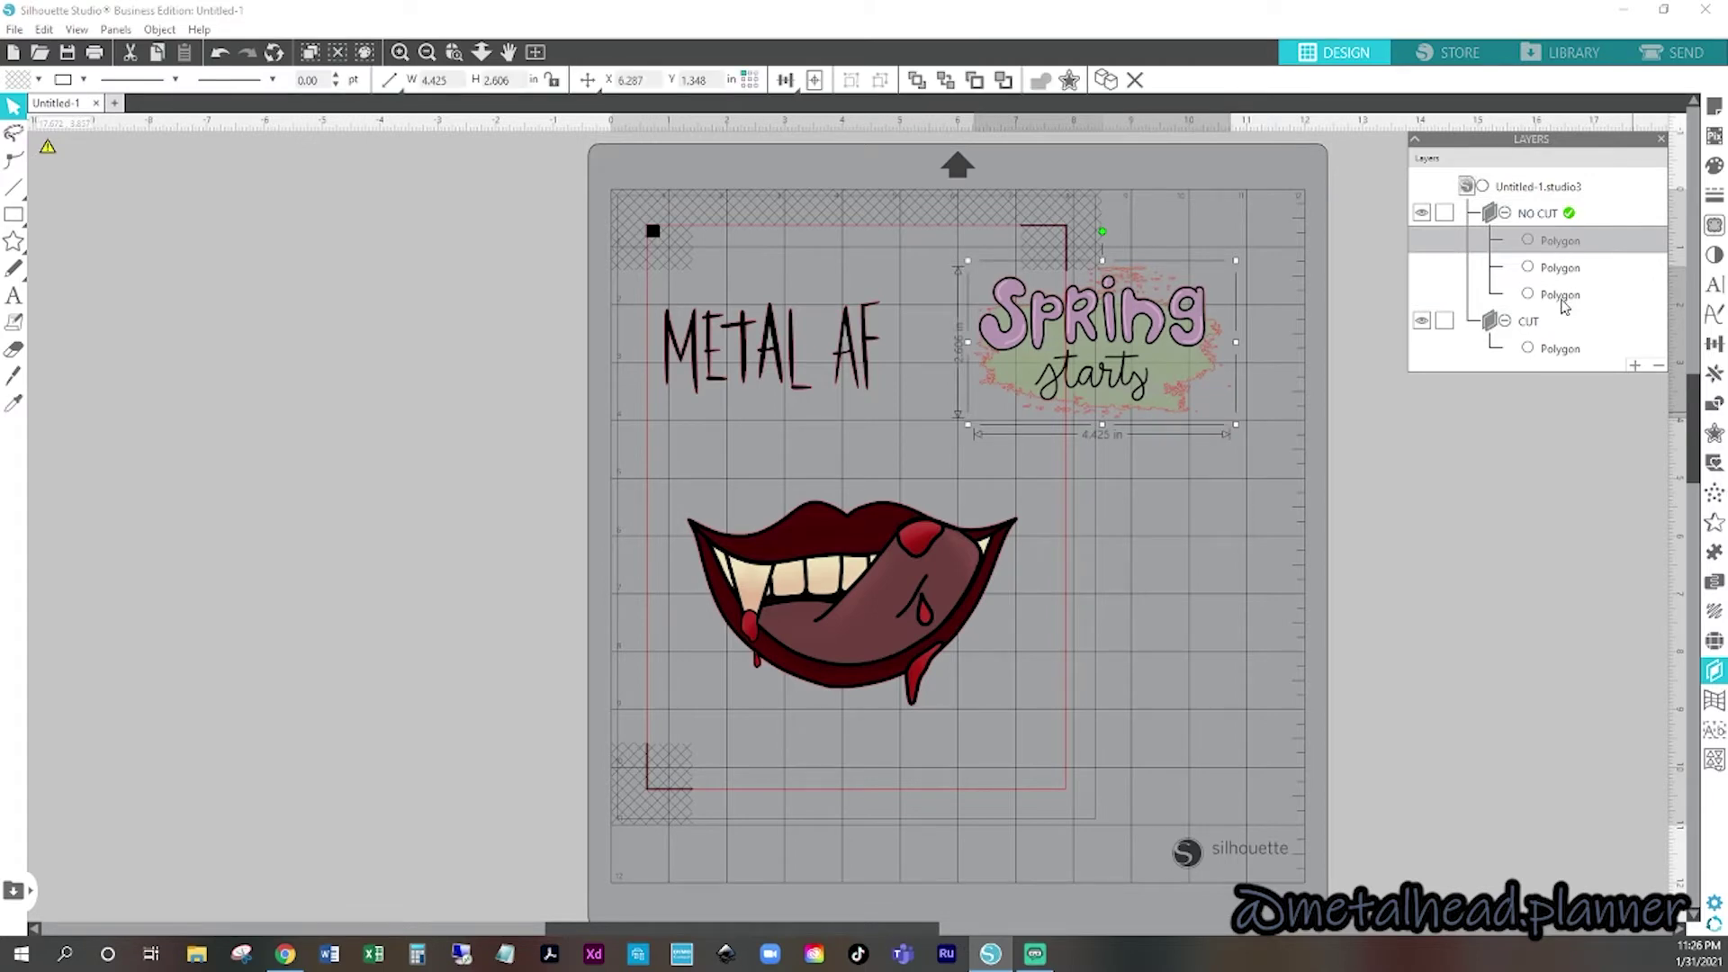
shift+click(1564, 307)
right_click(1181, 340)
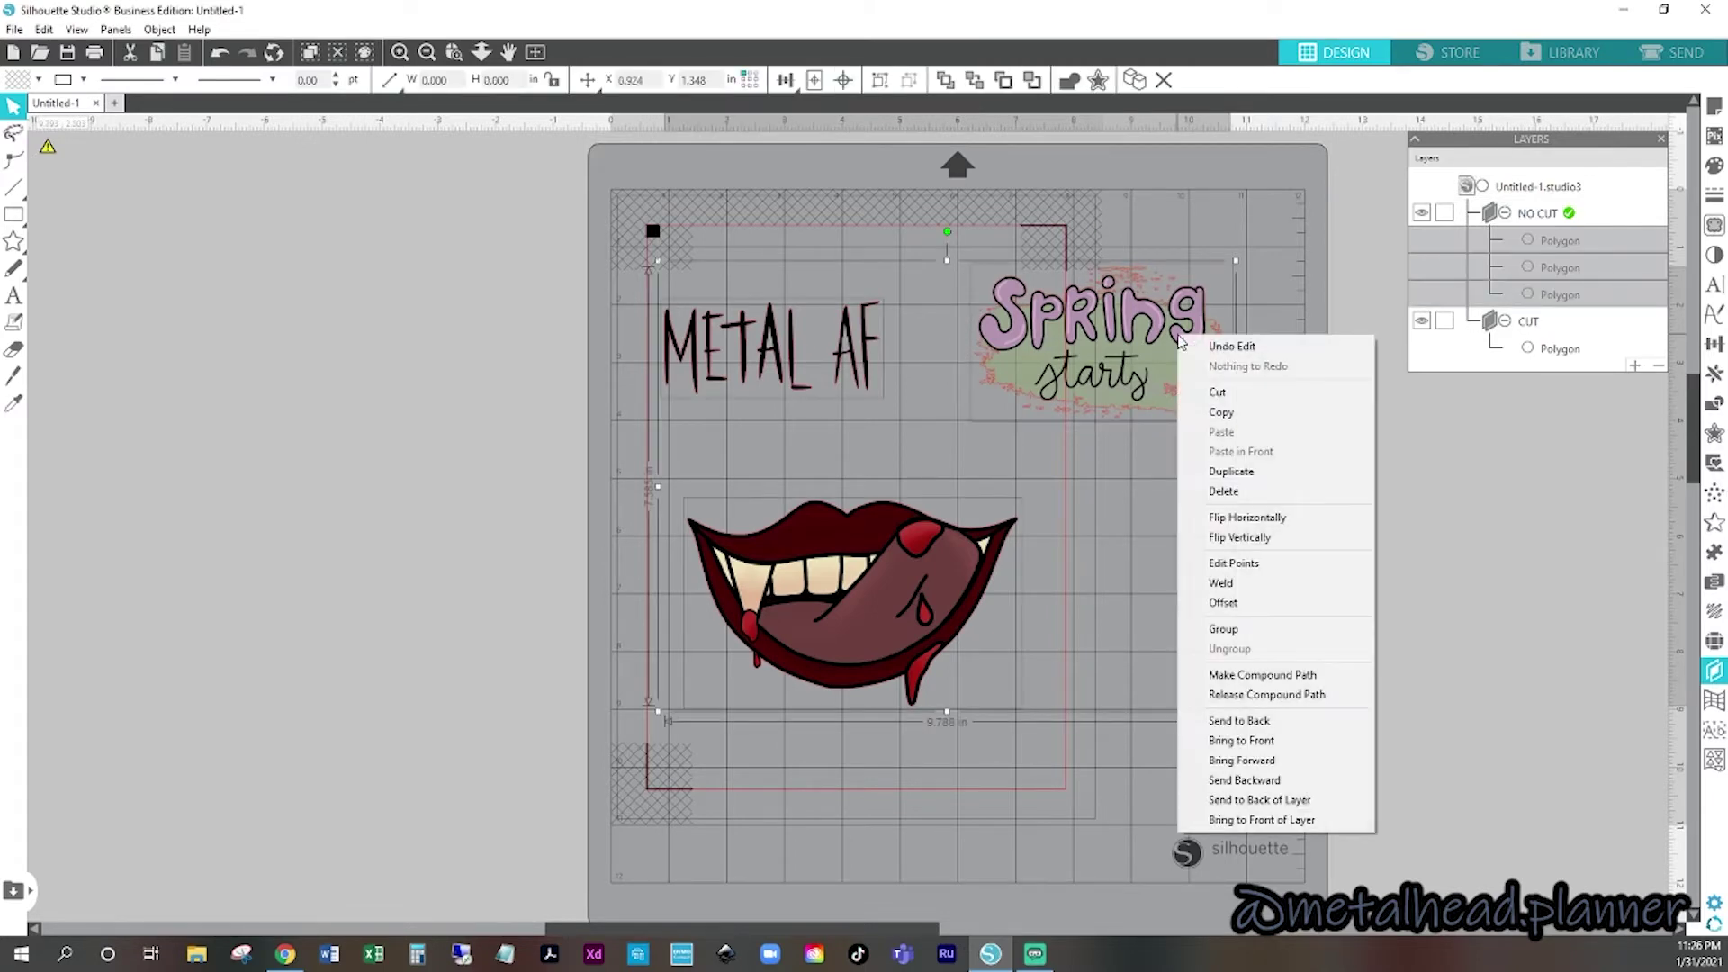
click(629, 366)
drag(569, 217, 1235, 740)
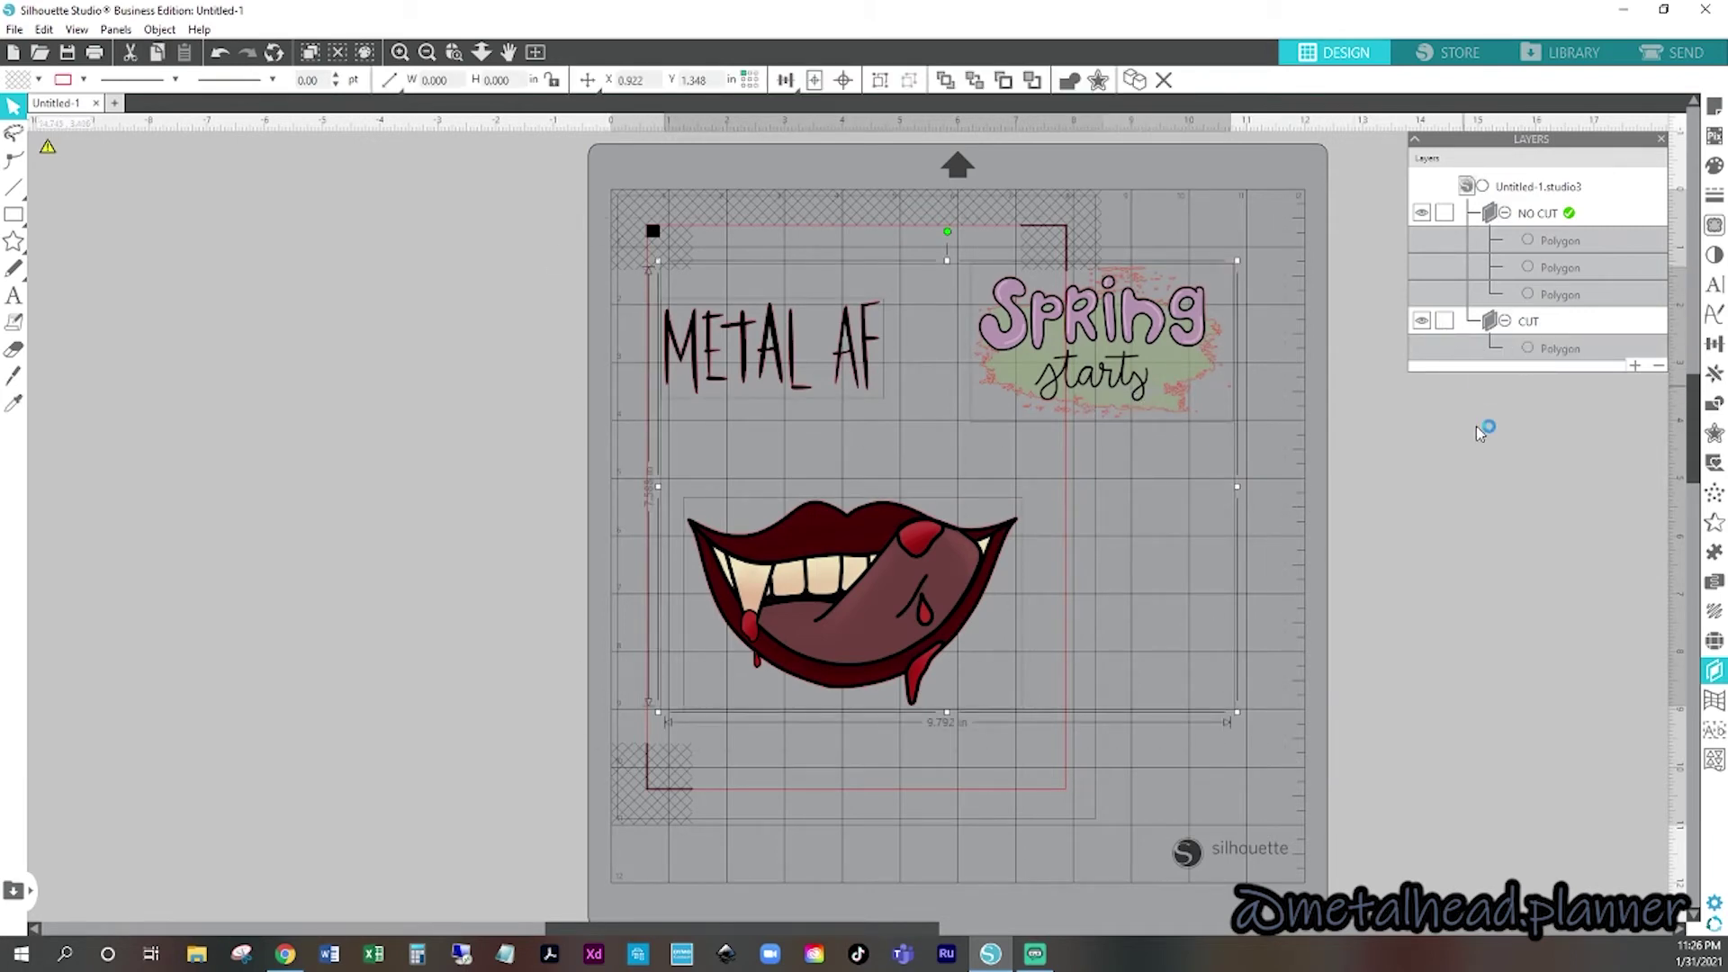
- Lock the CUT layer and check its trace lines by hiding and showing the layer
click(1444, 322)
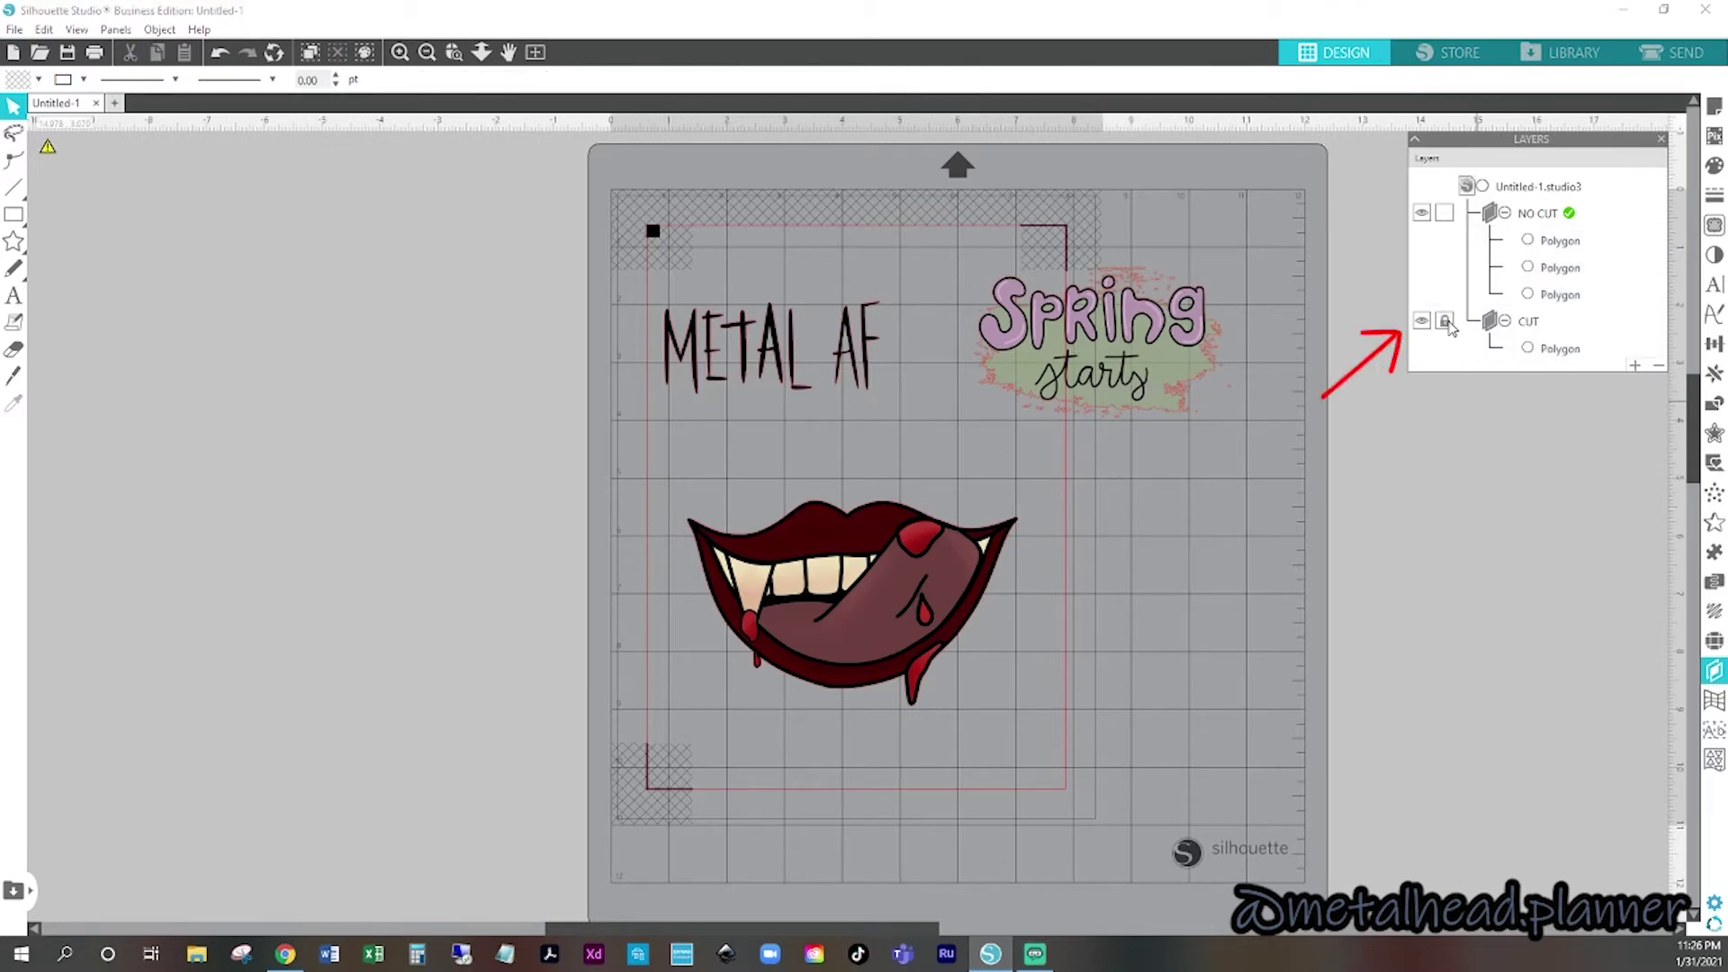
click(1423, 322)
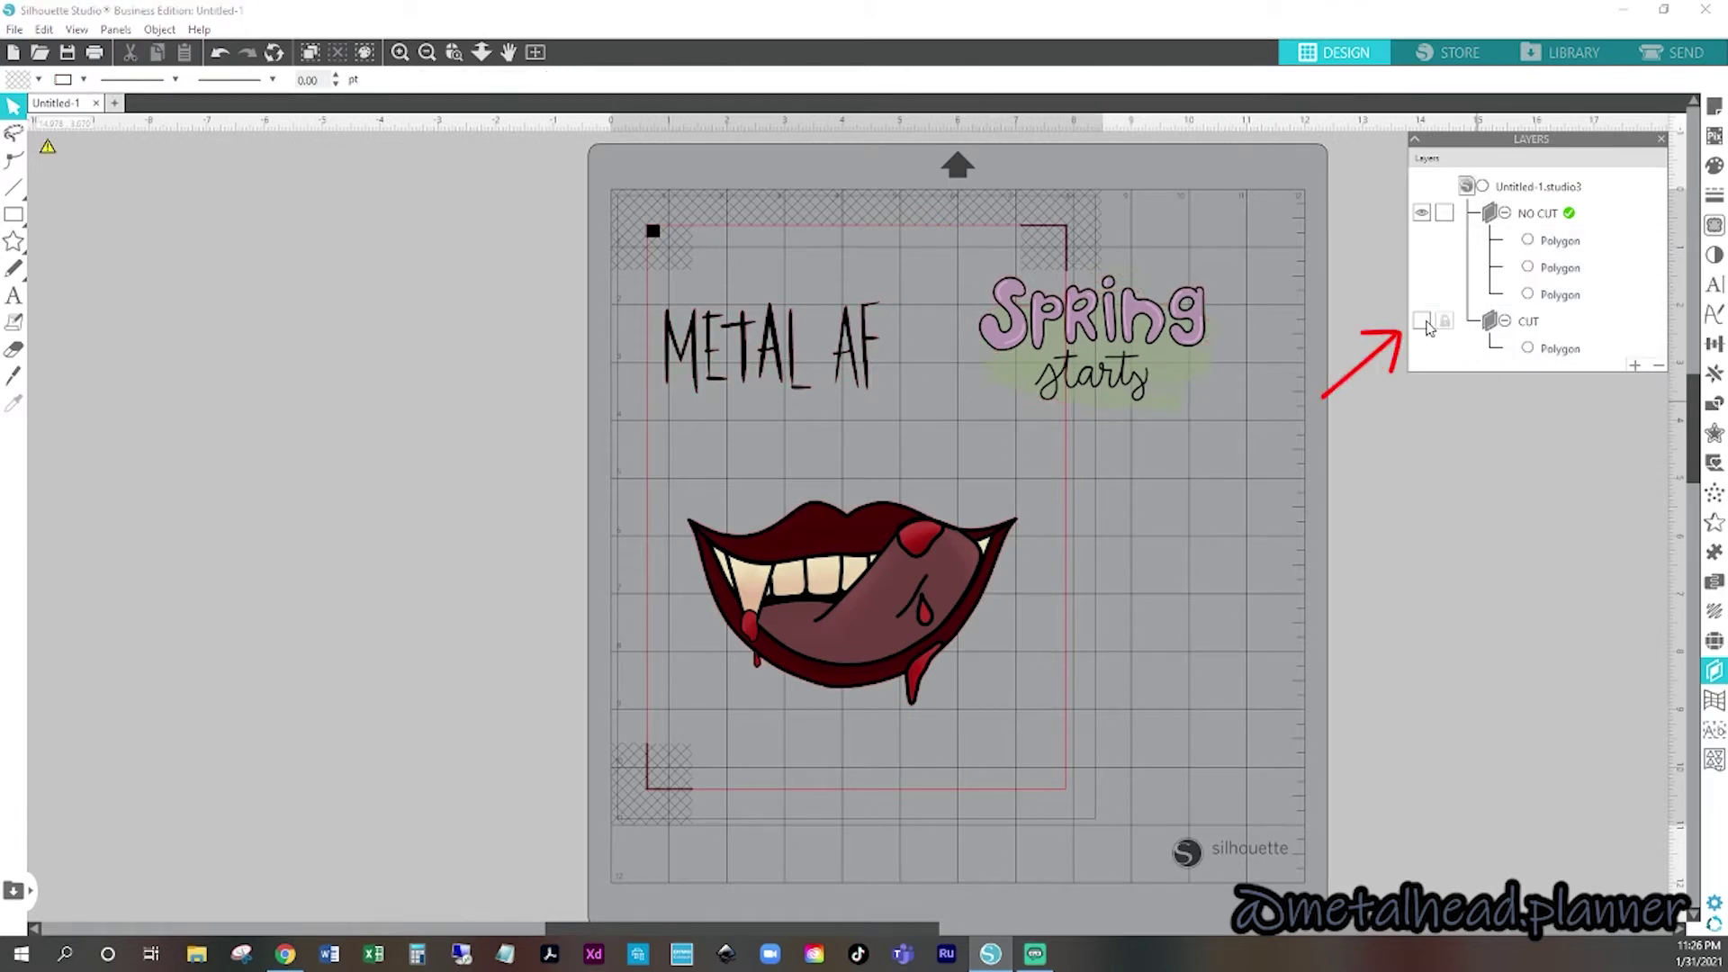
click(1423, 322)
- Group the three artworks on the NO CUT layer
key(ctrl+a)
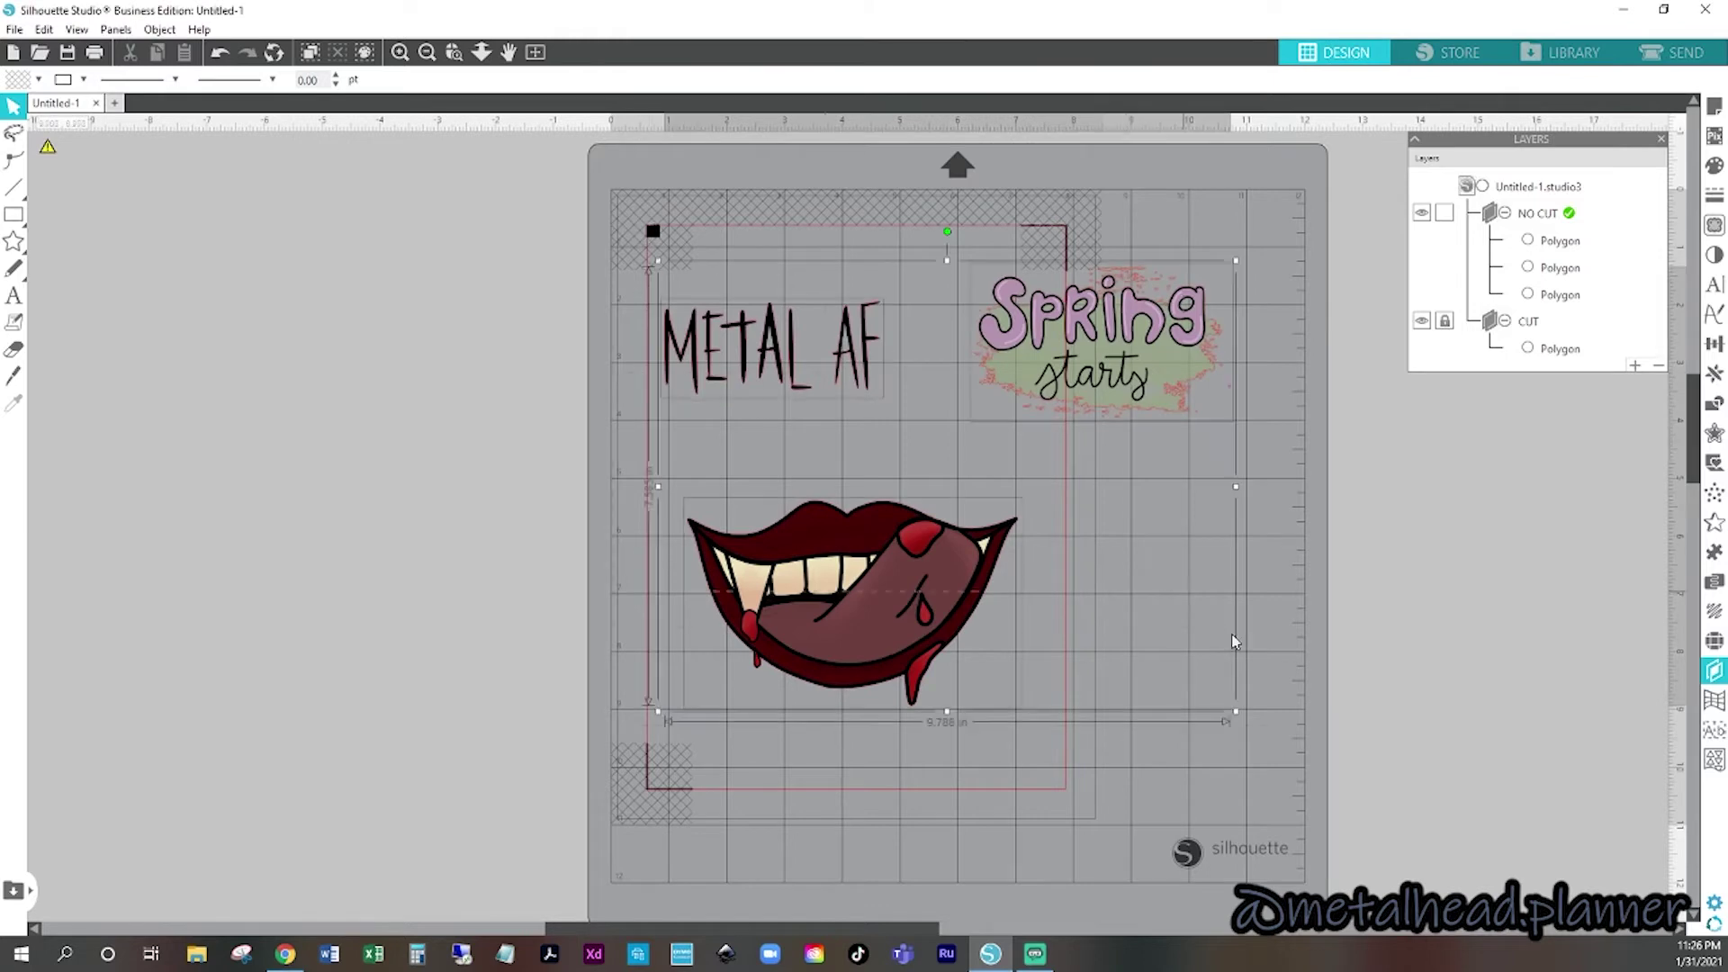
right_click(1132, 386)
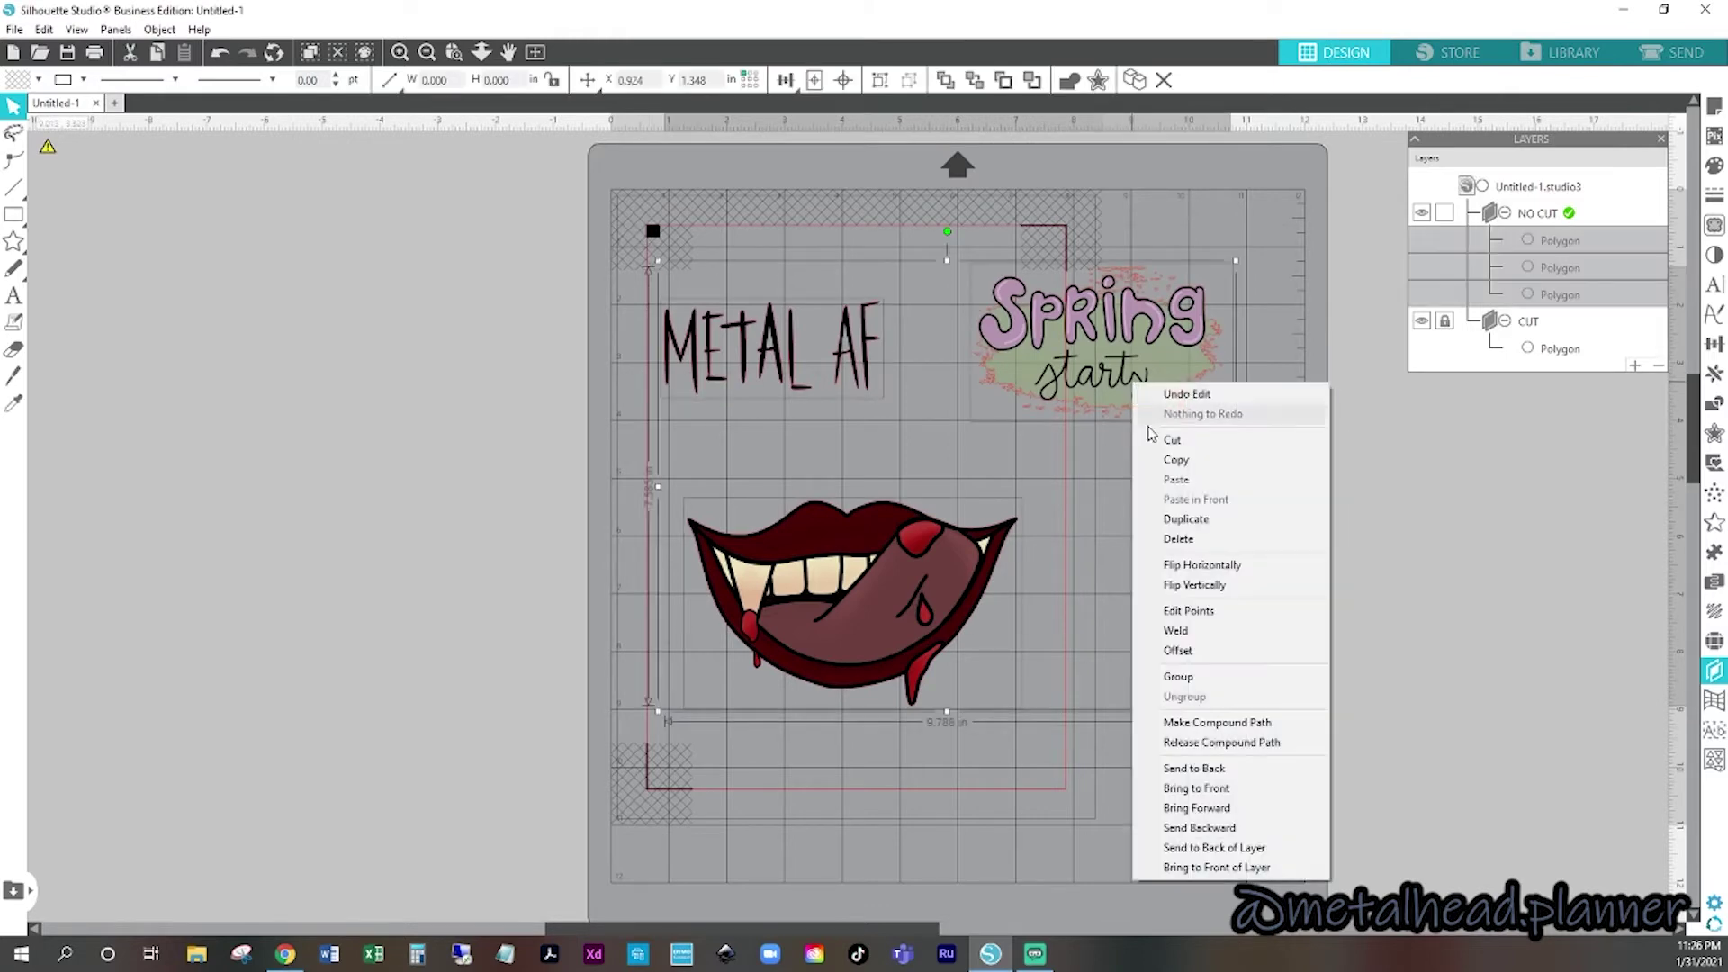
click(1182, 677)
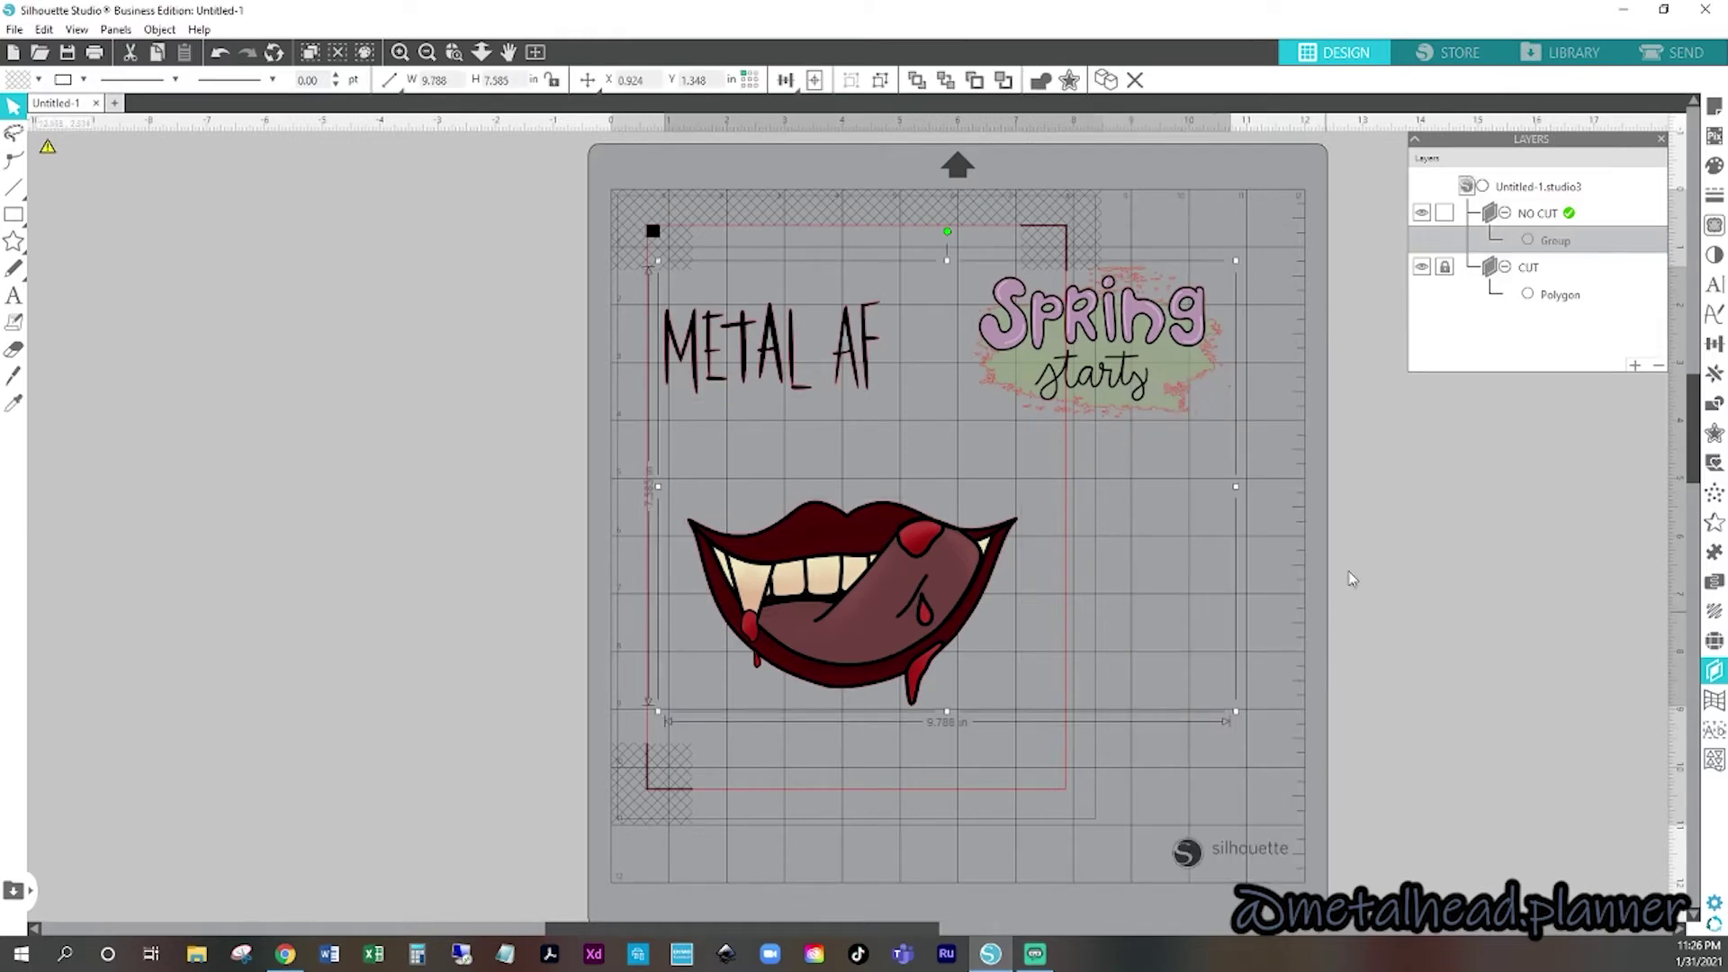
click(1393, 467)
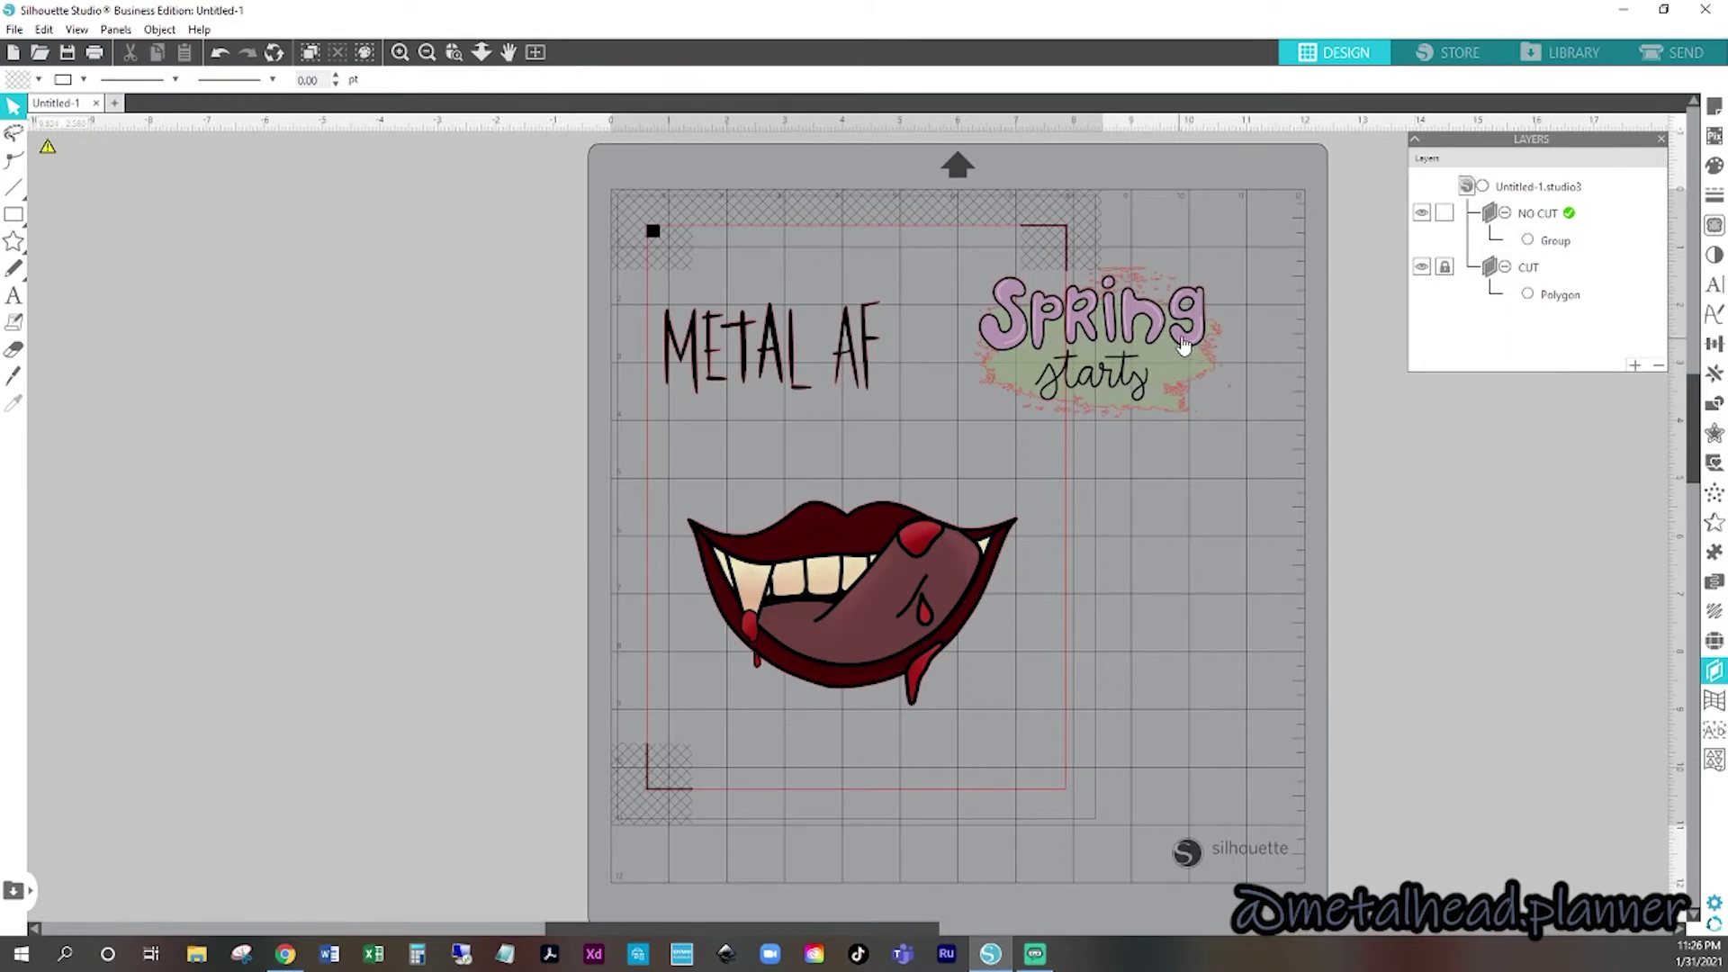
- Nudge the grouped artwork slightly away from its trace lines, and unlock the CUT layer
mouse_move(1170, 335)
mouse_down()
mouse_move(1445, 461)
mouse_move(1300, 467)
mouse_move(1143, 373)
mouse_move(1179, 345)
mouse_up()
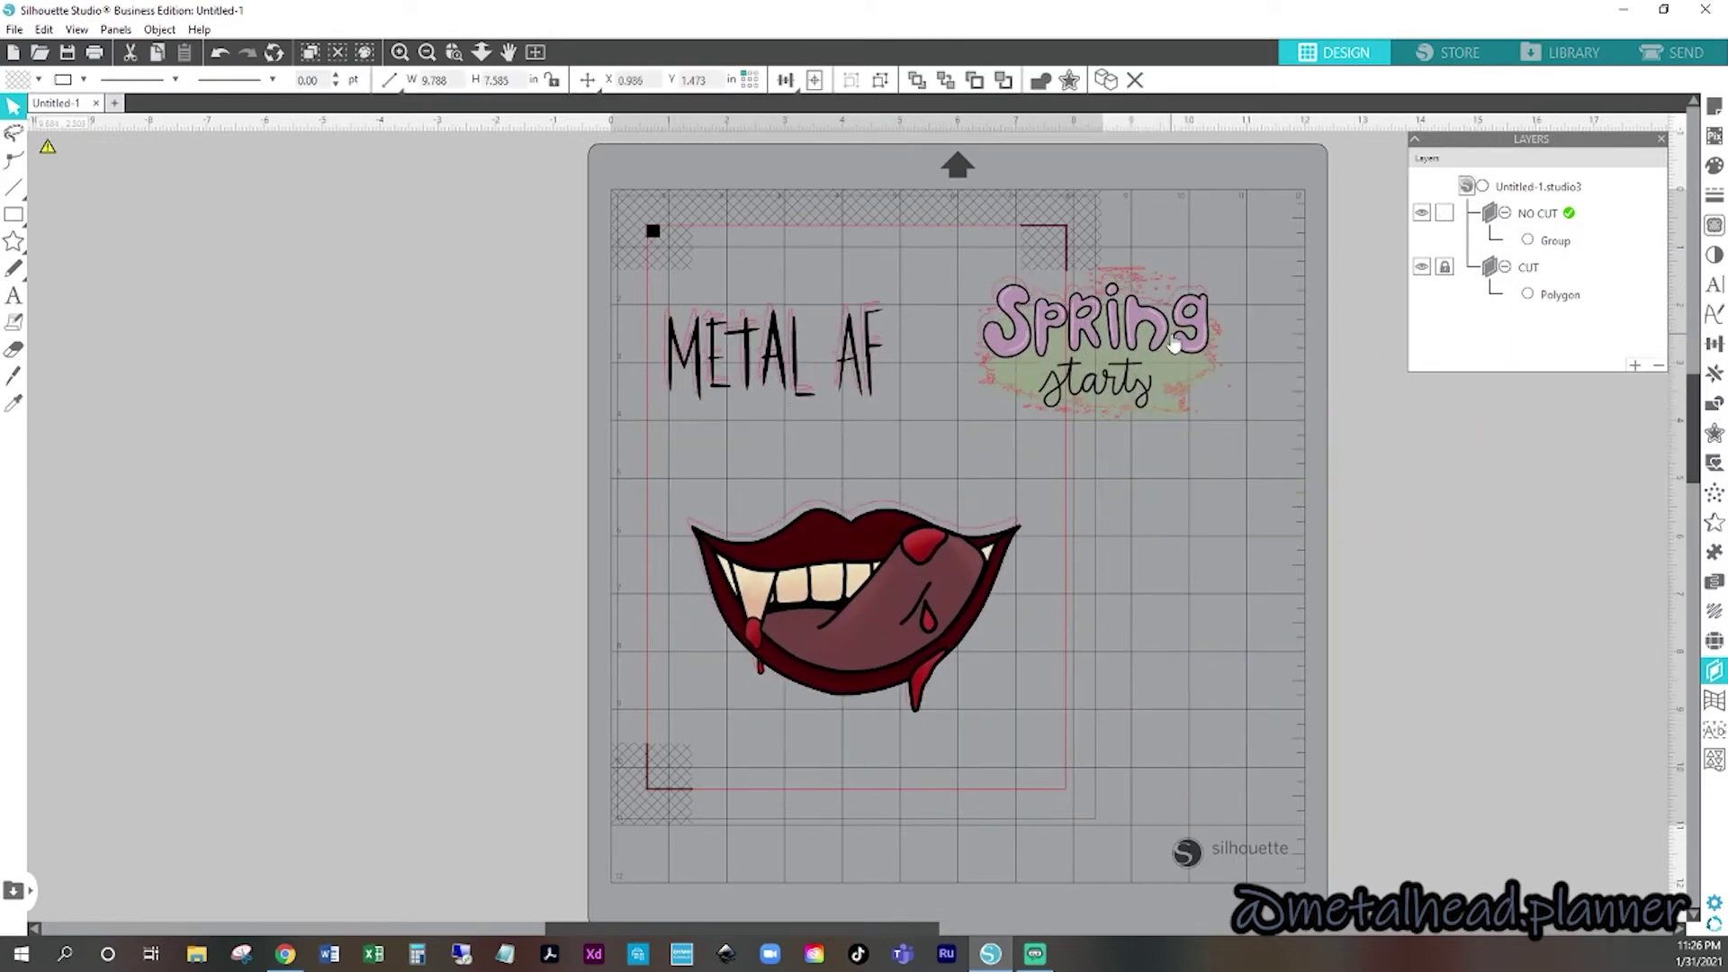
click(1181, 387)
click(1445, 266)
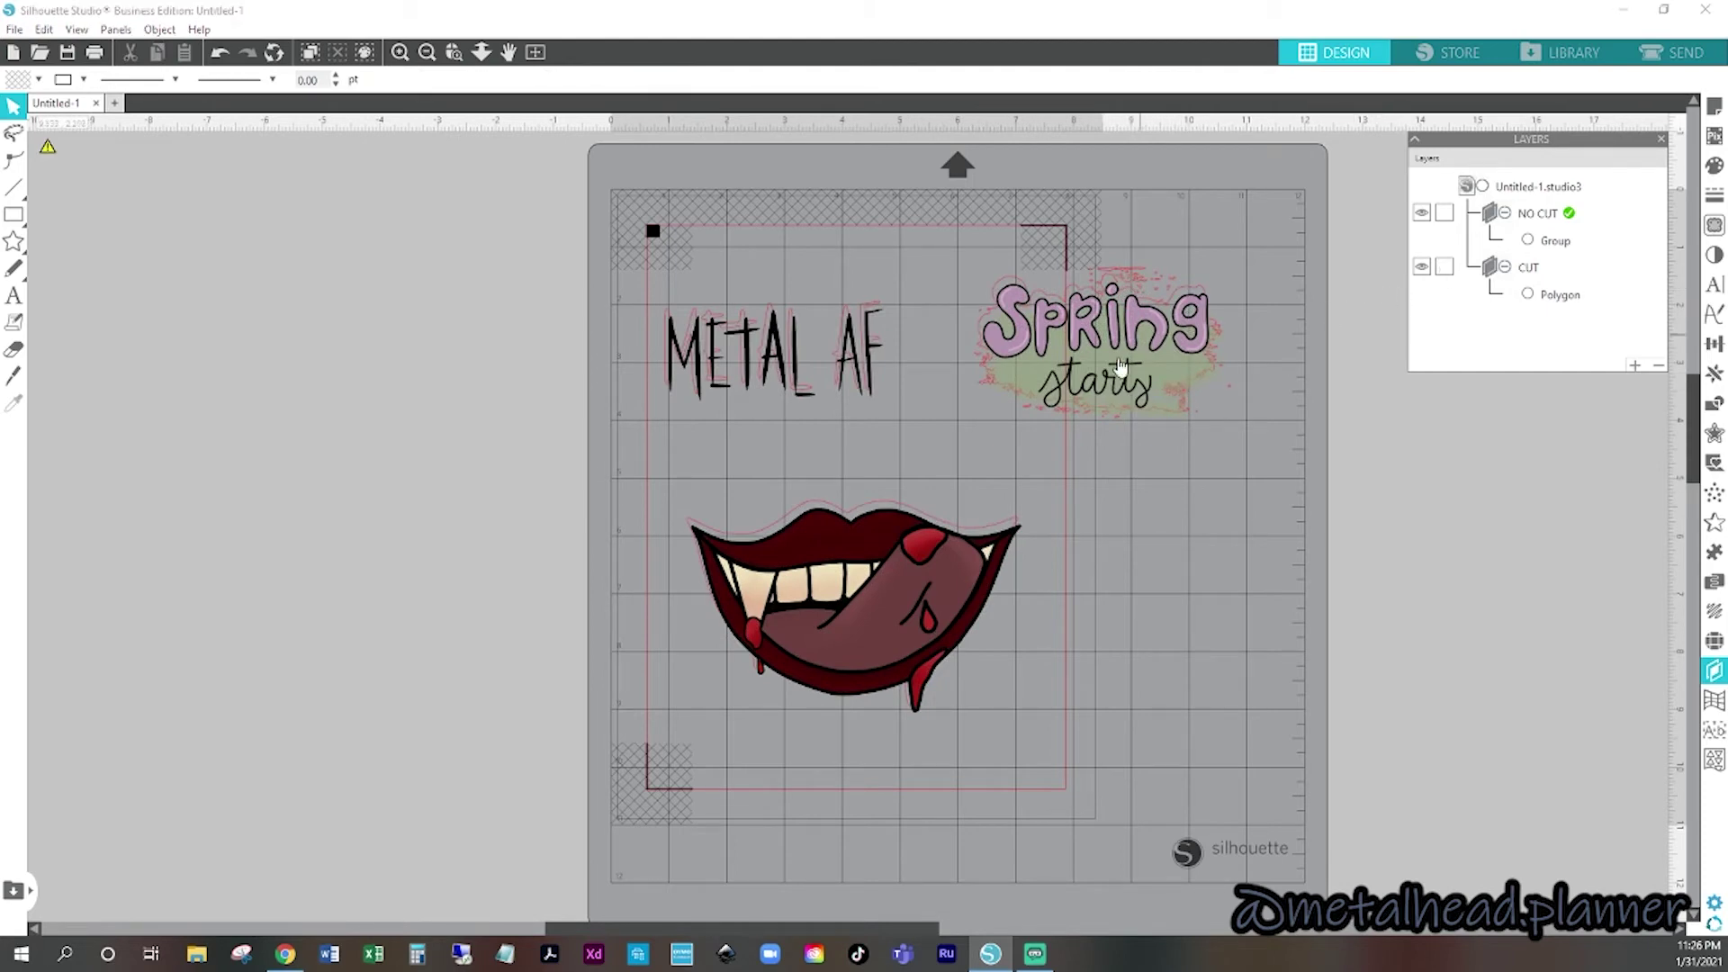
- Move the artwork group to the mat's lower right and shift the trace outlines up and left, separating artwork from cut lines
drag(1103, 353, 1575, 513)
drag(984, 389, 864, 360)
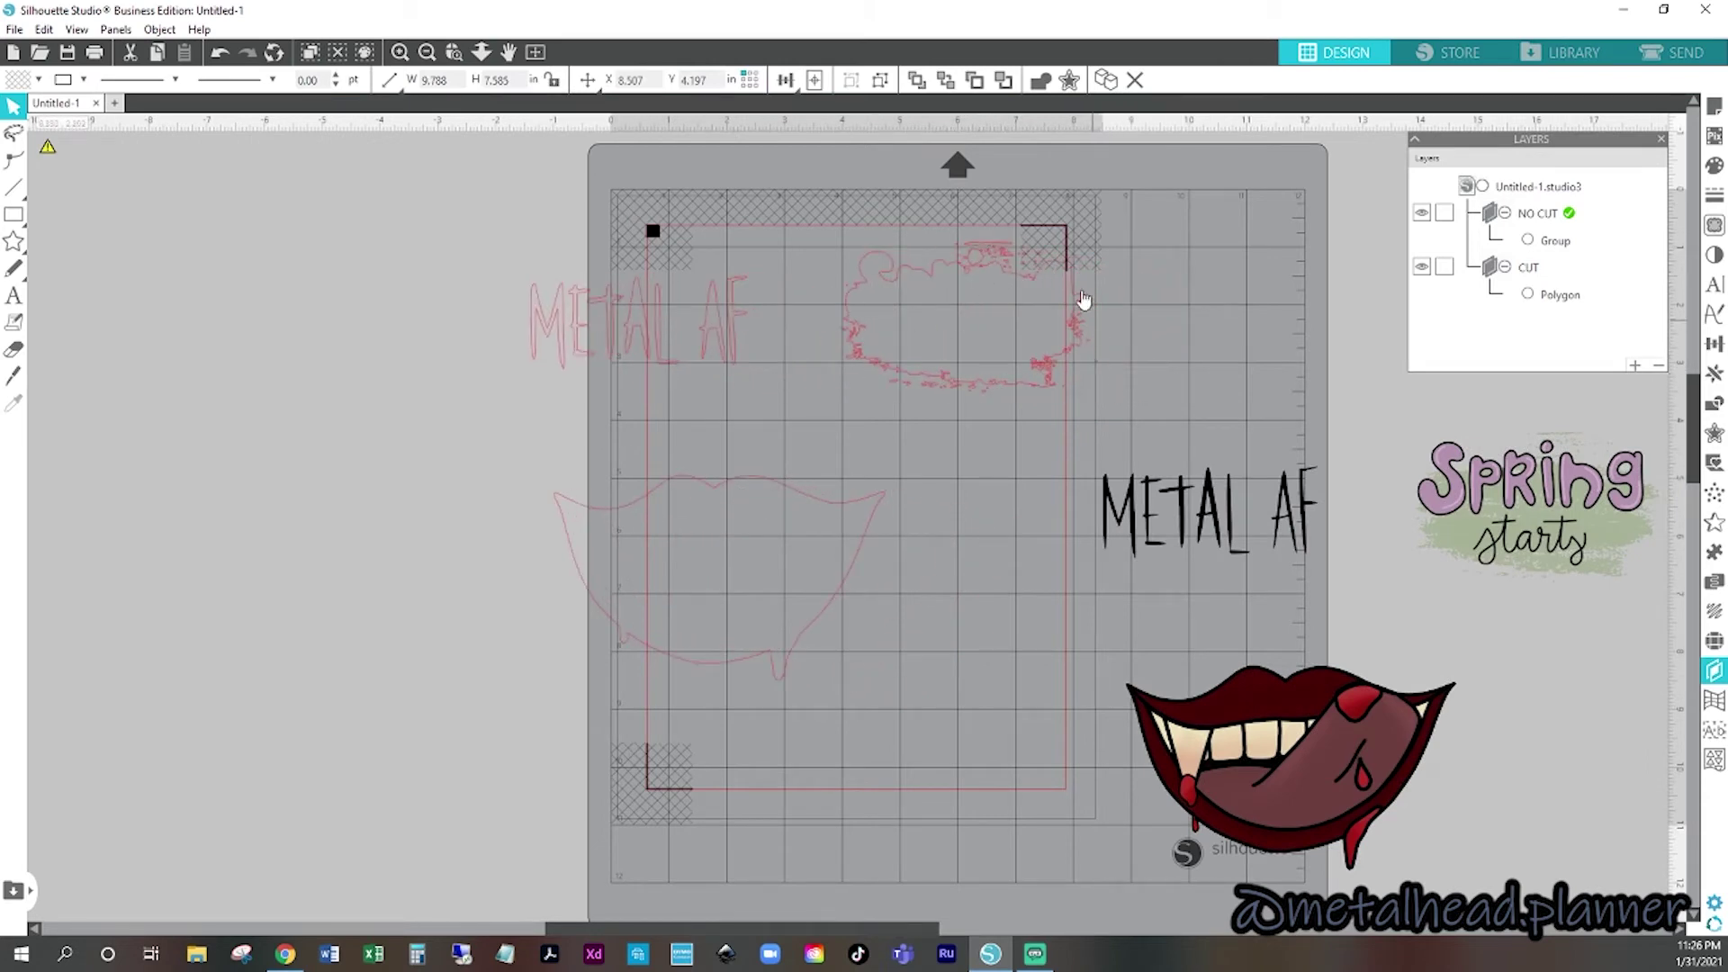
click(720, 321)
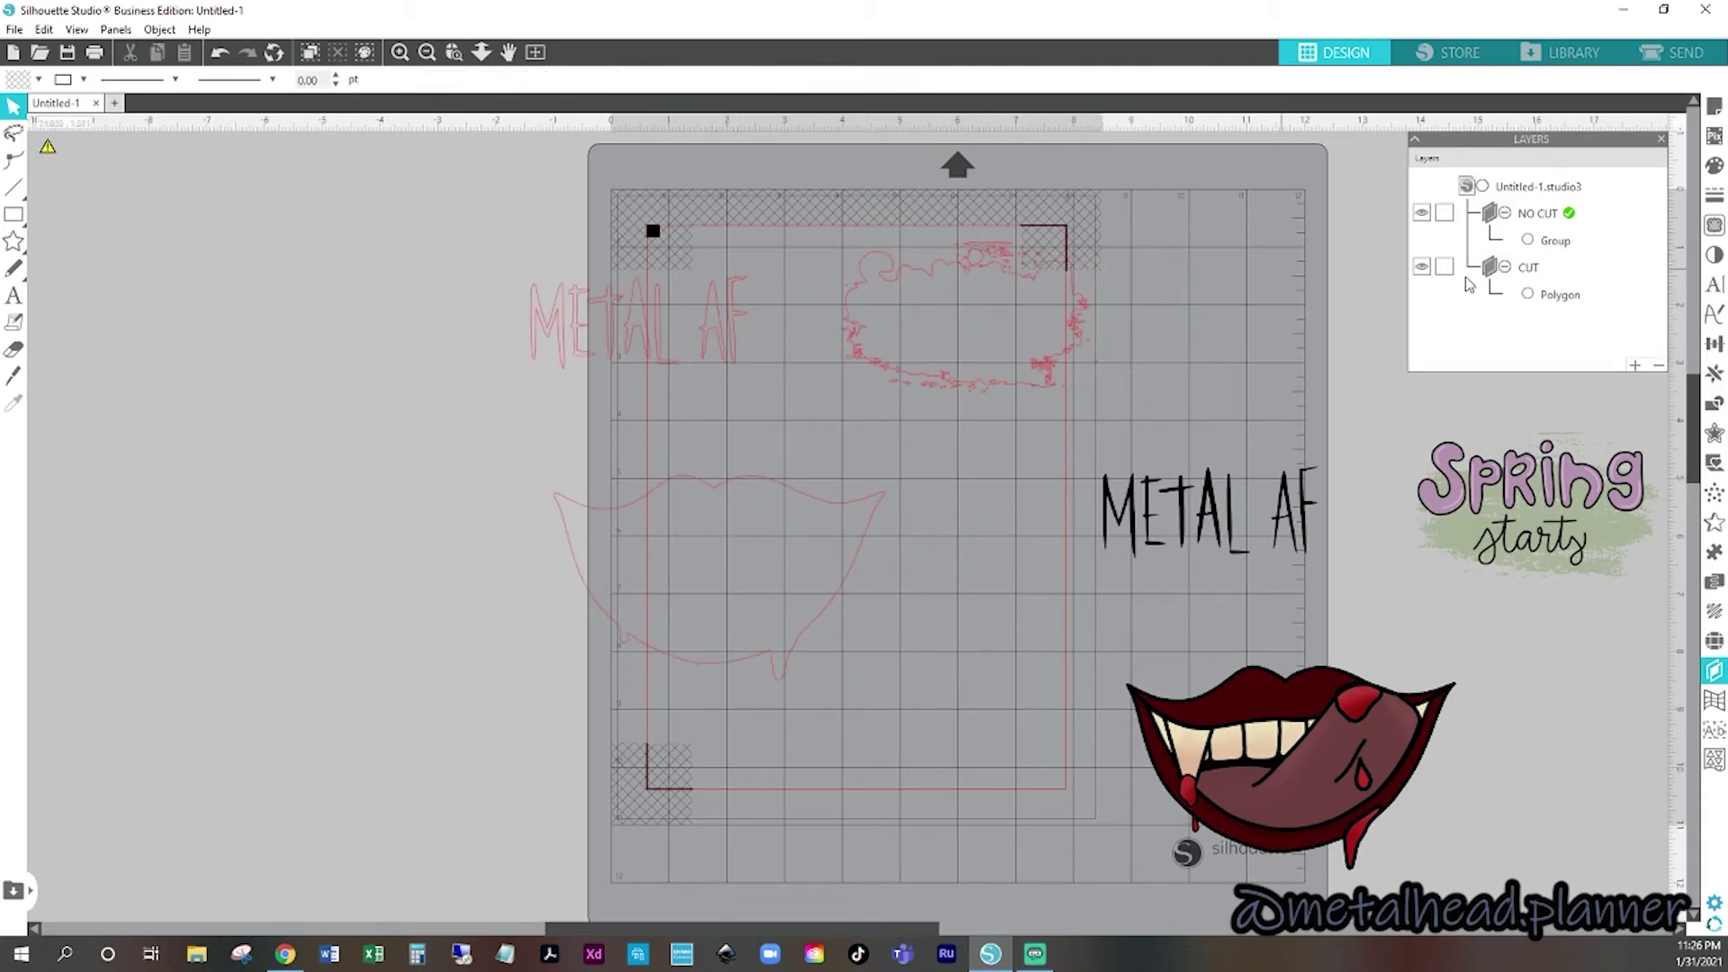
- Activate the CUT layer and start an offset of its trace outlines at a distance of 0.05 in
click(1532, 272)
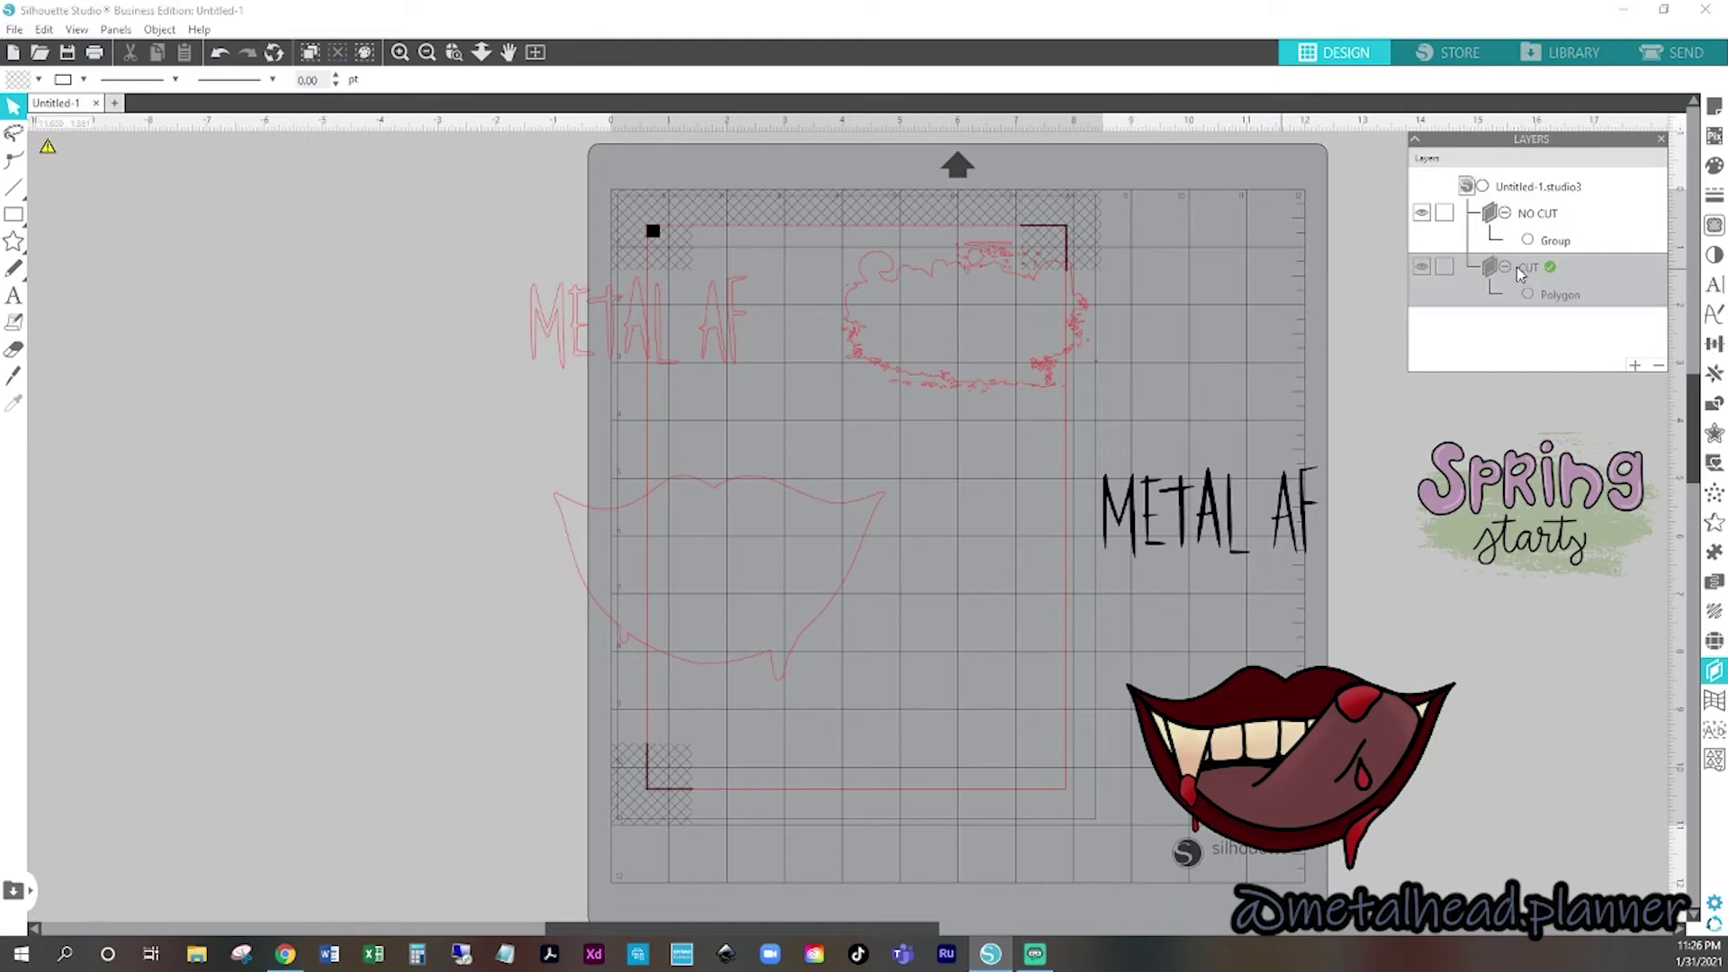
click(723, 329)
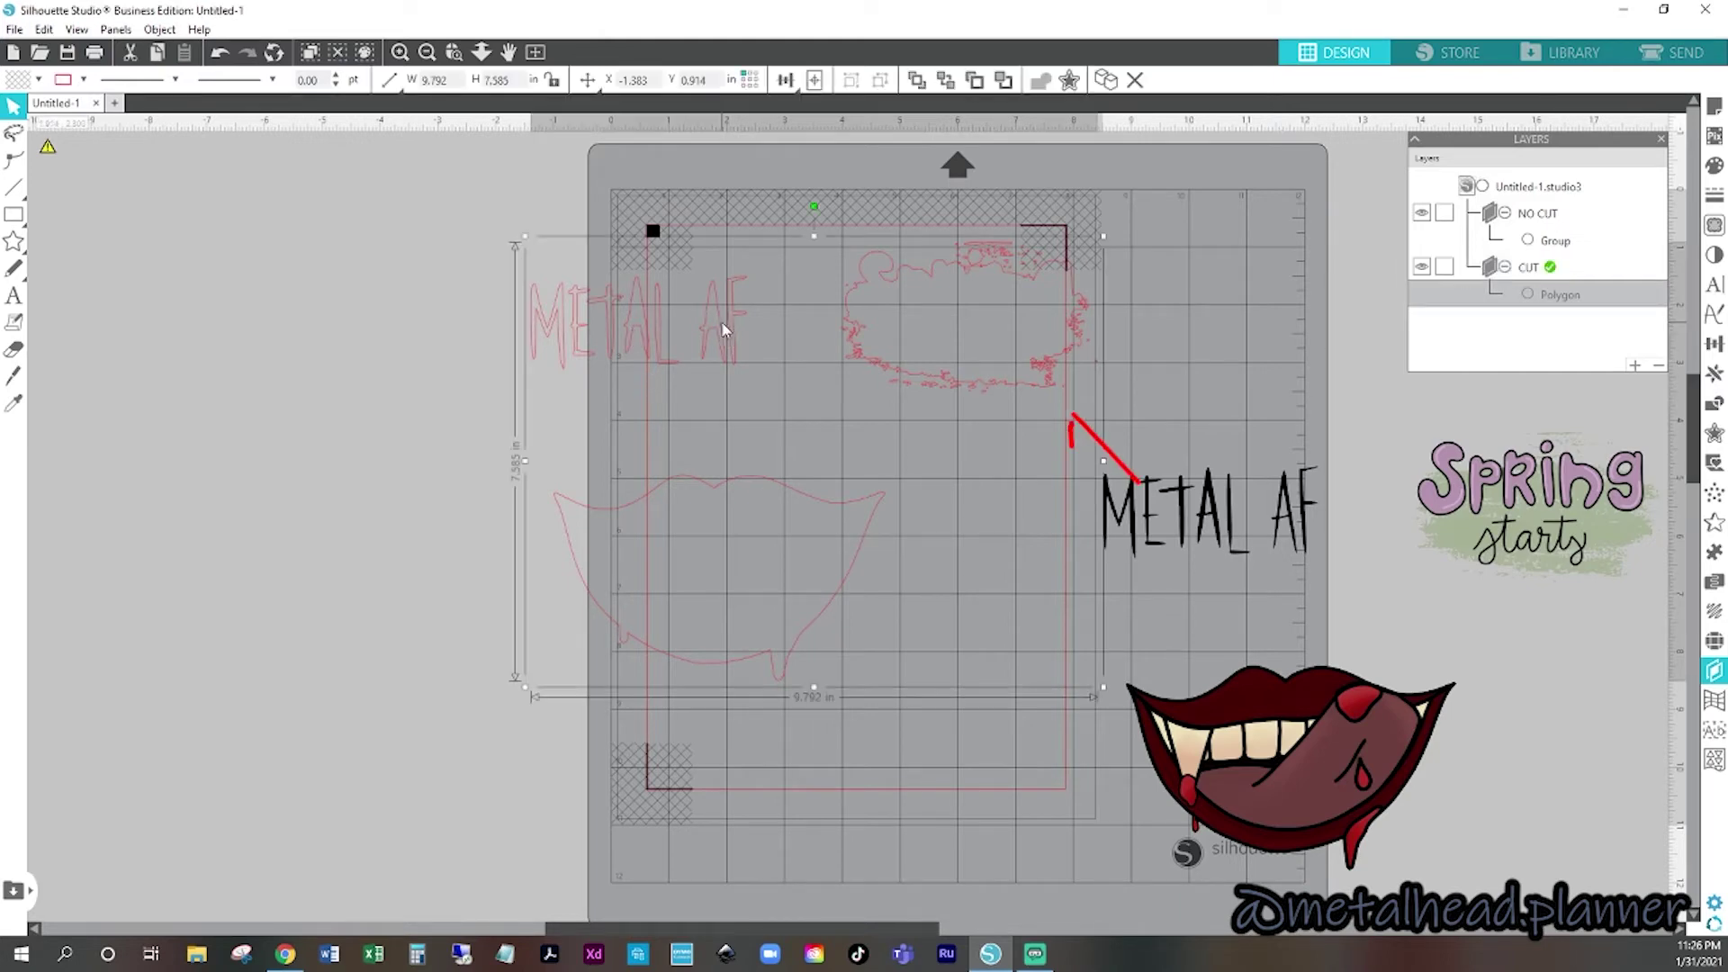
click(1715, 435)
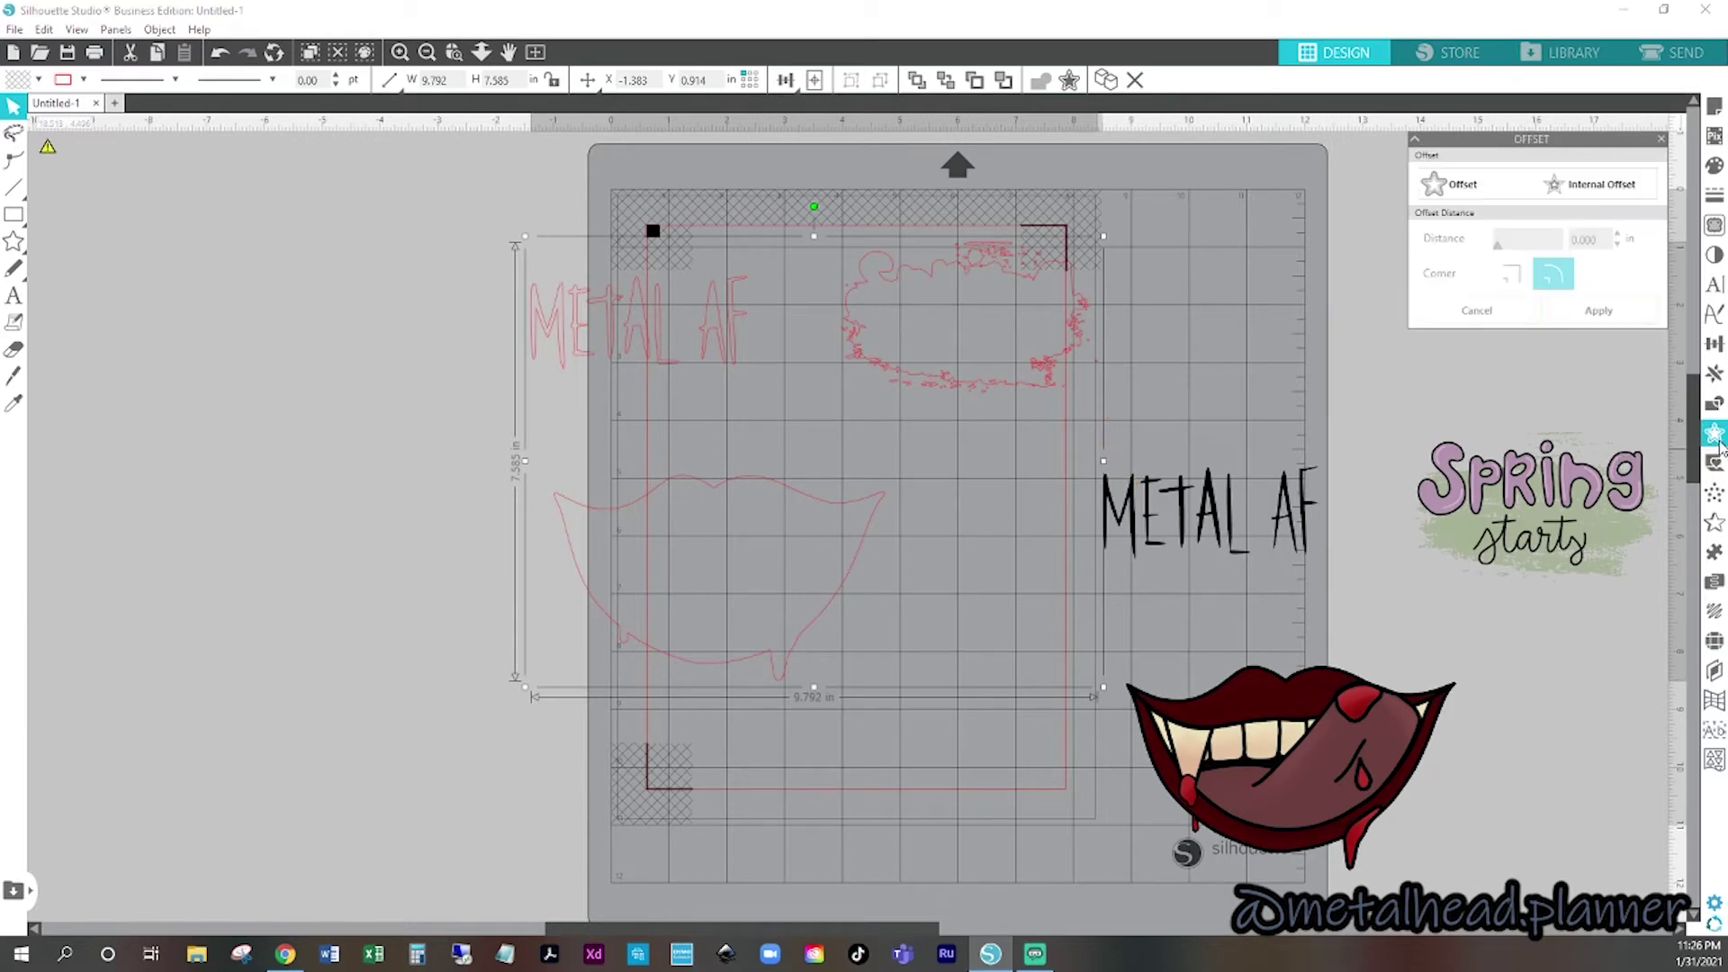
click(1481, 191)
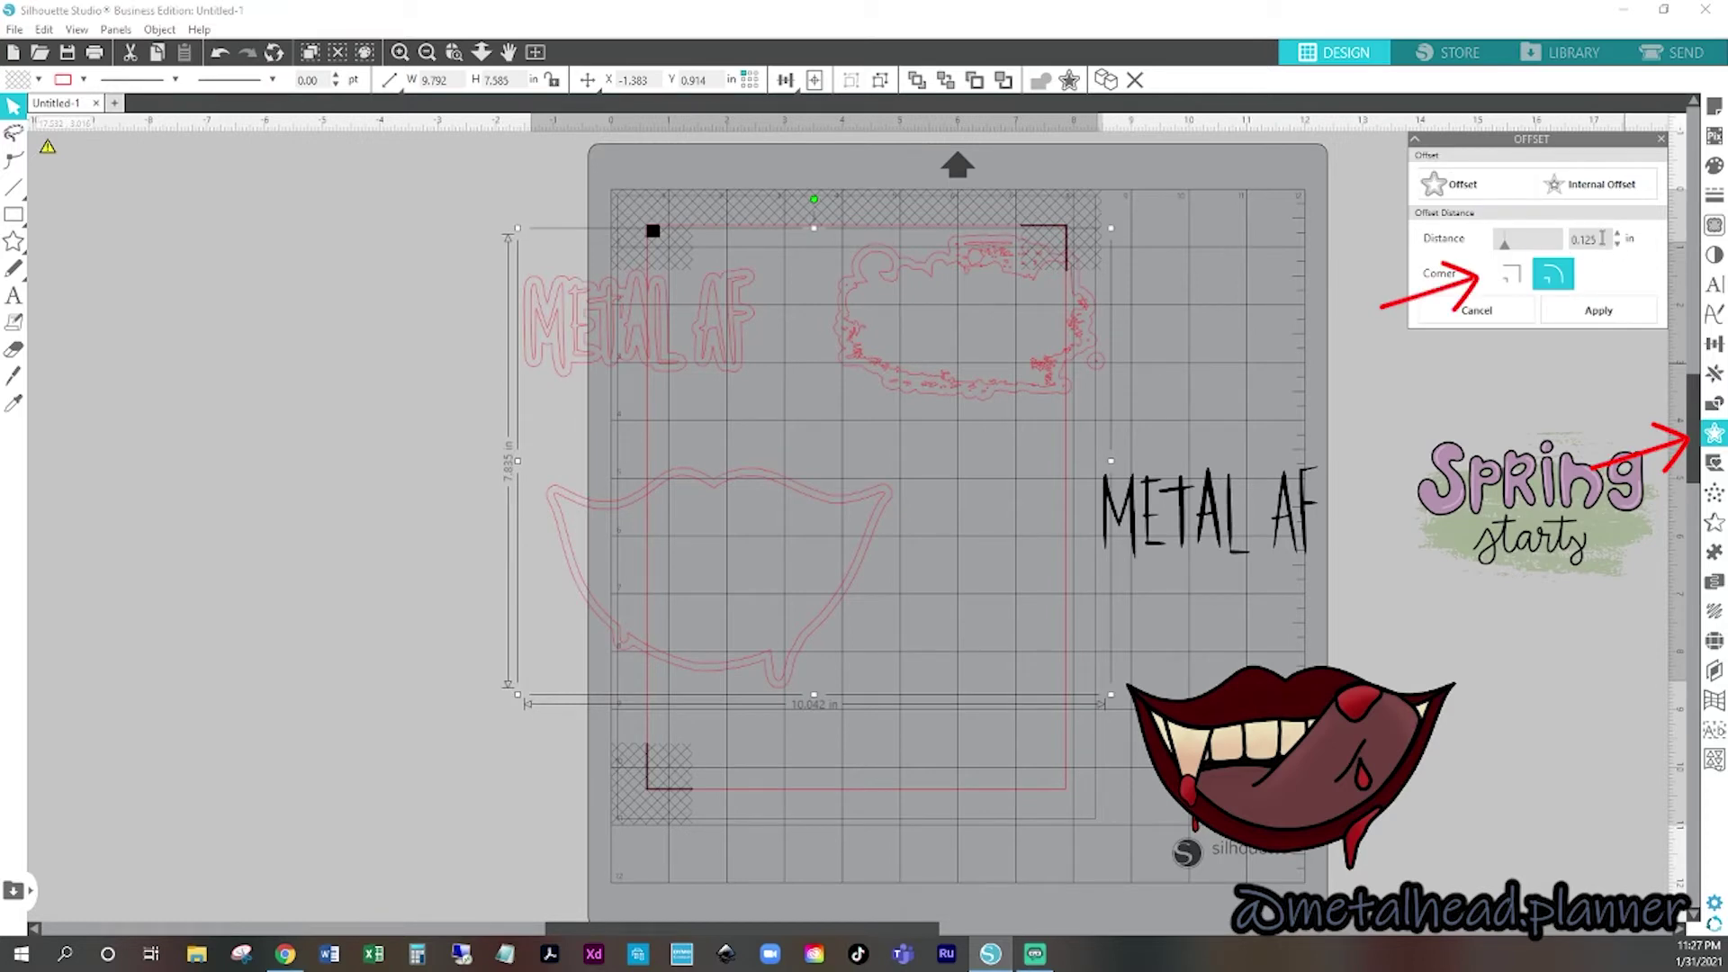
double_click(1600, 238)
text(0.05)
key(Return)
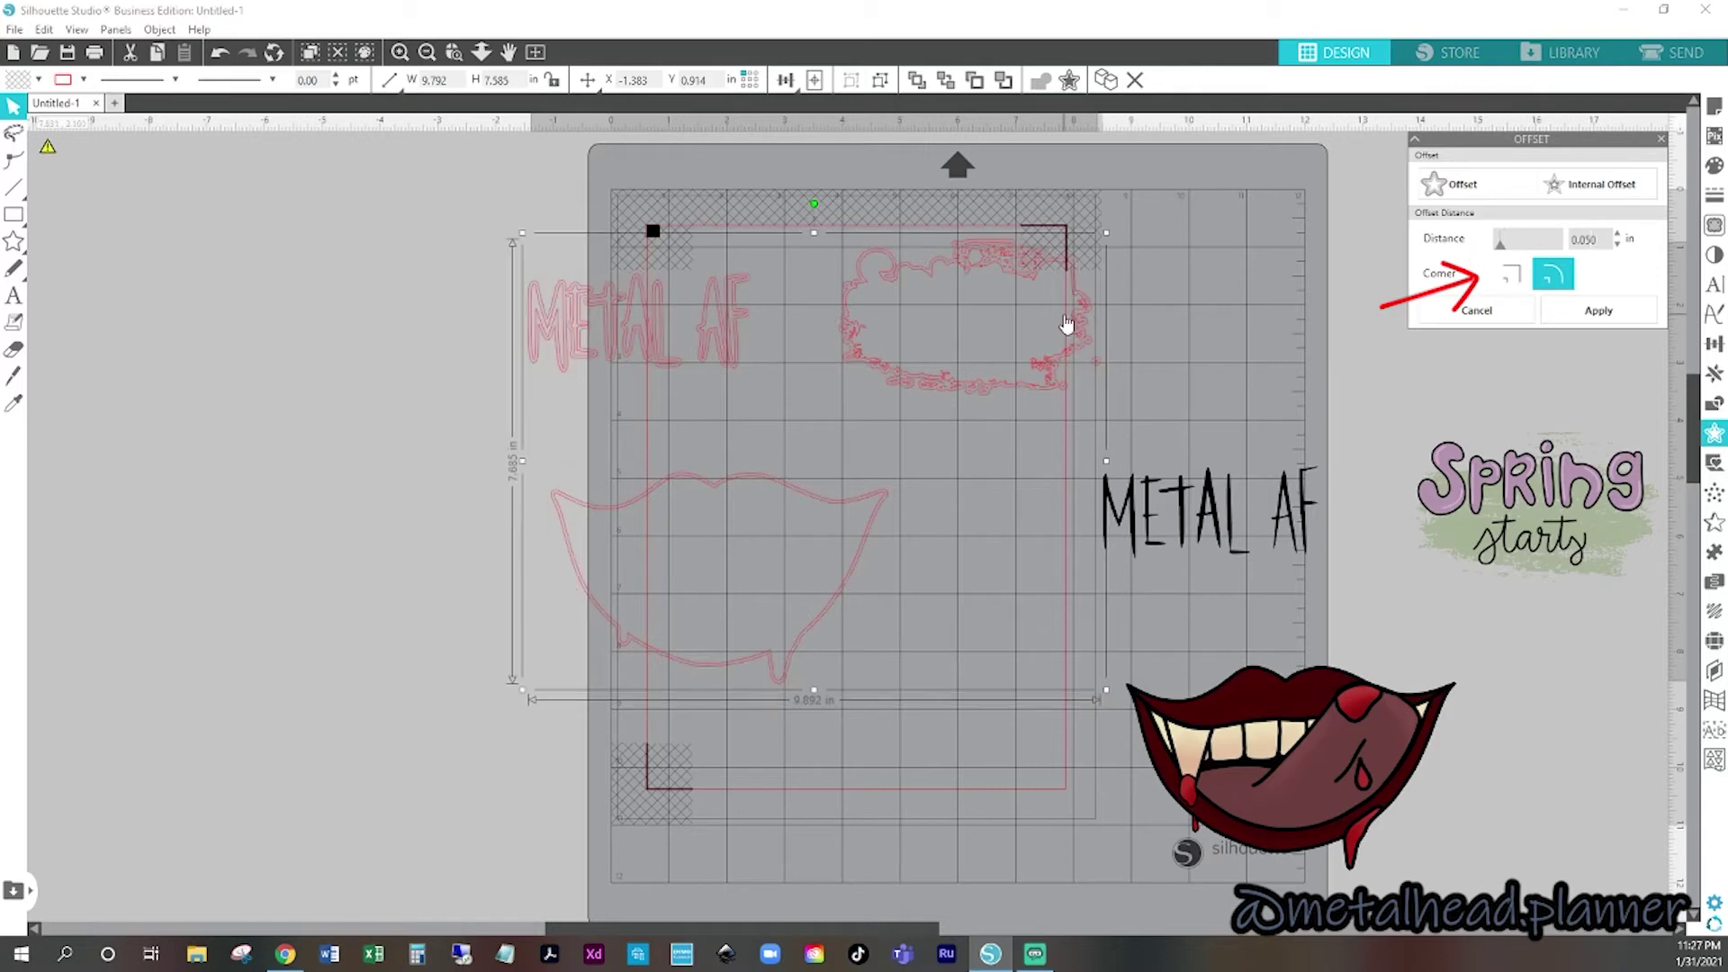
- Try an offset distance of 0.2 in on the trace outlines
double_click(1608, 241)
text(0.2)
key(Return)
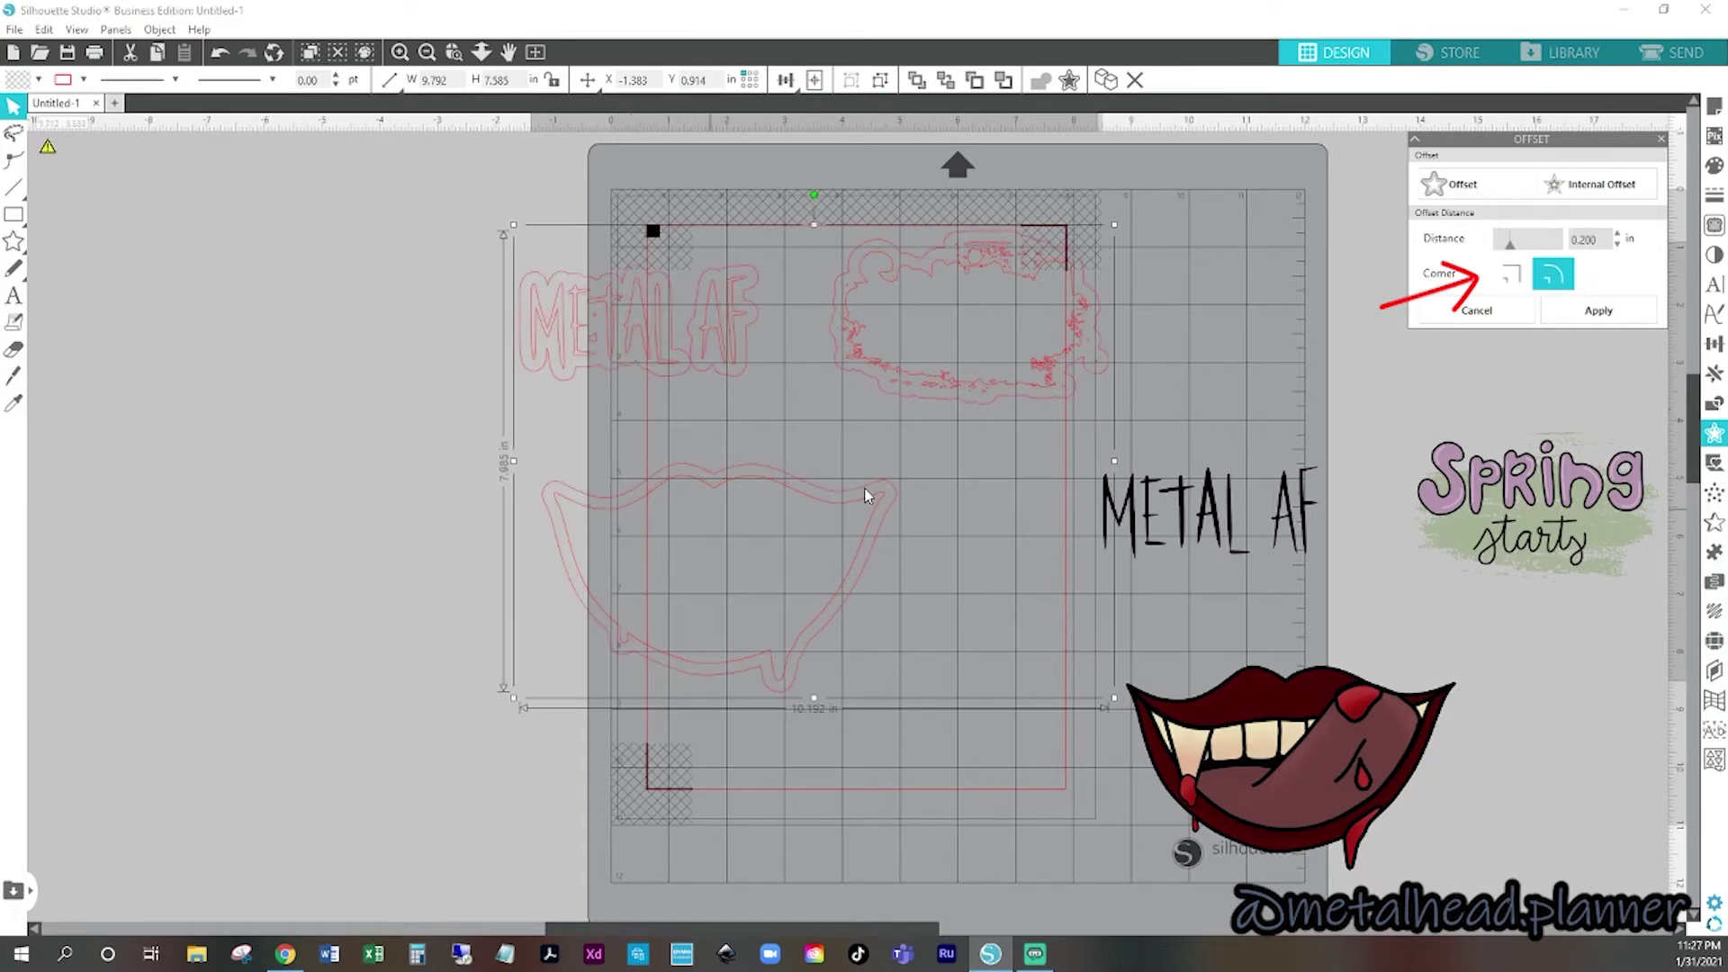
- Set the offset distance to 0.05 in with rounded corners, comparing sharp corners, and apply it to the trace outlines
text(0.05)
key(Return)
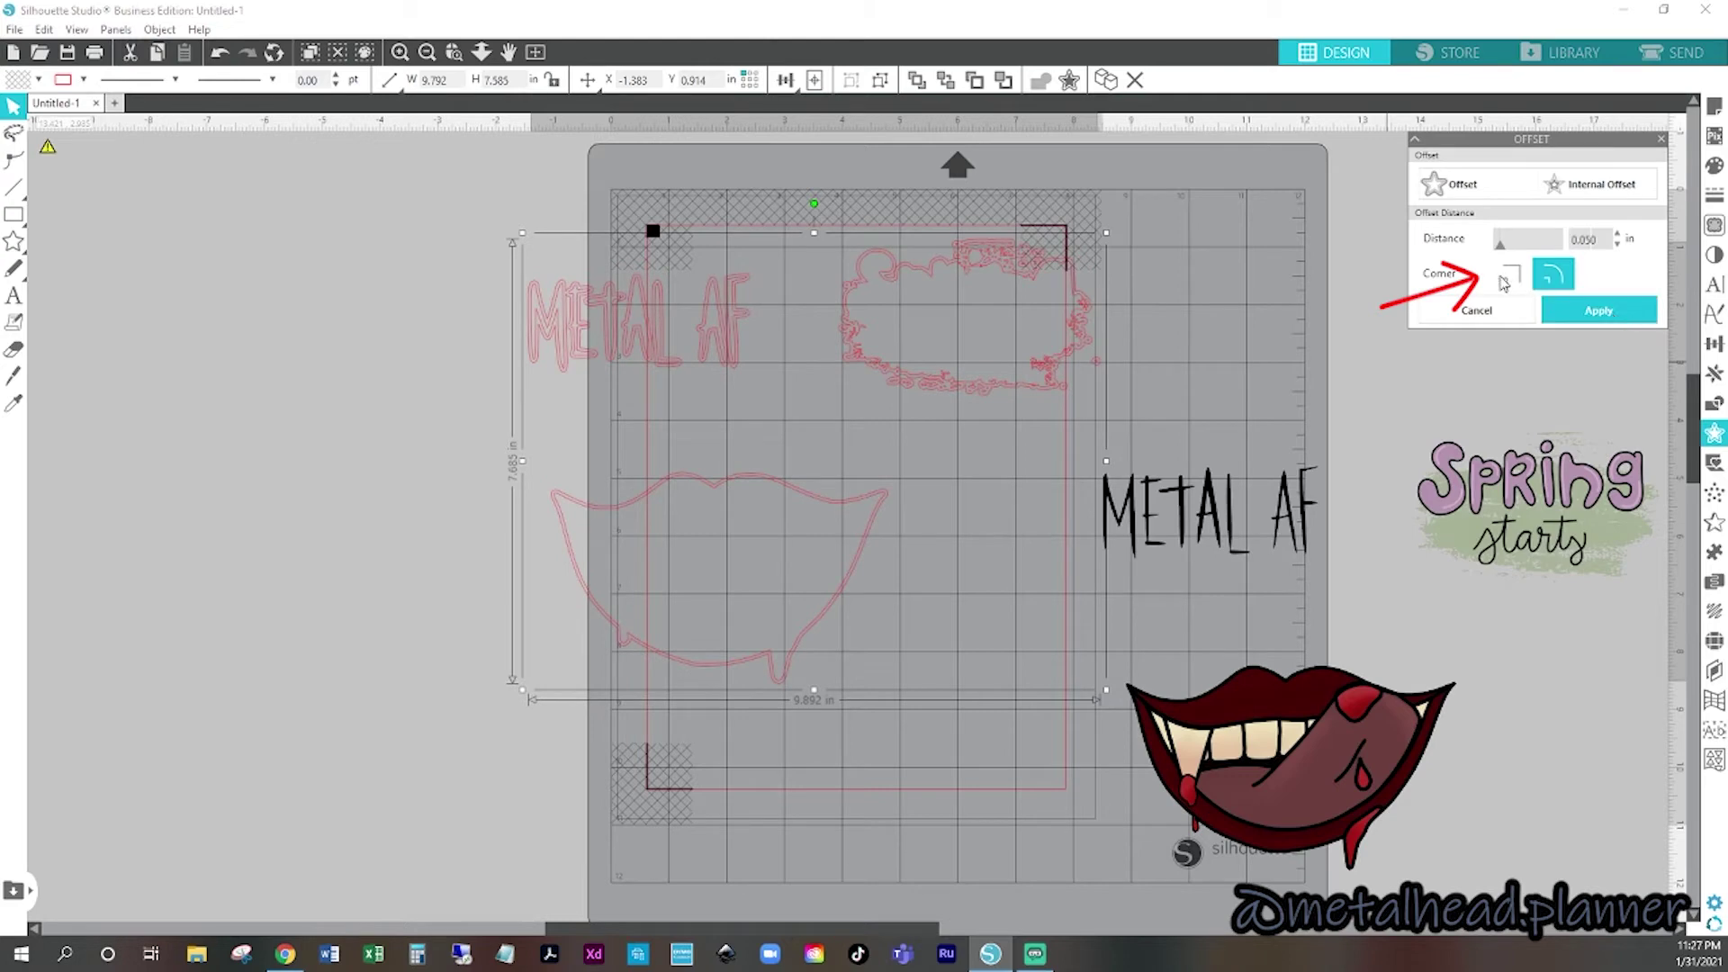
click(1513, 276)
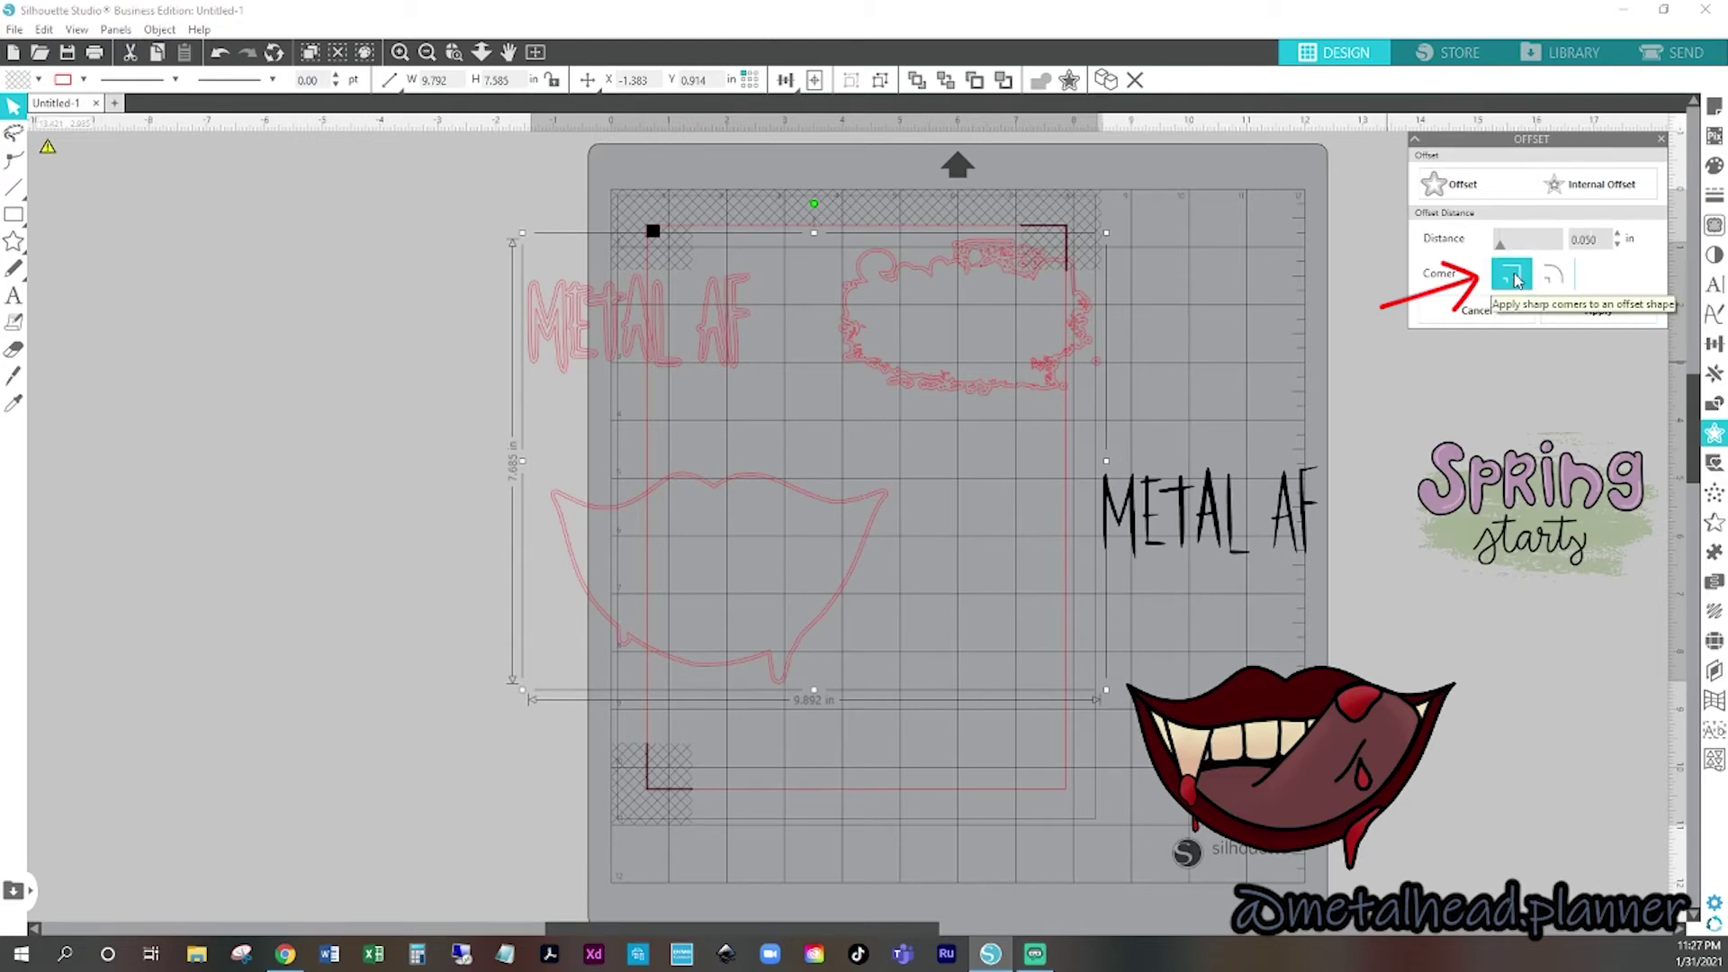
click(1558, 284)
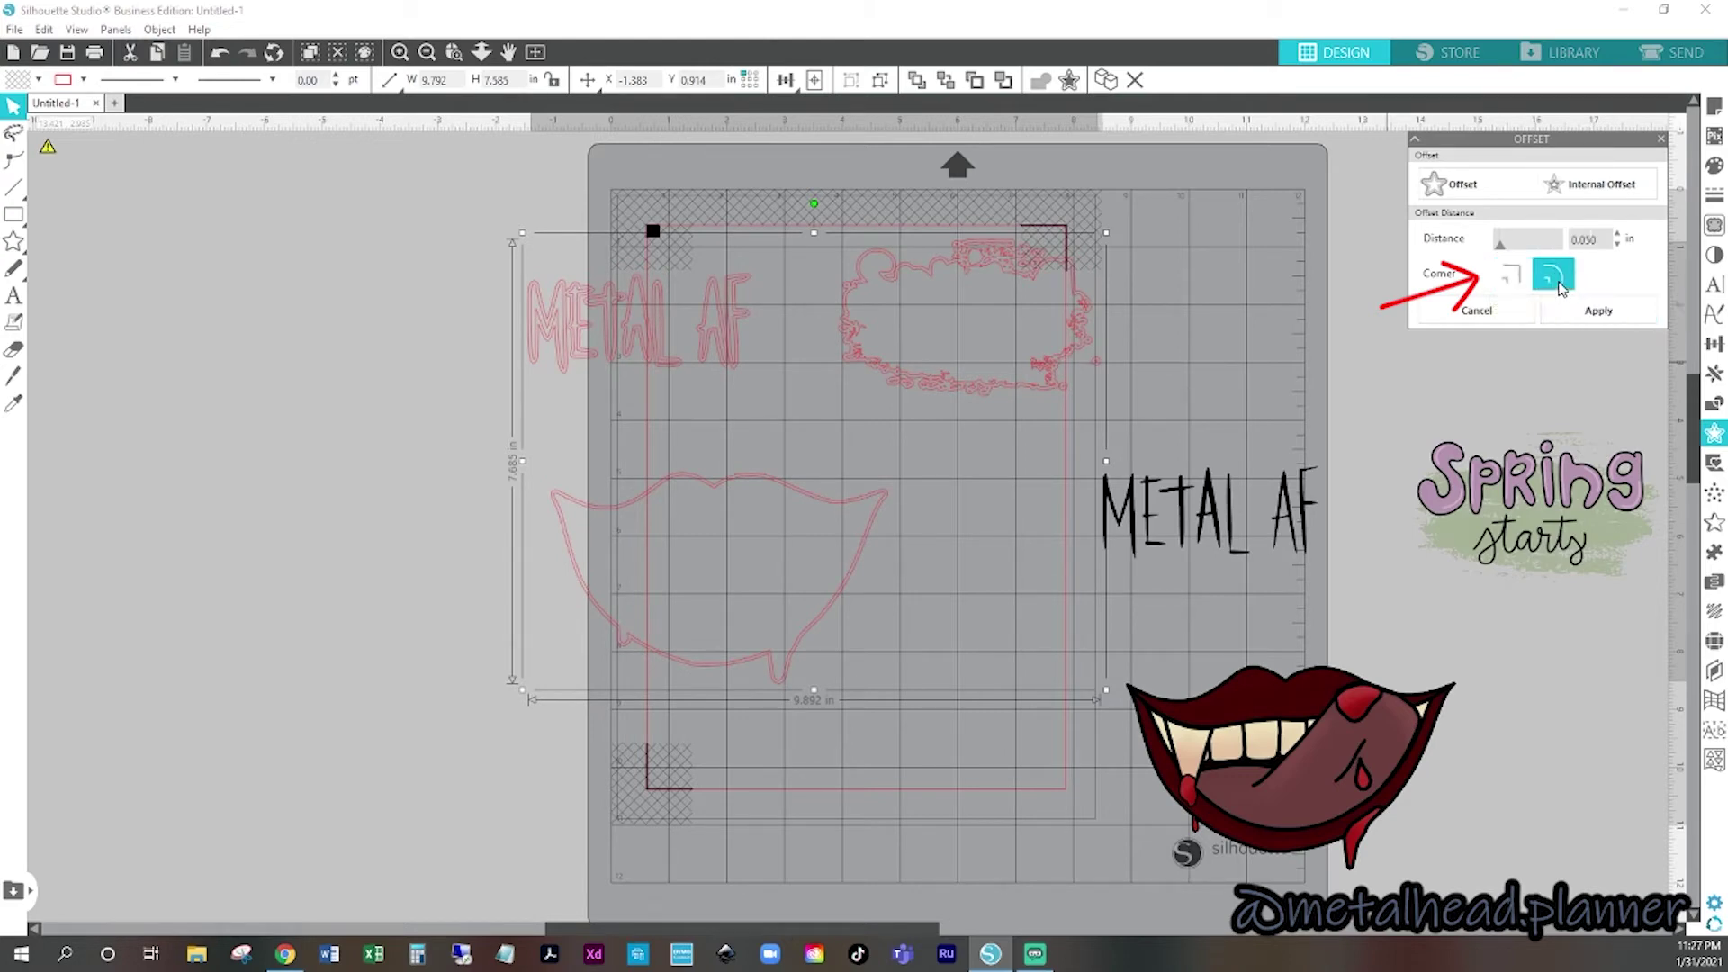
click(1600, 313)
click(1067, 378)
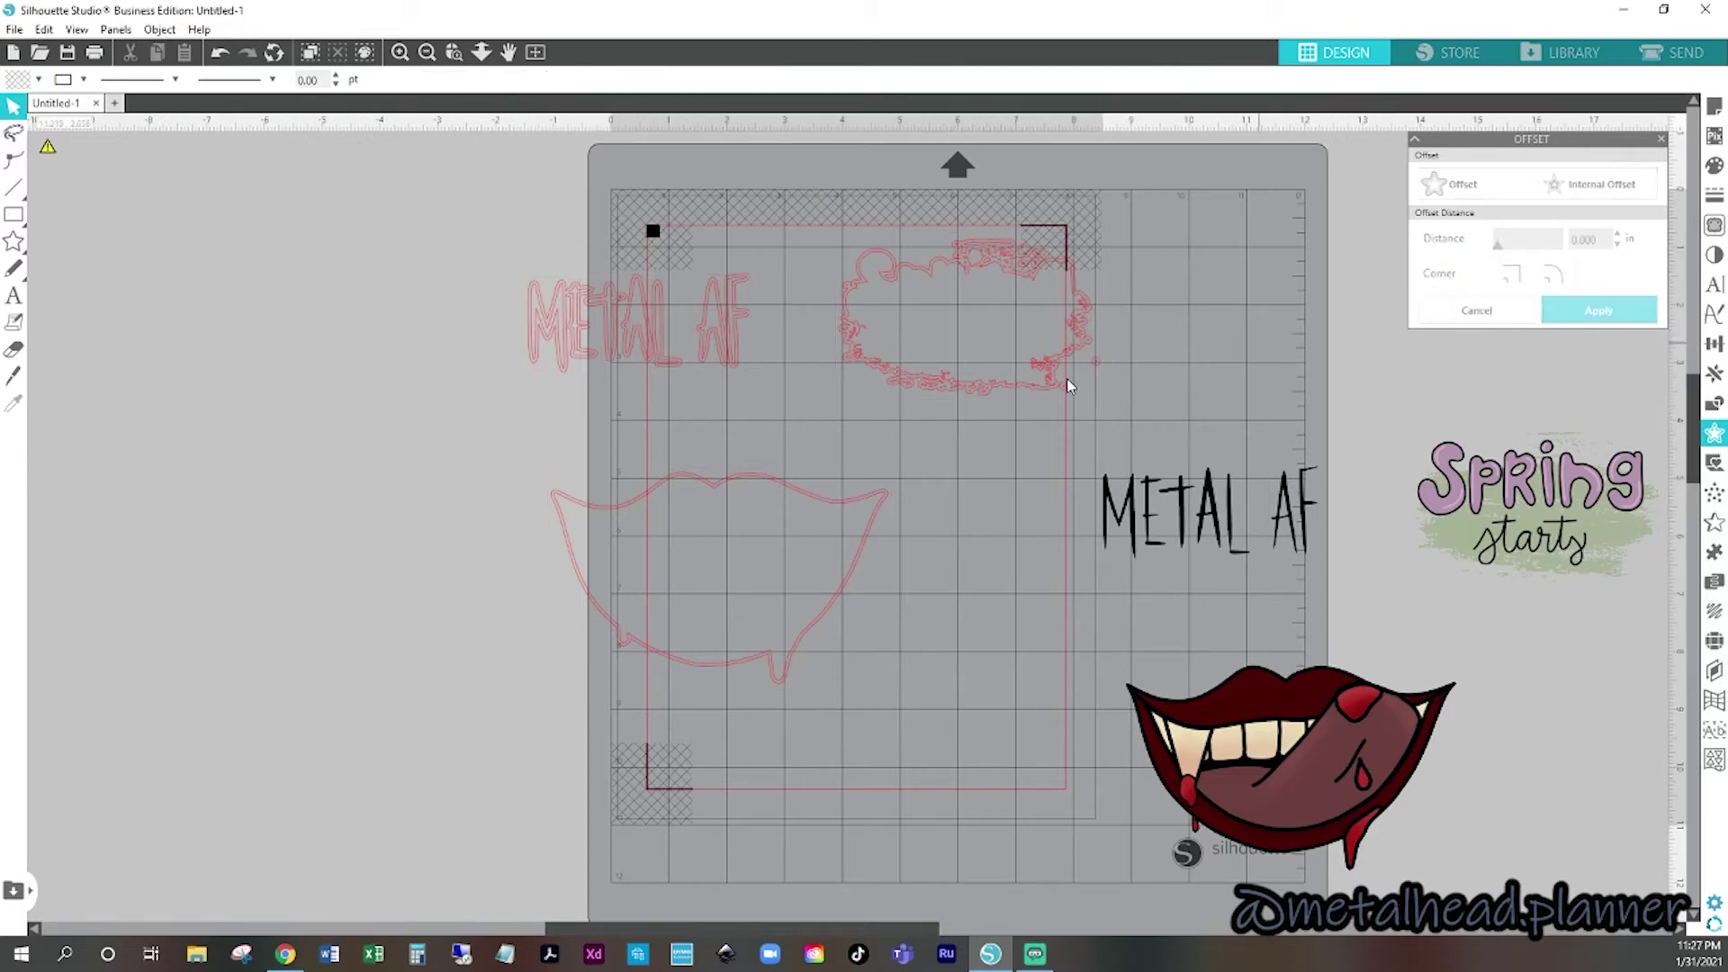
- Move the original trace outlines away from the offset outlines and delete them
key(ctrl+a)
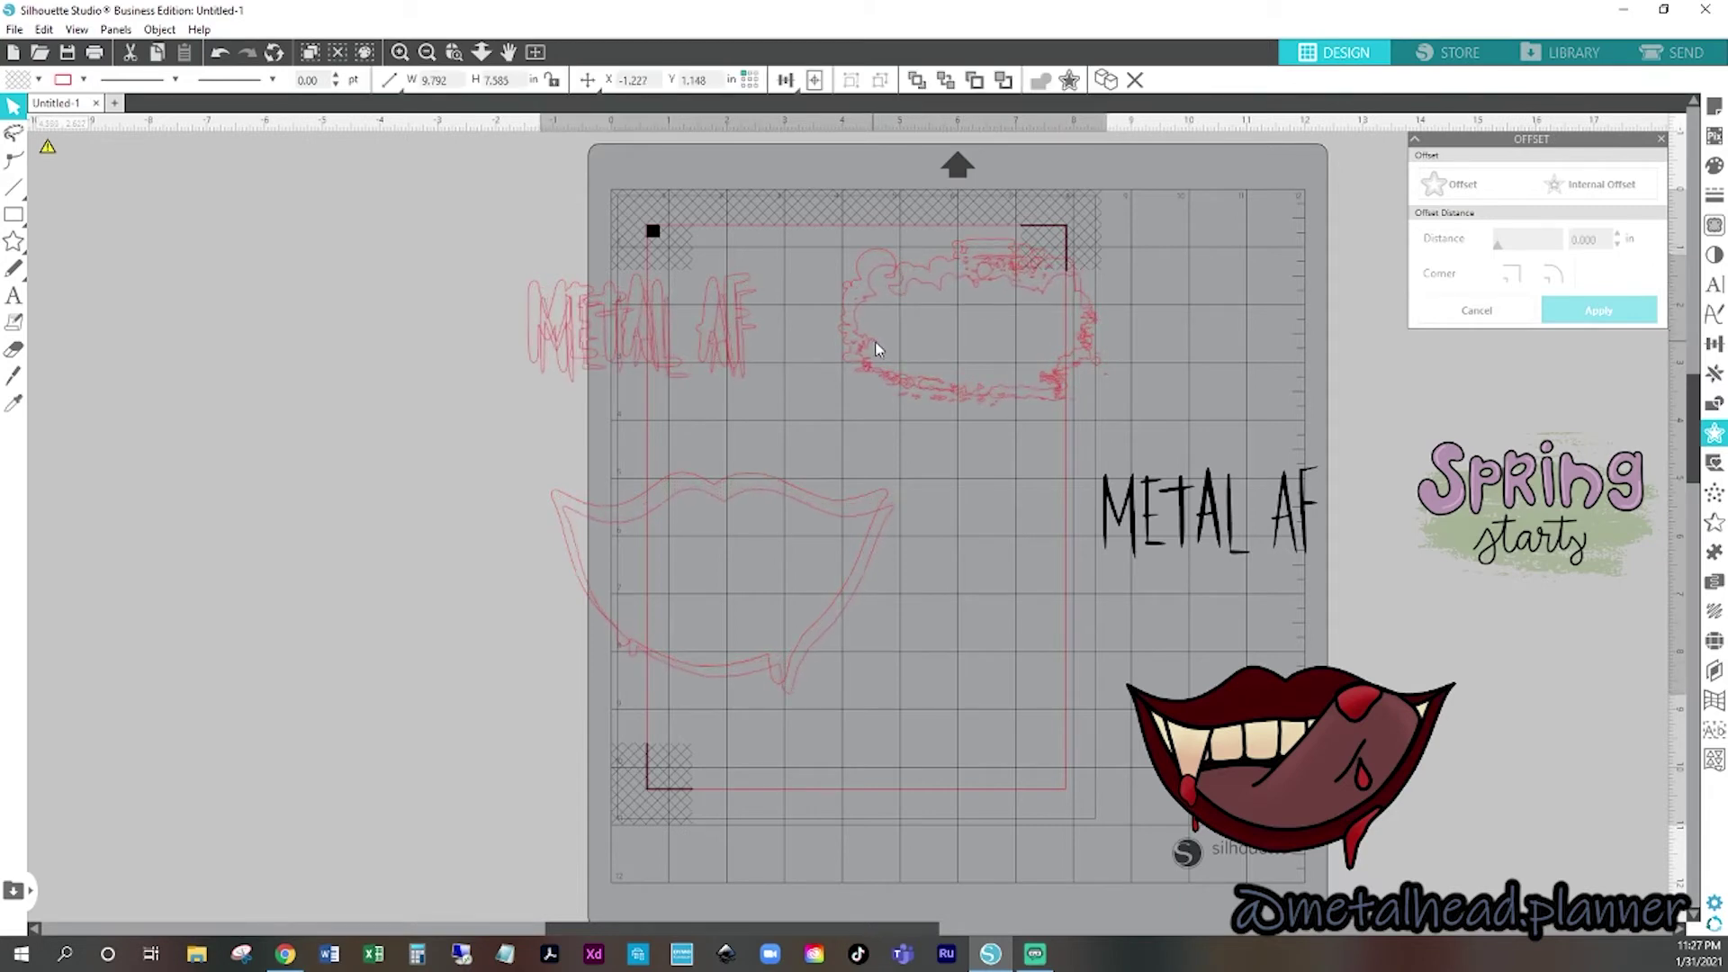
drag(875, 344, 1127, 273)
right_click(1127, 275)
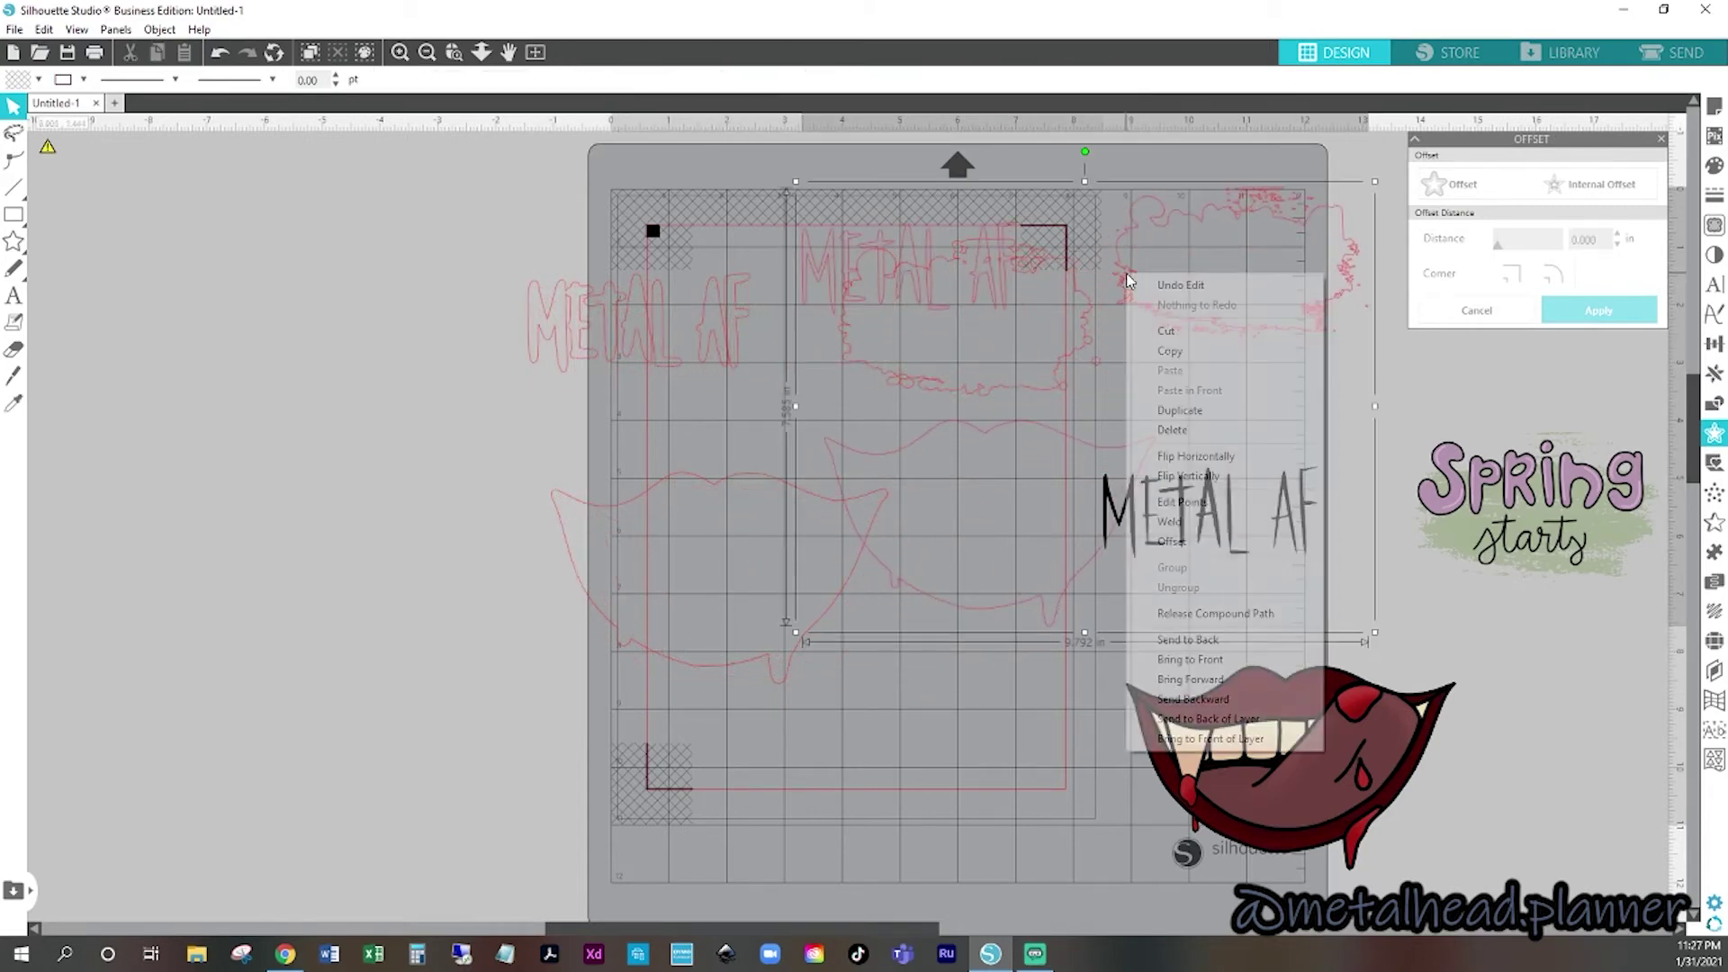
click(1184, 432)
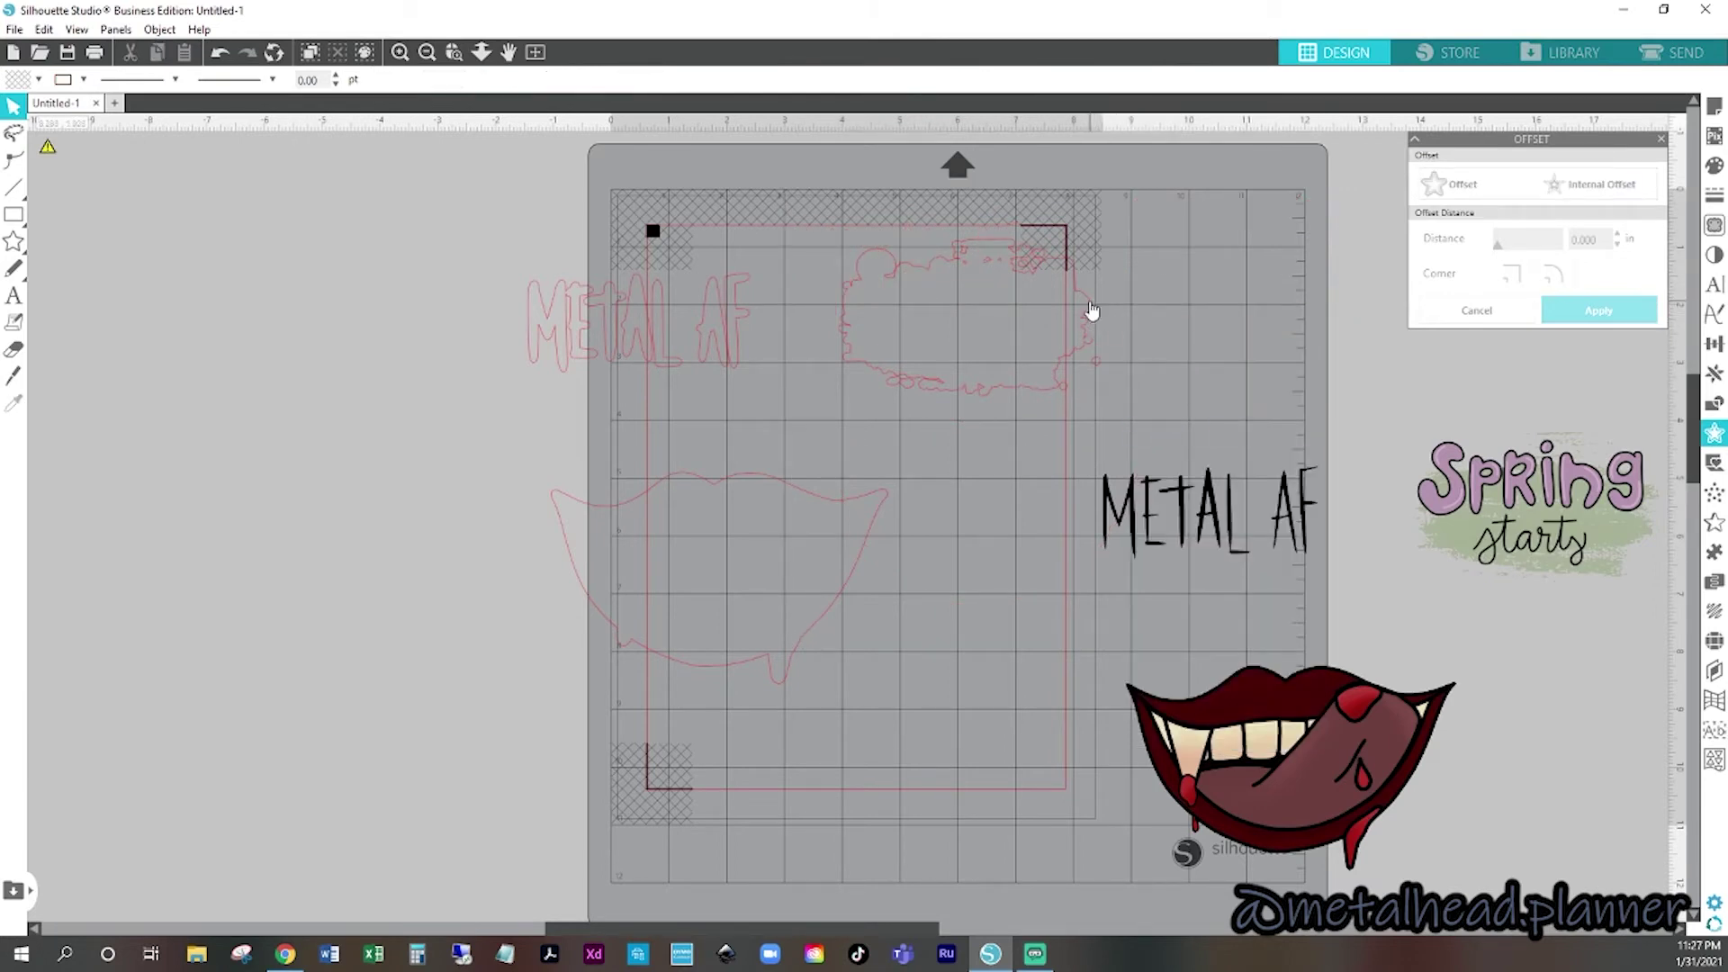
- Try moving the Spring outline and grouping all the offset outlines, undoing both changes
mouse_move(1092, 310)
mouse_down()
mouse_move(1224, 261)
mouse_move(1094, 282)
mouse_up()
key(ctrl+z)
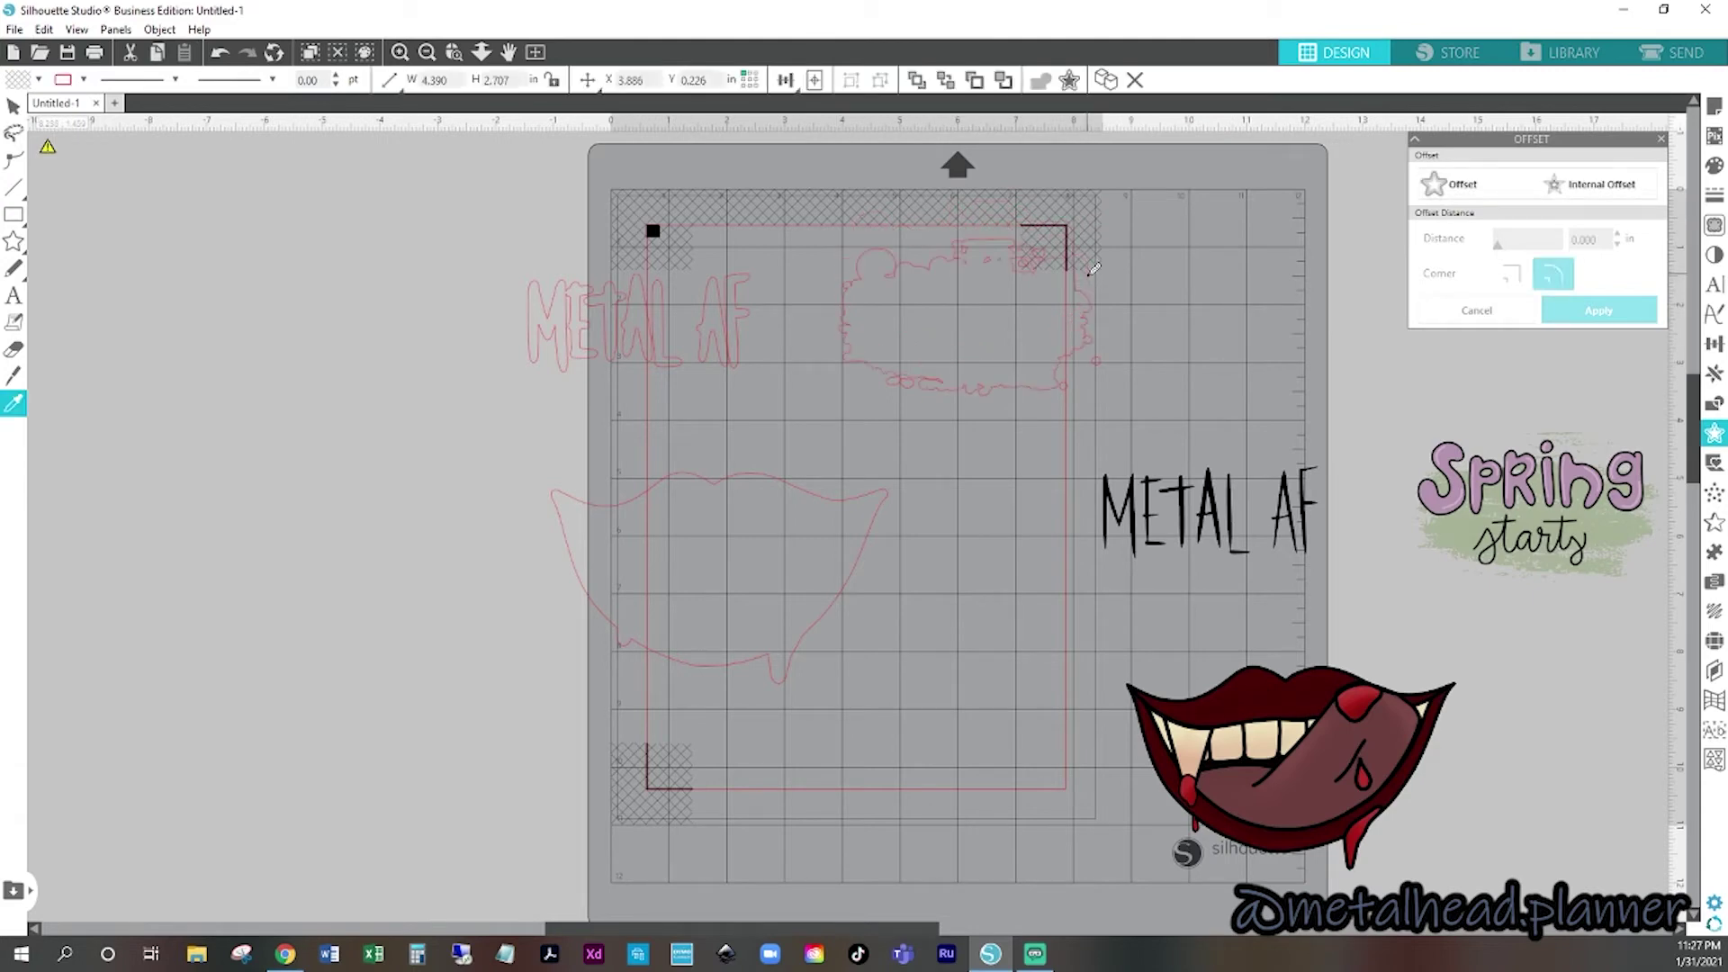
drag(462, 262, 897, 543)
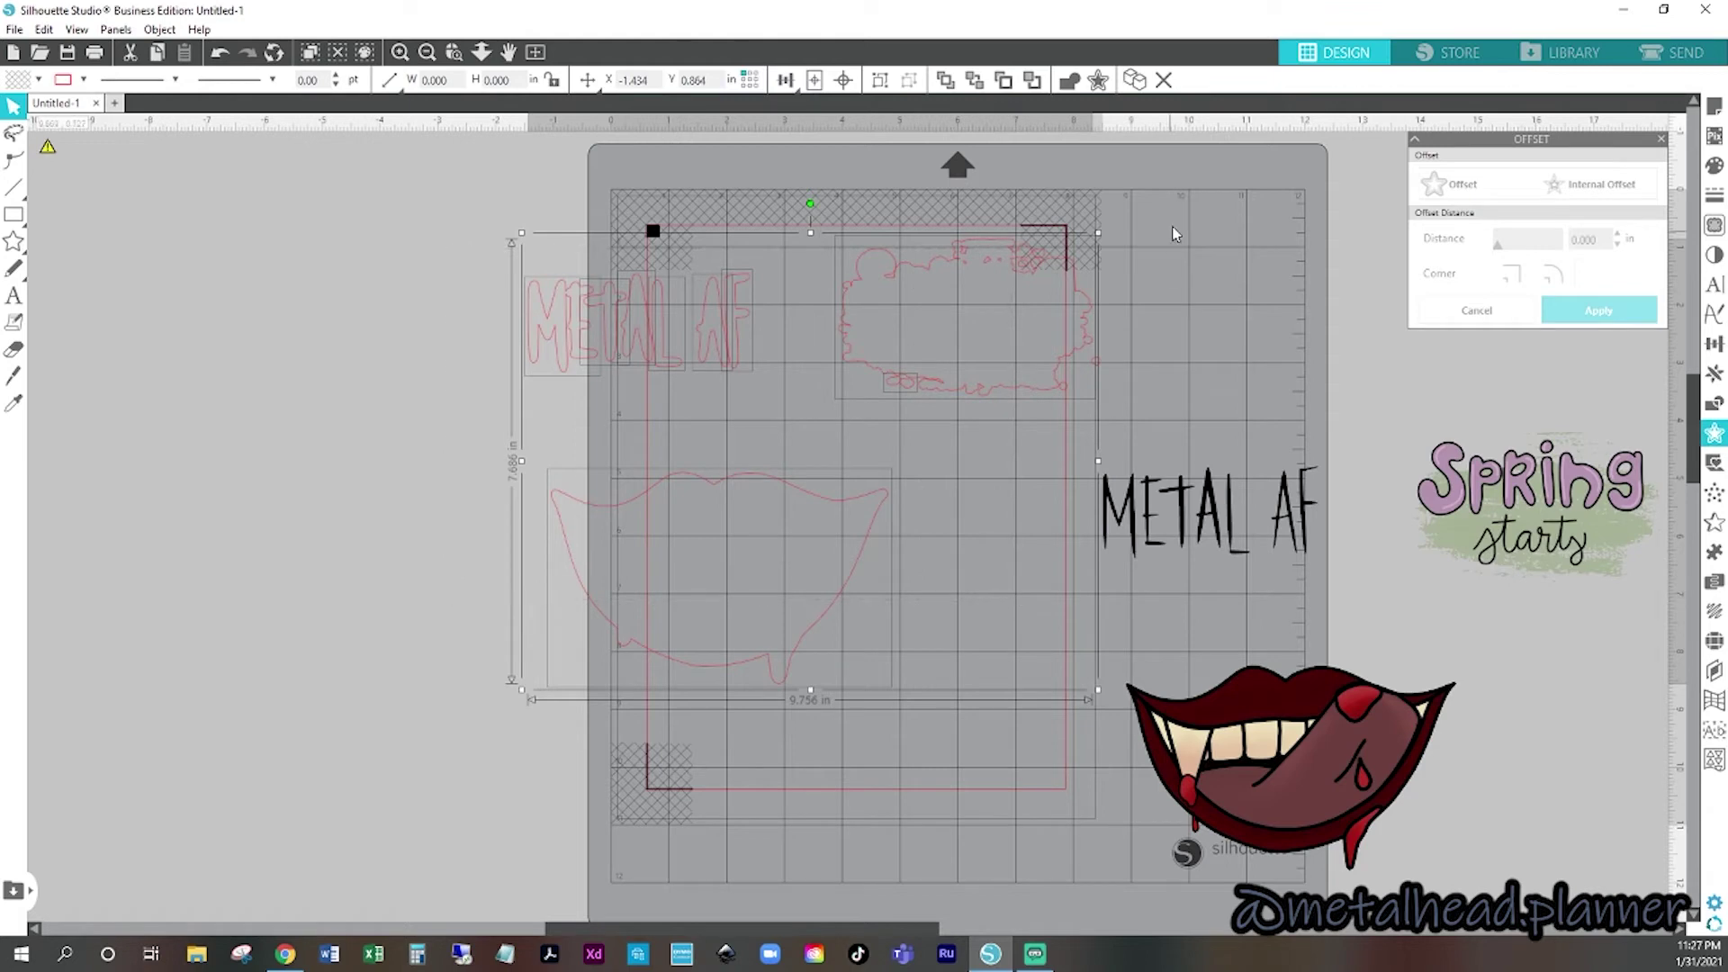
drag(1120, 214, 475, 477)
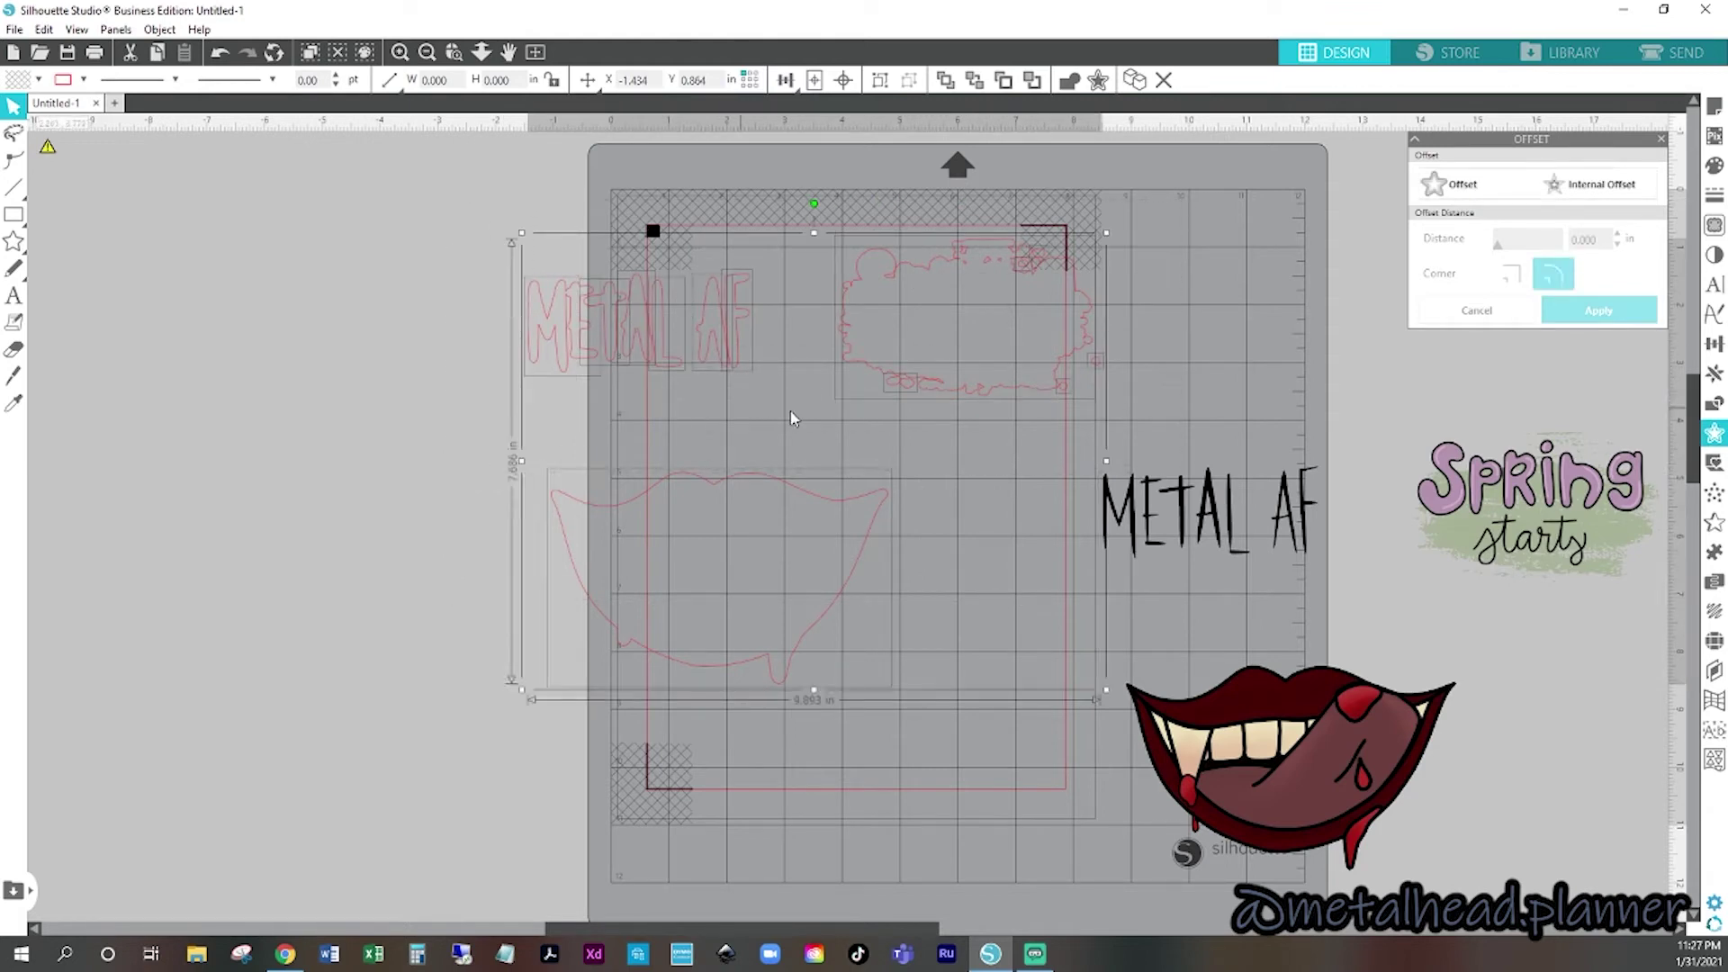
right_click(925, 387)
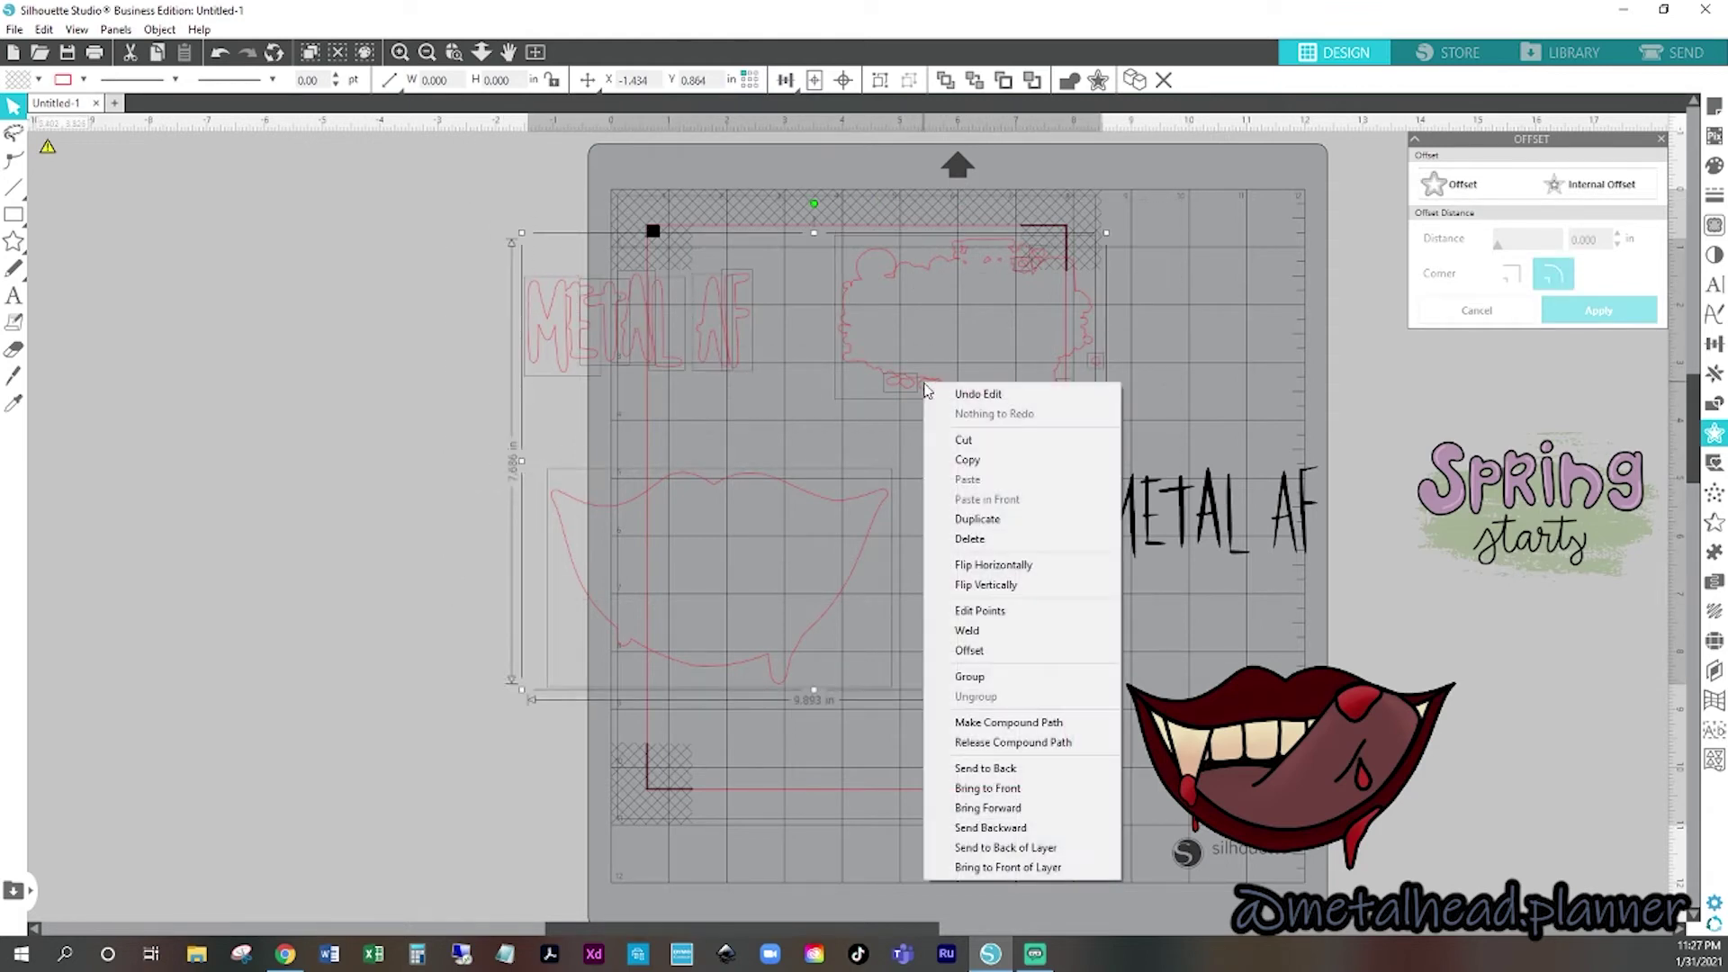
click(1007, 681)
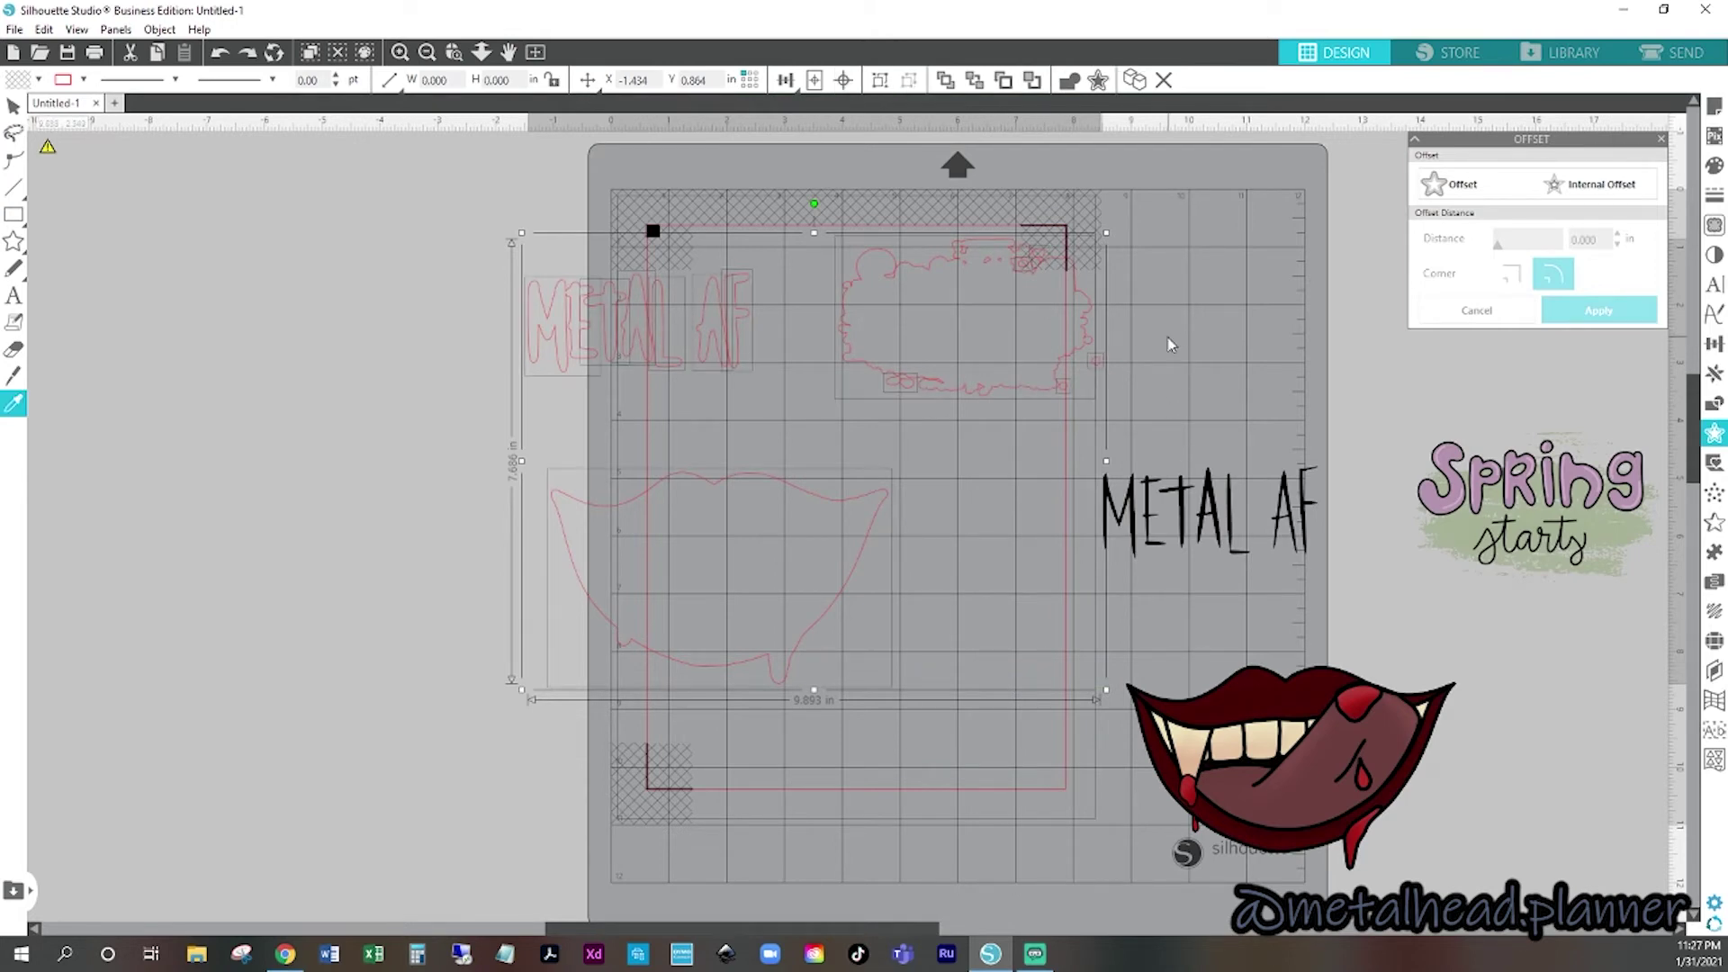
key(Escape)
- Release the compound path of the Spring artwork's offset outline
right_click(1087, 333)
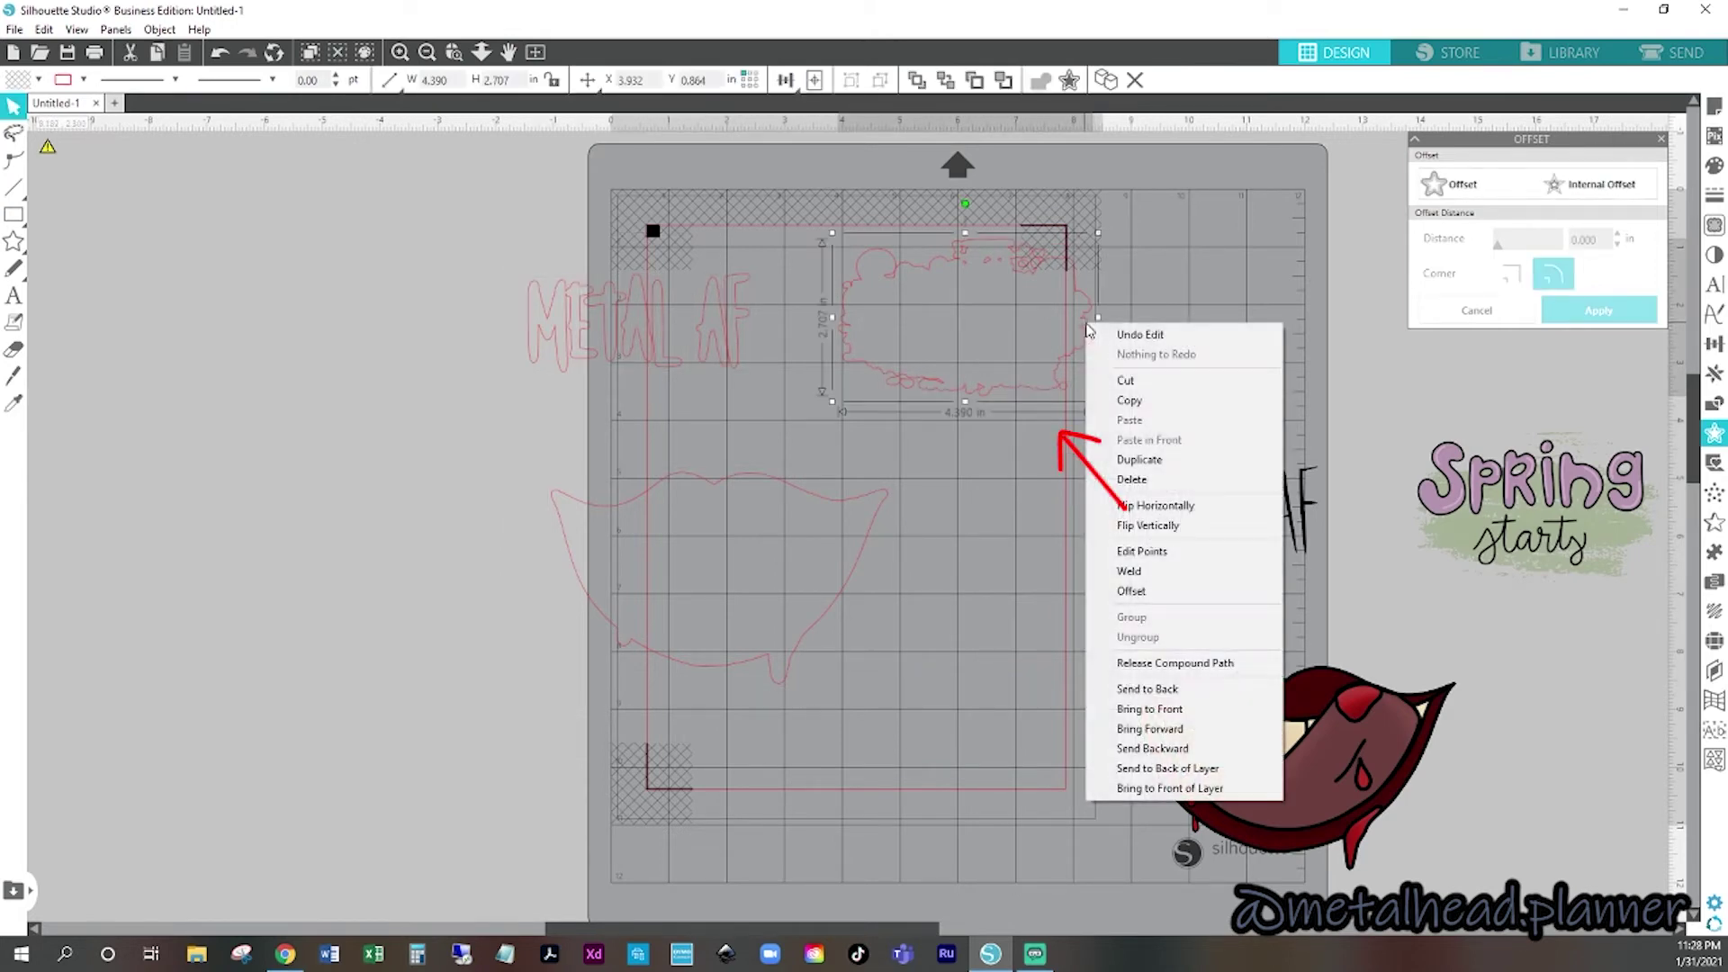
click(1141, 290)
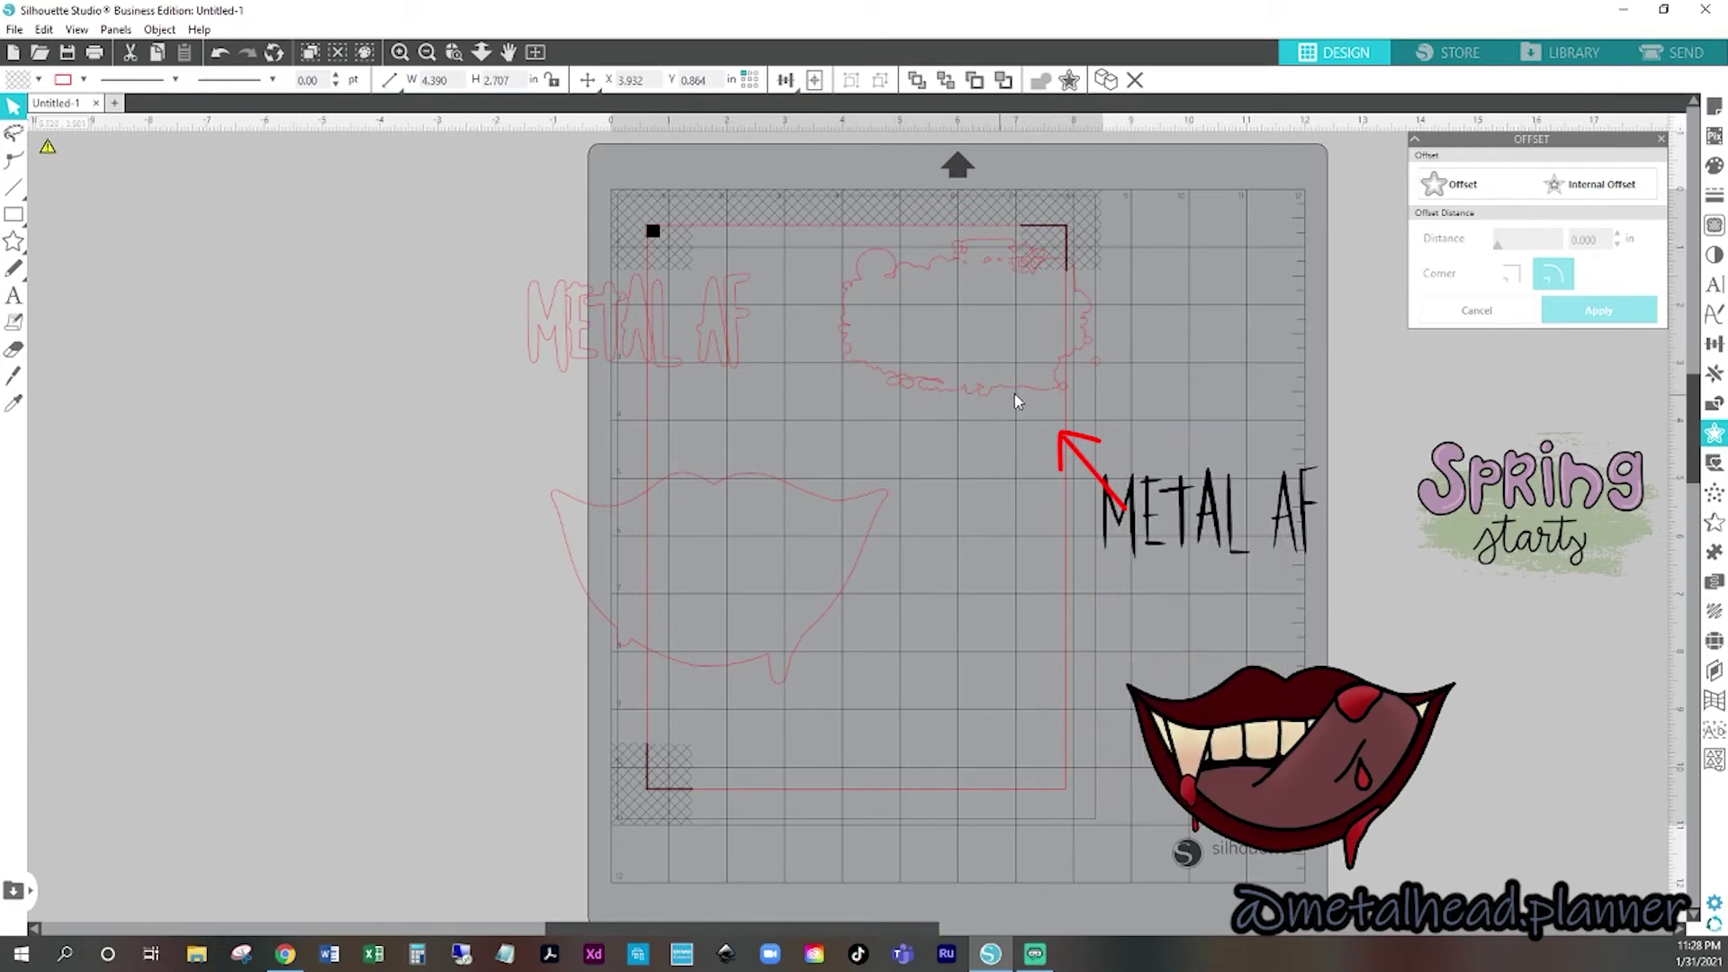
right_click(1092, 309)
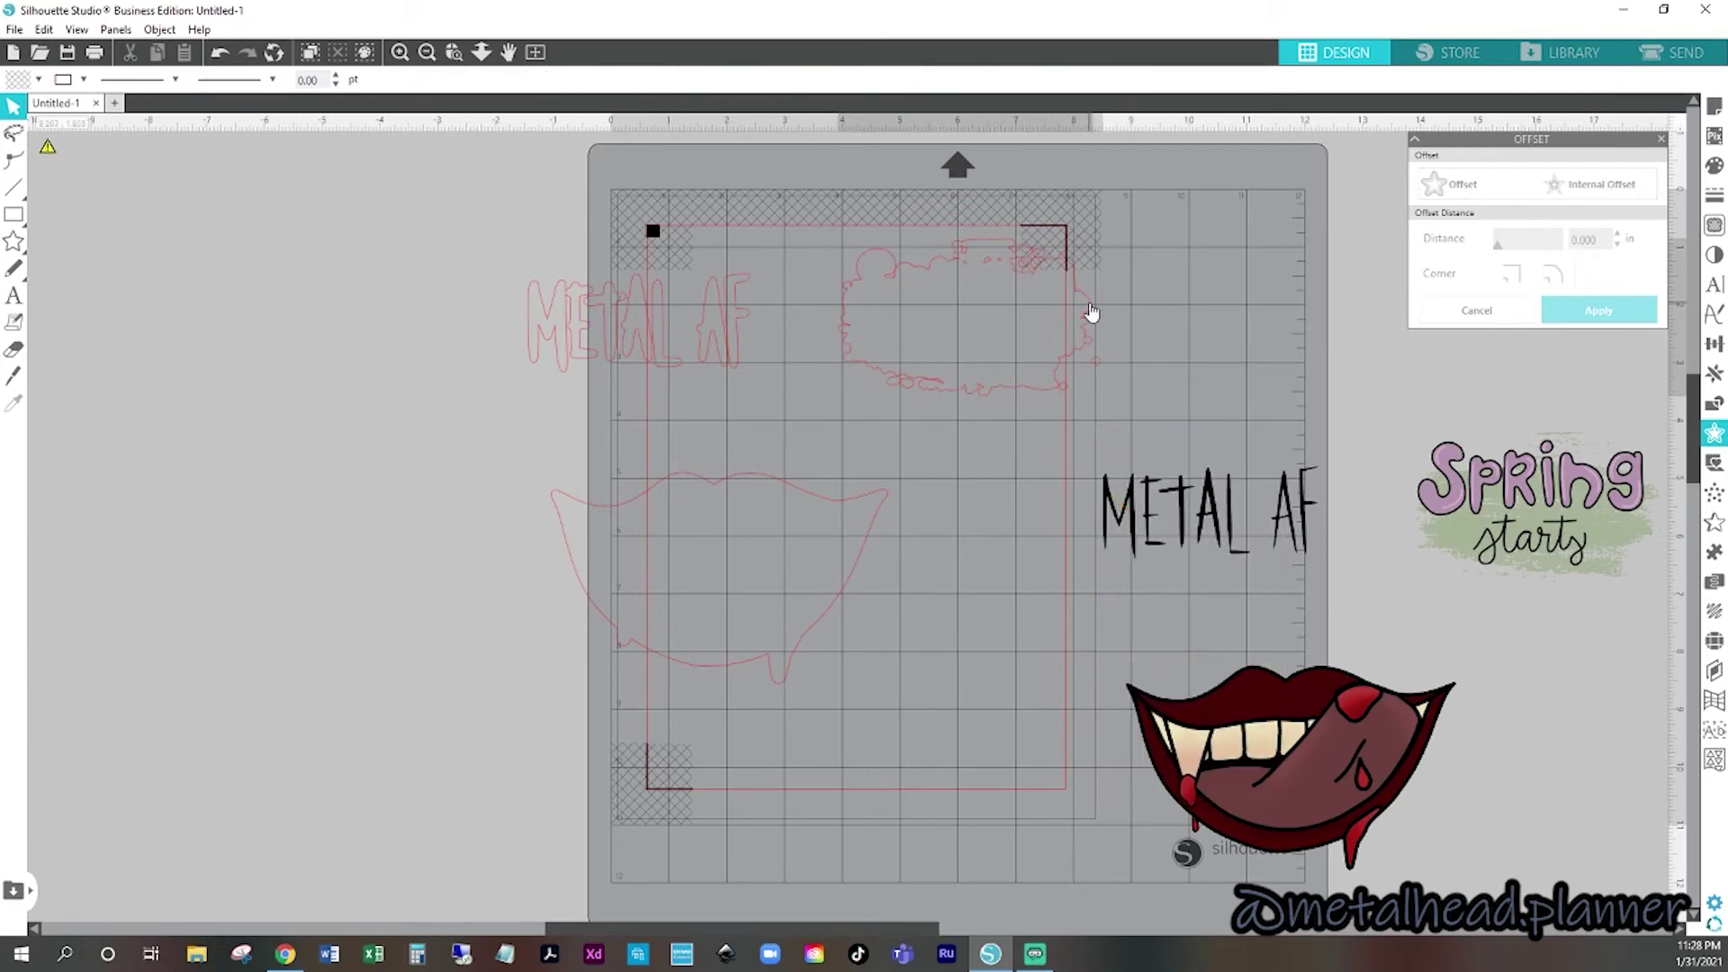
click(1194, 656)
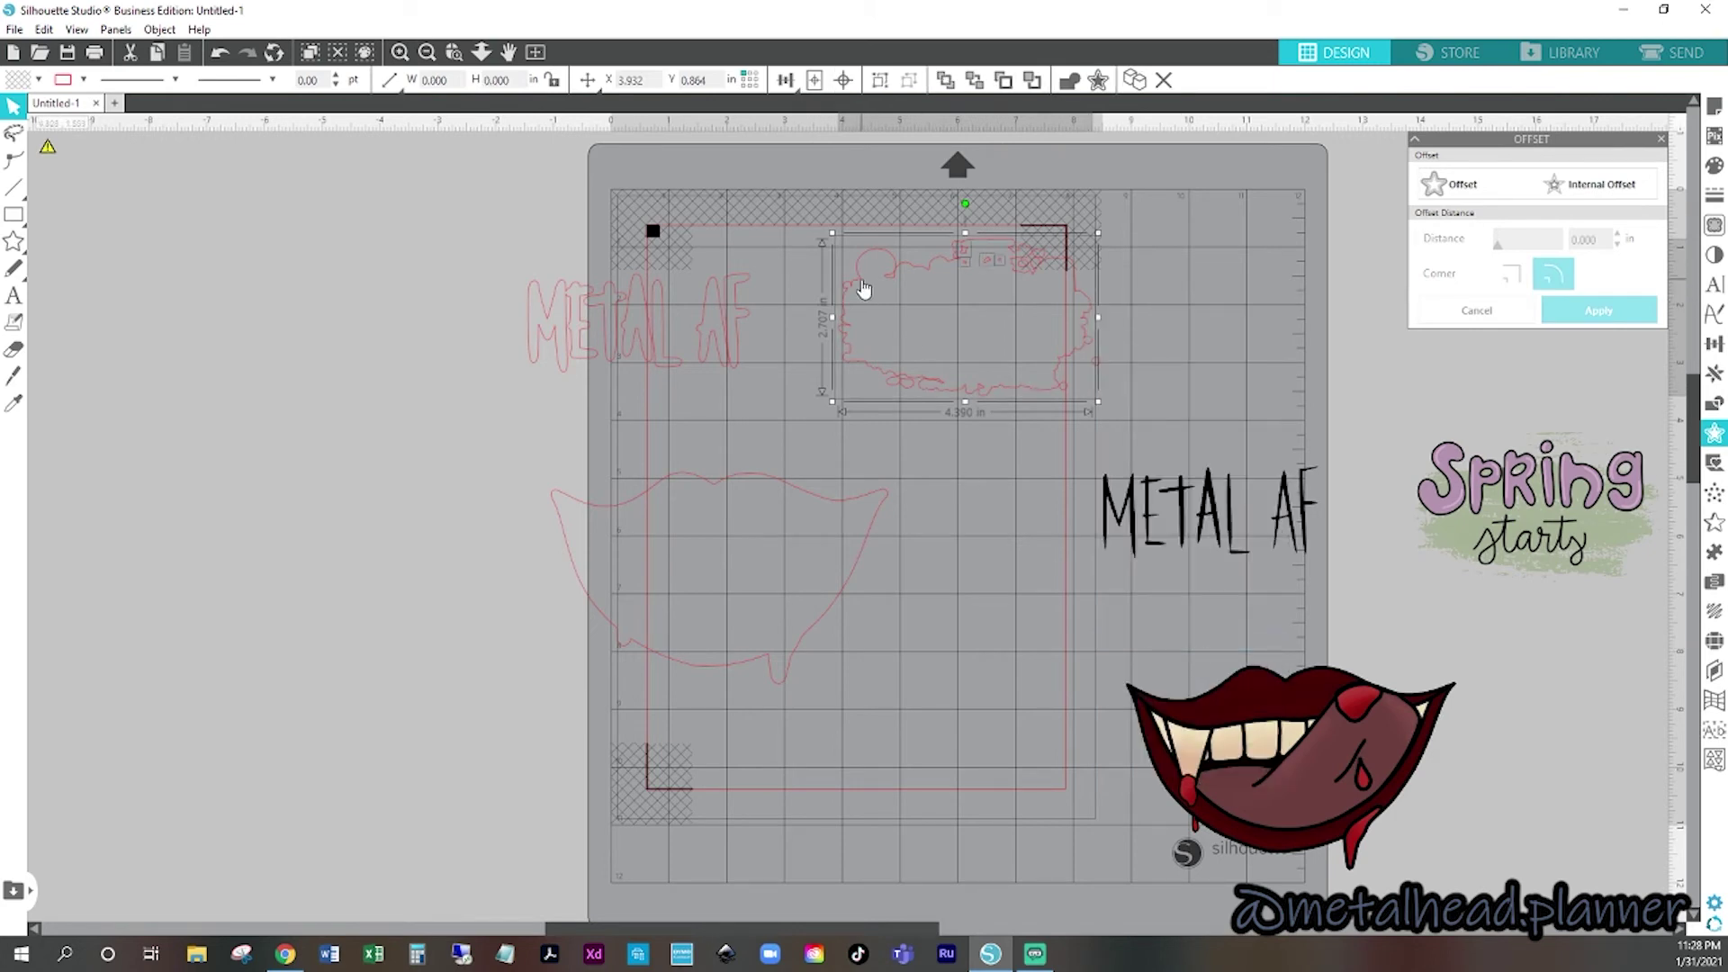
- Delete the small stray inner shapes near the upper edge of the Spring outline
key(Tab)
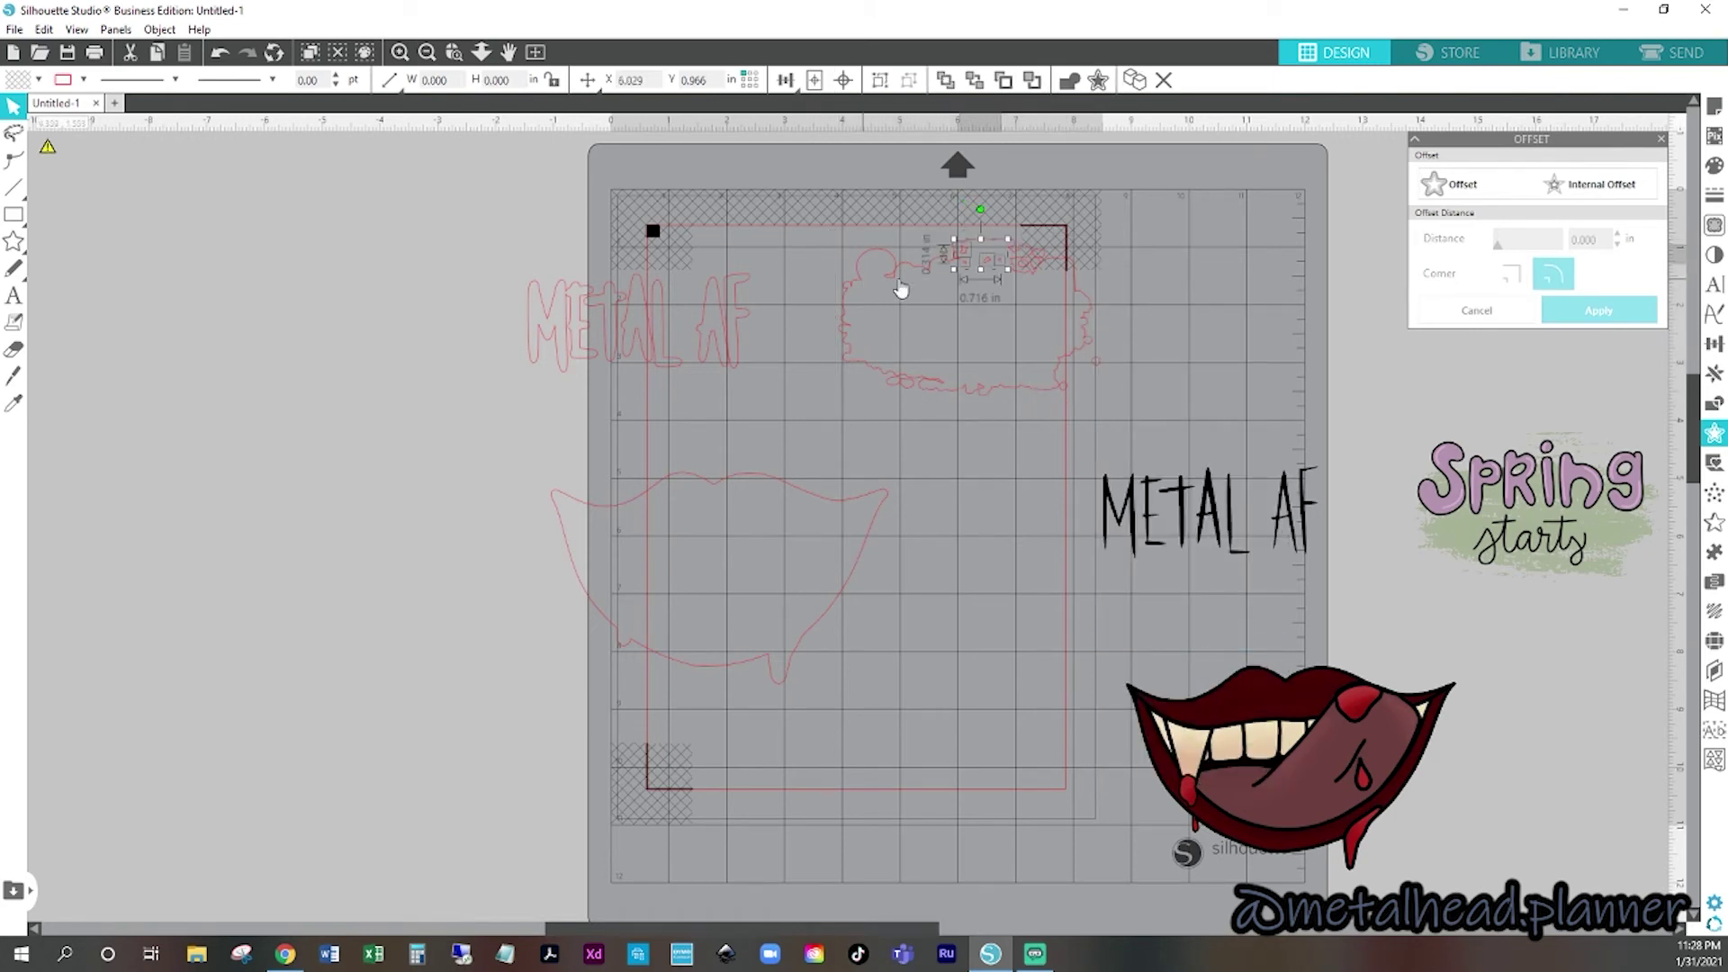
ctrl+right_click(995, 263)
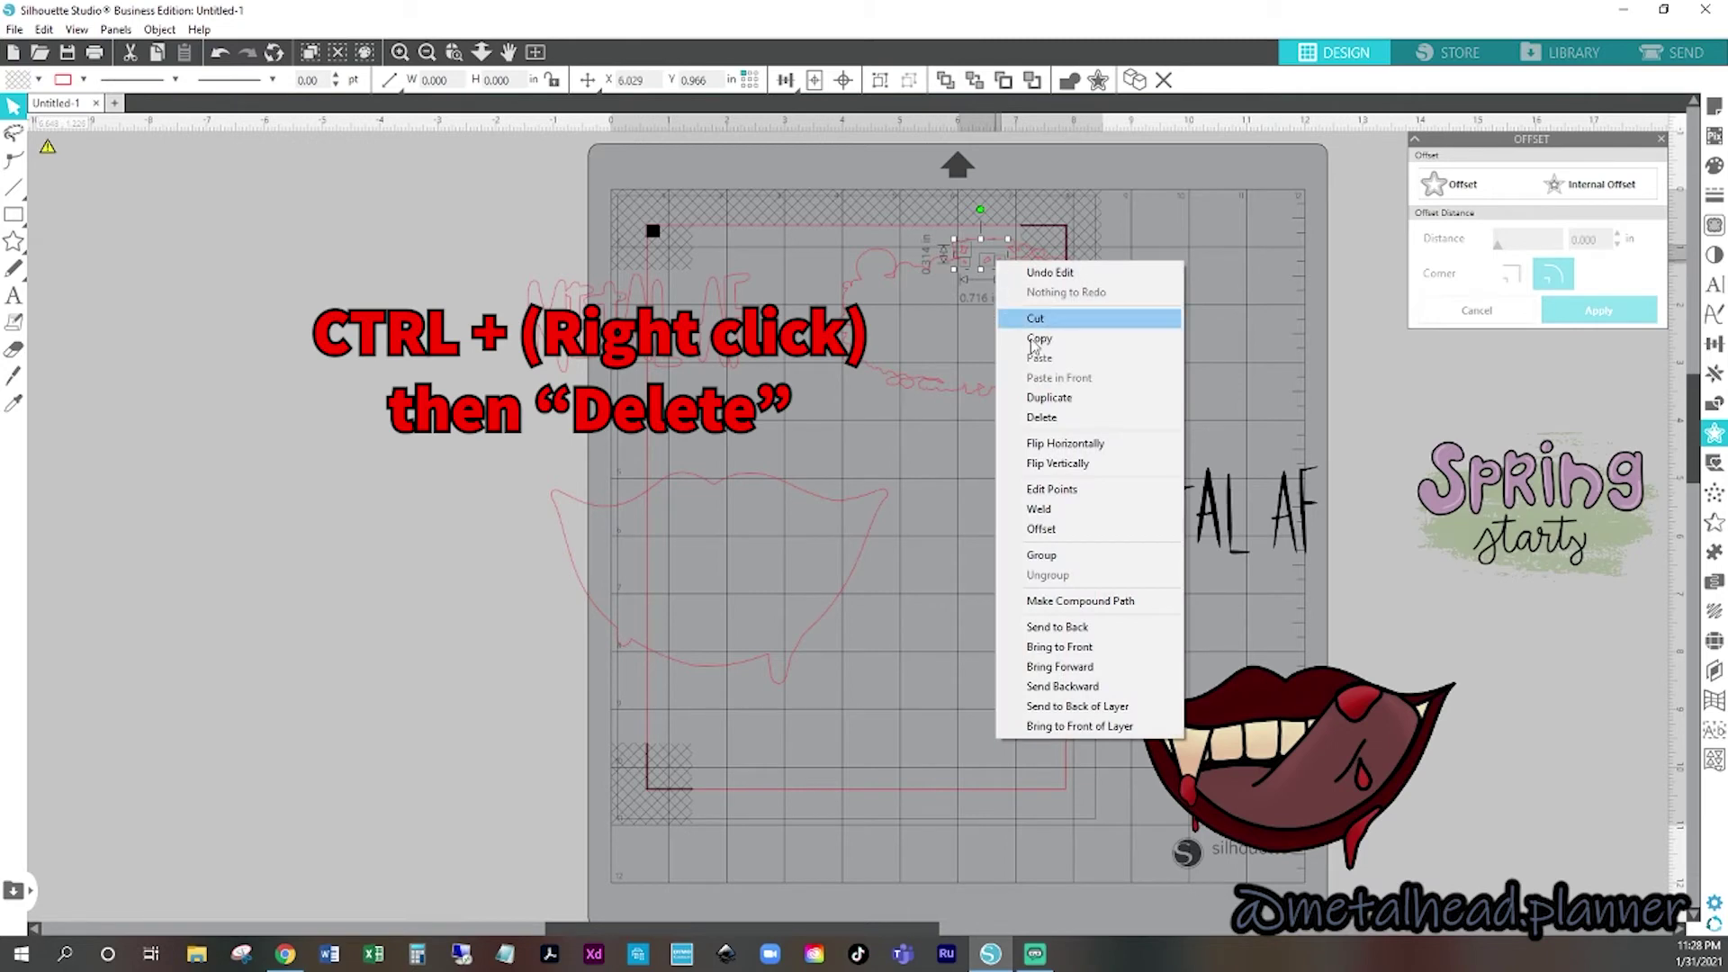
click(1042, 418)
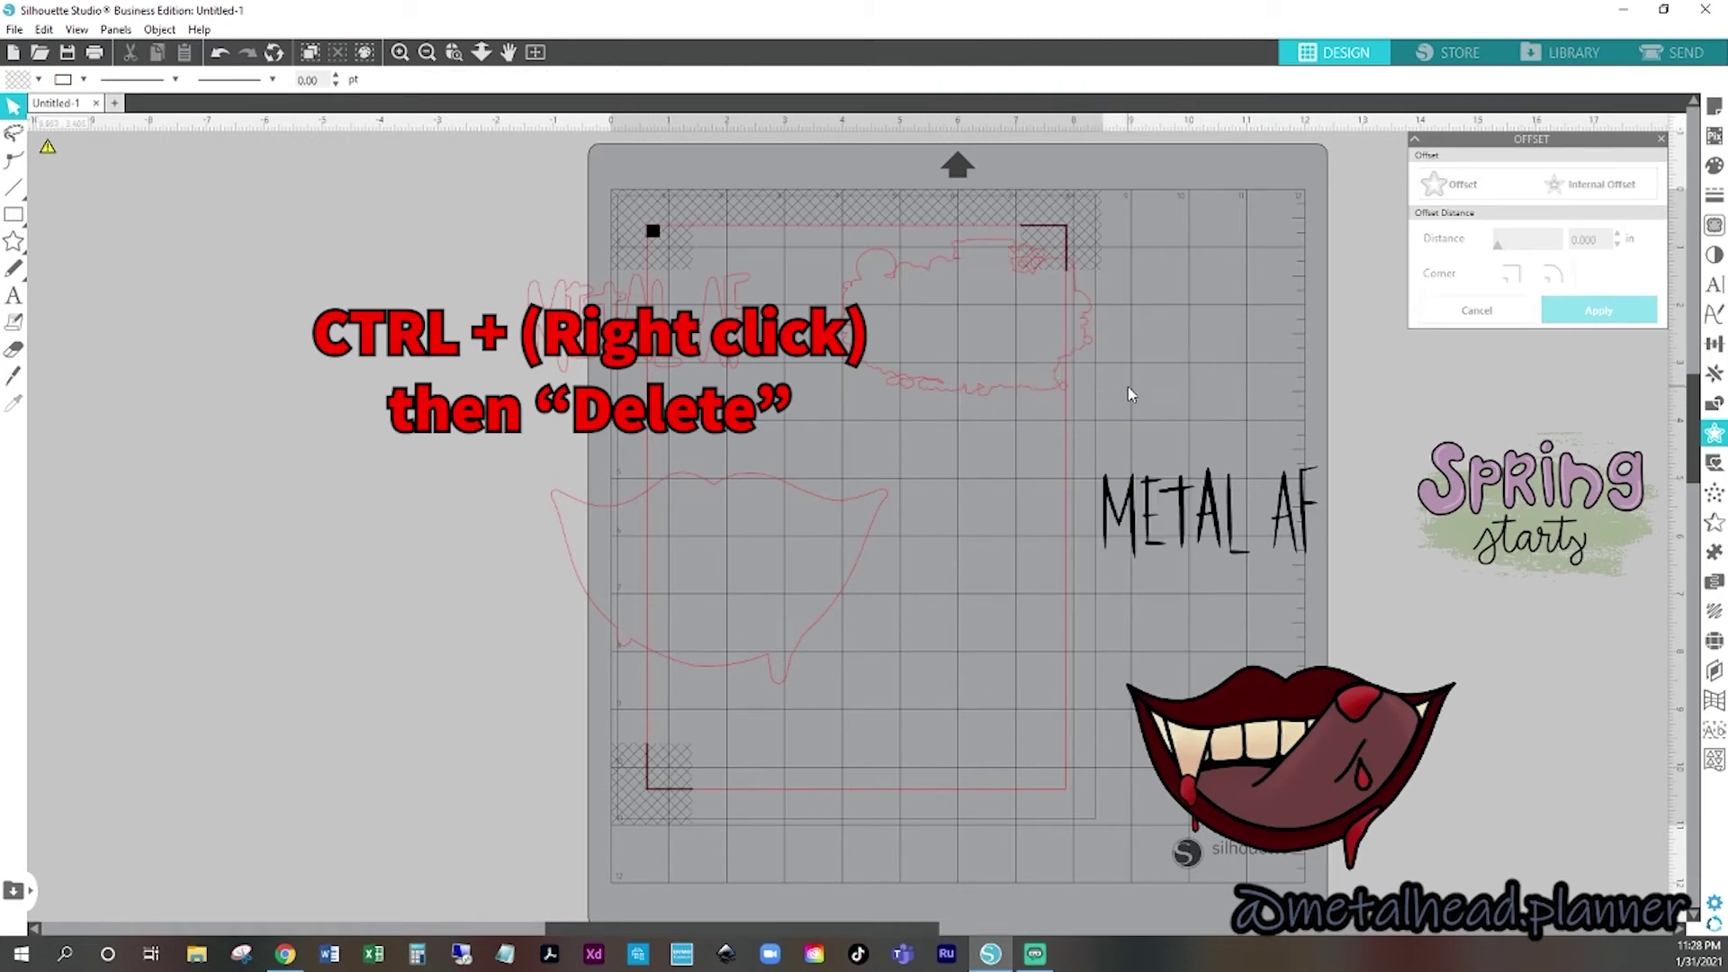
- Delete the tiny circle at the lower right corner of the Spring outline
scroll(1131, 394, up, 5)
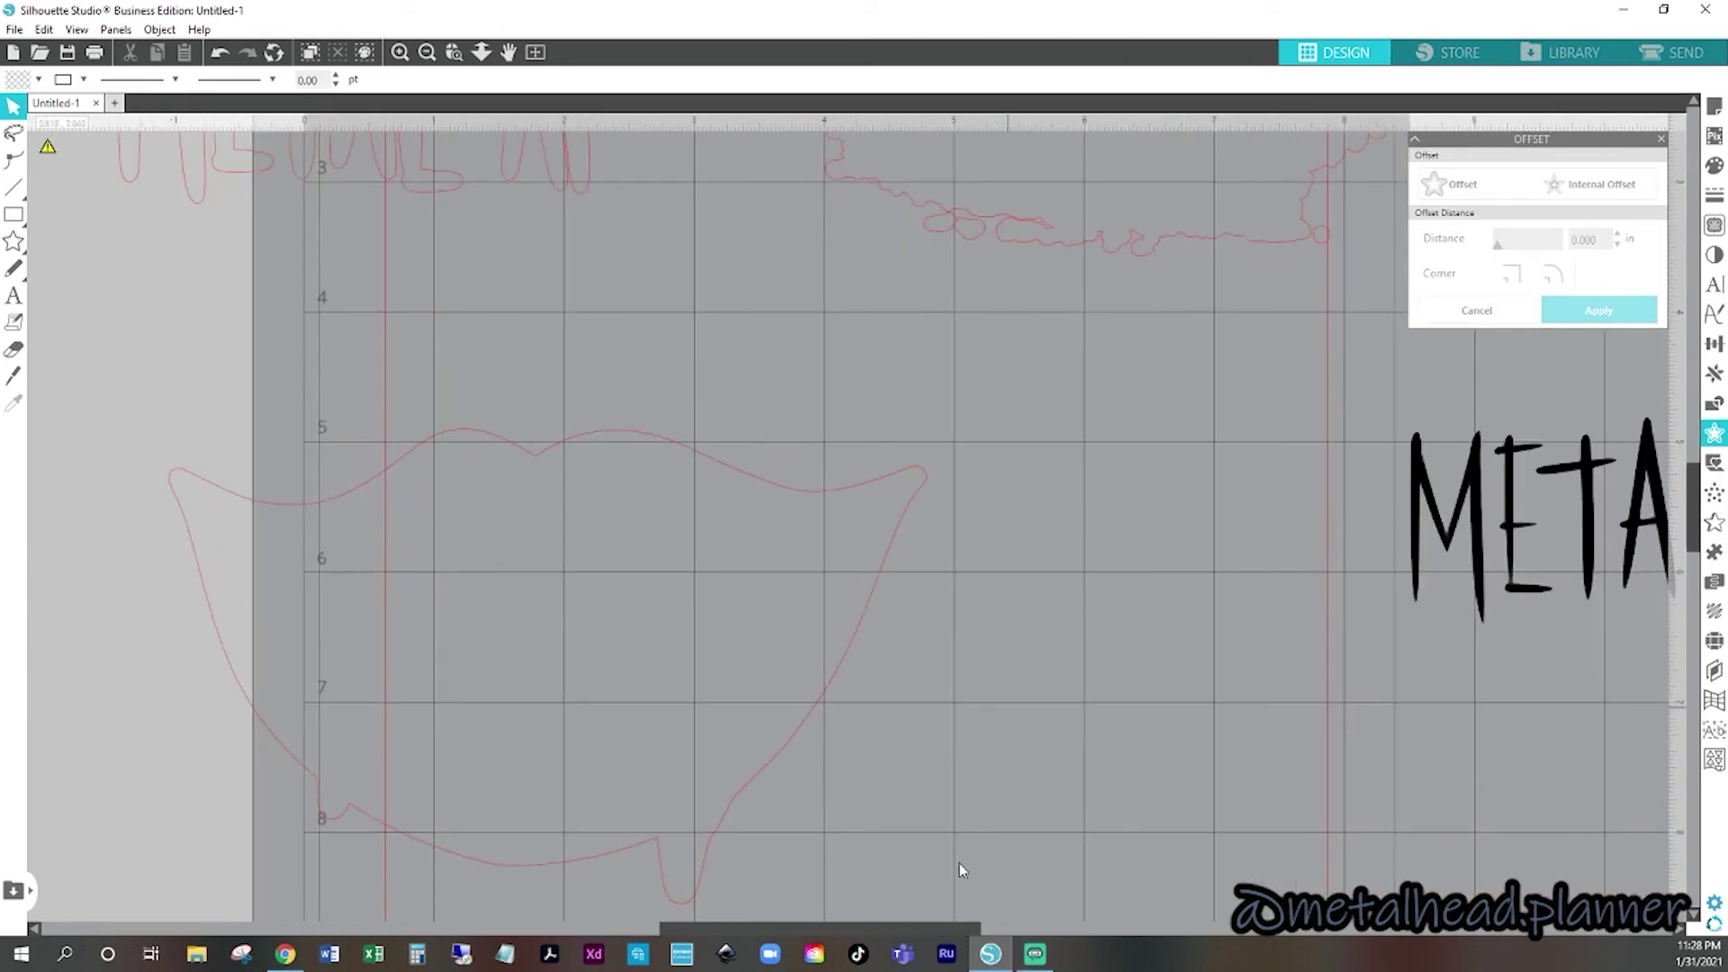
scroll(1206, 675, up, 3)
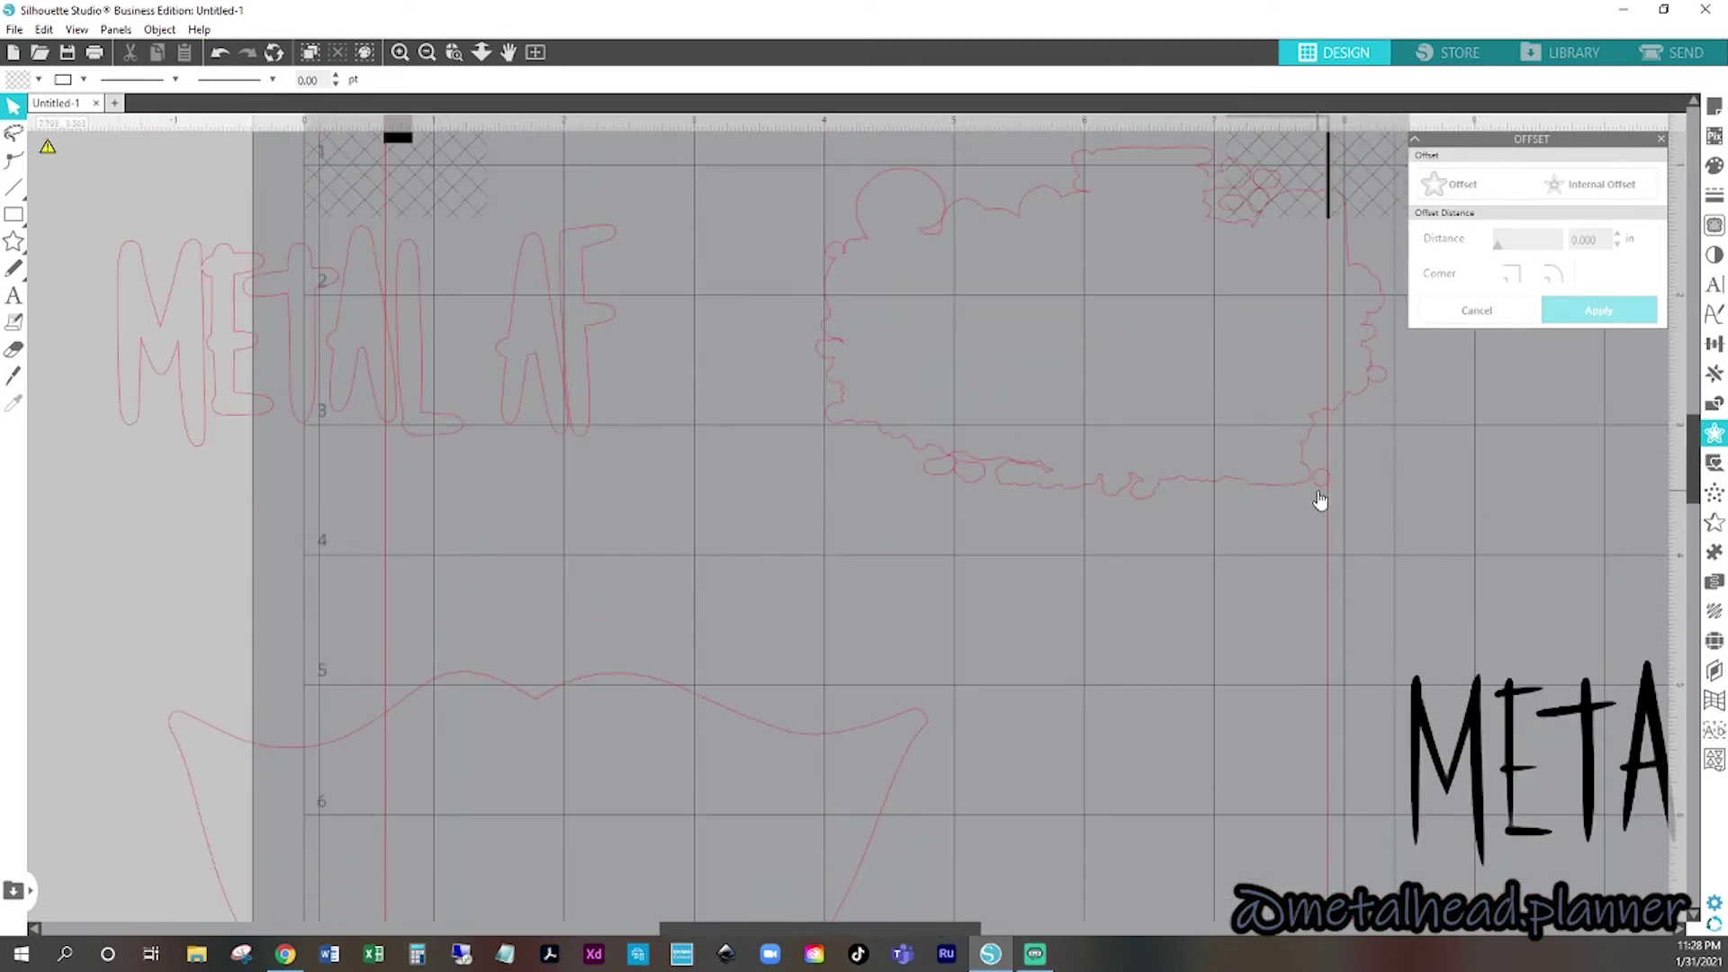
click(1321, 493)
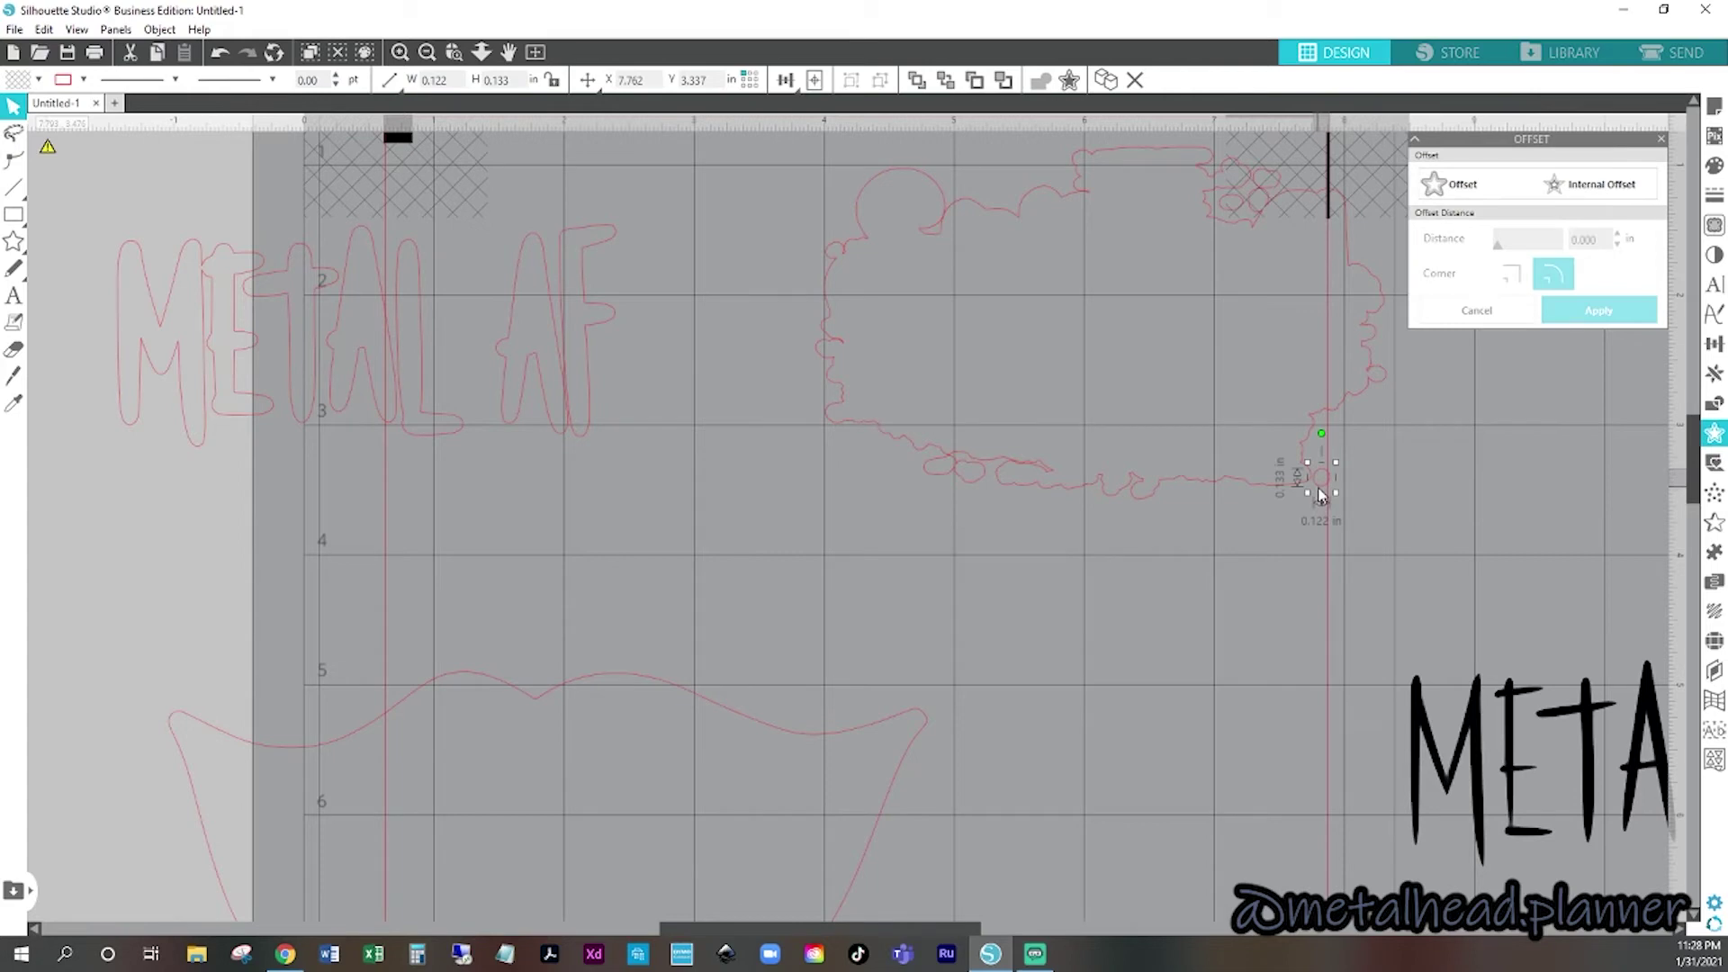
key(Delete)
click(1237, 209)
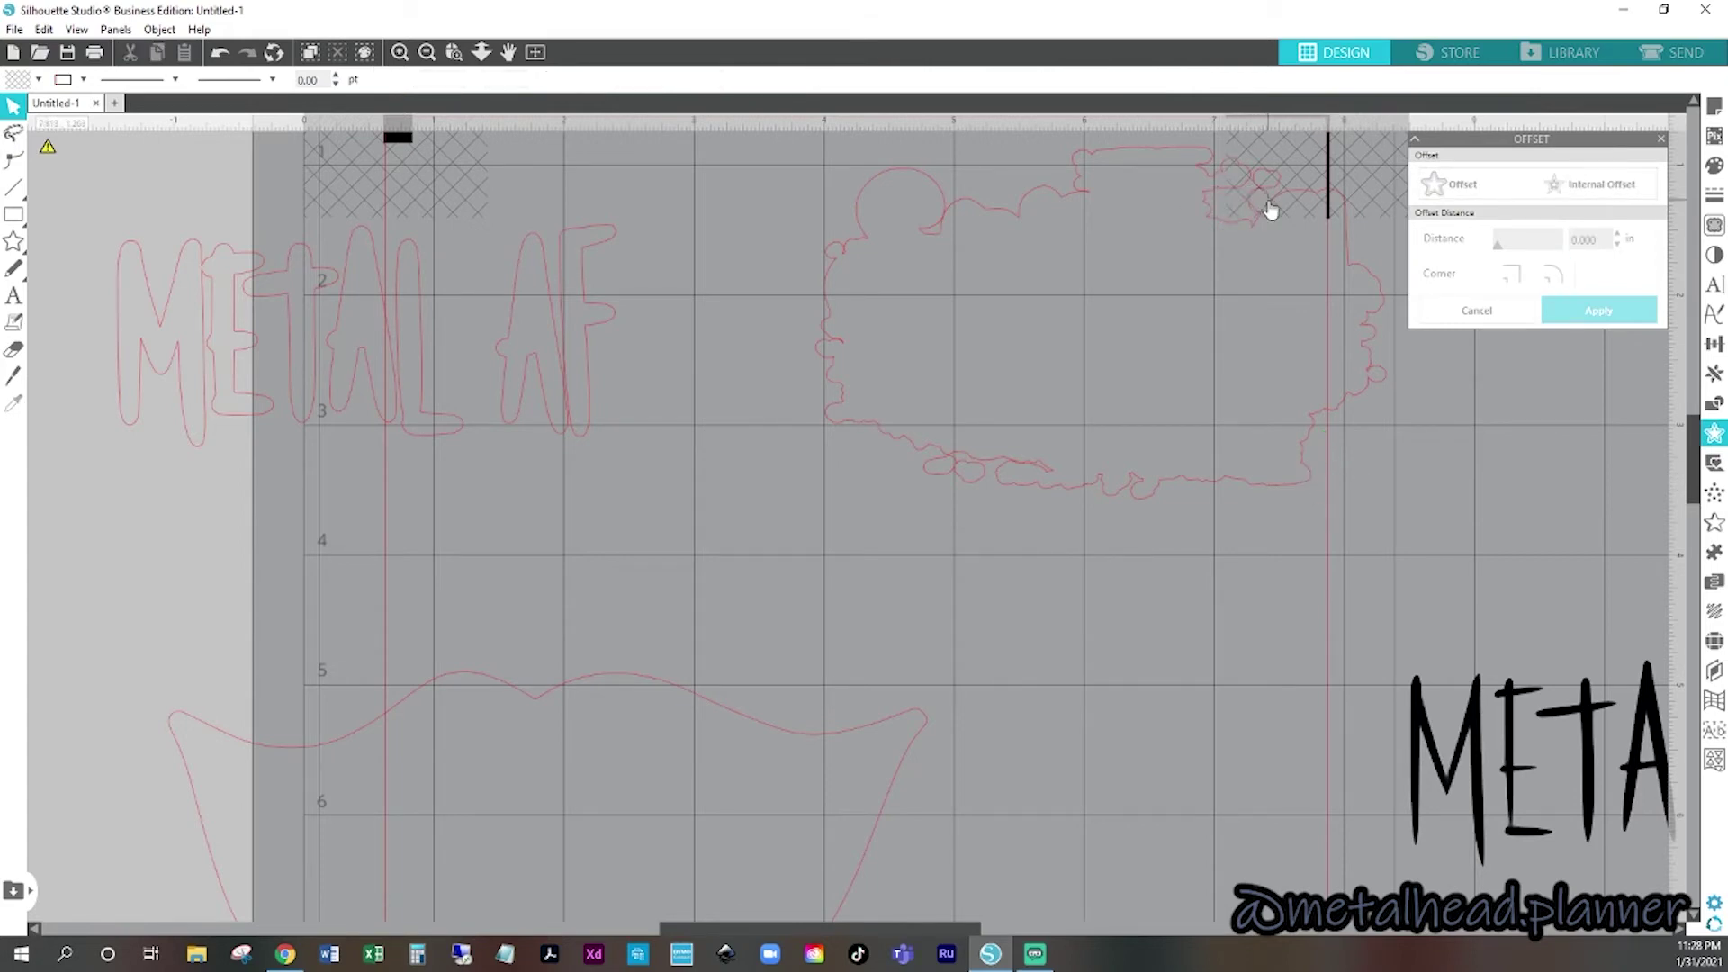
double_click(1271, 207)
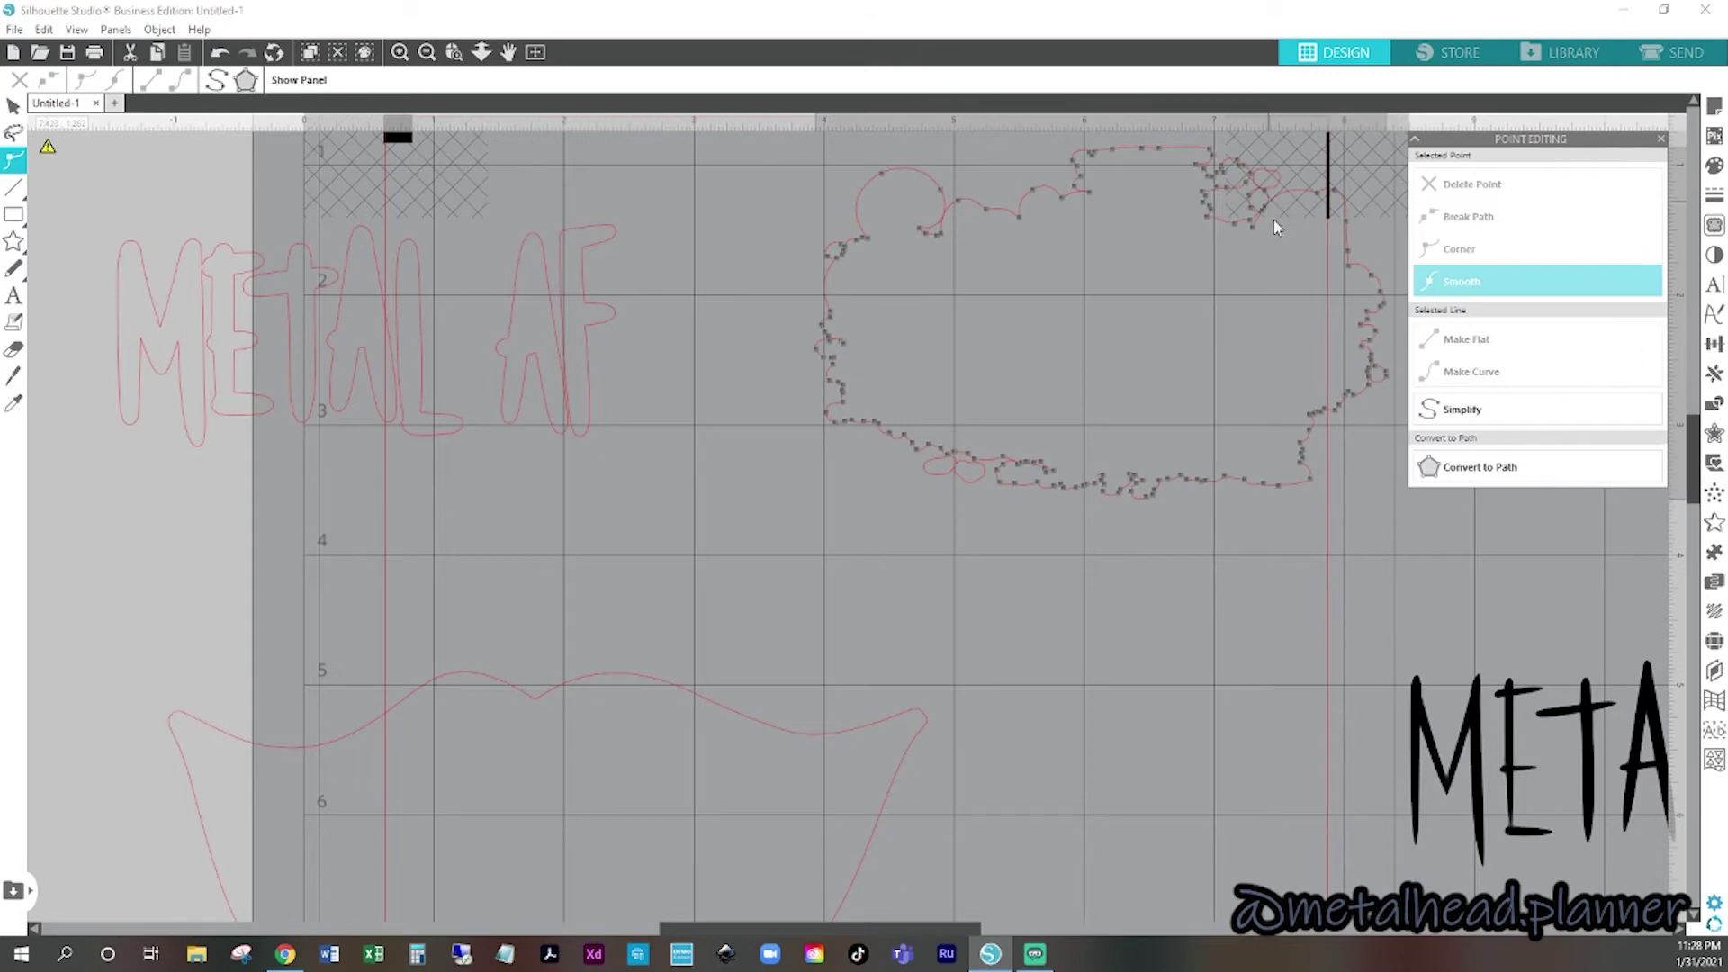
click(1168, 250)
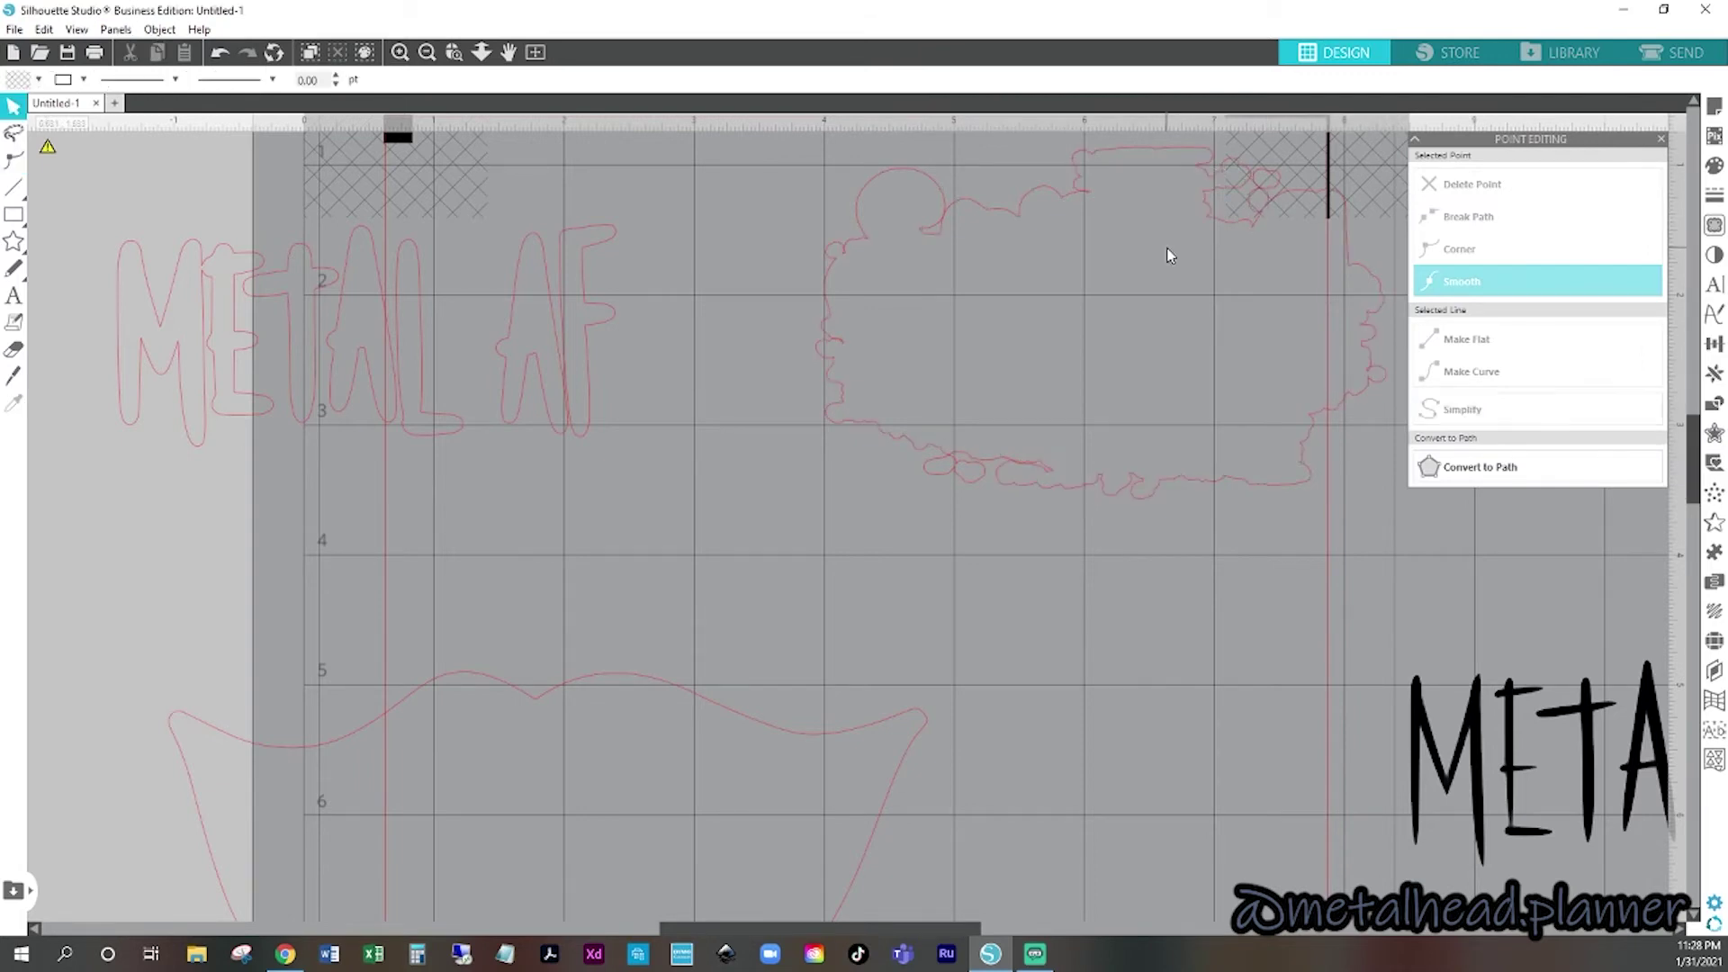
- Edit the points of the Spring outline and delete the stray points forming the spike on its lower edge
double_click(1024, 476)
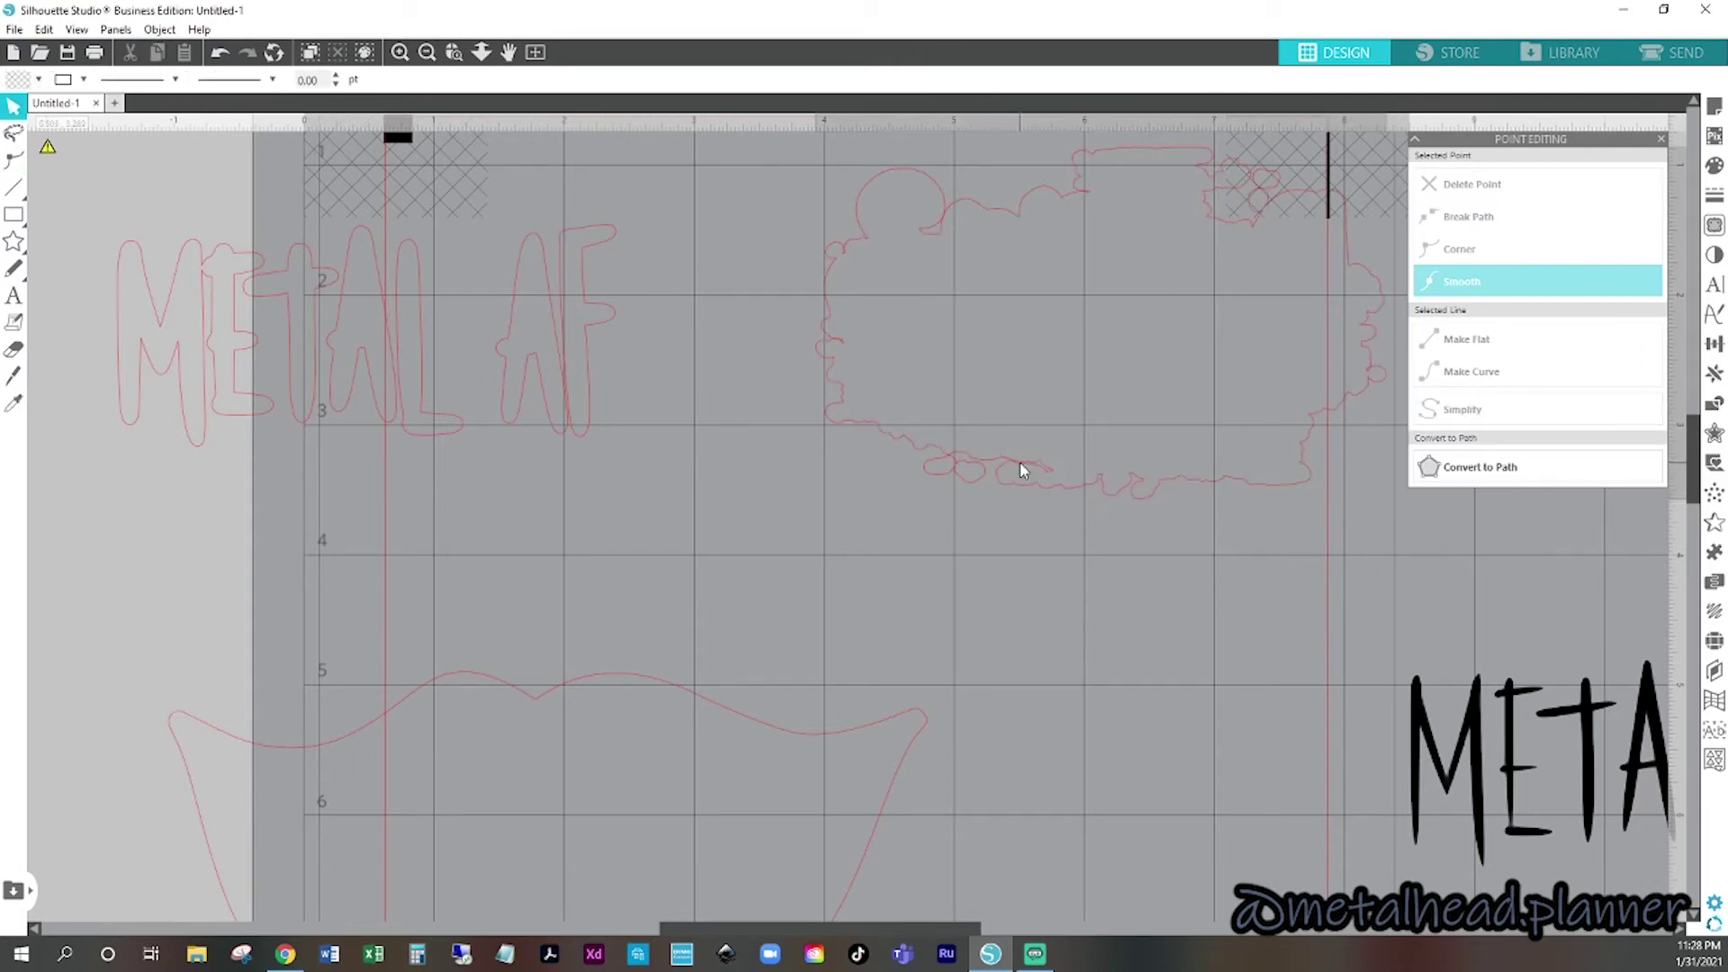
right_click(1053, 469)
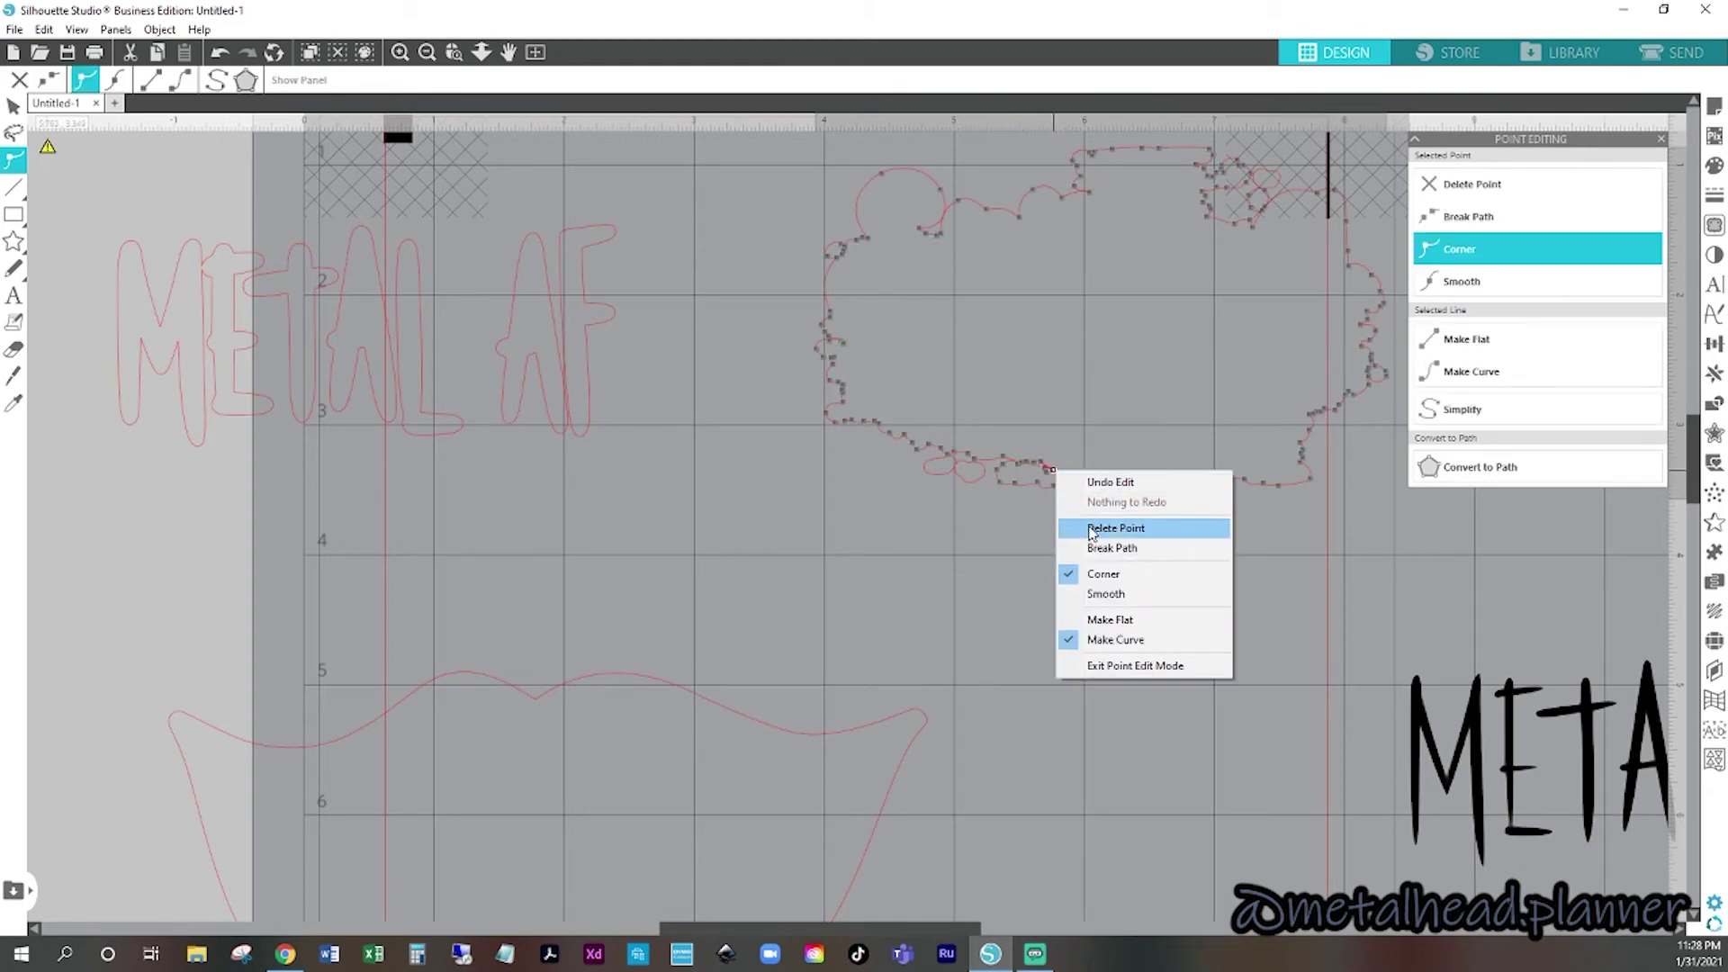
click(1045, 469)
right_click(1046, 470)
click(1090, 532)
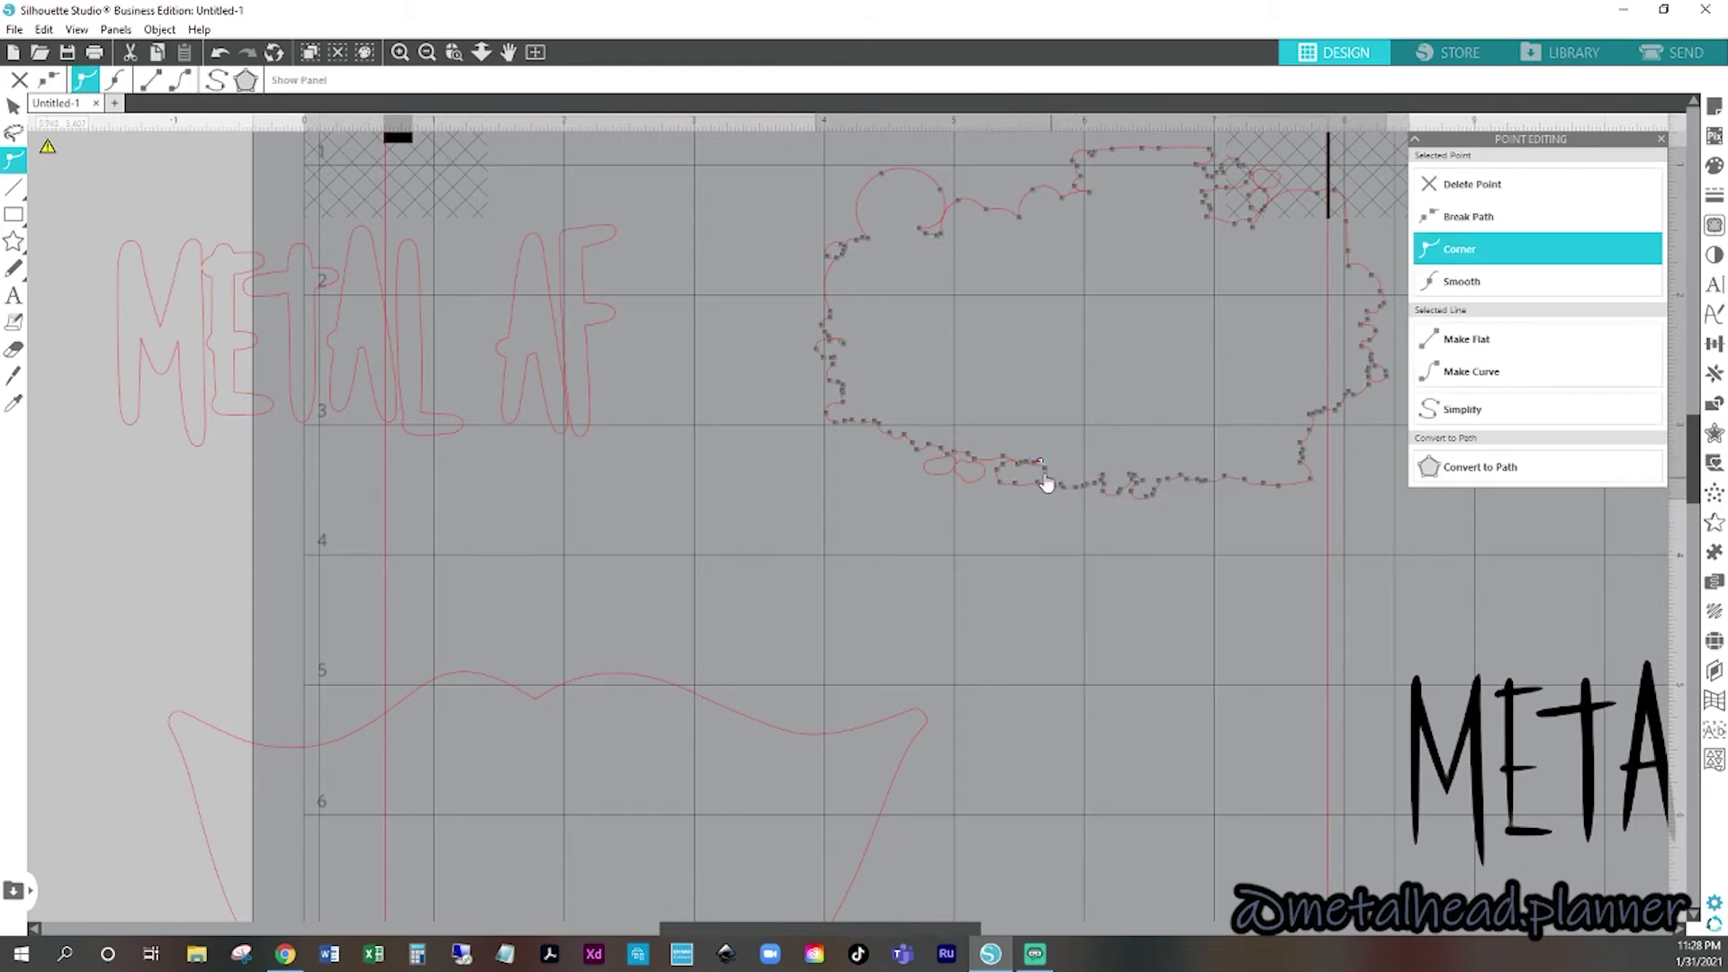
right_click(1049, 475)
click(1072, 531)
click(1050, 495)
- Delete the stray loops at the lower edge of the Spring outline and offset the outline by 0.125 in with rounded corners
click(955, 479)
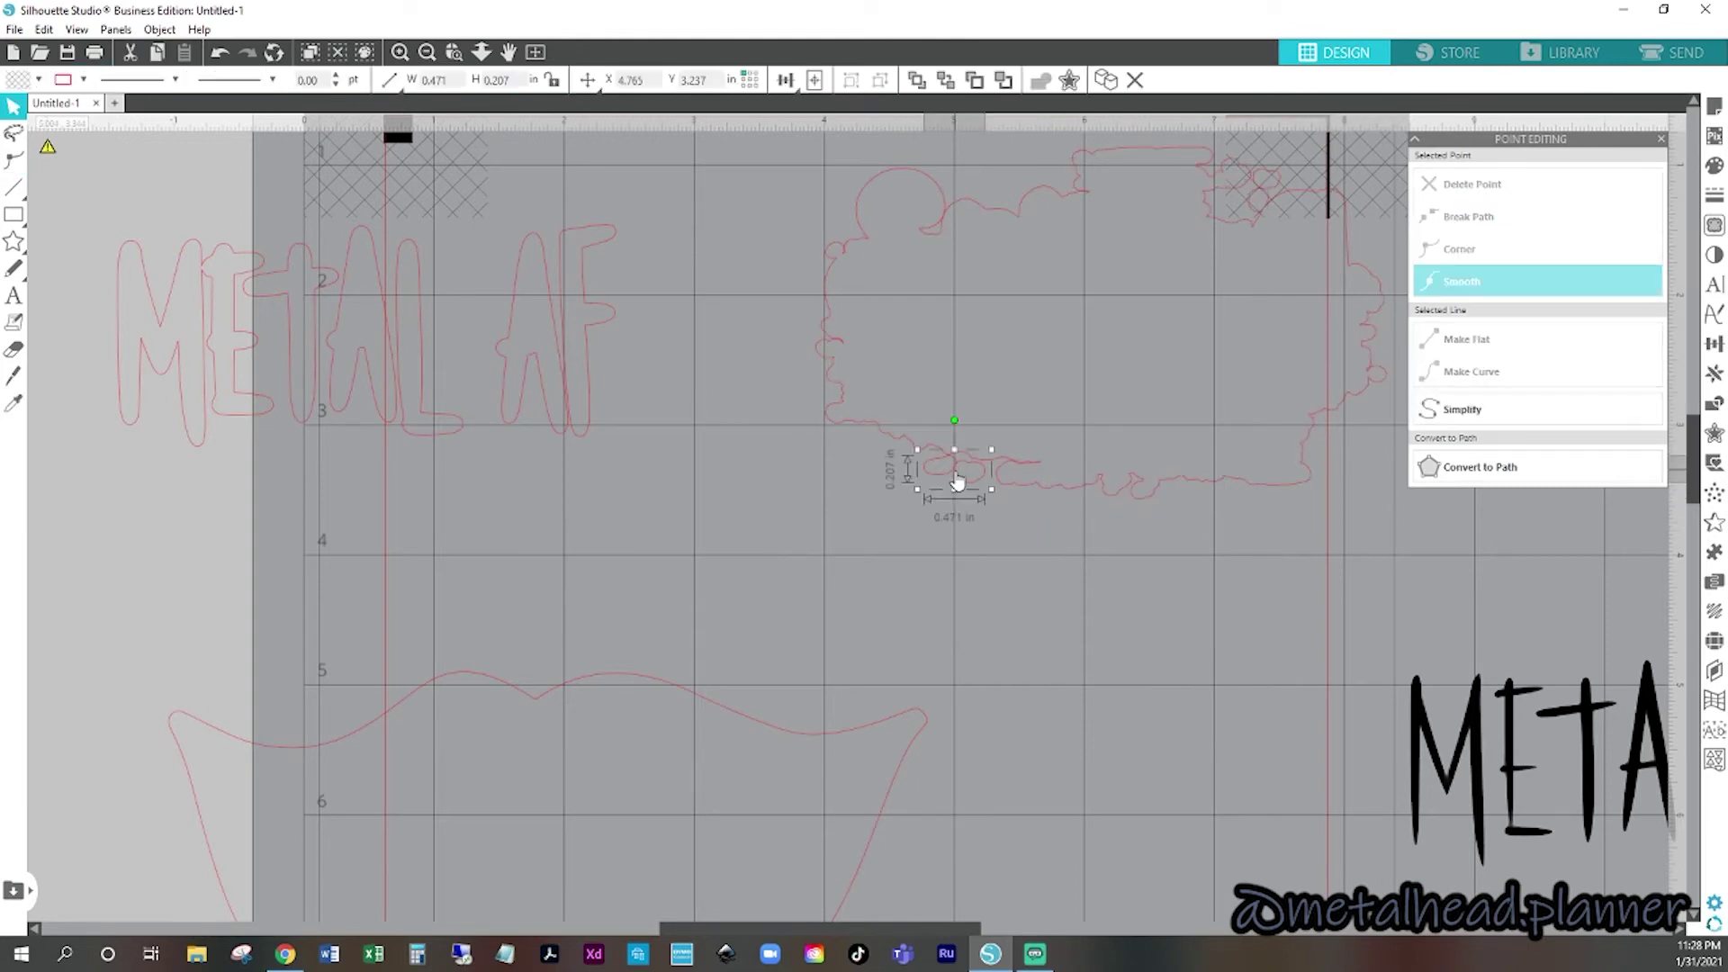
key(Delete)
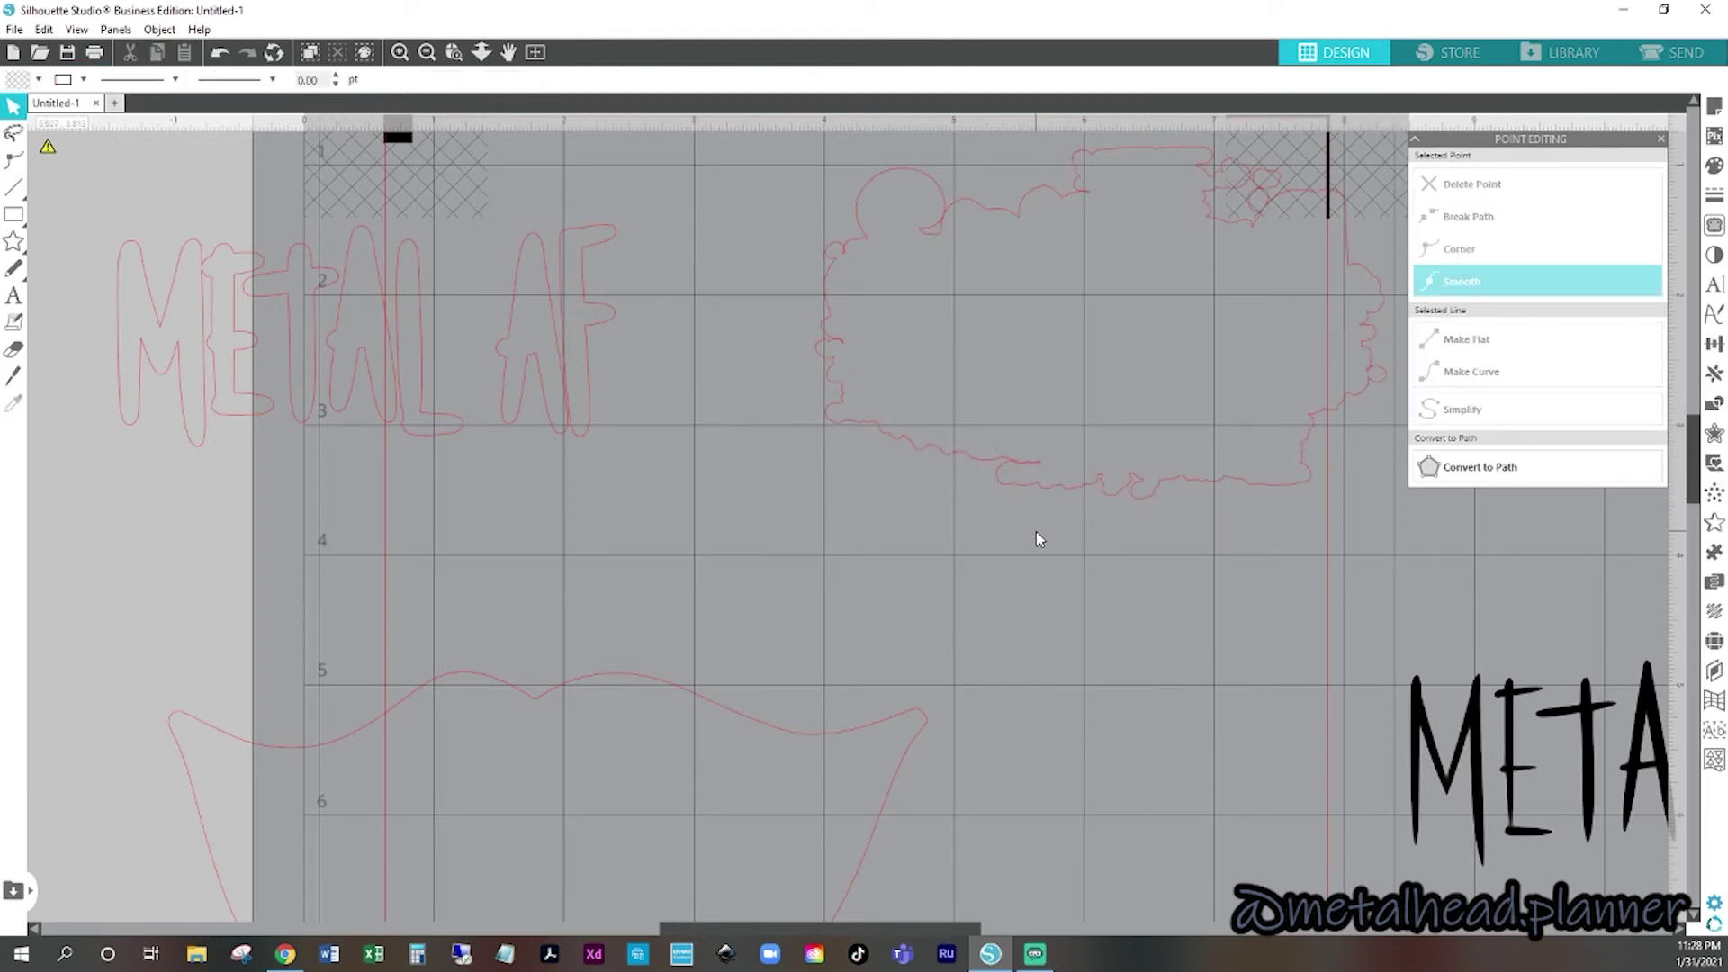
scroll(1035, 531, down, 3)
click(1047, 497)
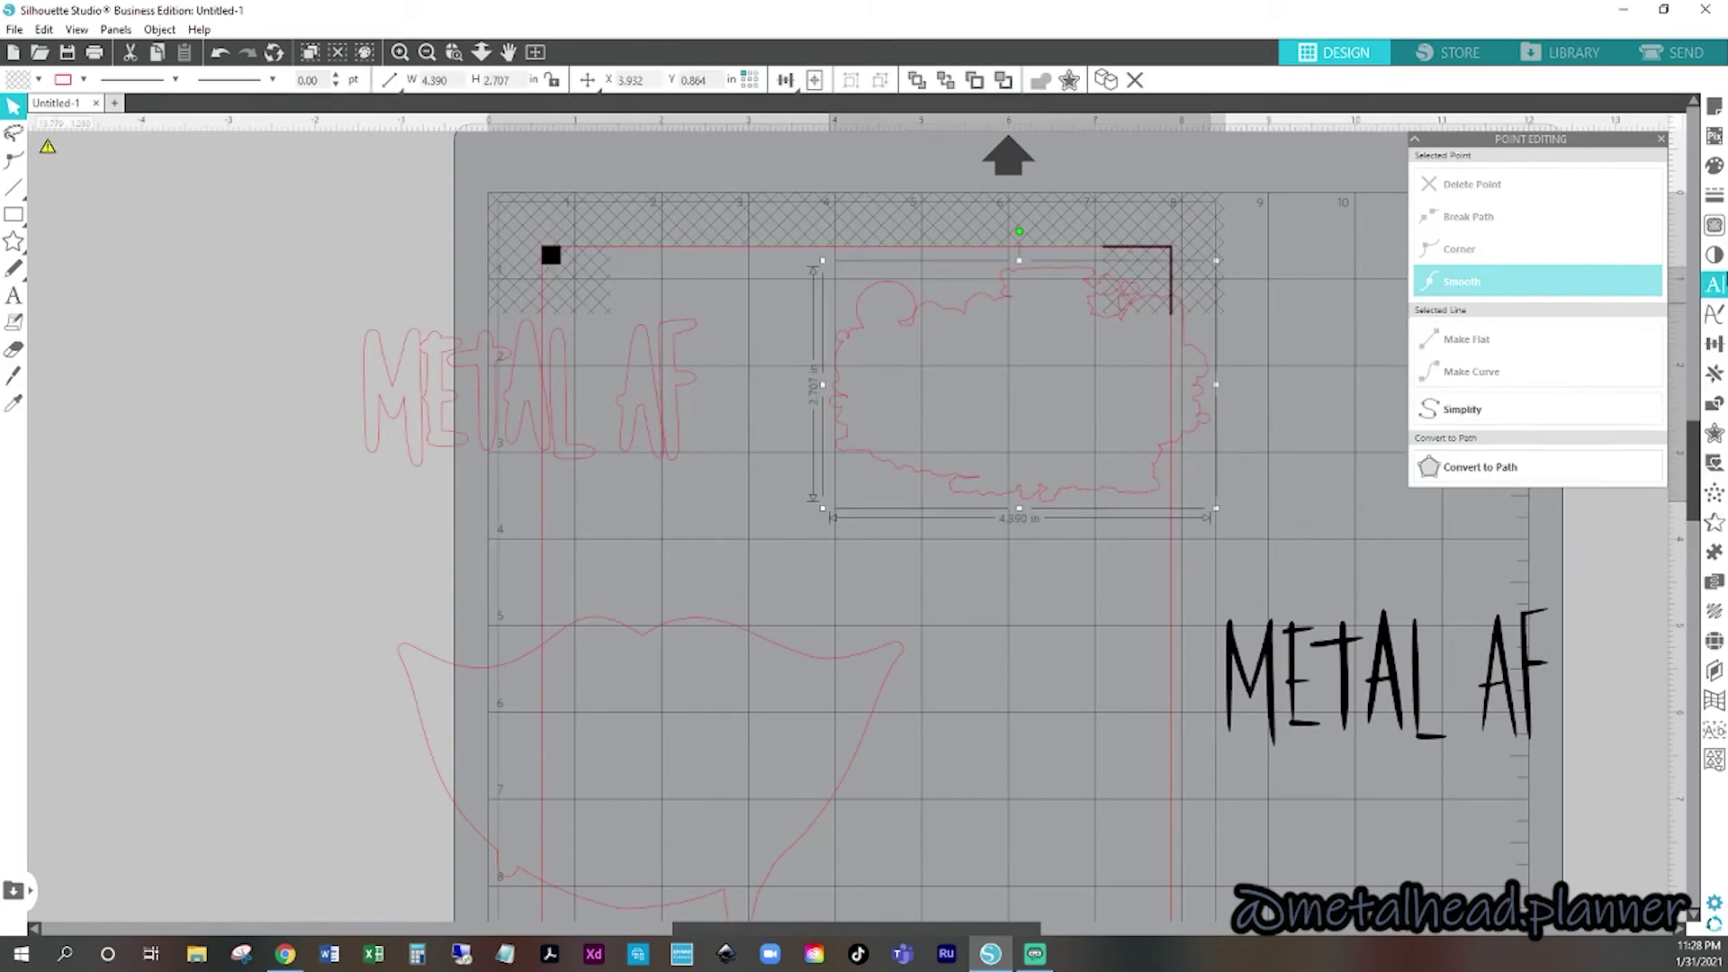
click(1711, 441)
click(1476, 194)
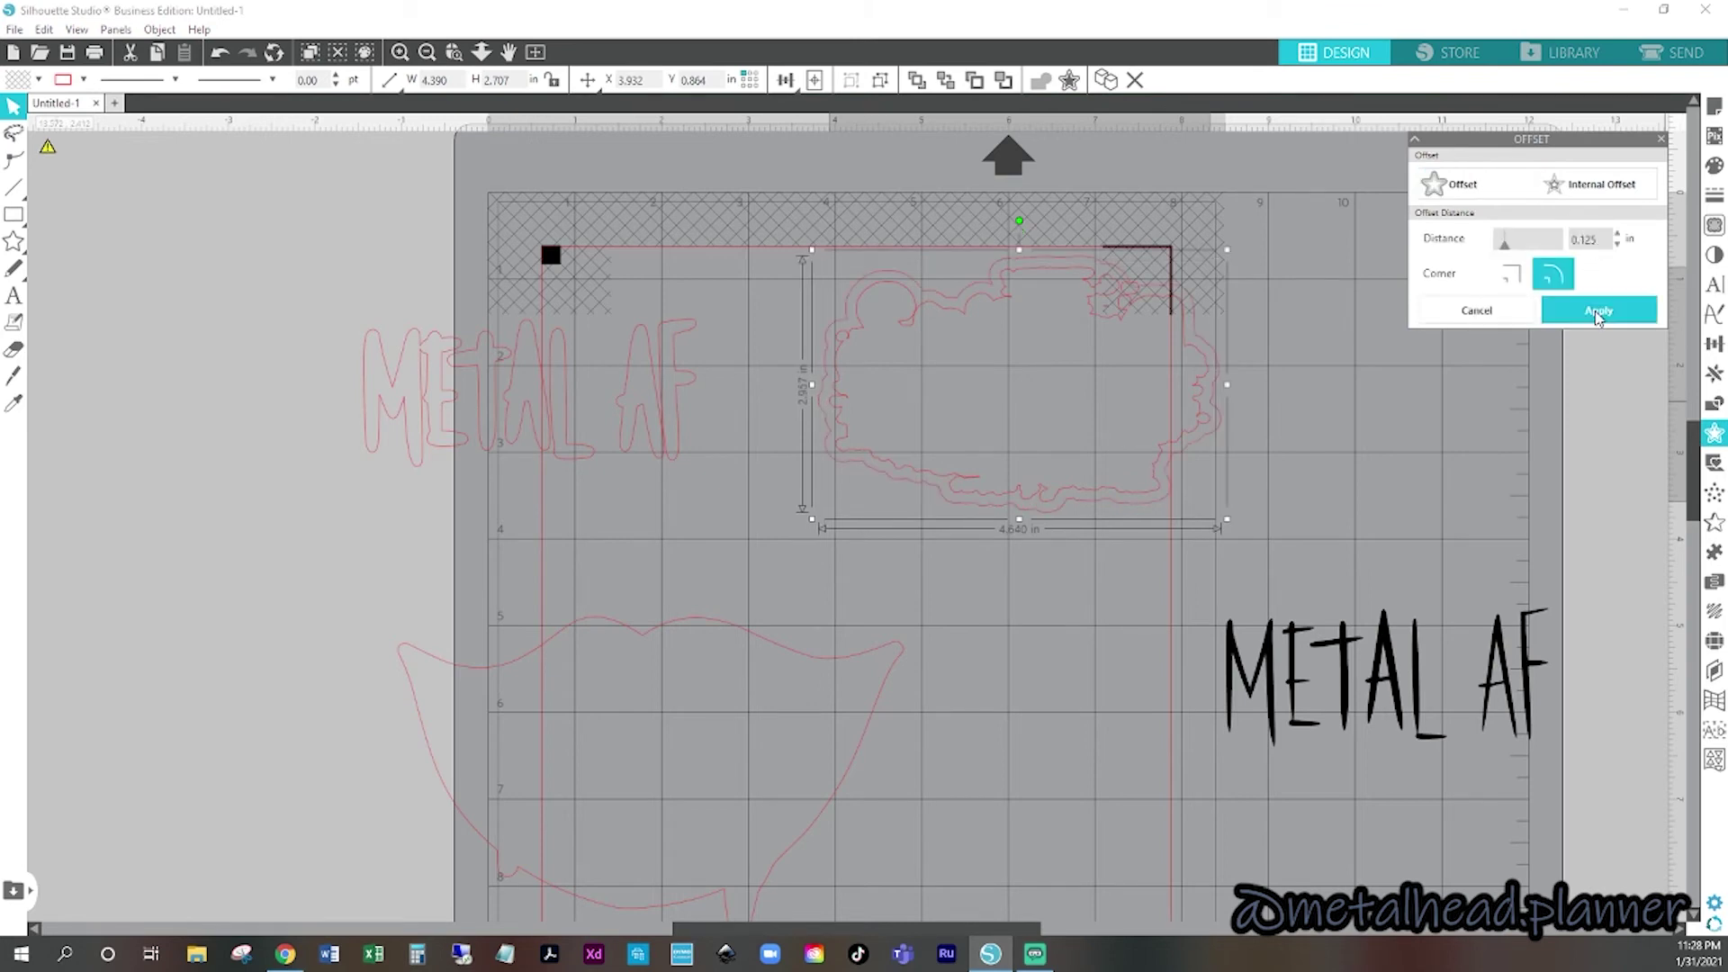
- Delete the original inner Spring outline, keeping only the new offset
click(1254, 417)
click(1126, 332)
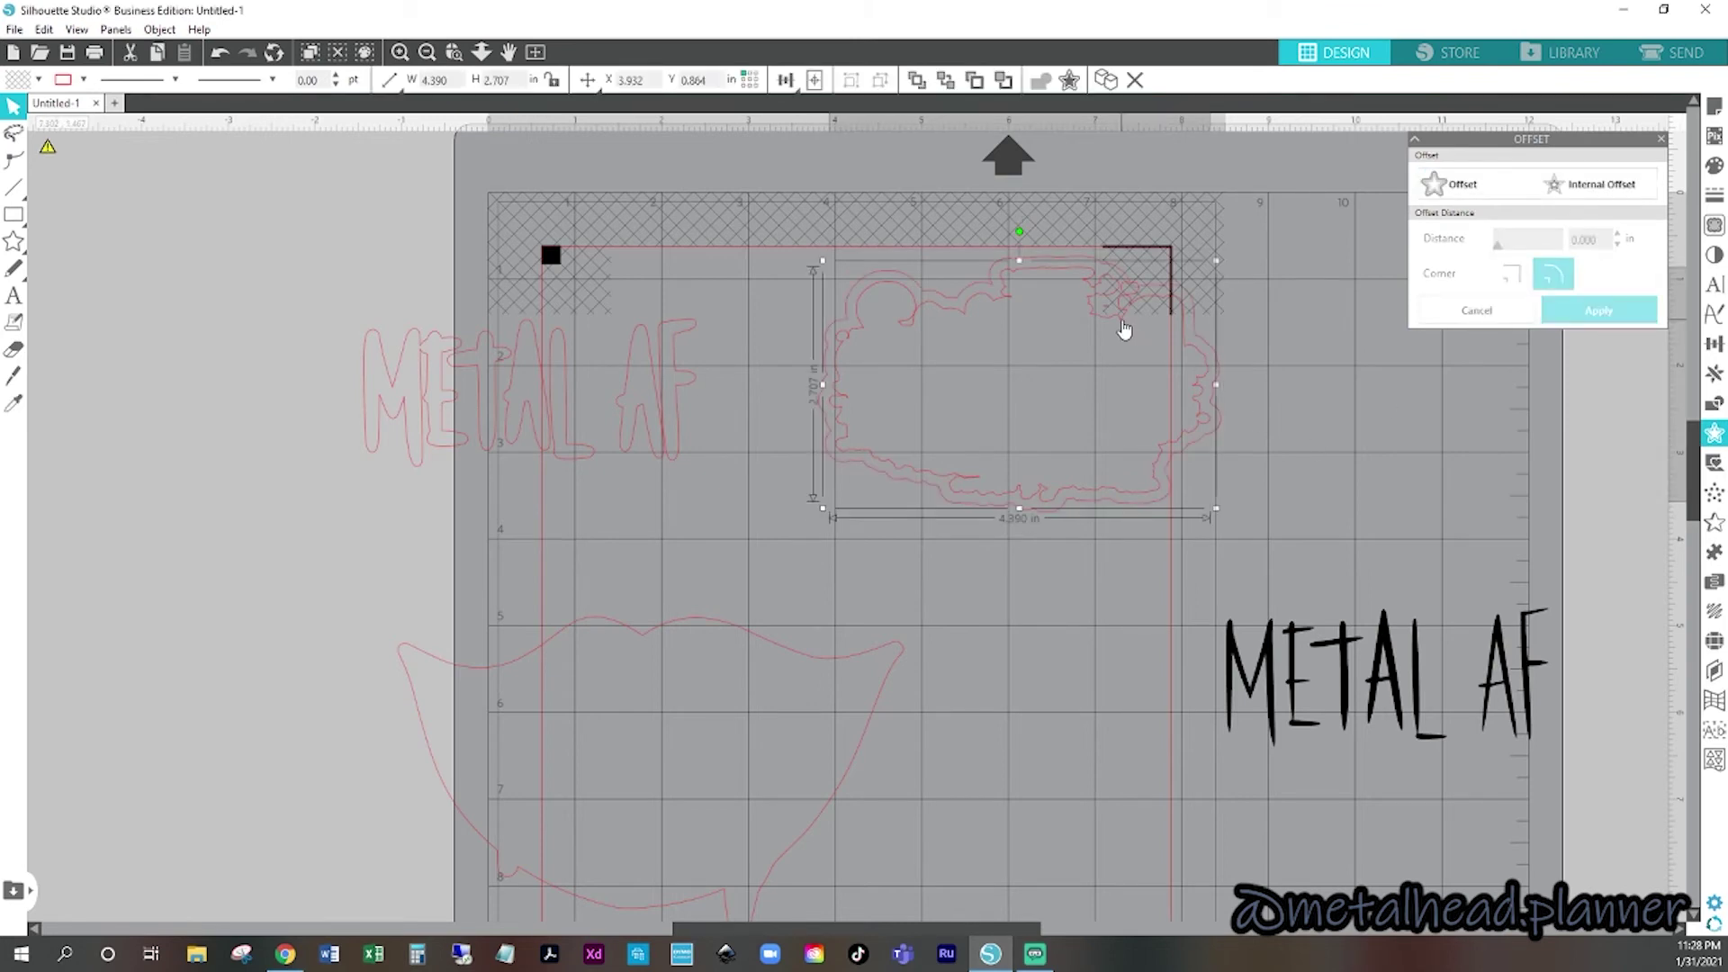
key(Delete)
- Release the compound path of the new Spring offset and delete the small stray shape near its upper edge
click(1196, 333)
right_click(1197, 330)
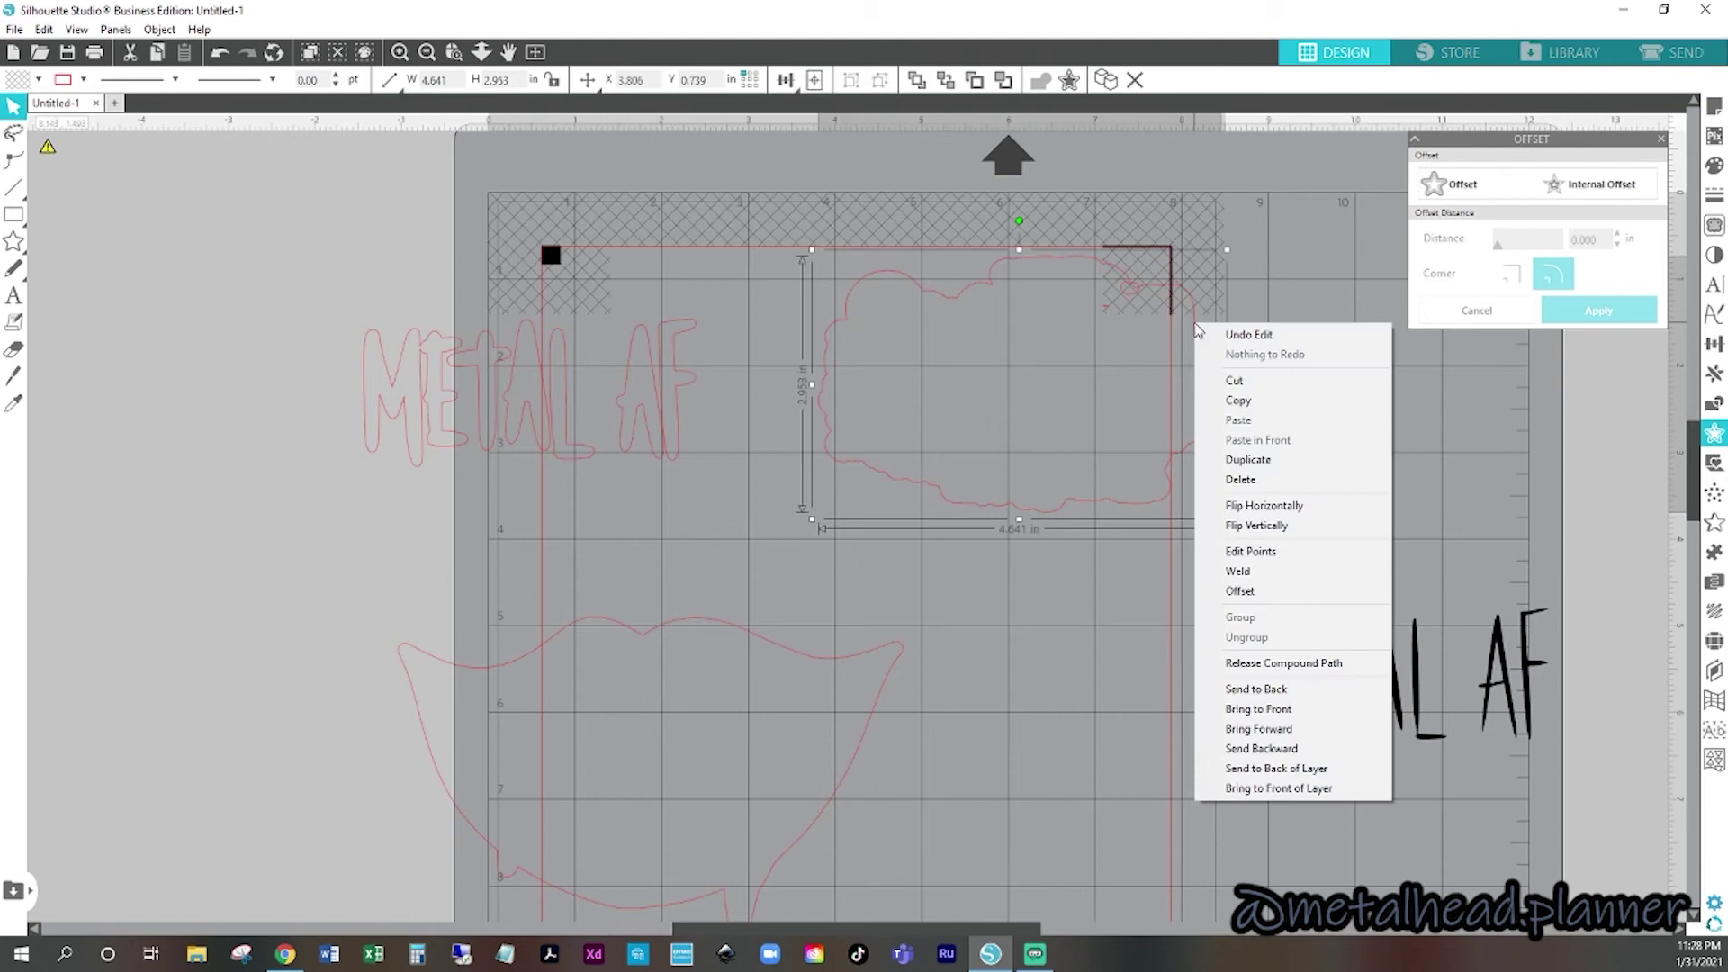
click(1273, 663)
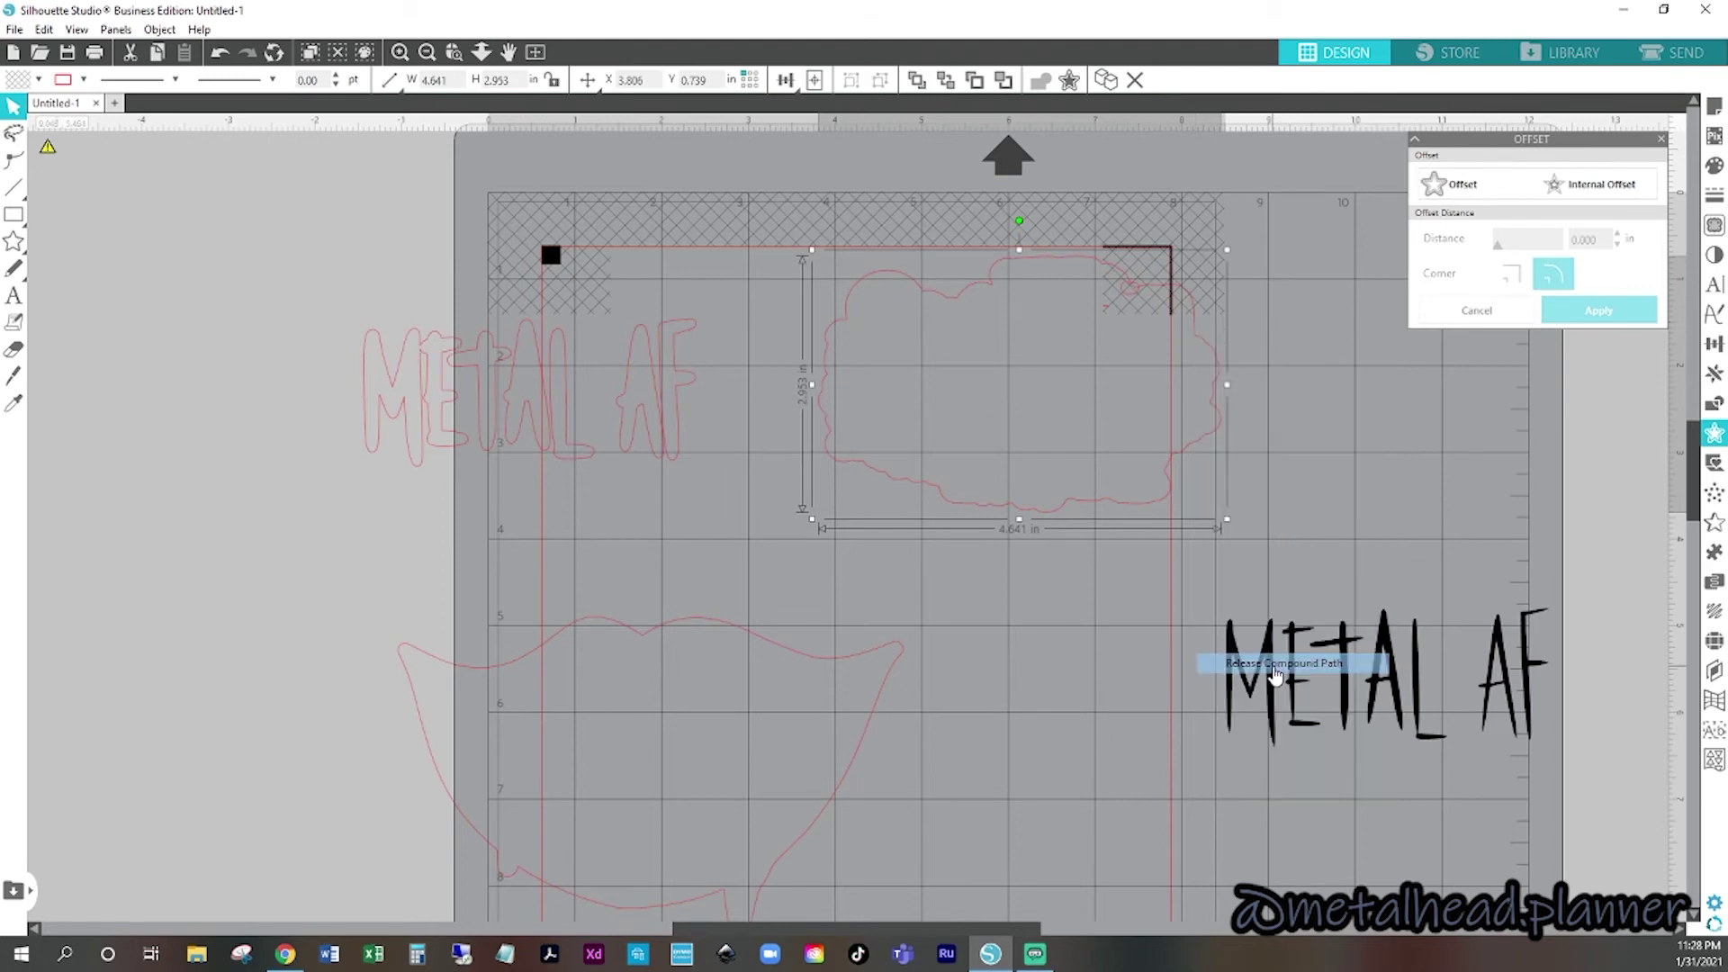
click(1217, 359)
click(1217, 358)
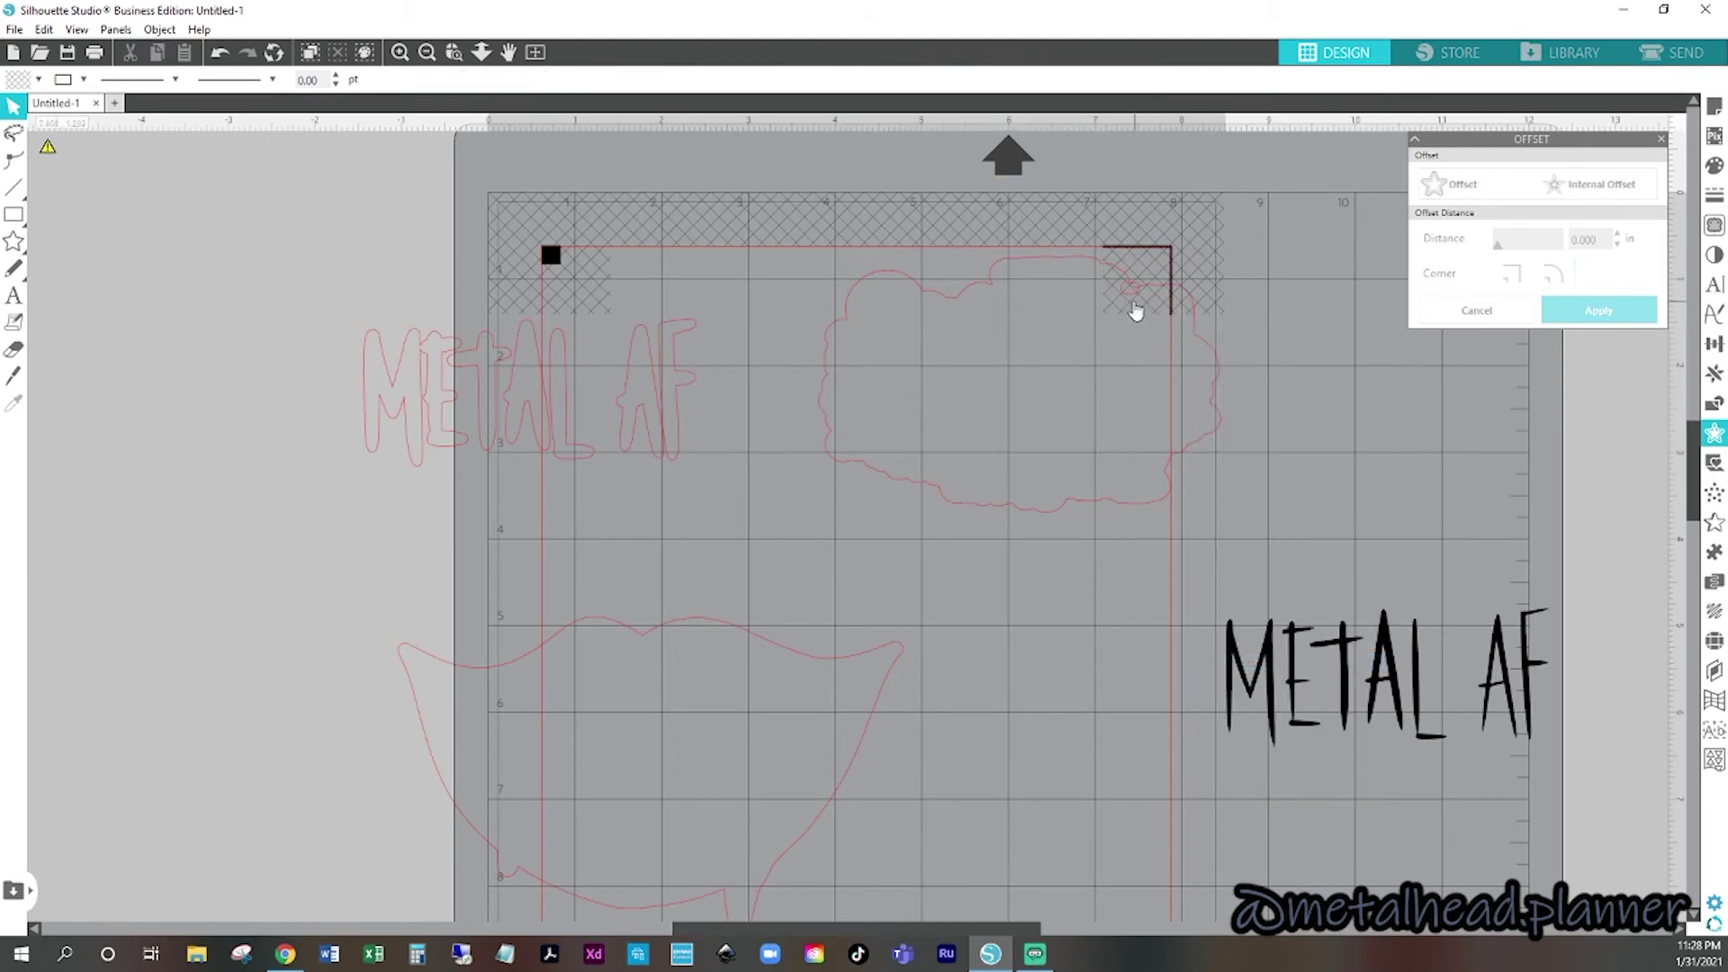
click(1122, 356)
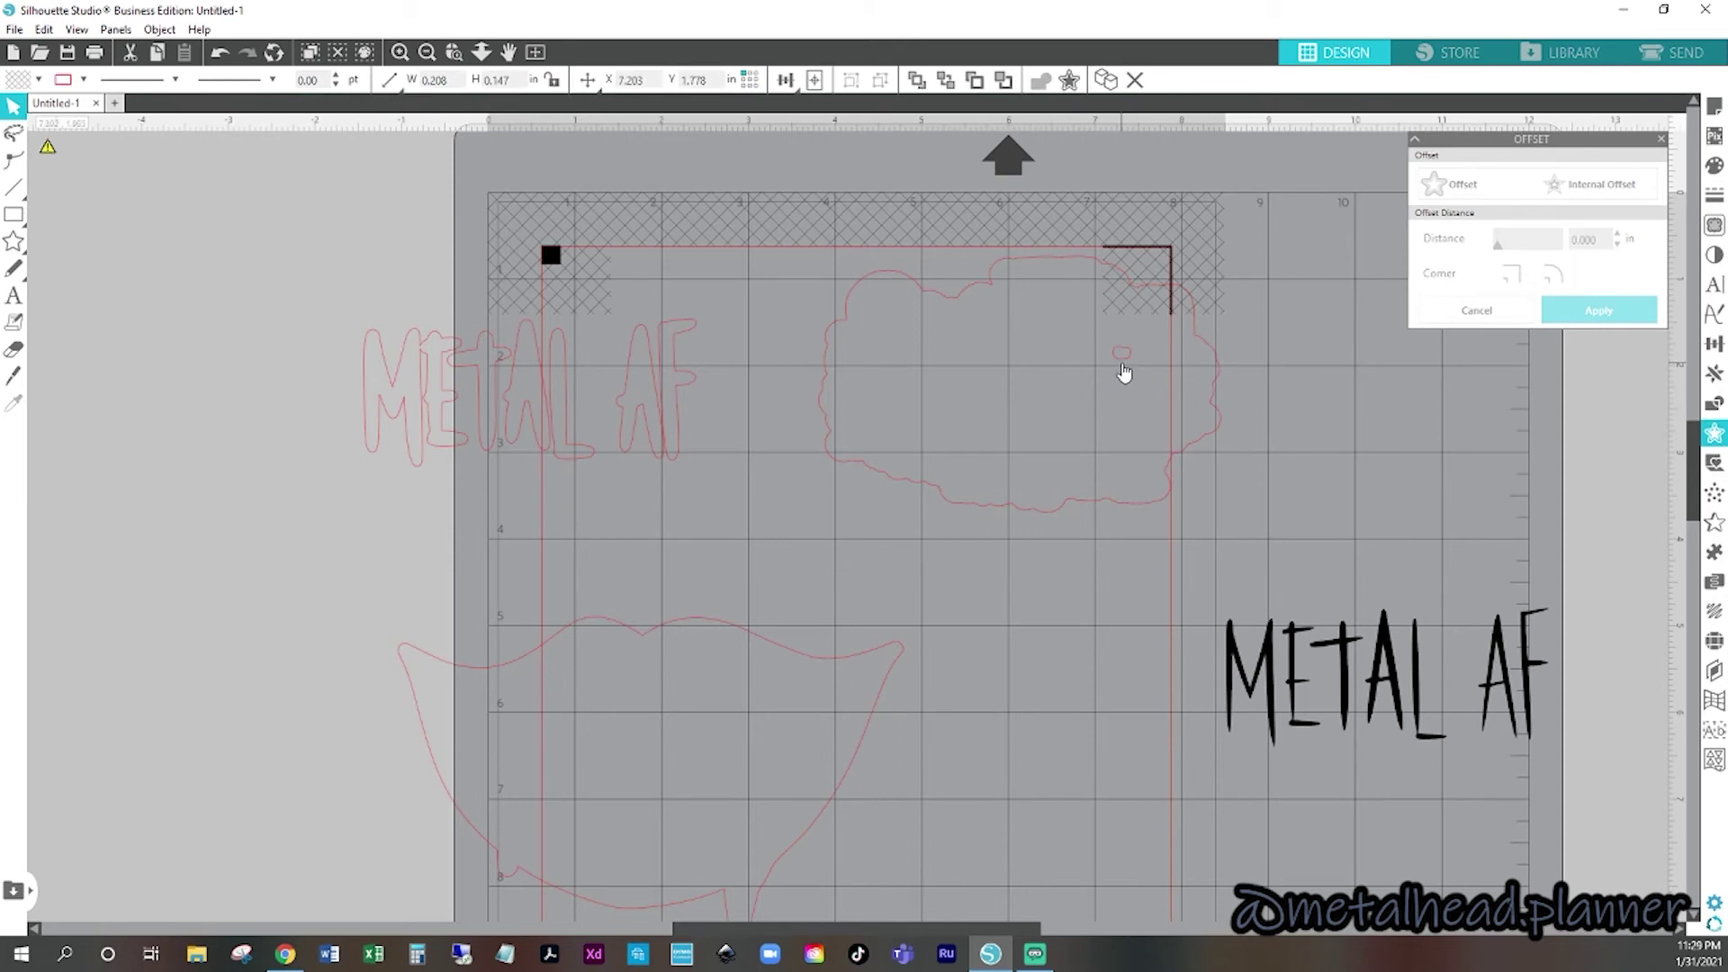
click(1239, 380)
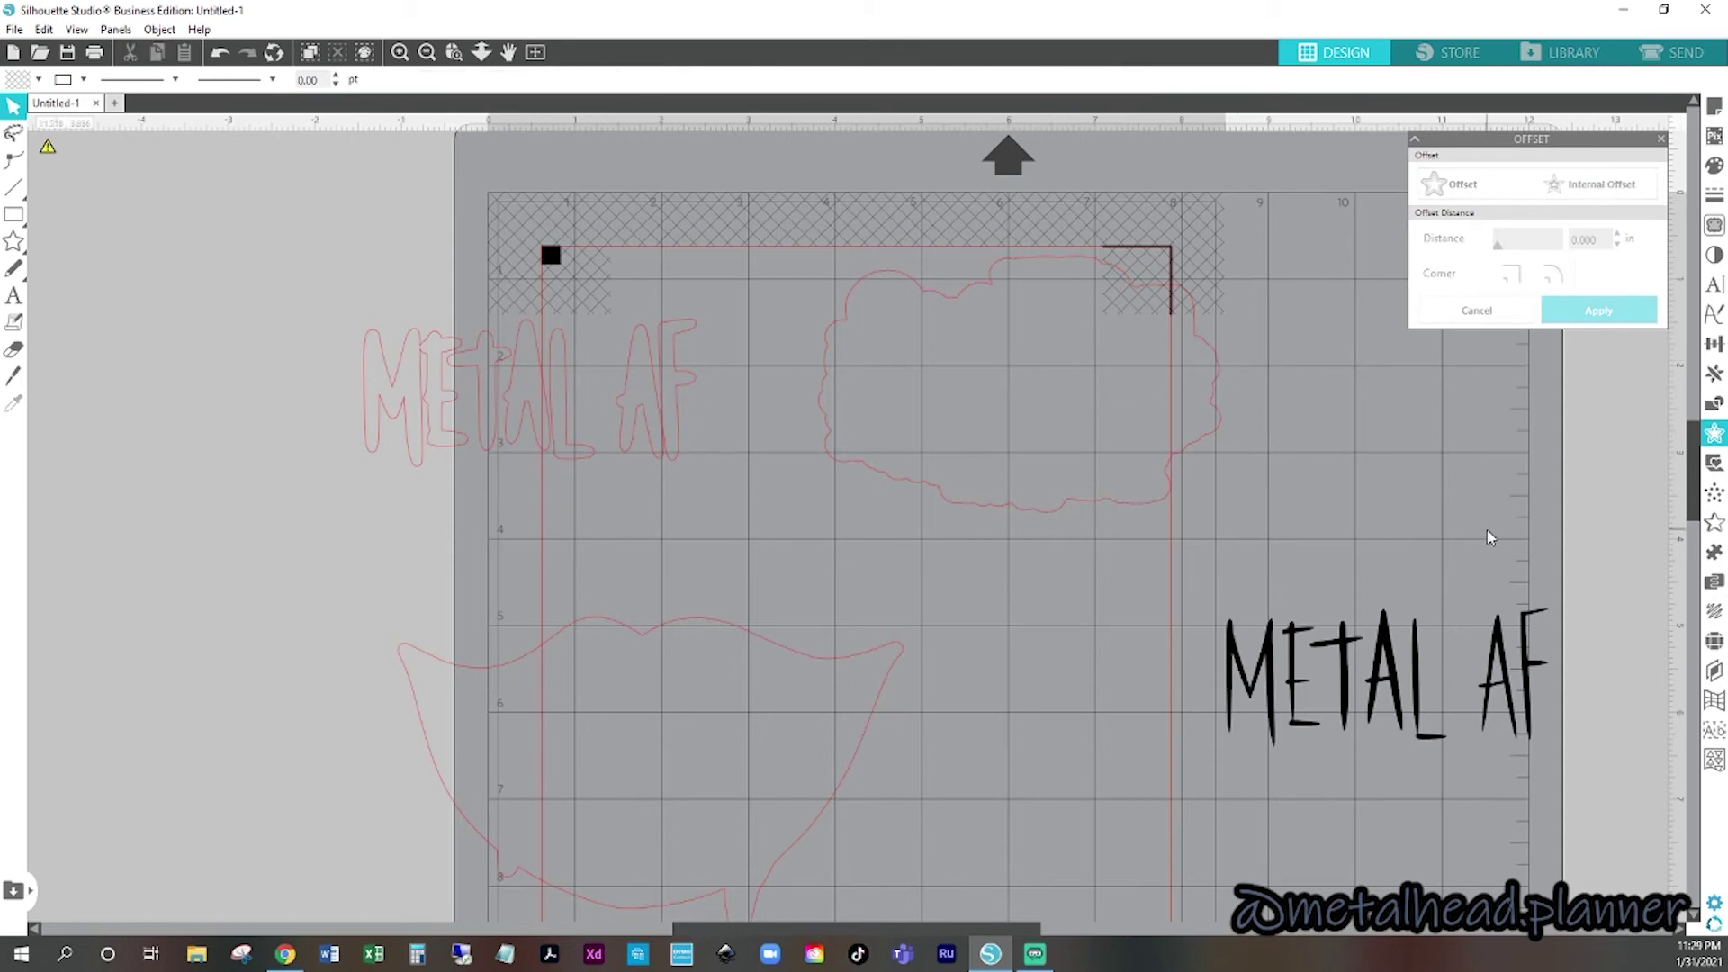
- Select all the METAL AF, Spring and mouth cut outlines and group them
scroll(1487, 538, down, 3)
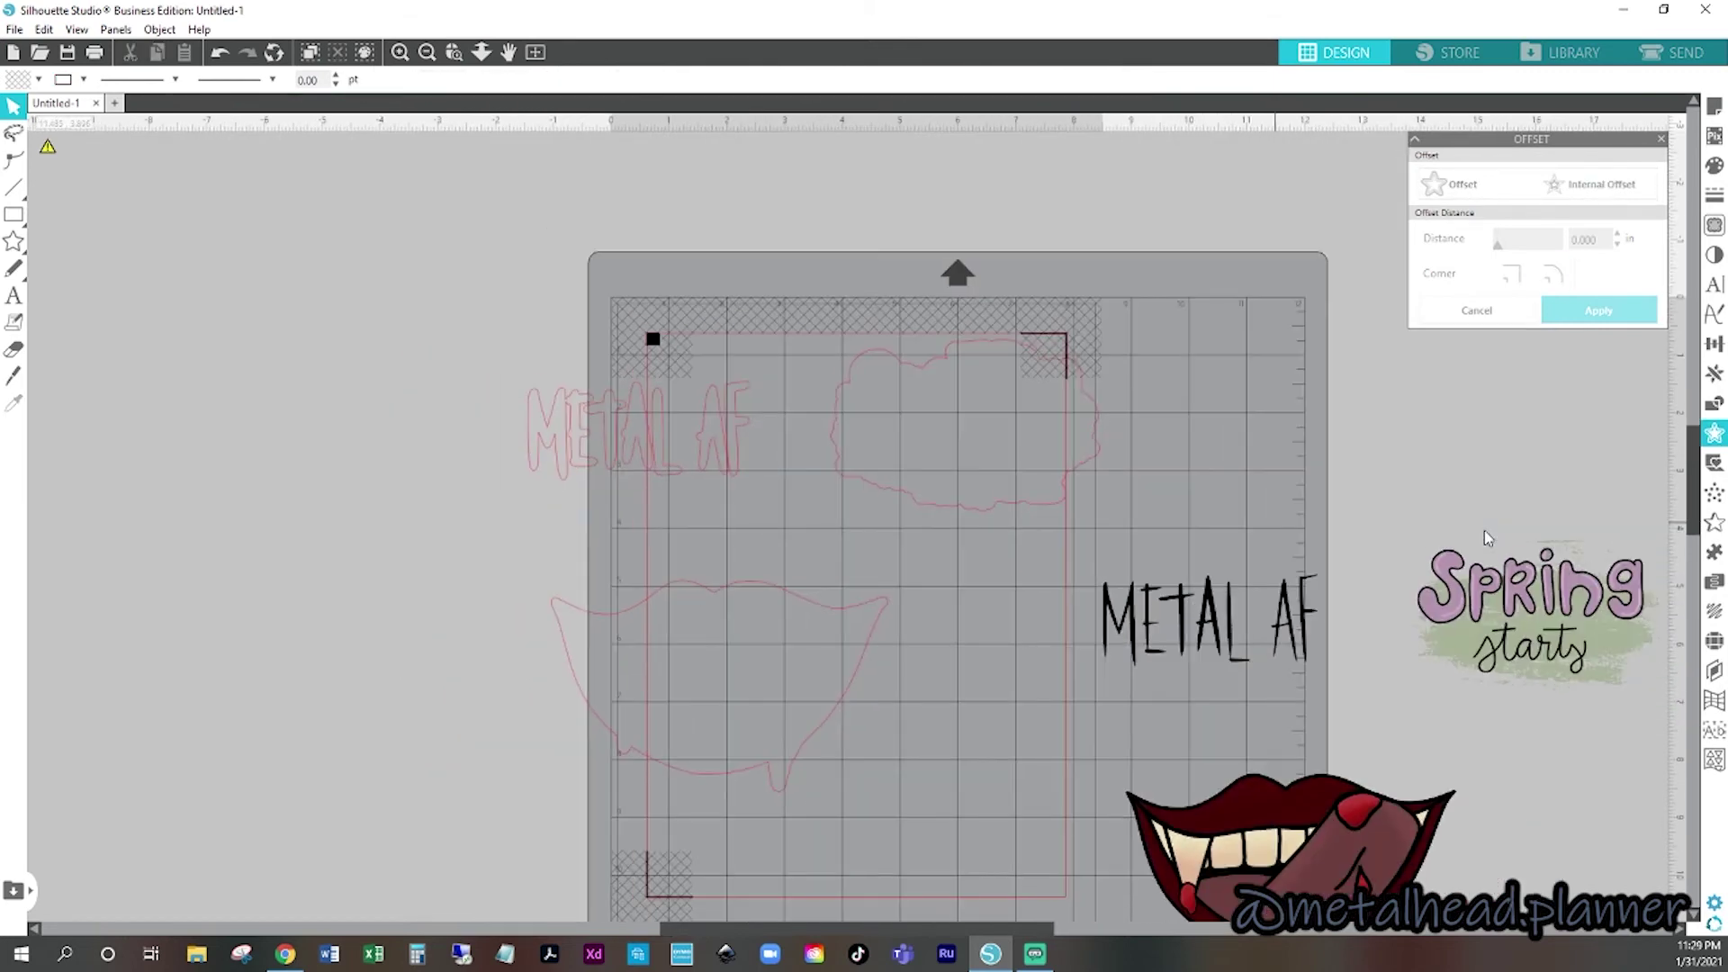
scroll(1142, 558, down, 1)
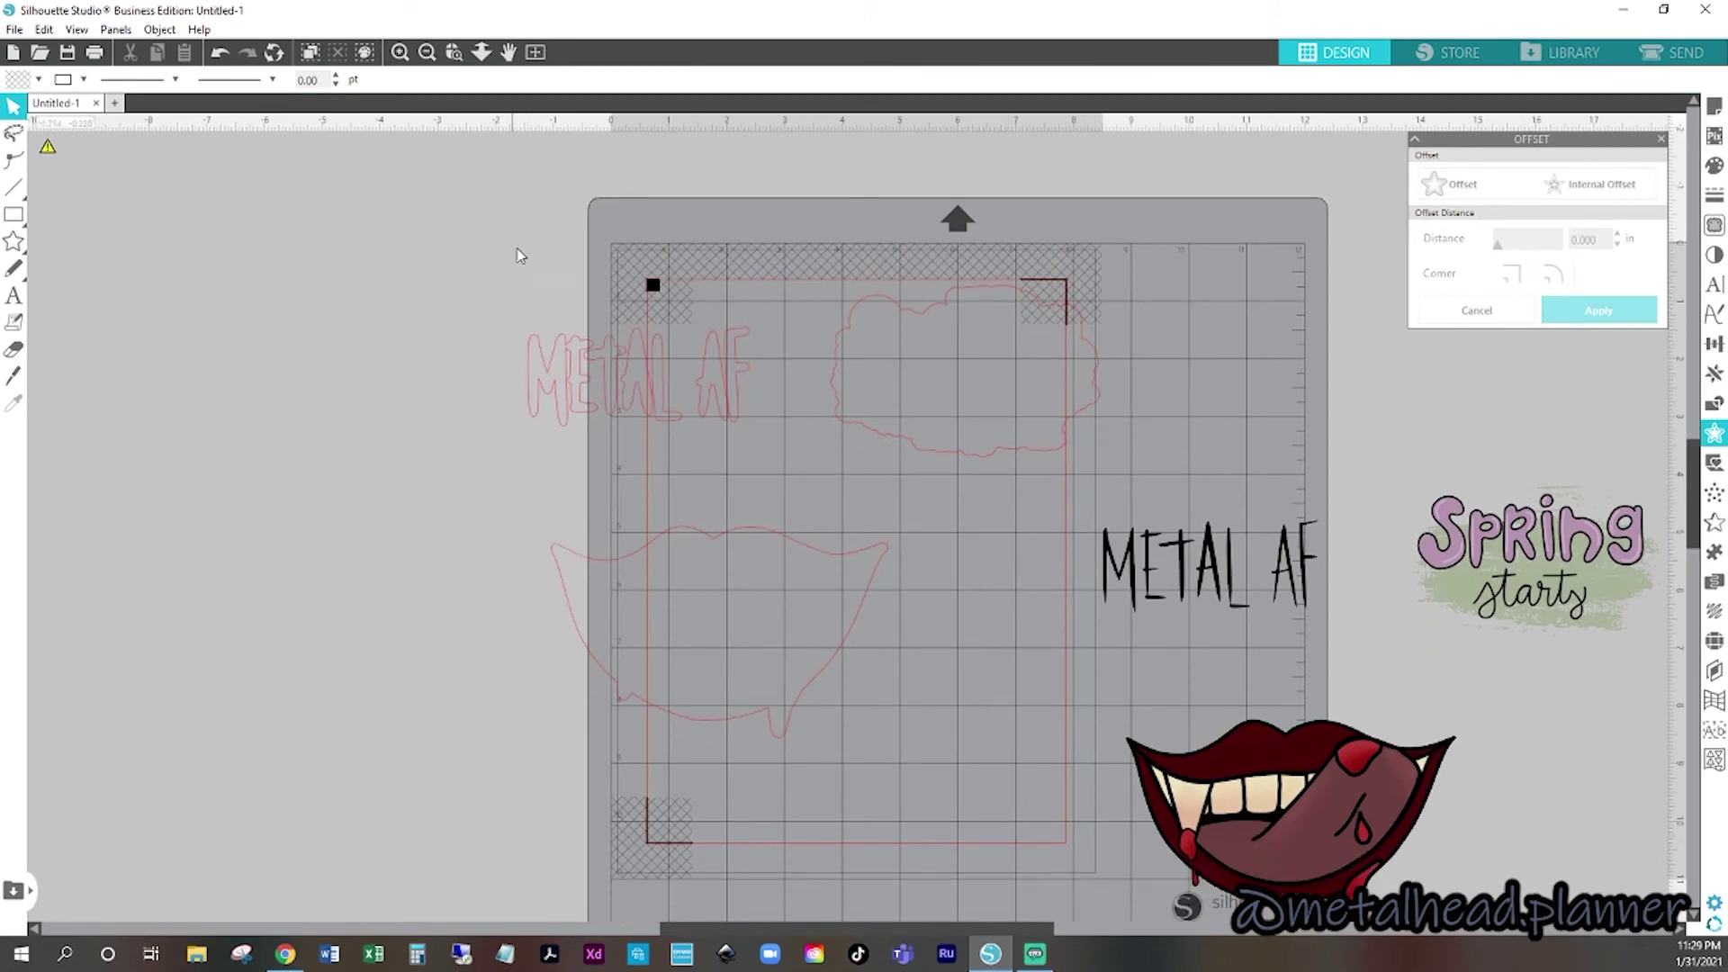
key(ctrl+a)
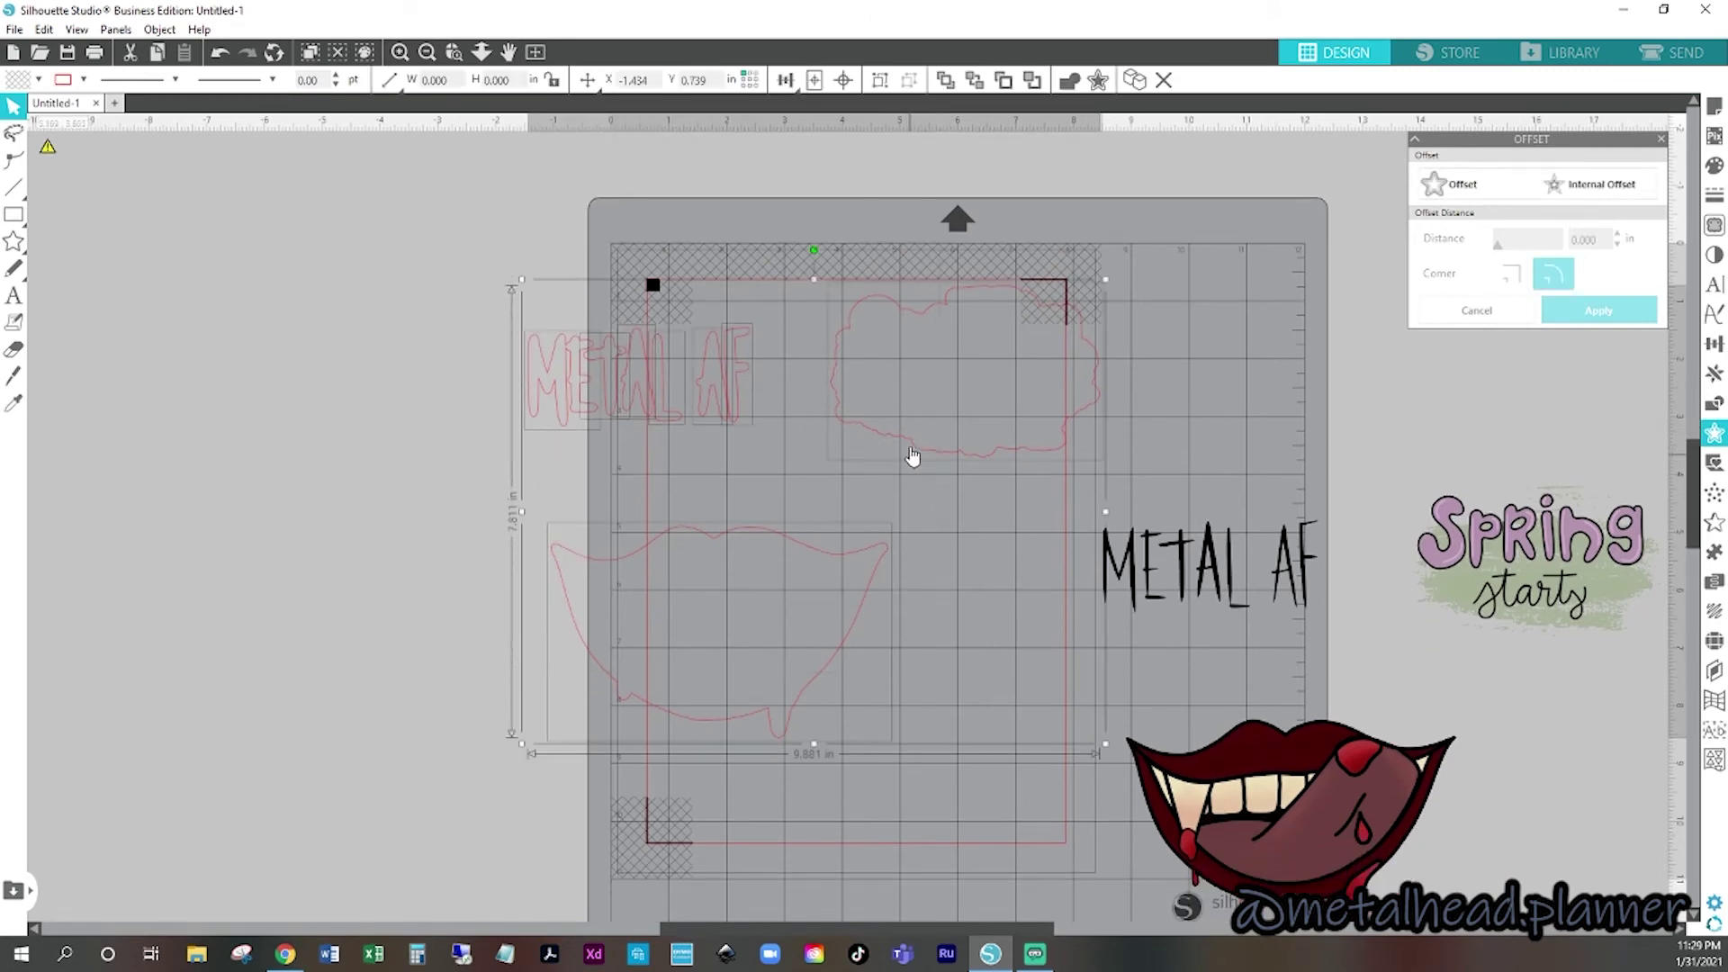
right_click(913, 456)
click(976, 746)
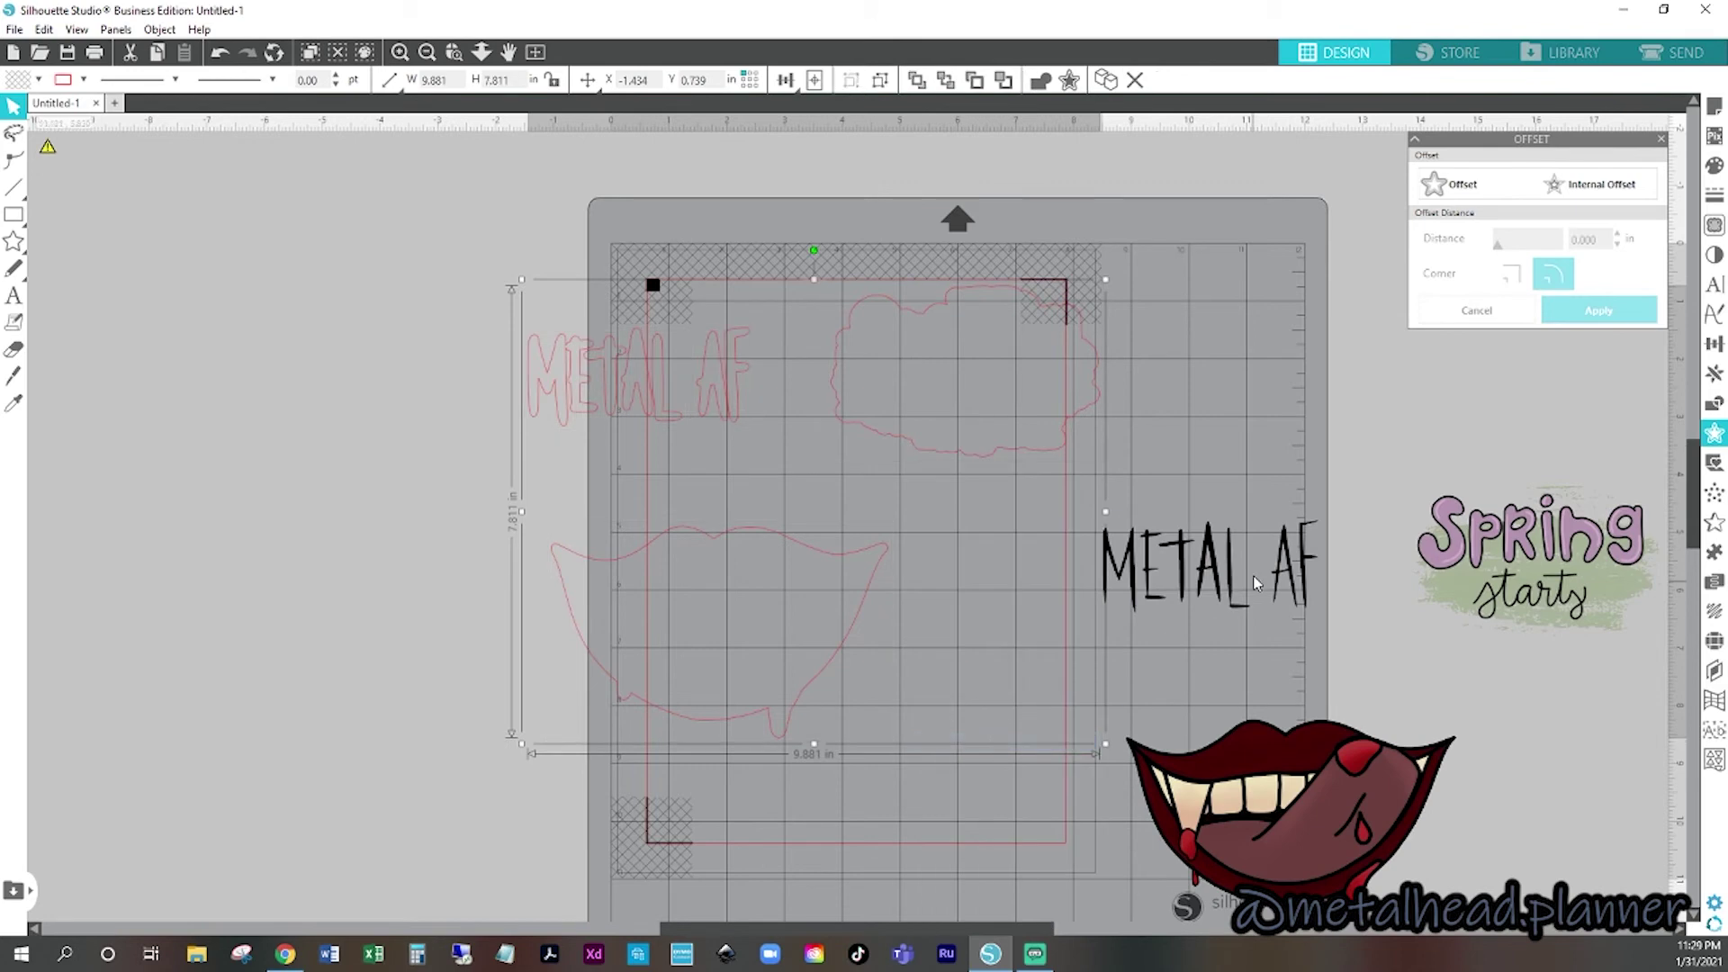
- Give the grouped cut outlines a white fill and a white line color
click(37, 83)
click(51, 147)
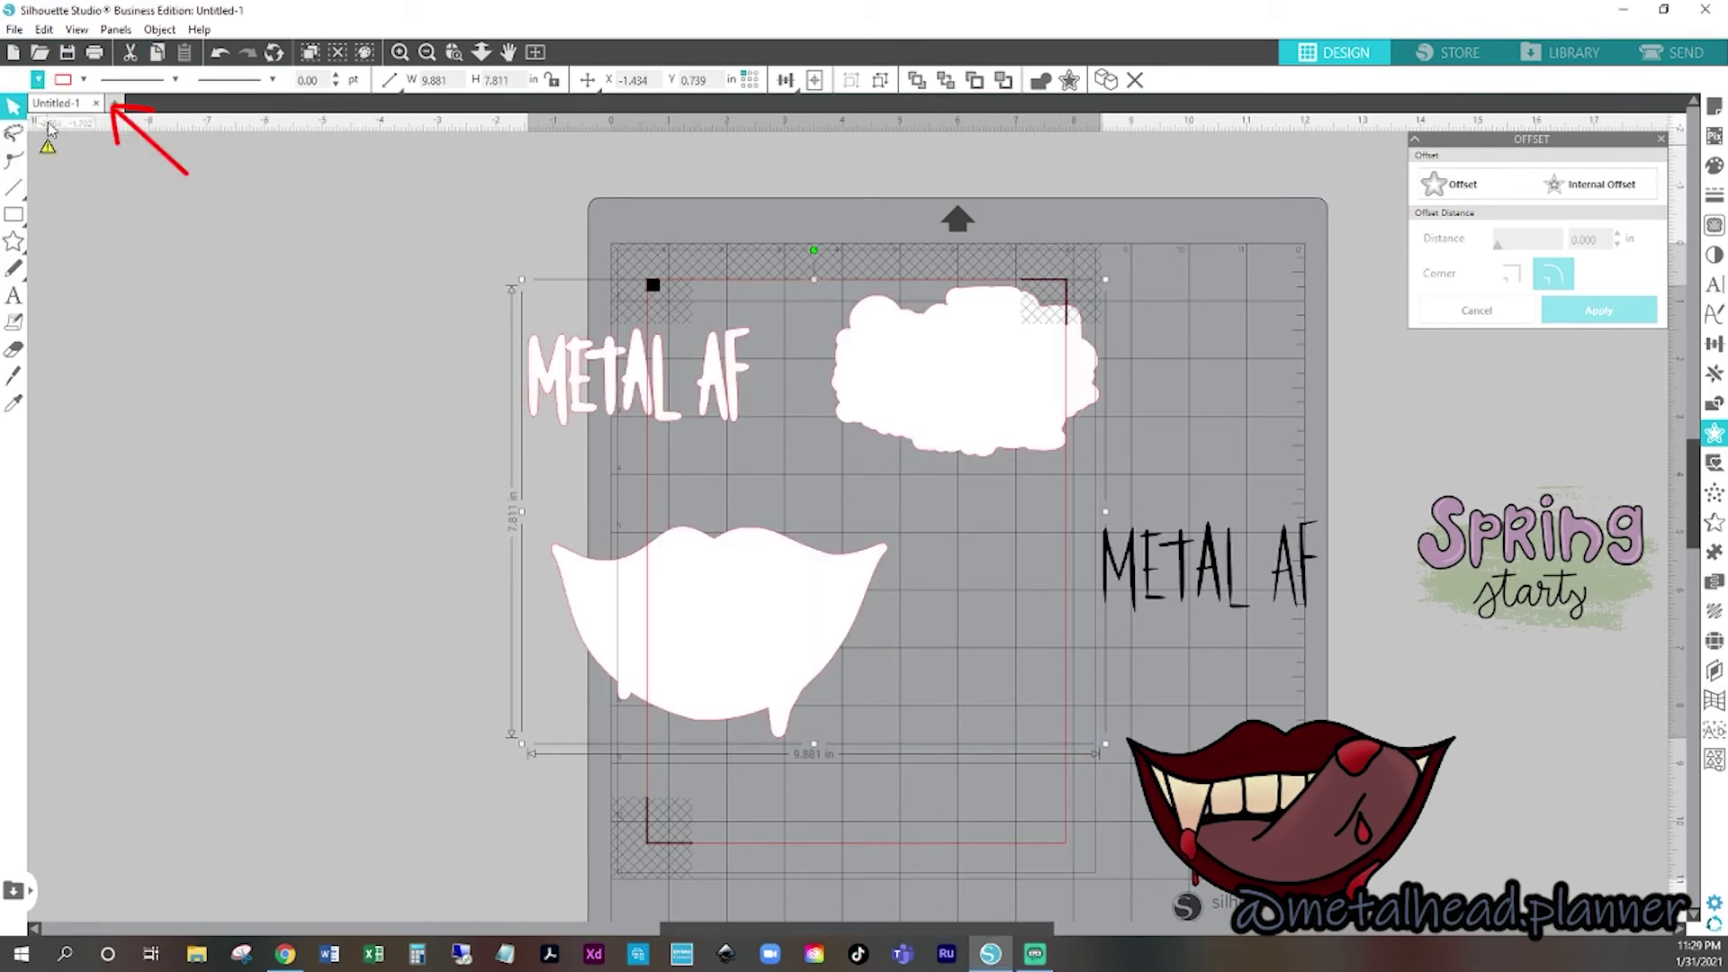
click(83, 80)
click(94, 156)
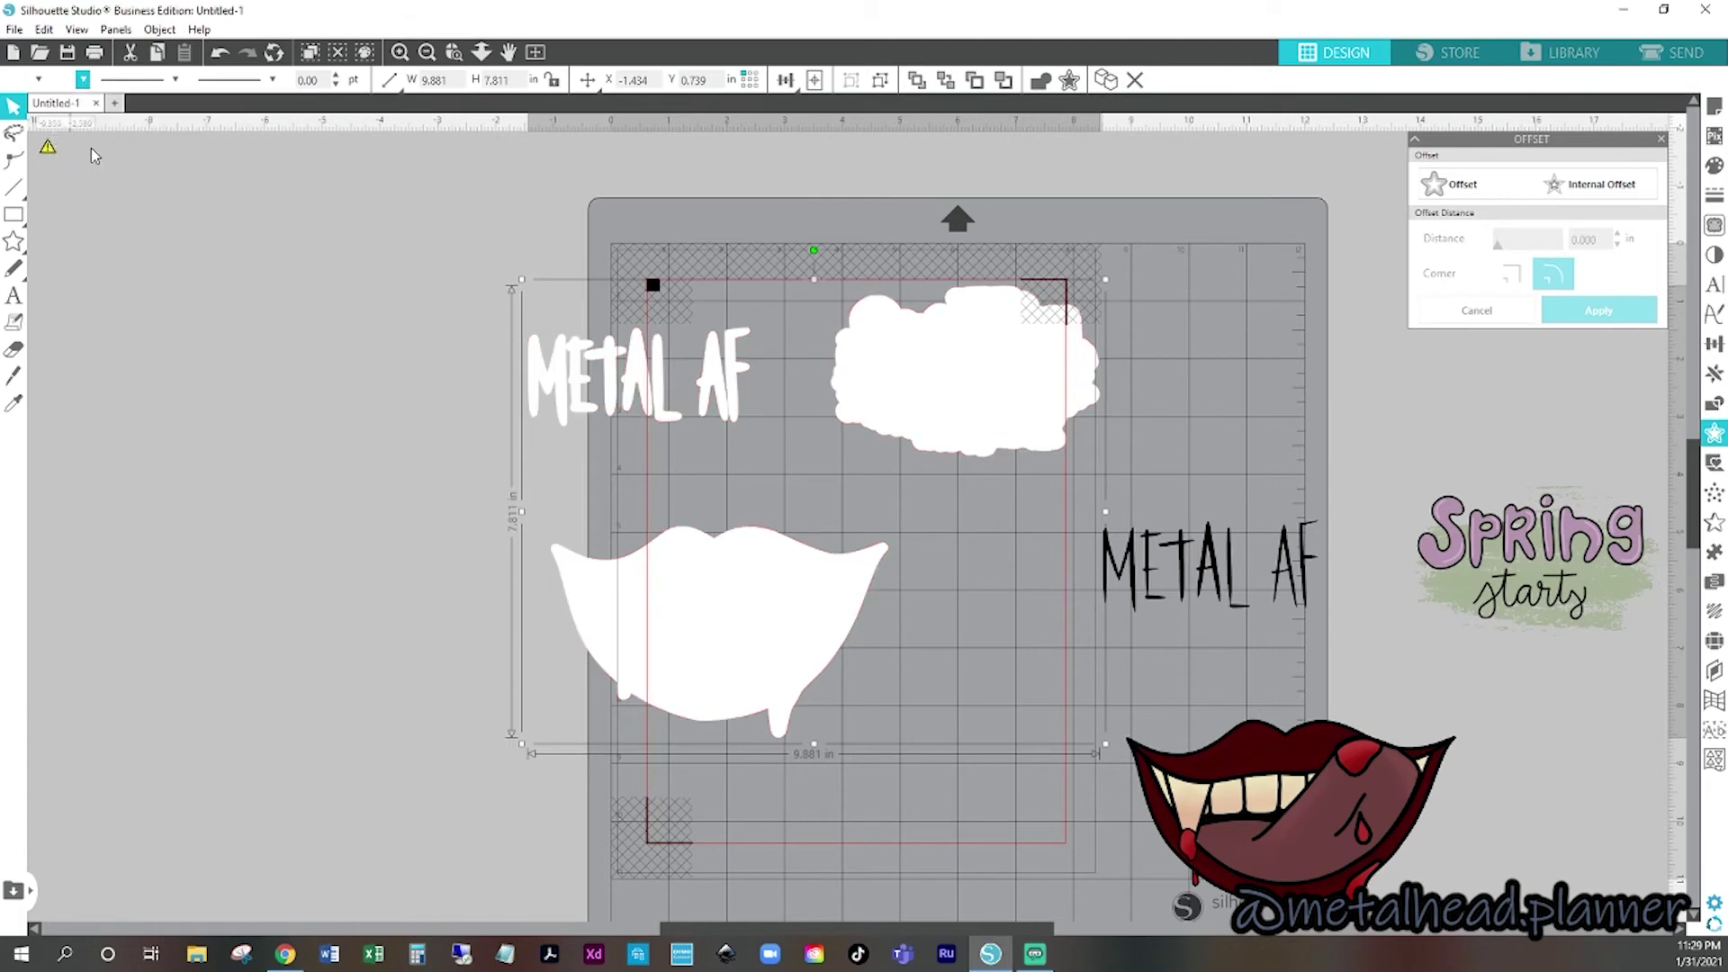
click(1289, 377)
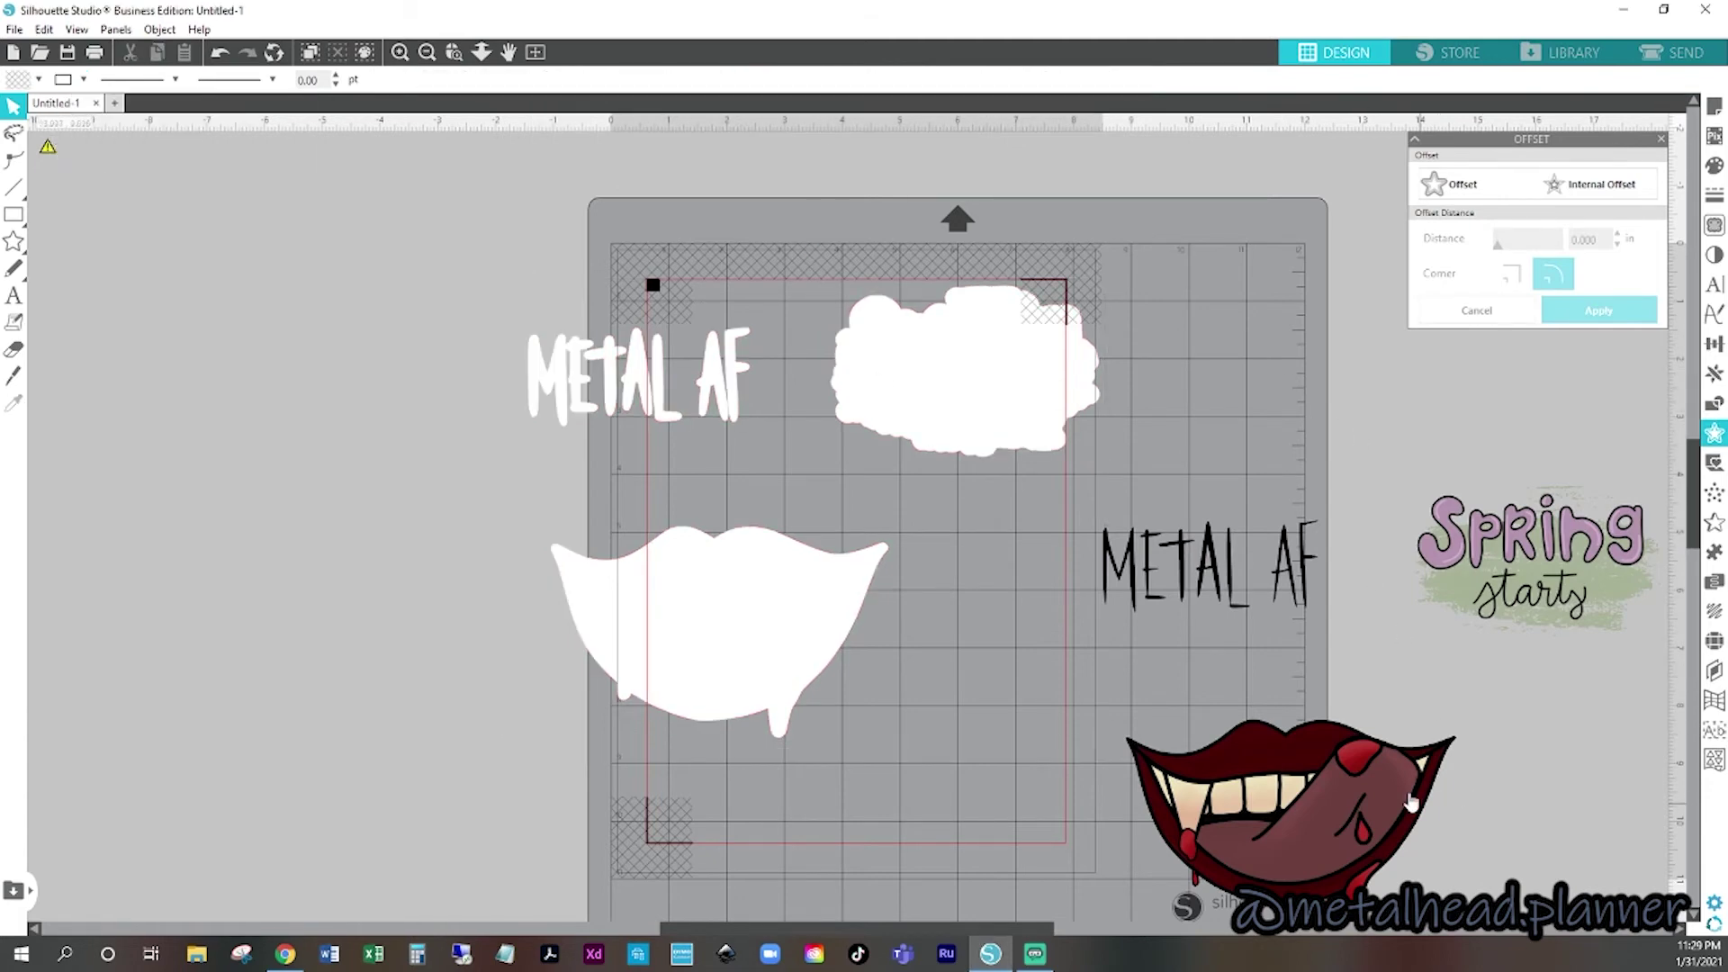
- Center the artwork group on the white cut shapes and move both groups to about X 0.10, Y 1.60 in on the page
drag(1380, 794, 1381, 729)
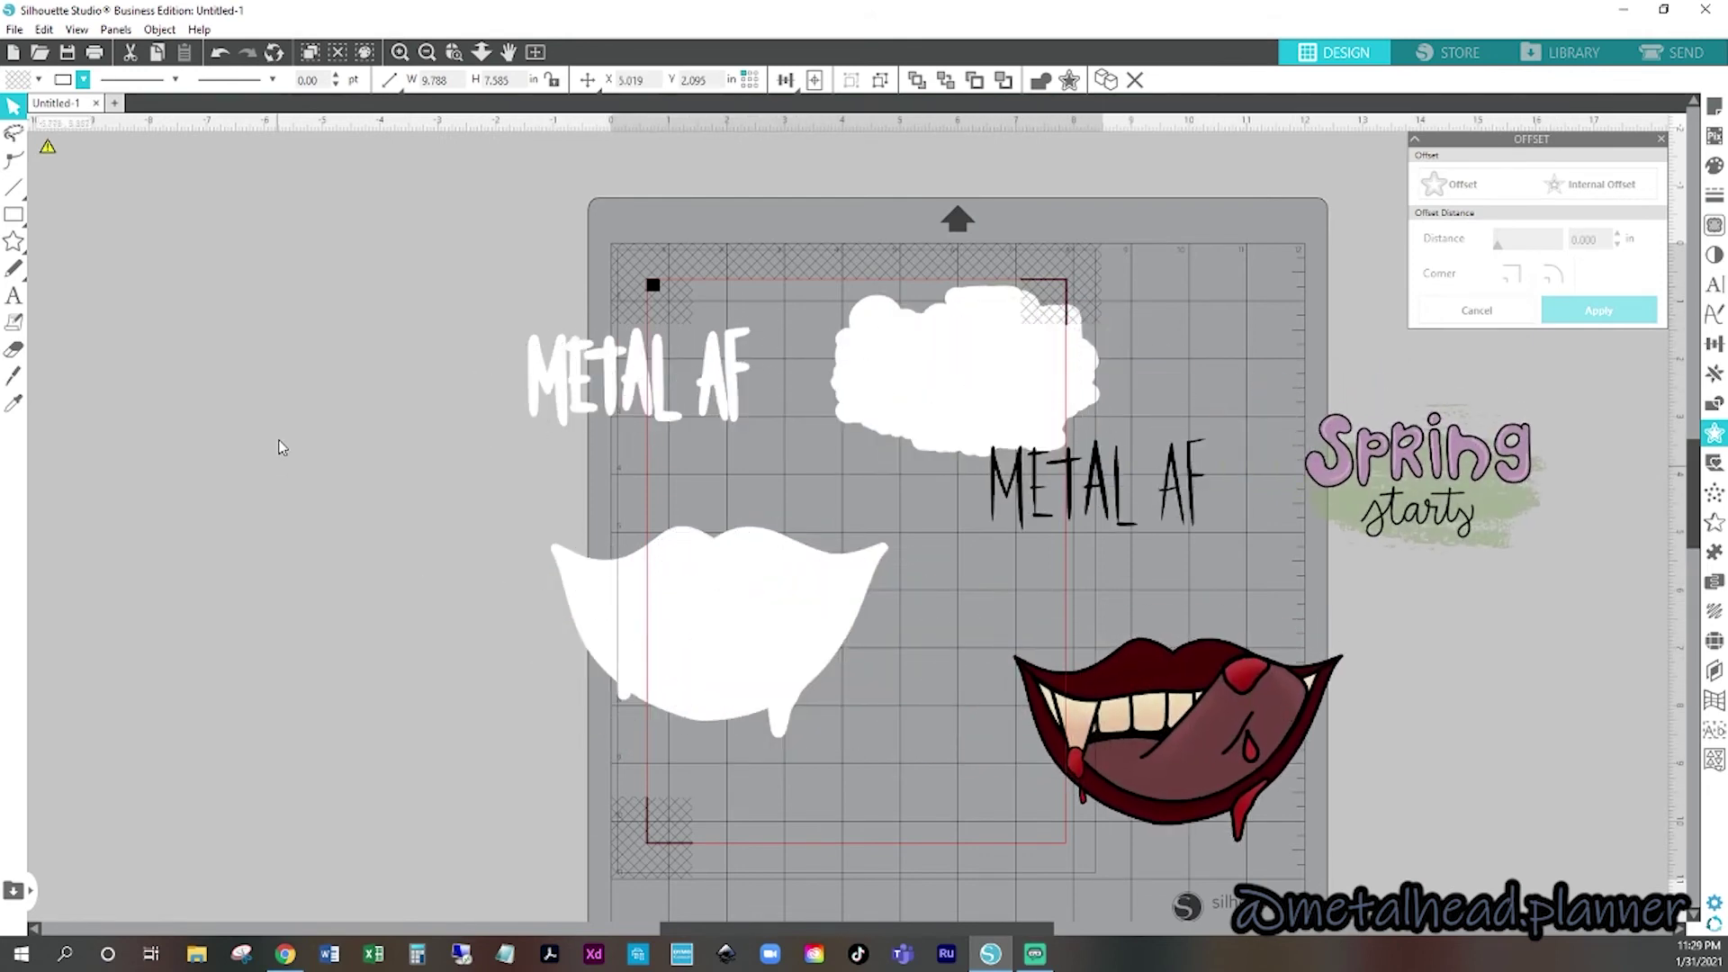
drag(290, 394, 1377, 823)
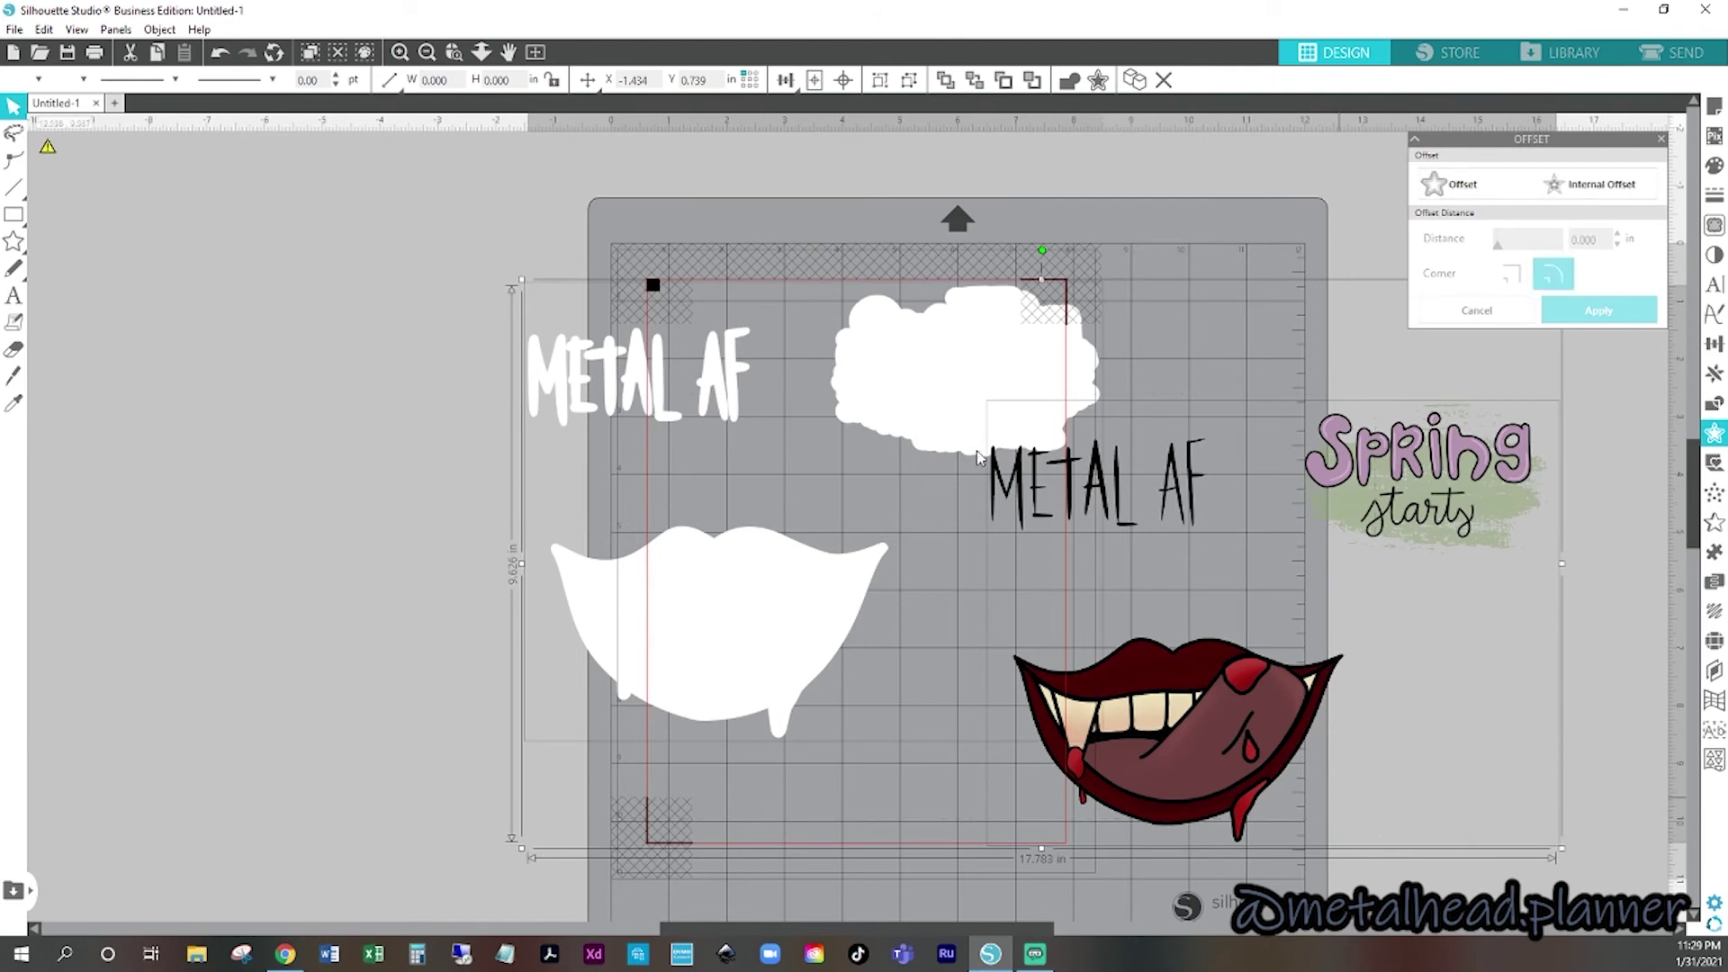
click(846, 85)
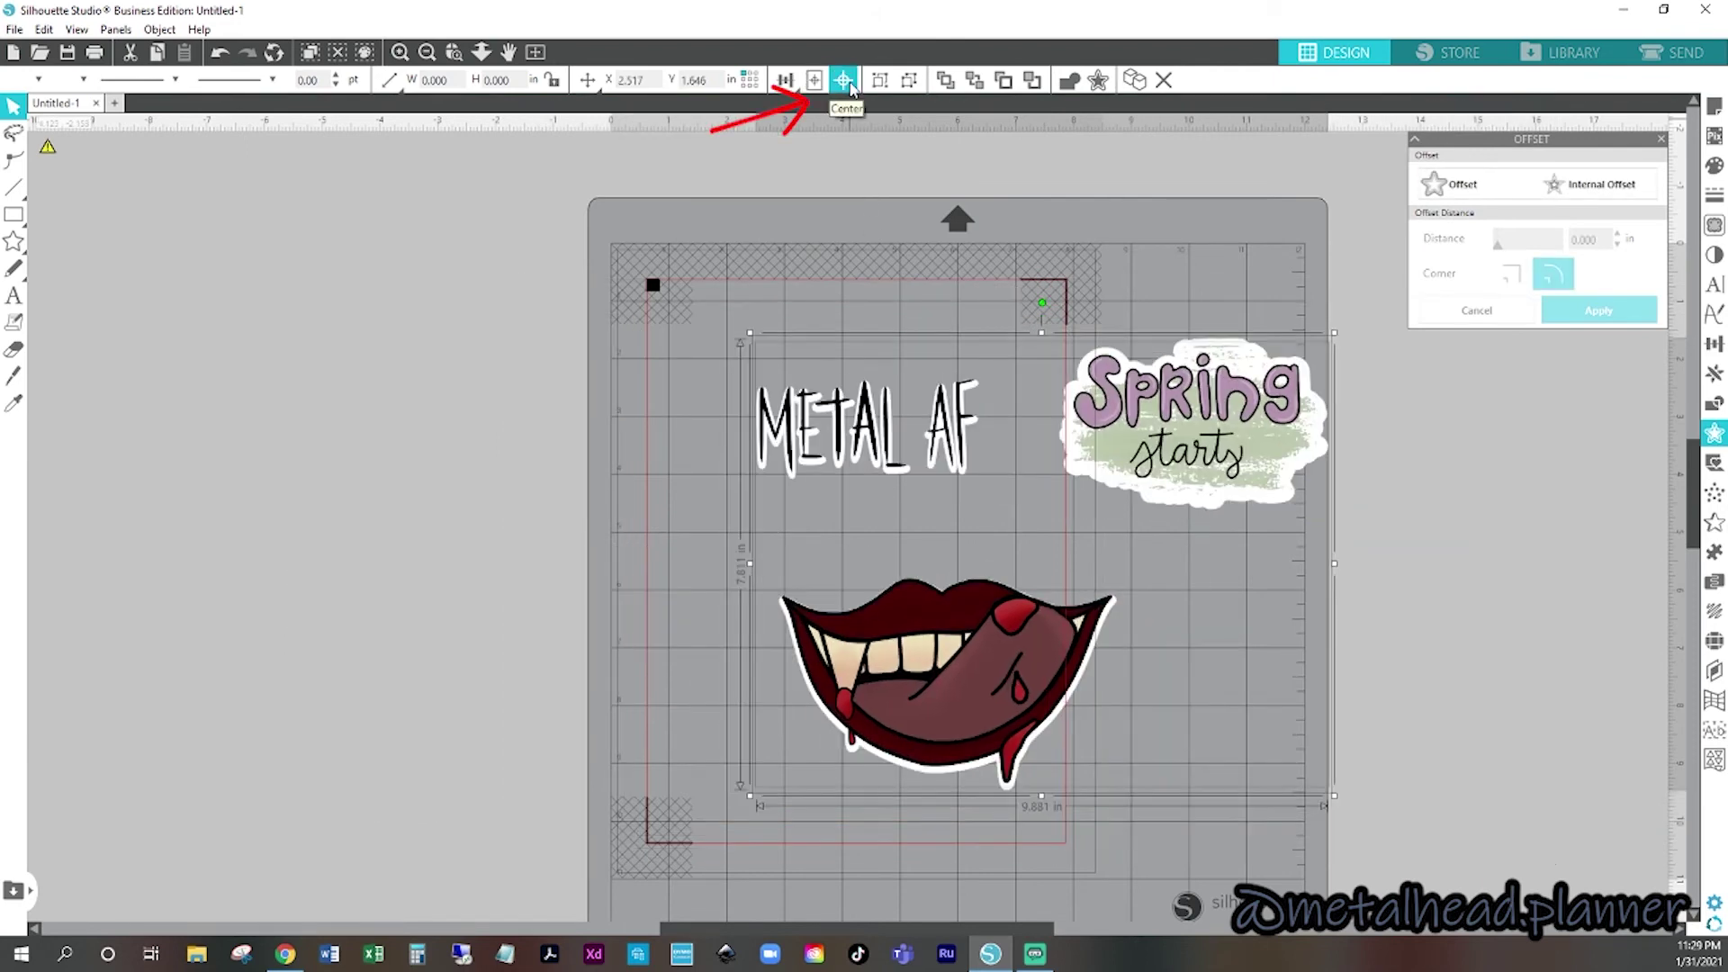
click(1383, 598)
click(969, 642)
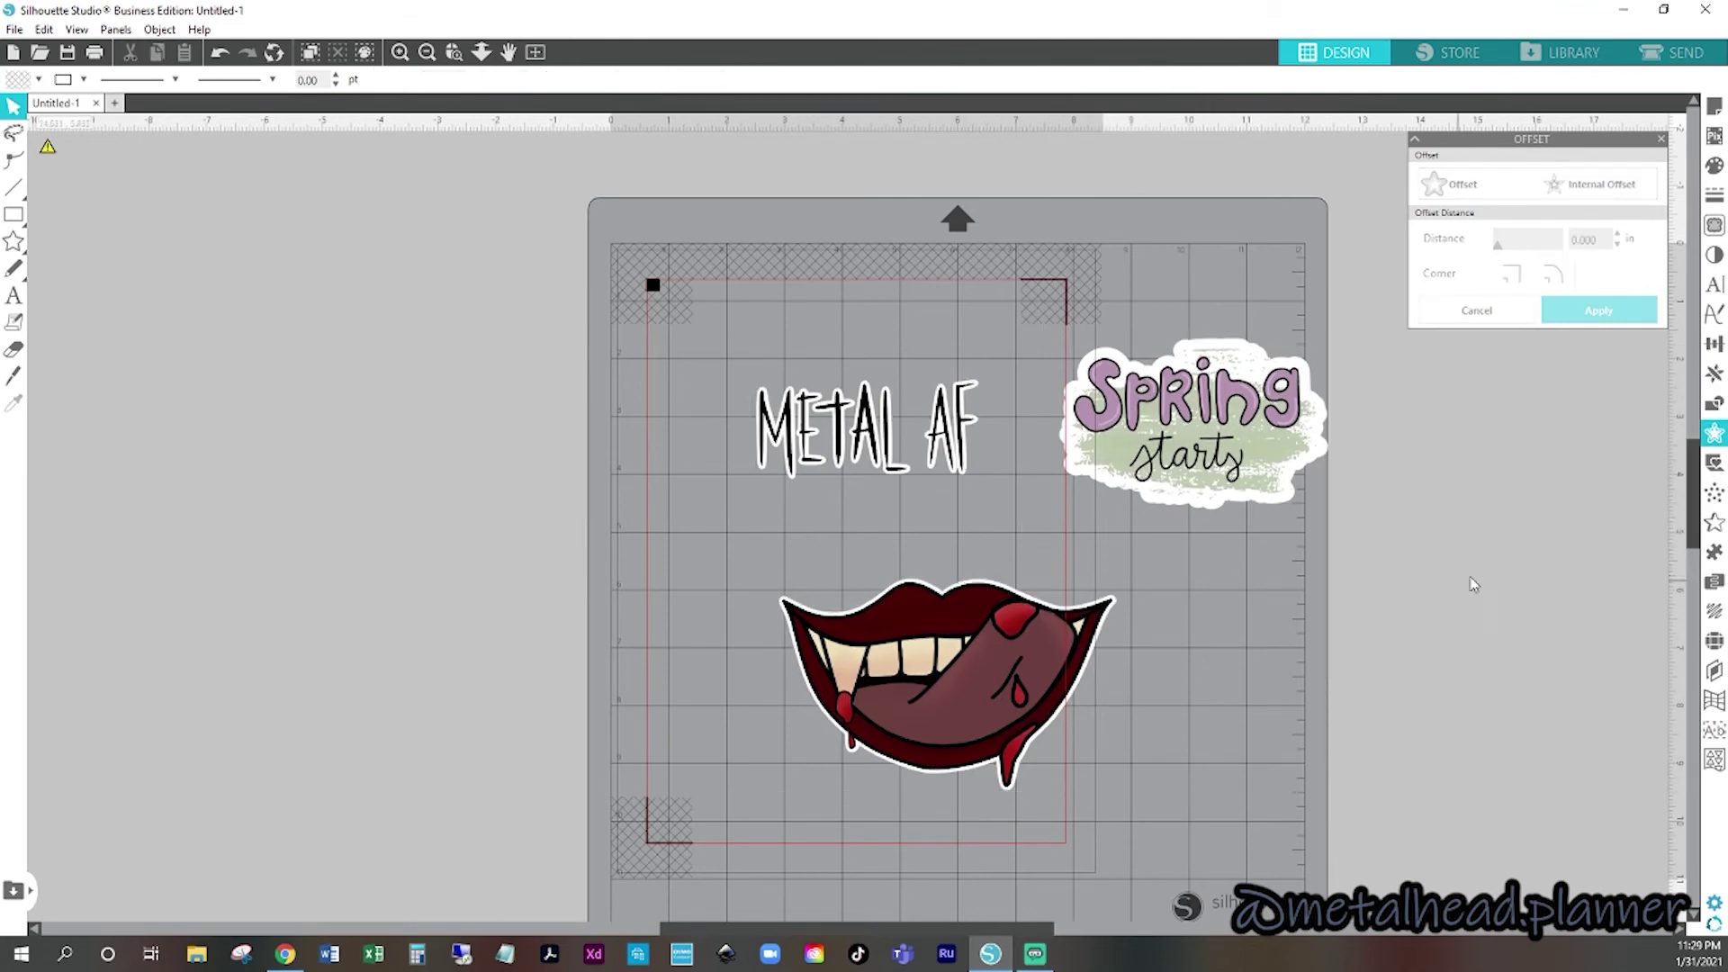
mouse_move(1212, 409)
mouse_down()
mouse_move(1145, 412)
mouse_move(1190, 430)
mouse_move(1074, 407)
mouse_up()
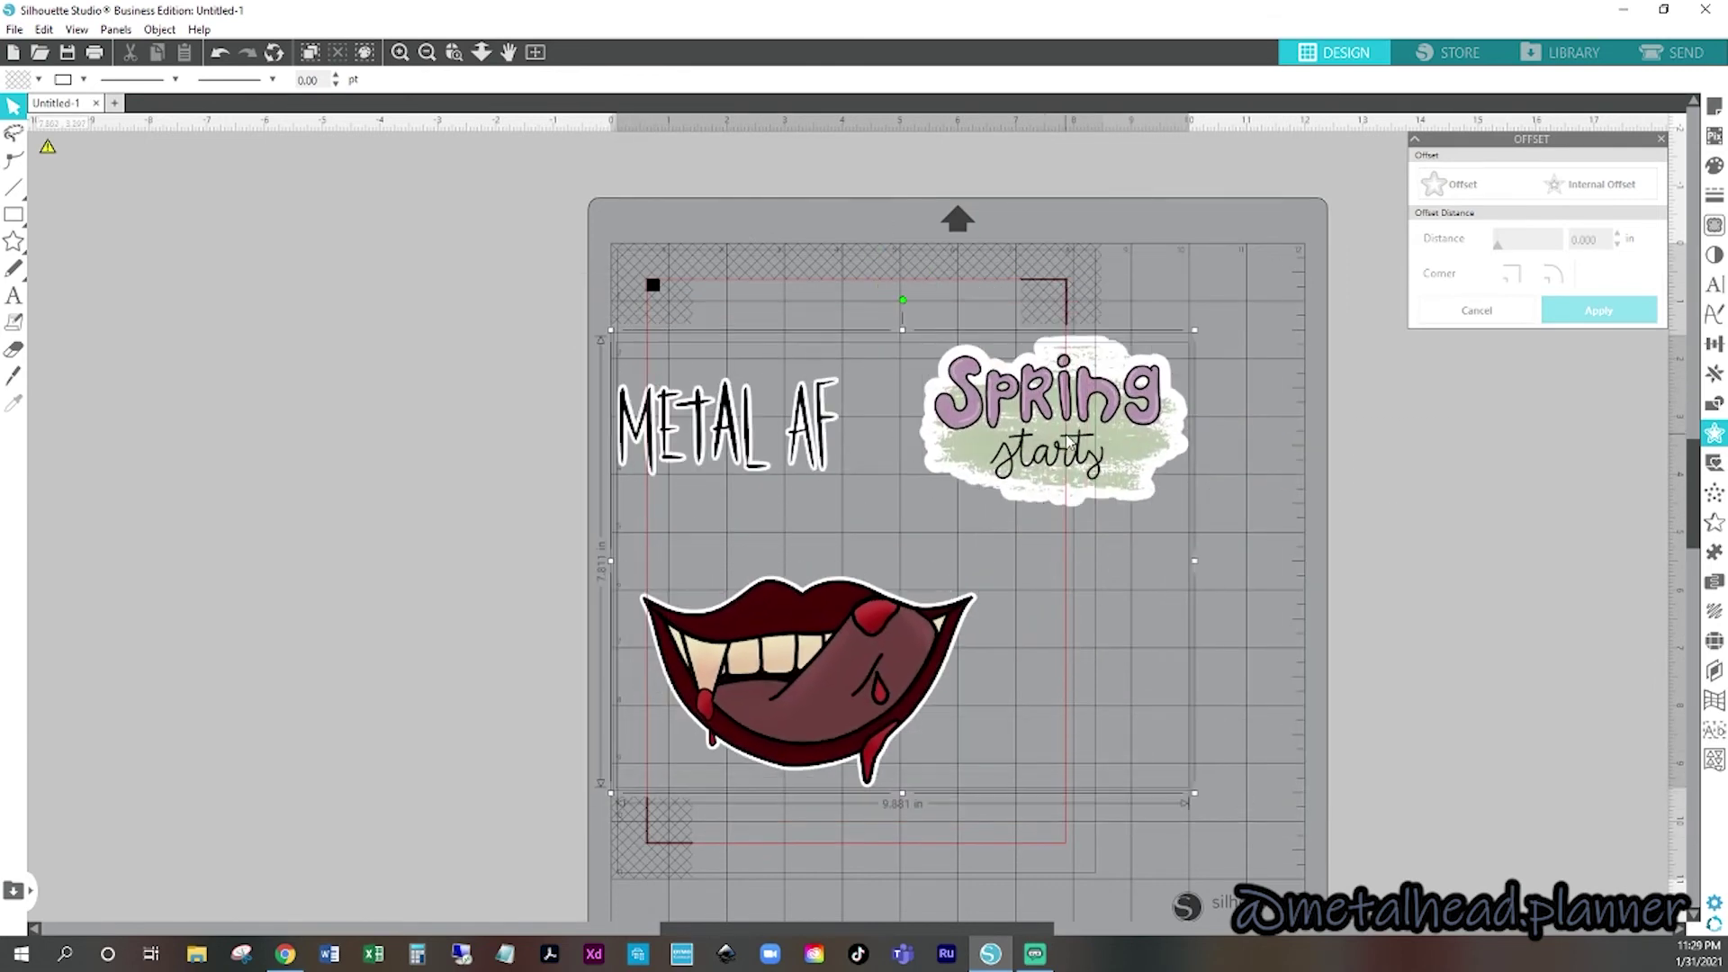
- Check the contents of the CUT and NO CUT layers by toggling the visibility of each
click(1715, 670)
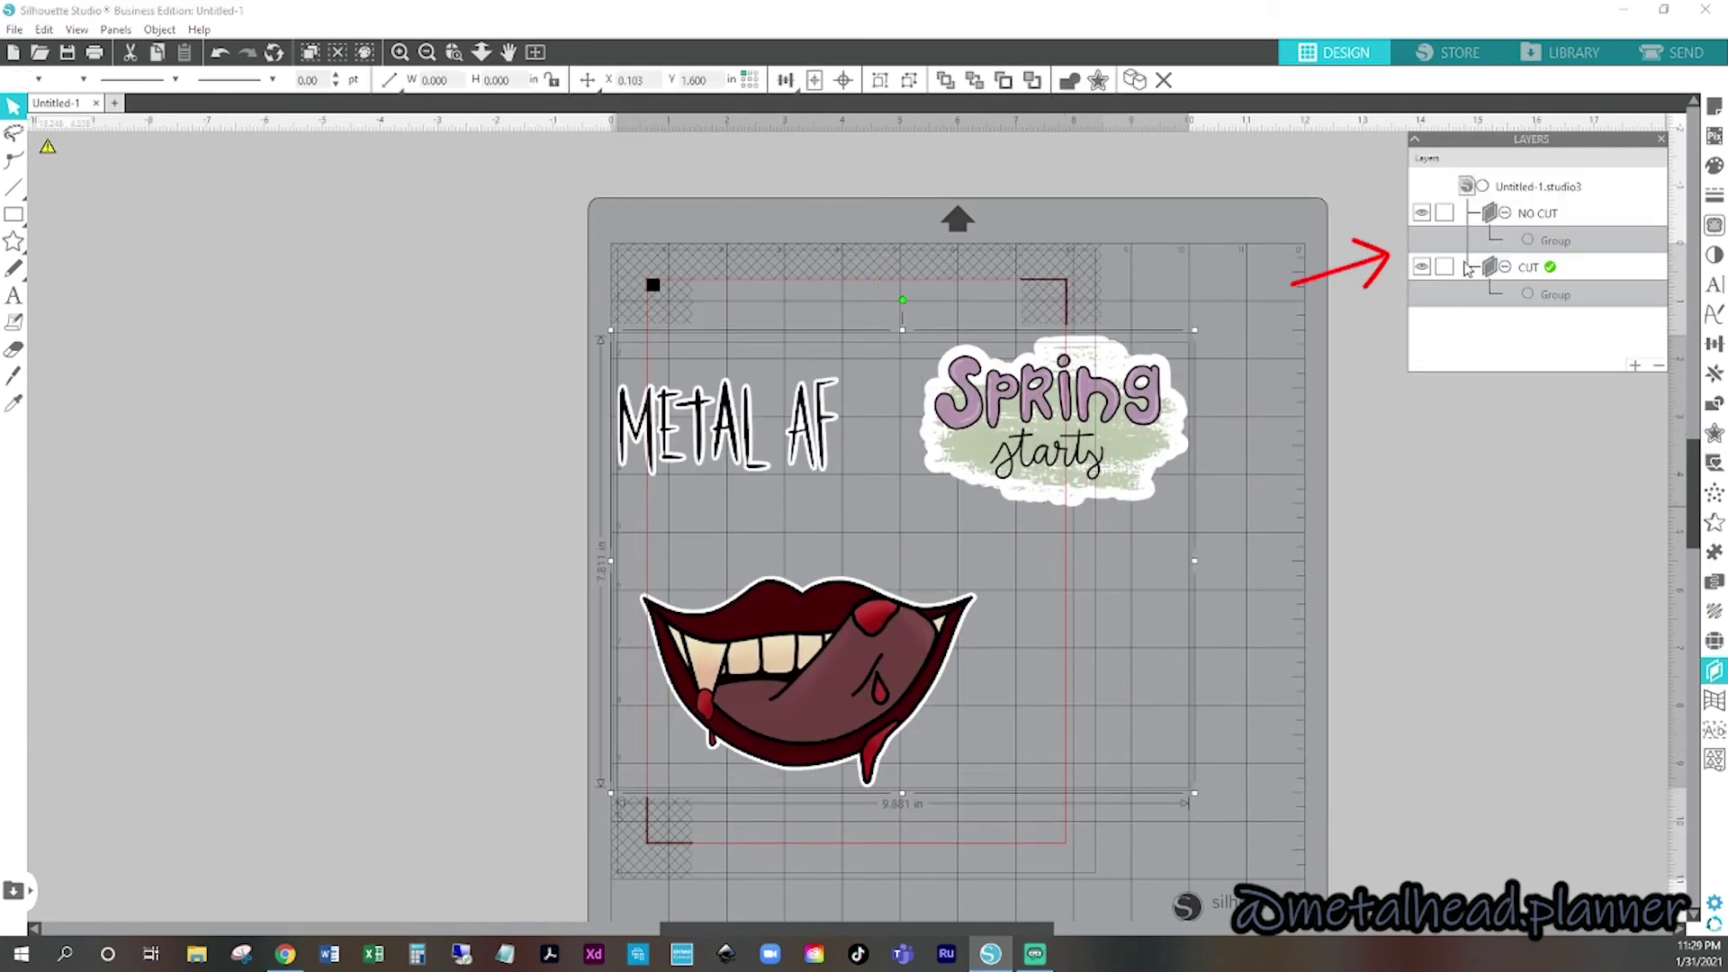
click(1422, 267)
click(1423, 267)
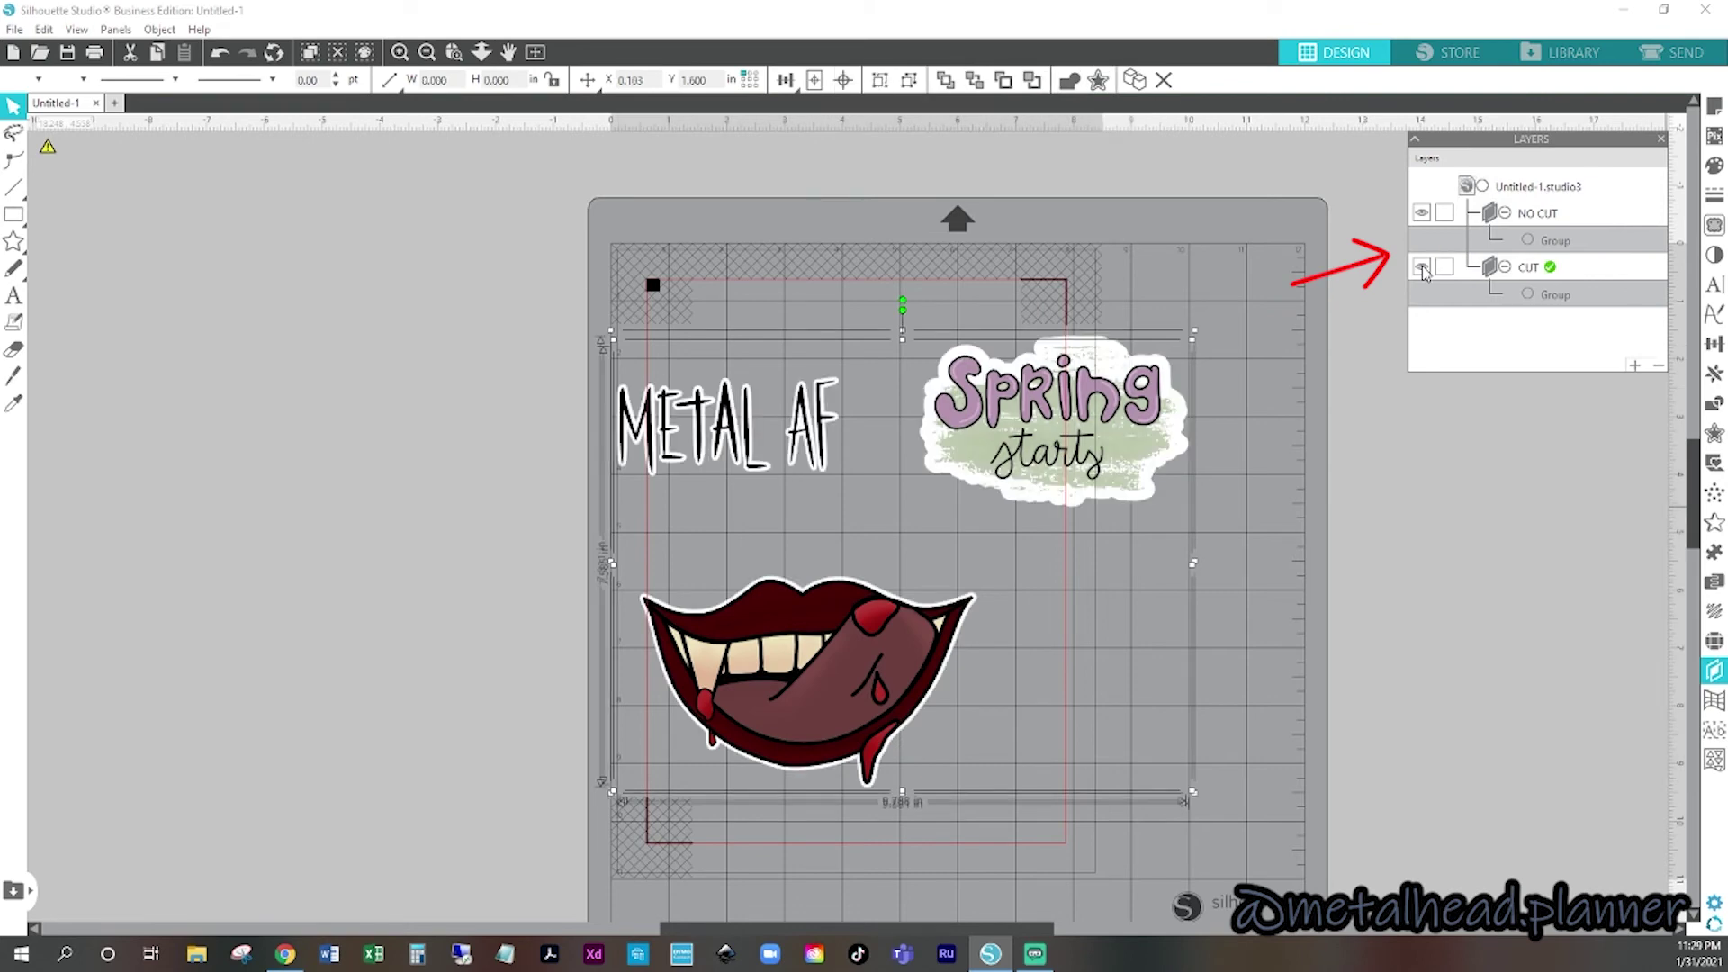
click(1422, 214)
click(1422, 215)
click(1294, 651)
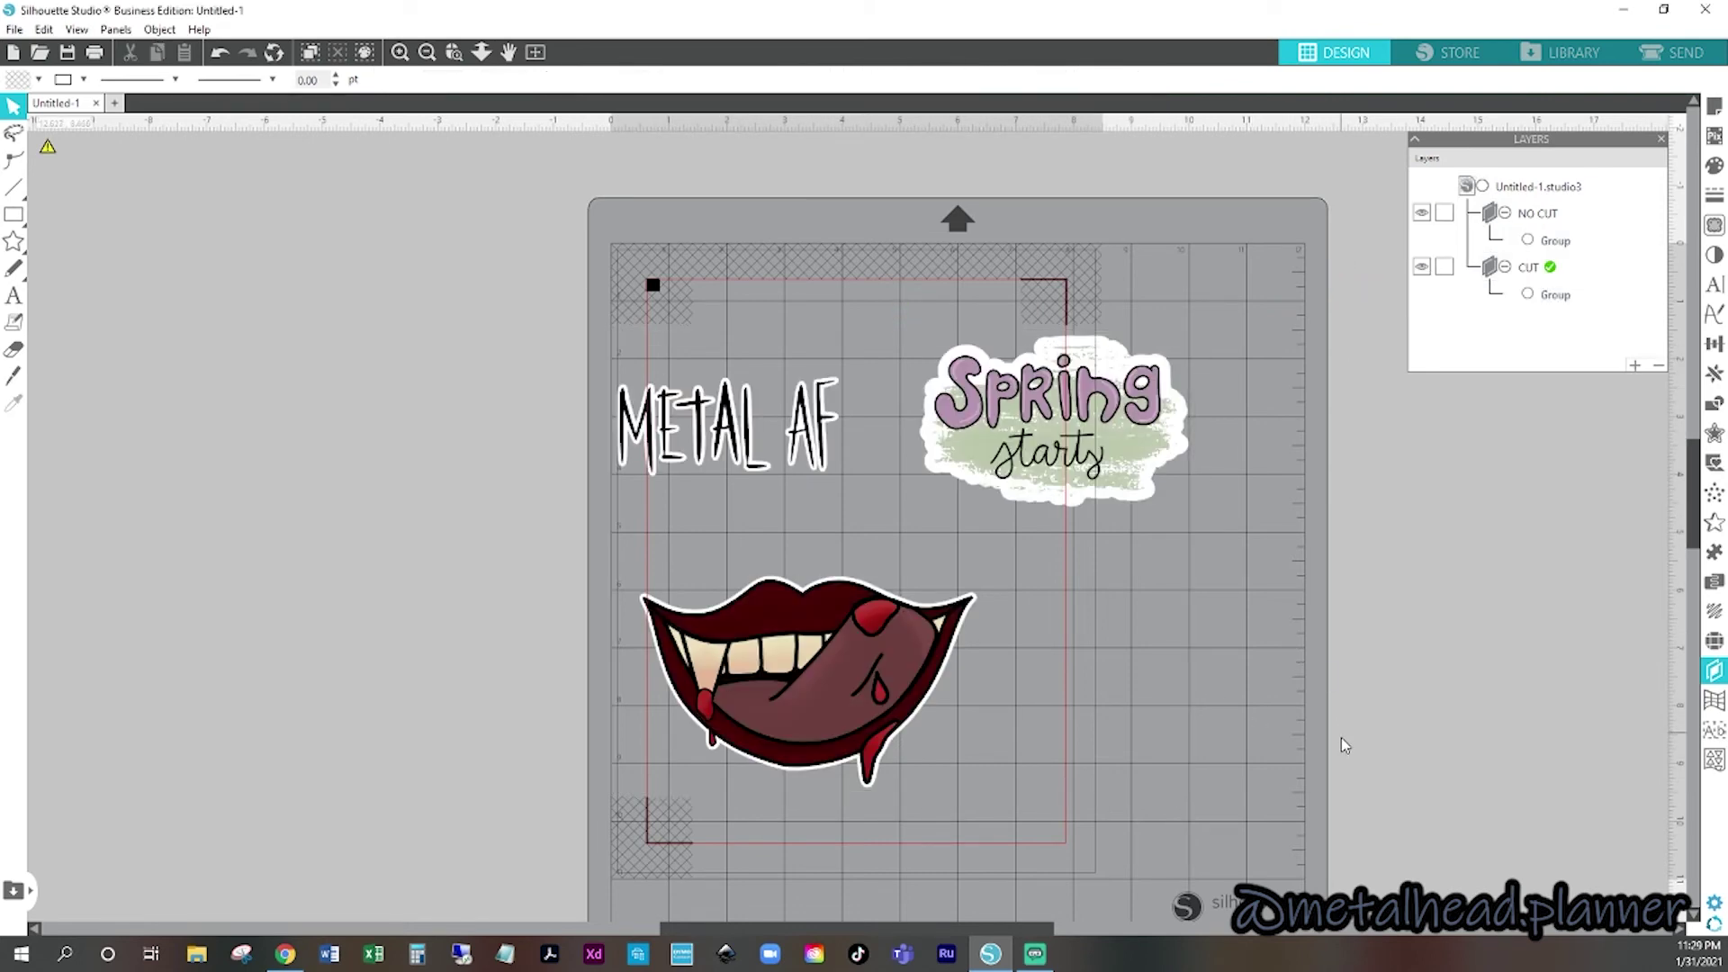
- Ungroup the artwork group and the white cut shape group together
drag(1340, 739, 684, 365)
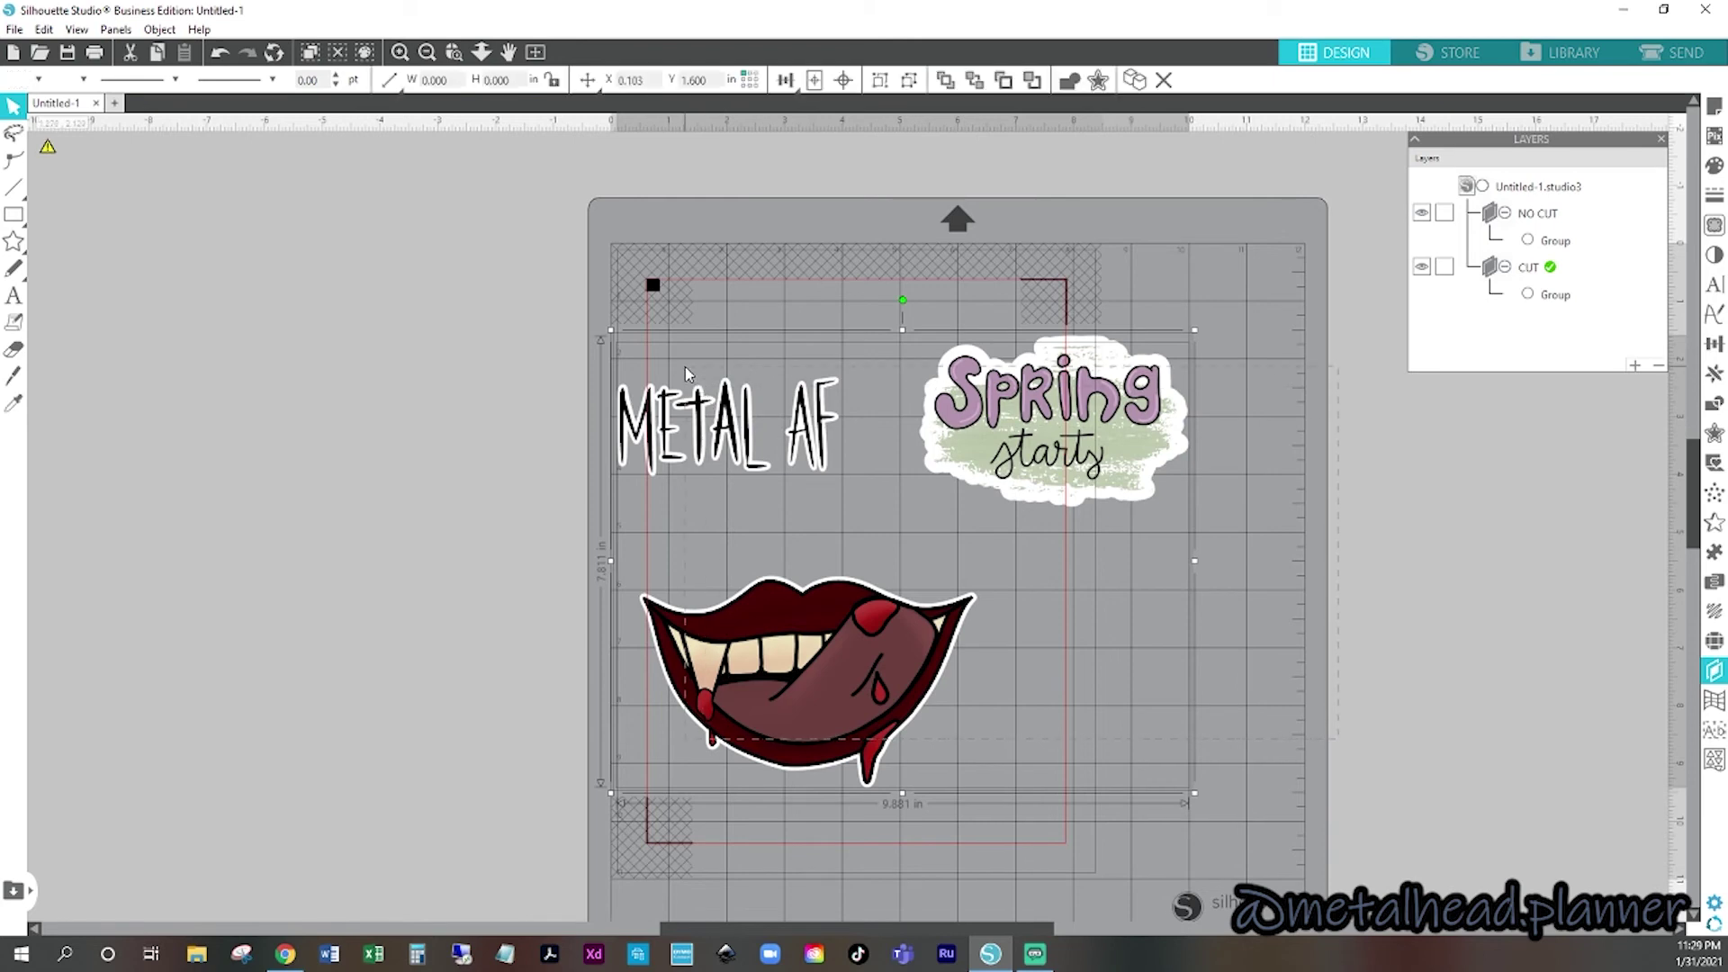
right_click(1103, 441)
click(1160, 729)
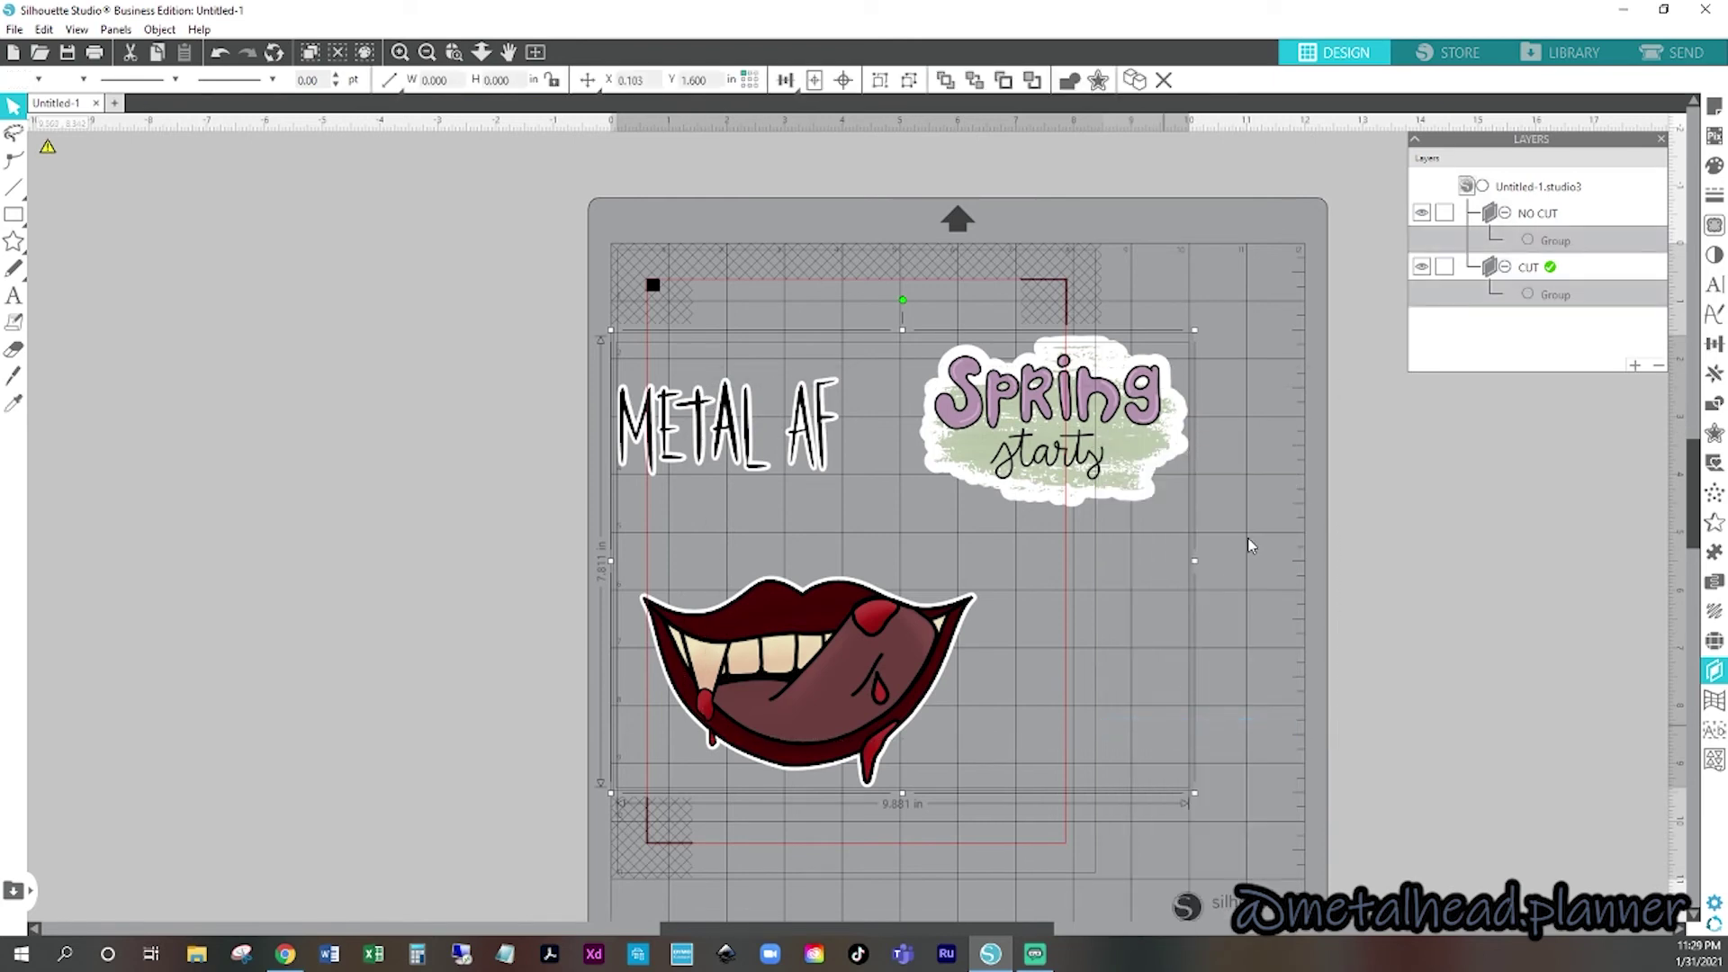
- Move the Spring sticker with its backing to about X 6.51, Y 0.74 in and the METAL AF sticker to about X 0.42, Y 1.51 in
click(977, 353)
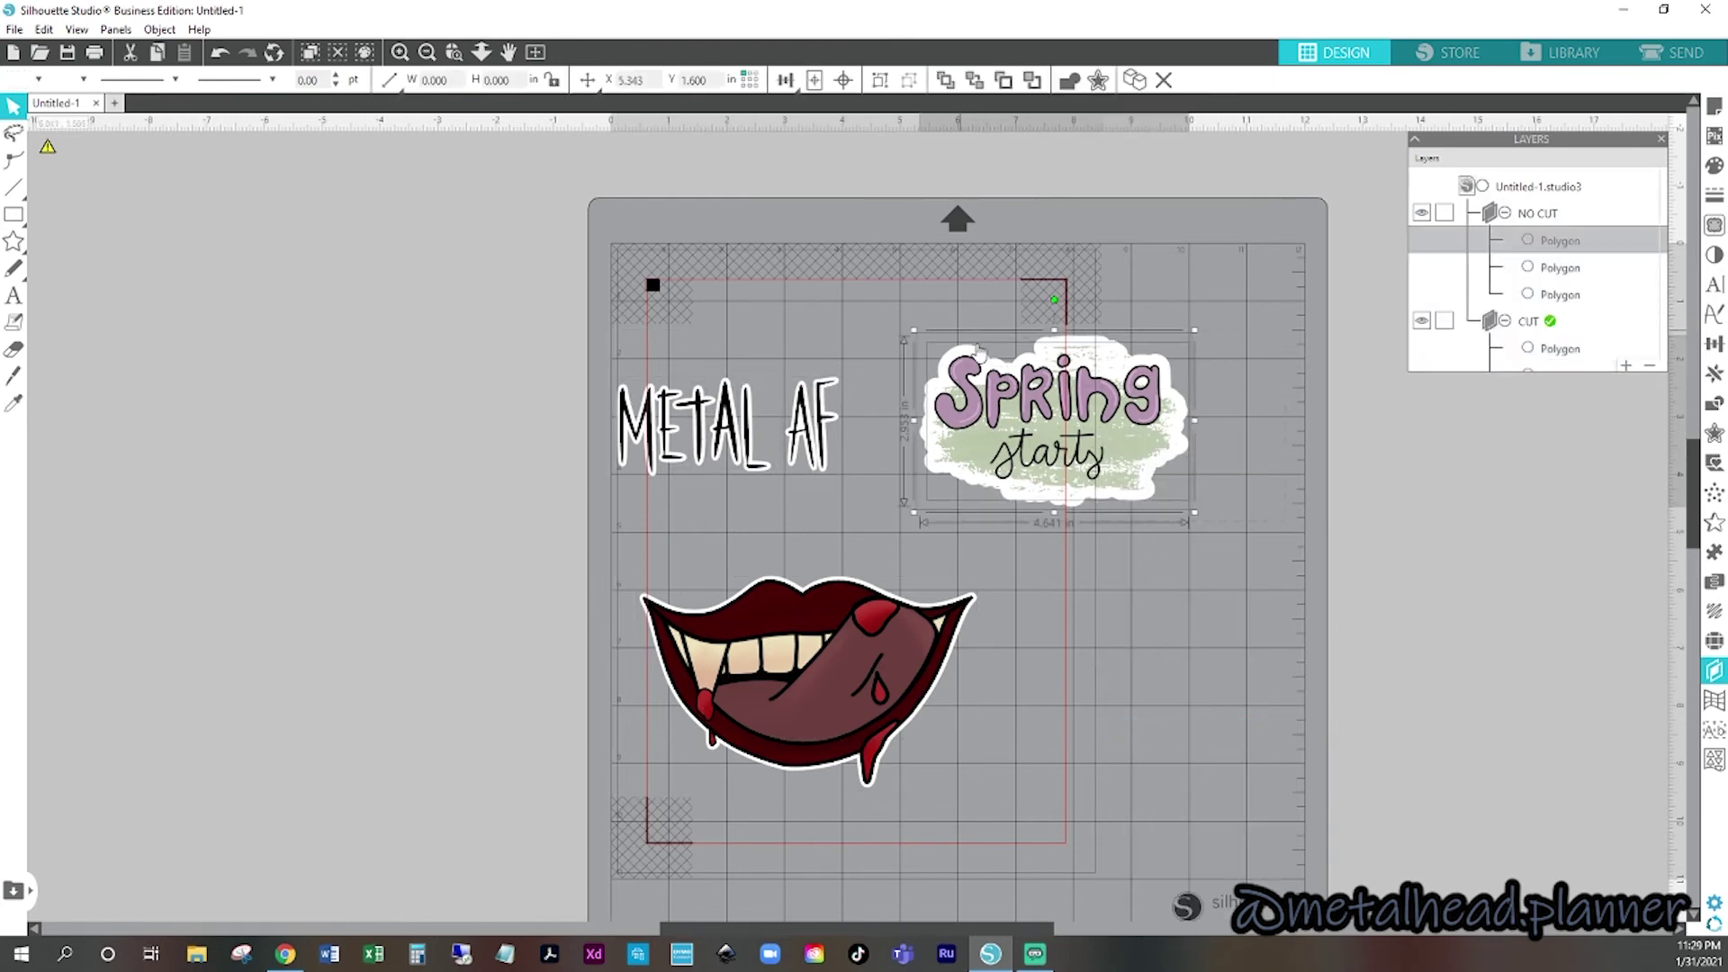
drag(1063, 416, 1129, 368)
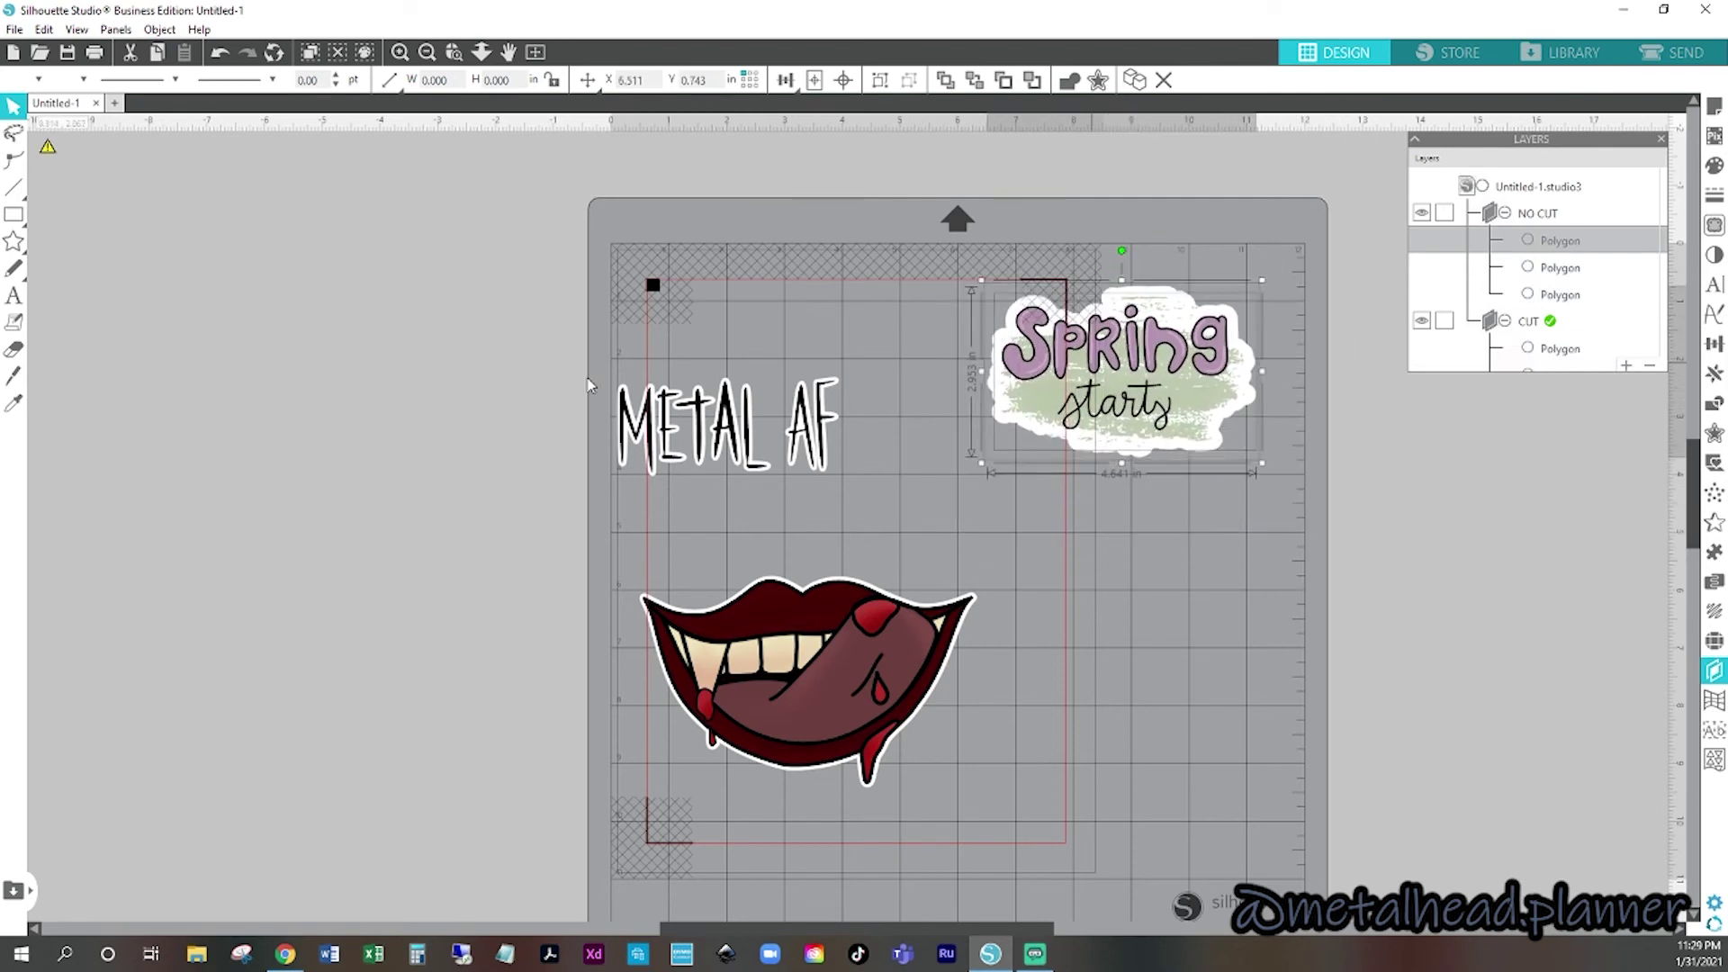
click(729, 450)
mouse_move(729, 450)
mouse_down()
mouse_move(682, 409)
mouse_move(764, 365)
mouse_move(720, 400)
mouse_move(830, 397)
mouse_up()
click(878, 508)
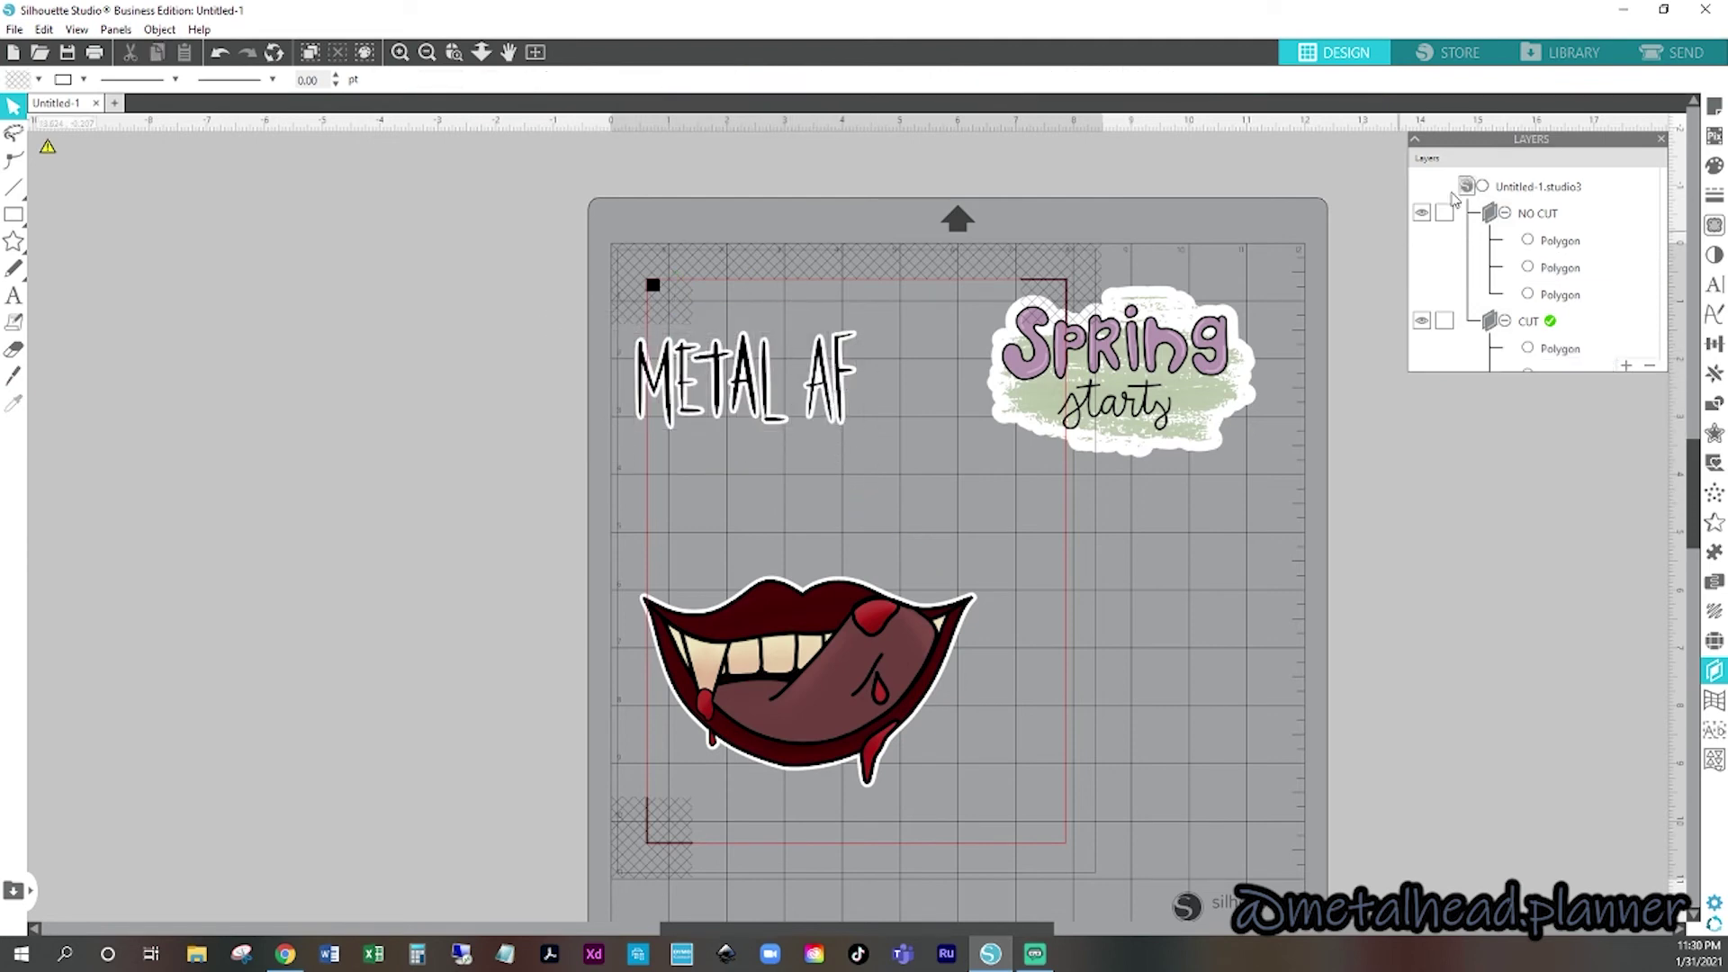
- Hide the NO CUT layer and offset the white METAL AF letters by 0.125 in with rounded corners
click(1421, 216)
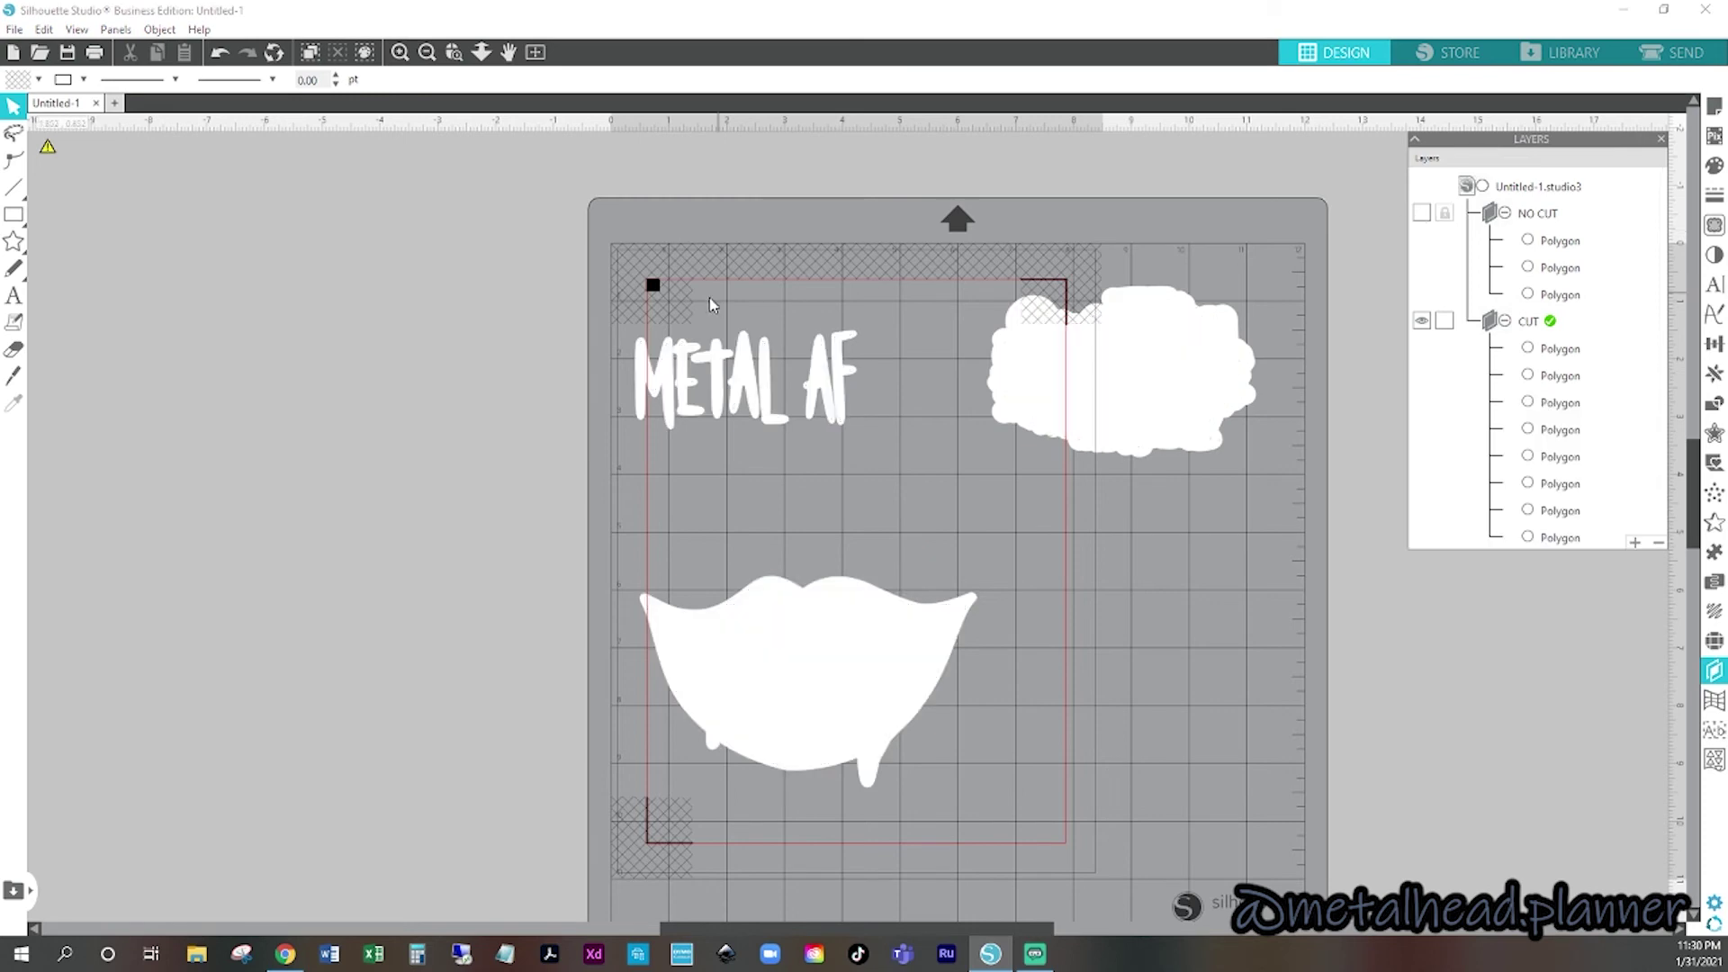
drag(628, 326, 936, 441)
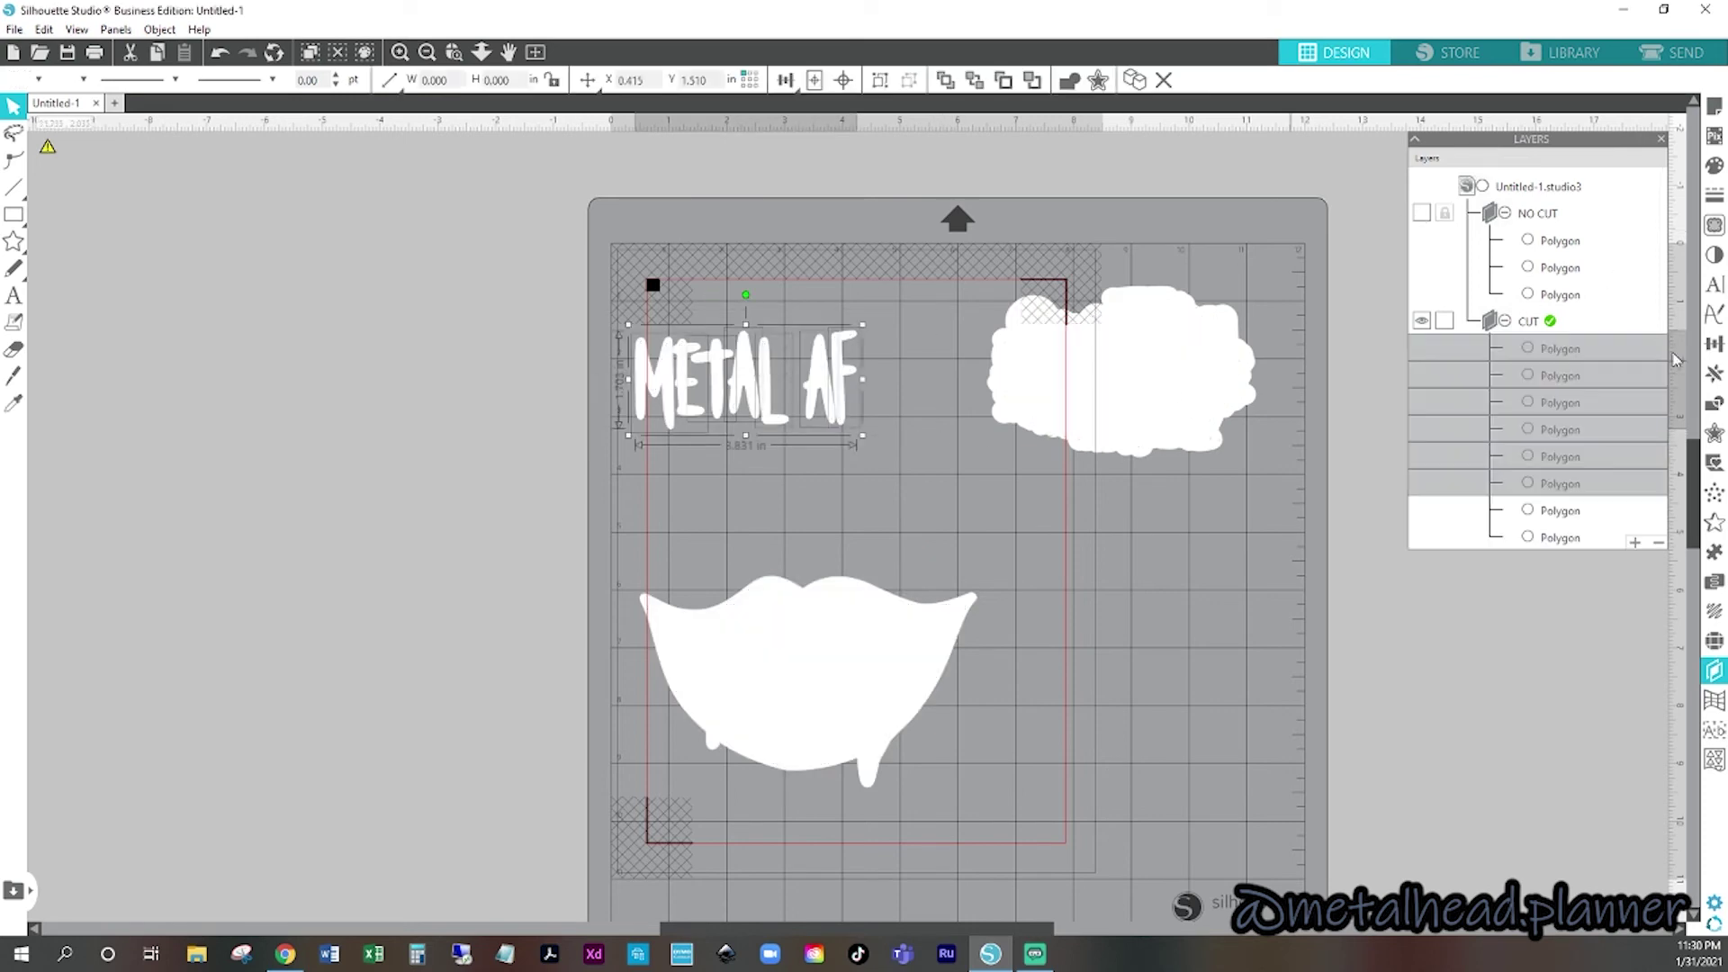
click(1714, 432)
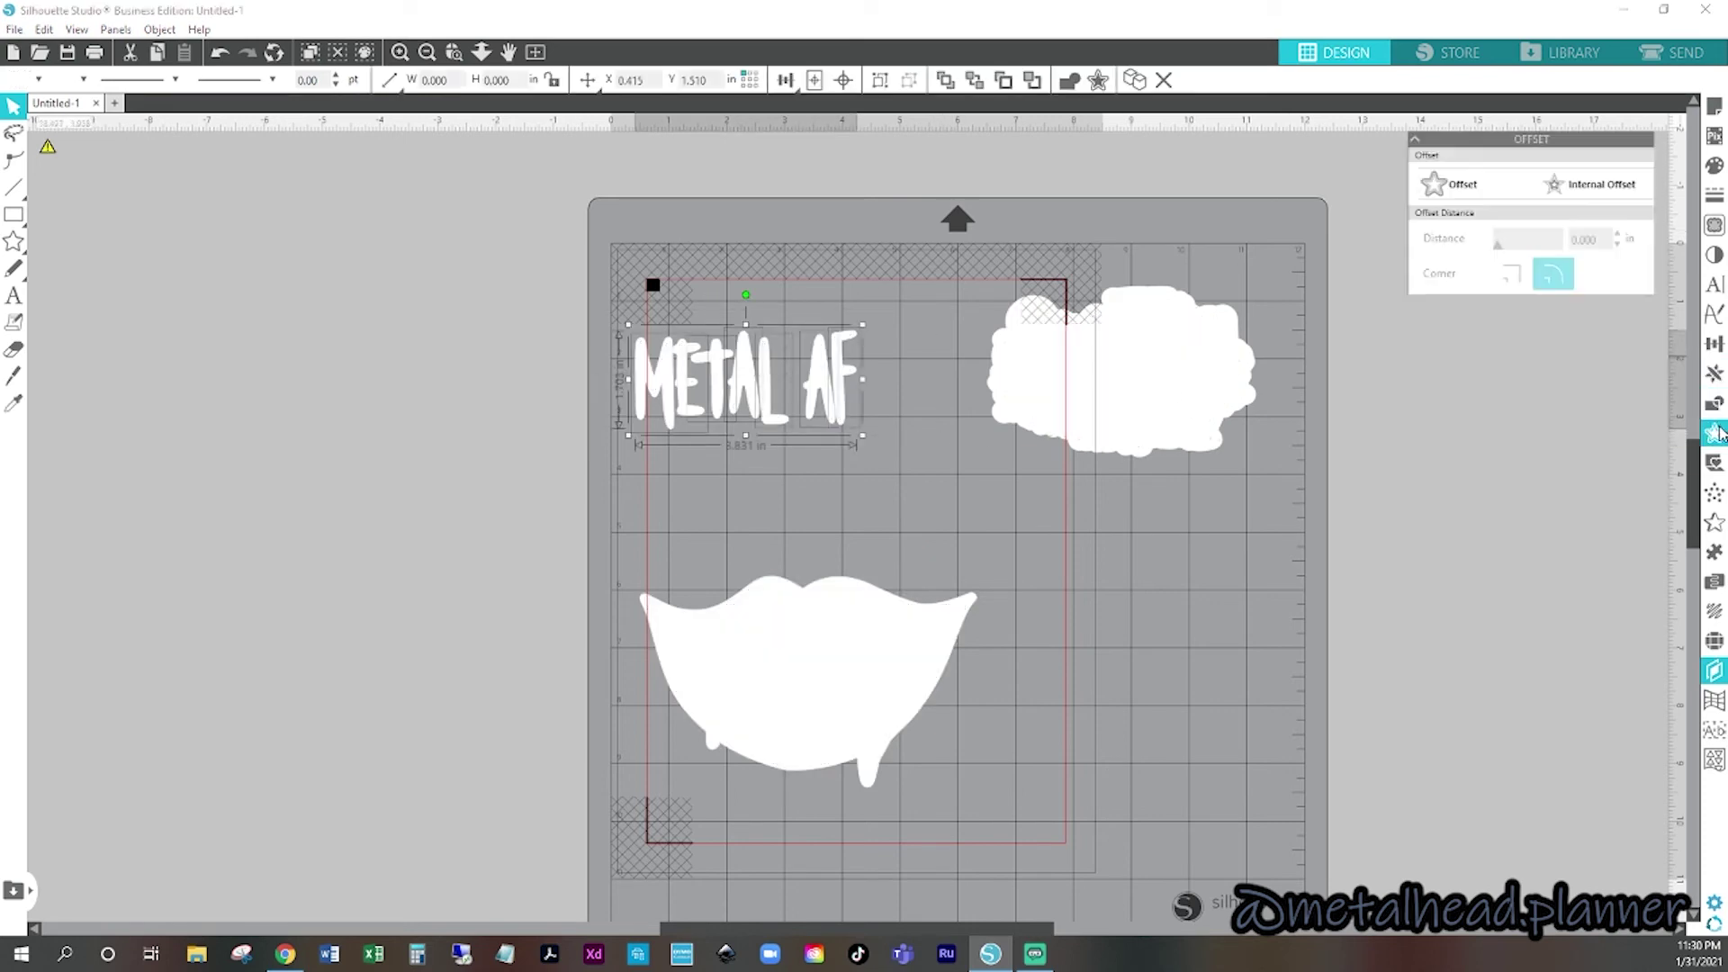
click(1485, 193)
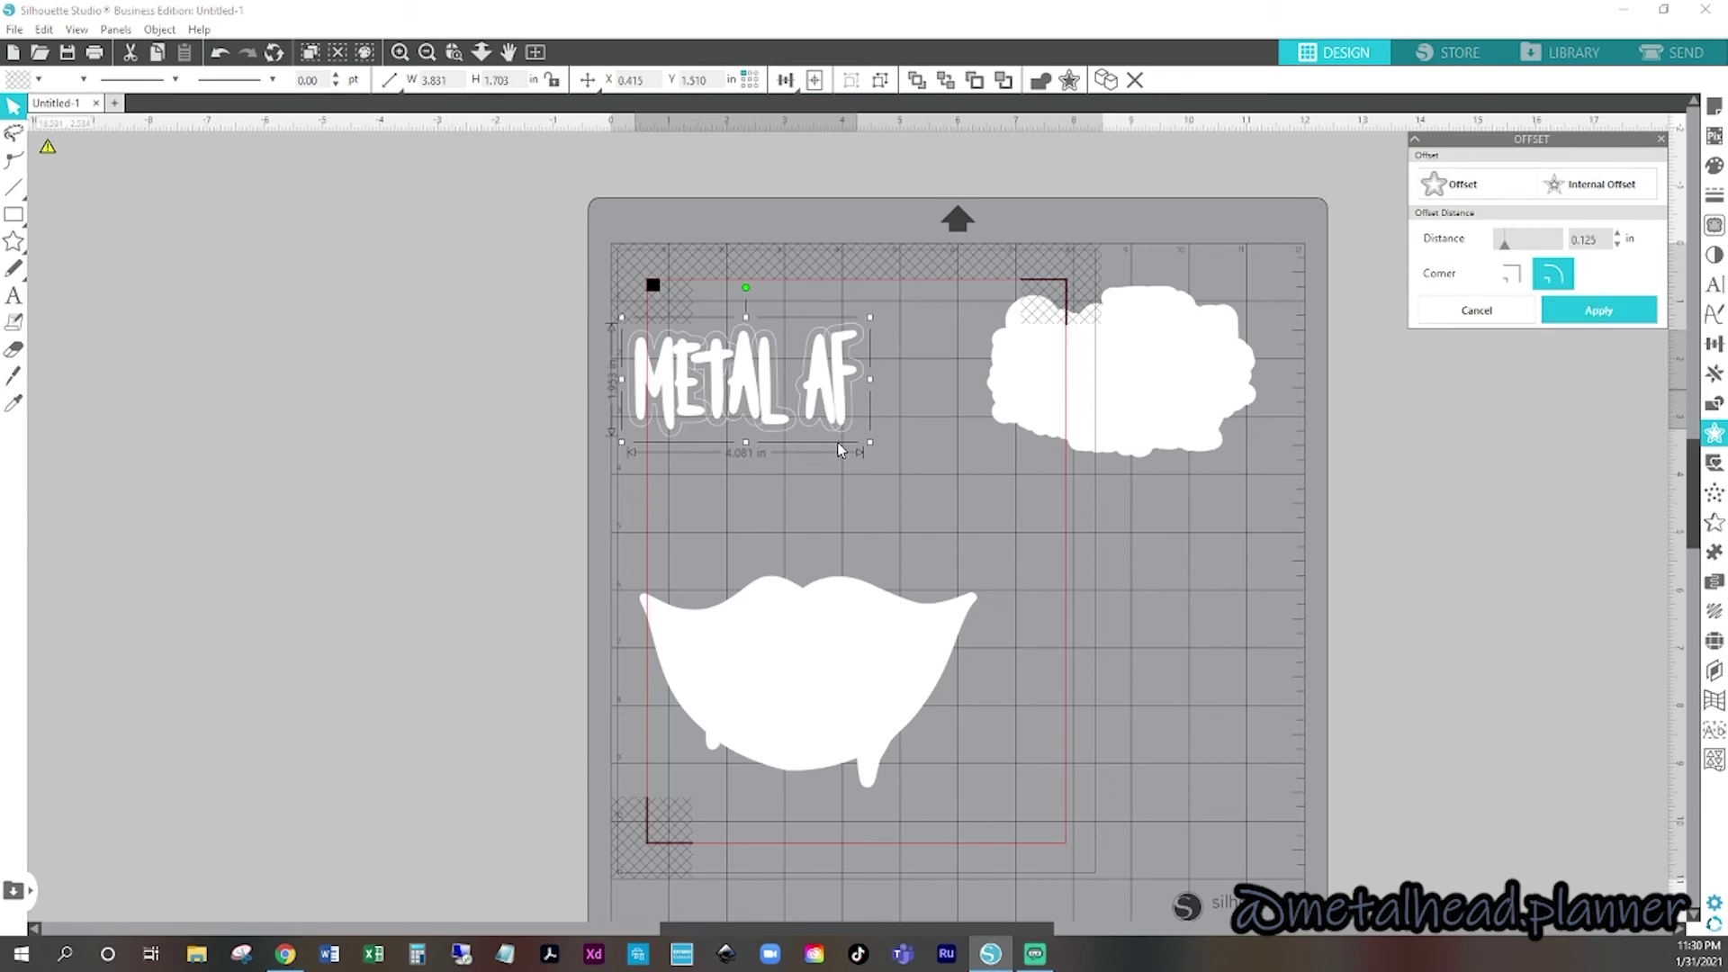
click(1292, 575)
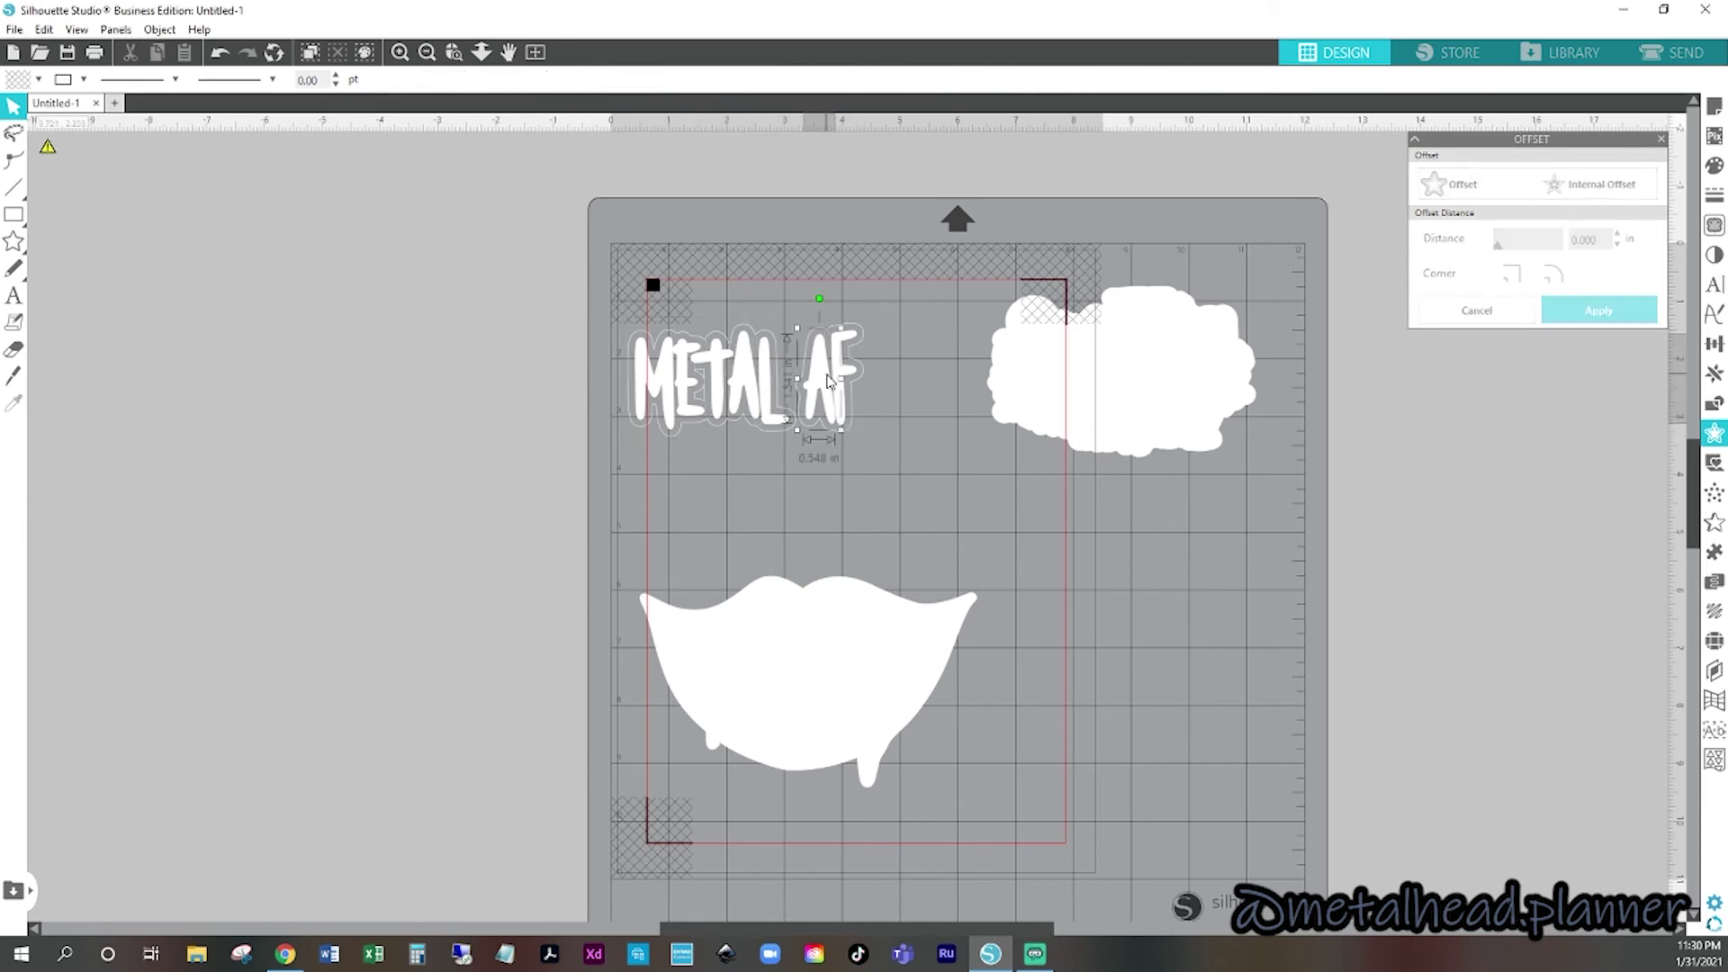
- Delete the original white METAL AF letters, keeping only their offset outlines
click(829, 381)
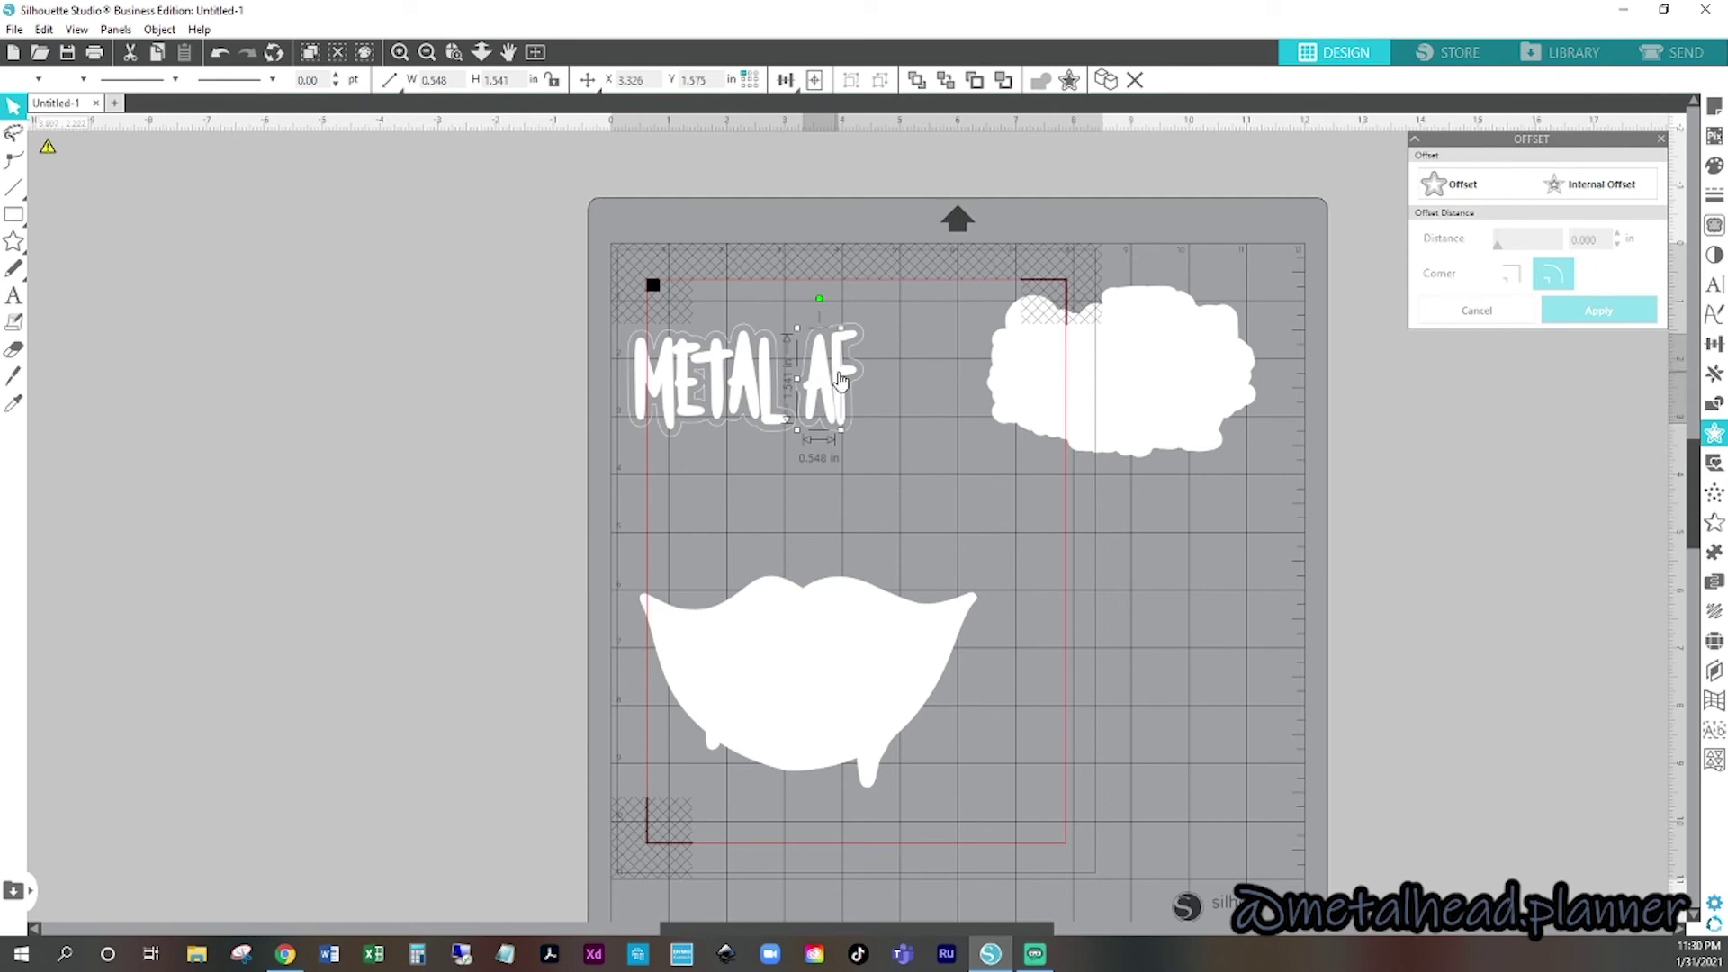
shift+click(717, 382)
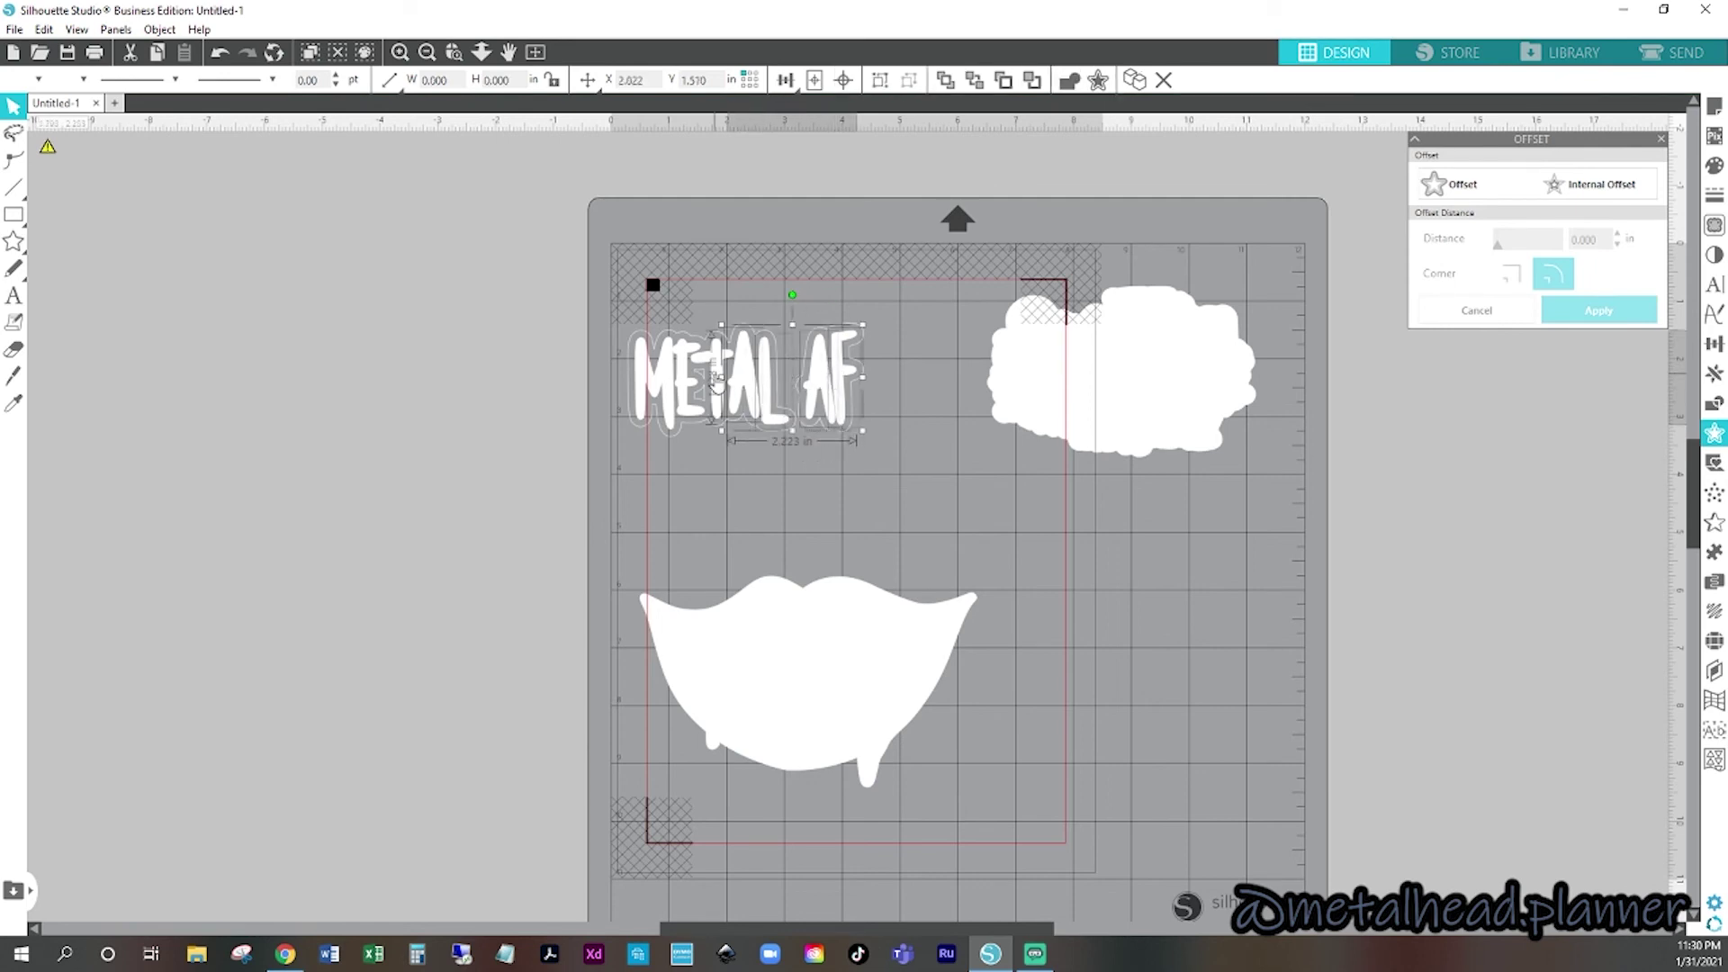
shift+click(678, 376)
key(Delete)
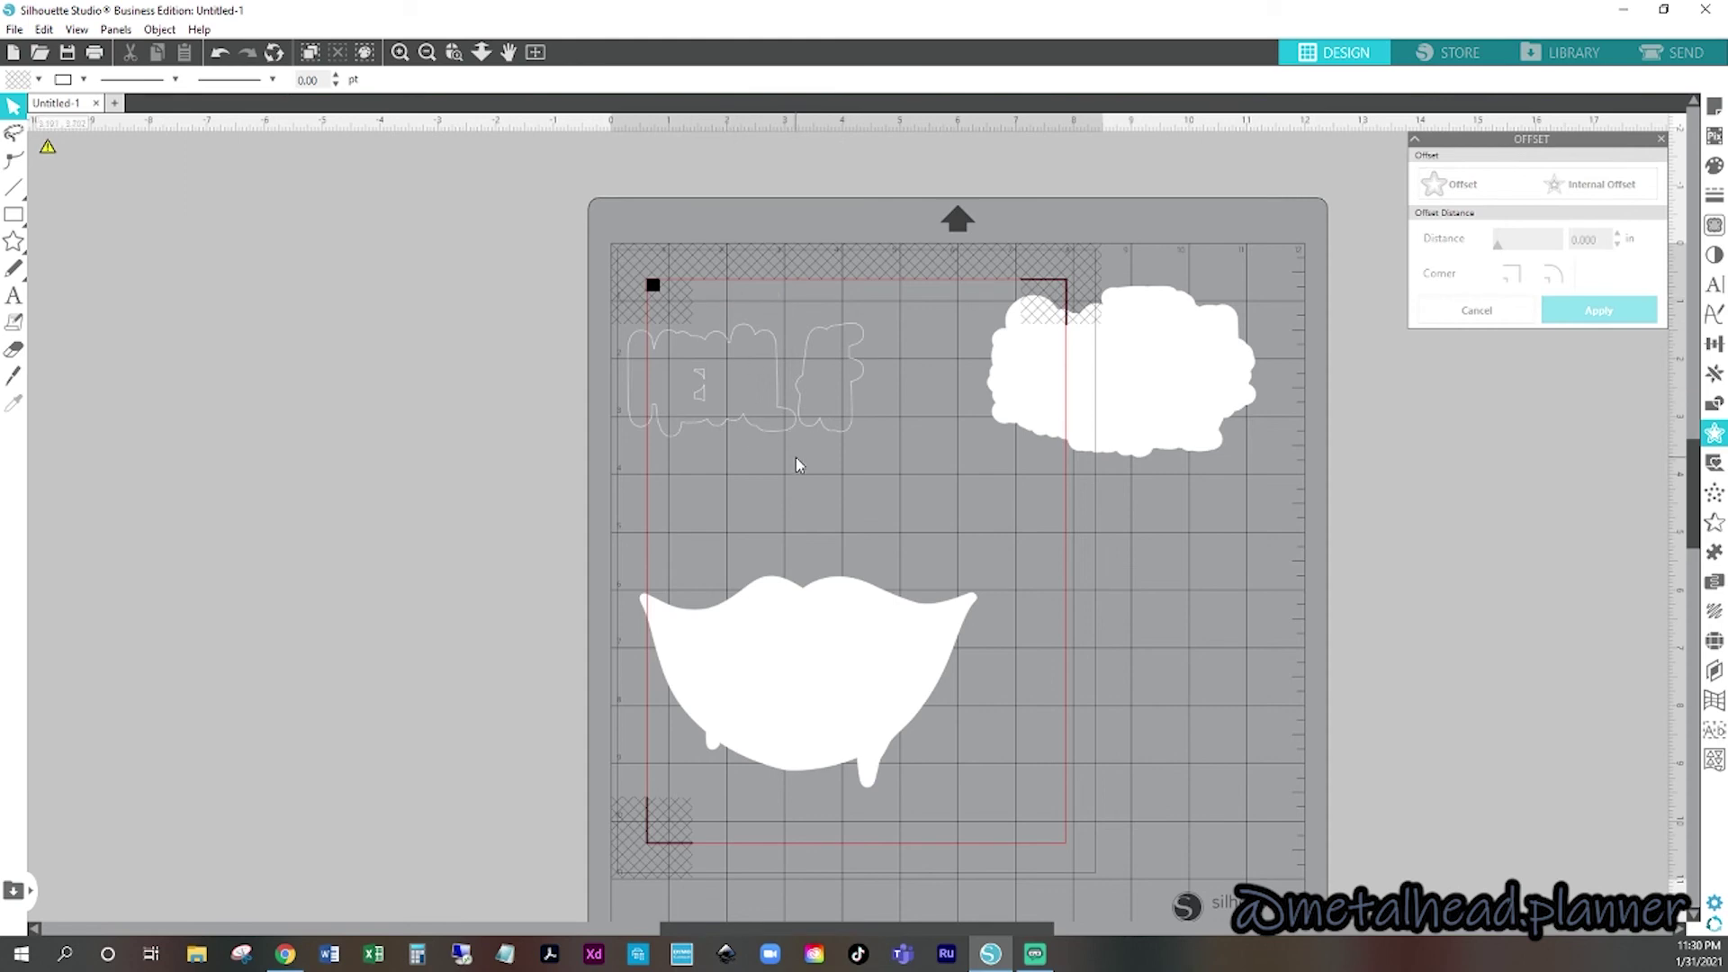
- Edit the points of the AF offset outline so its lower-left corner extends over the end of the METAL outline
scroll(868, 357, up, 8)
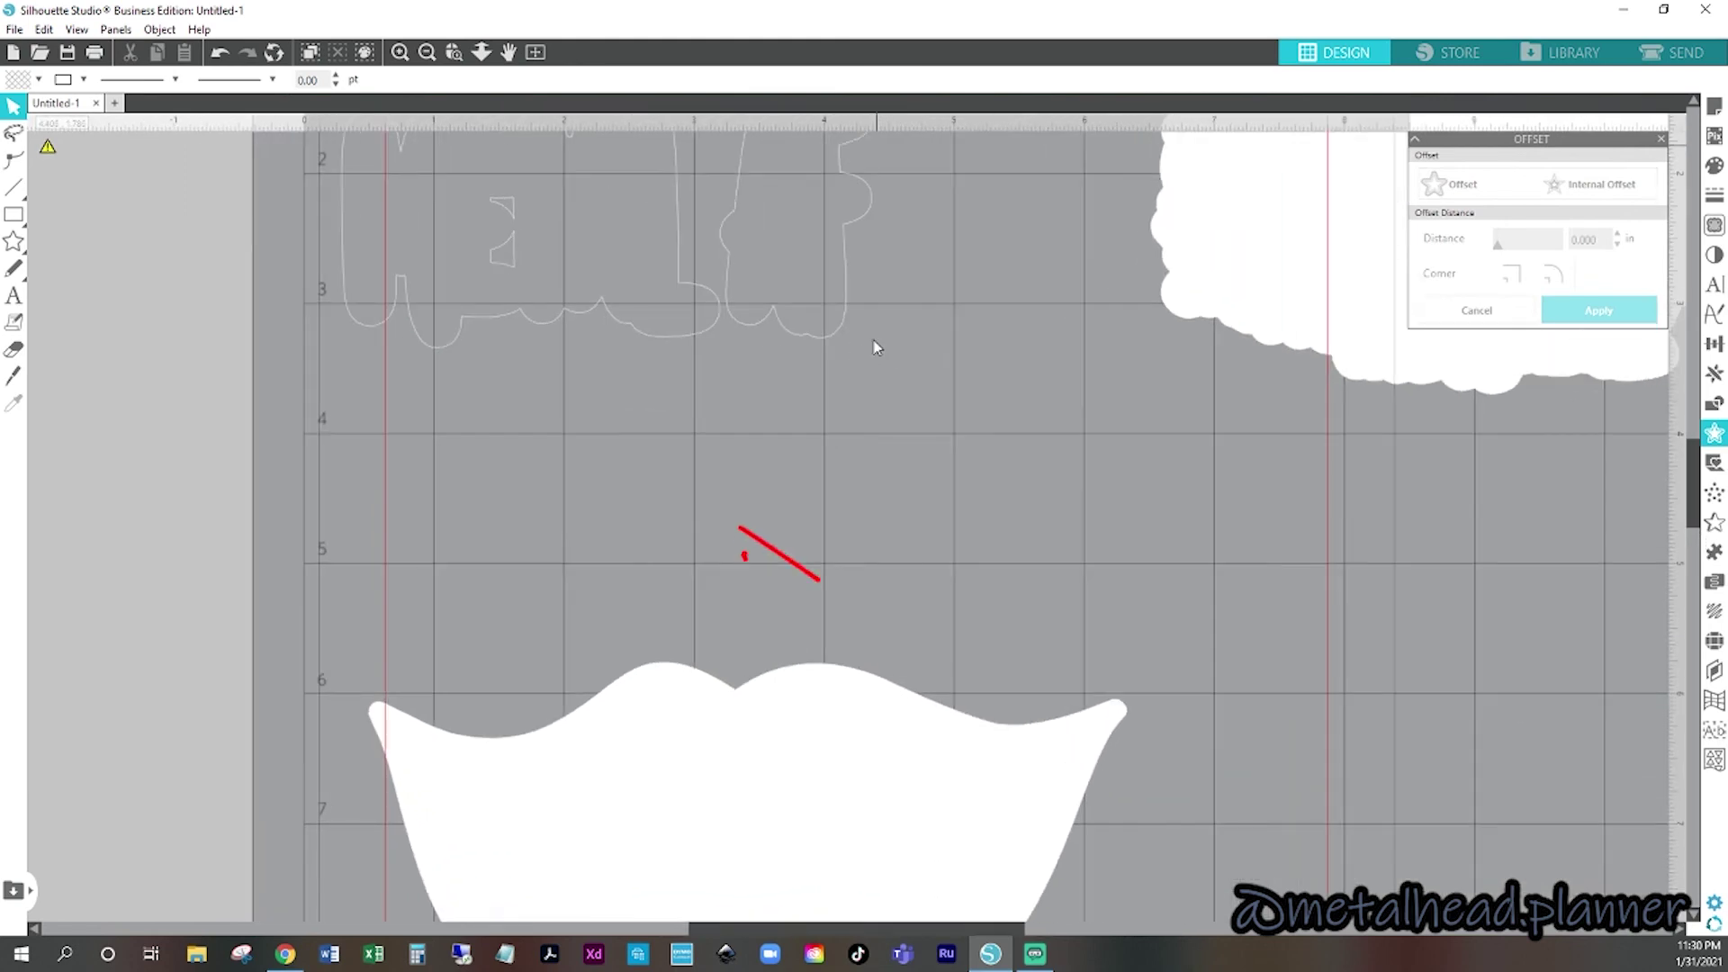
scroll(772, 307, up, 1)
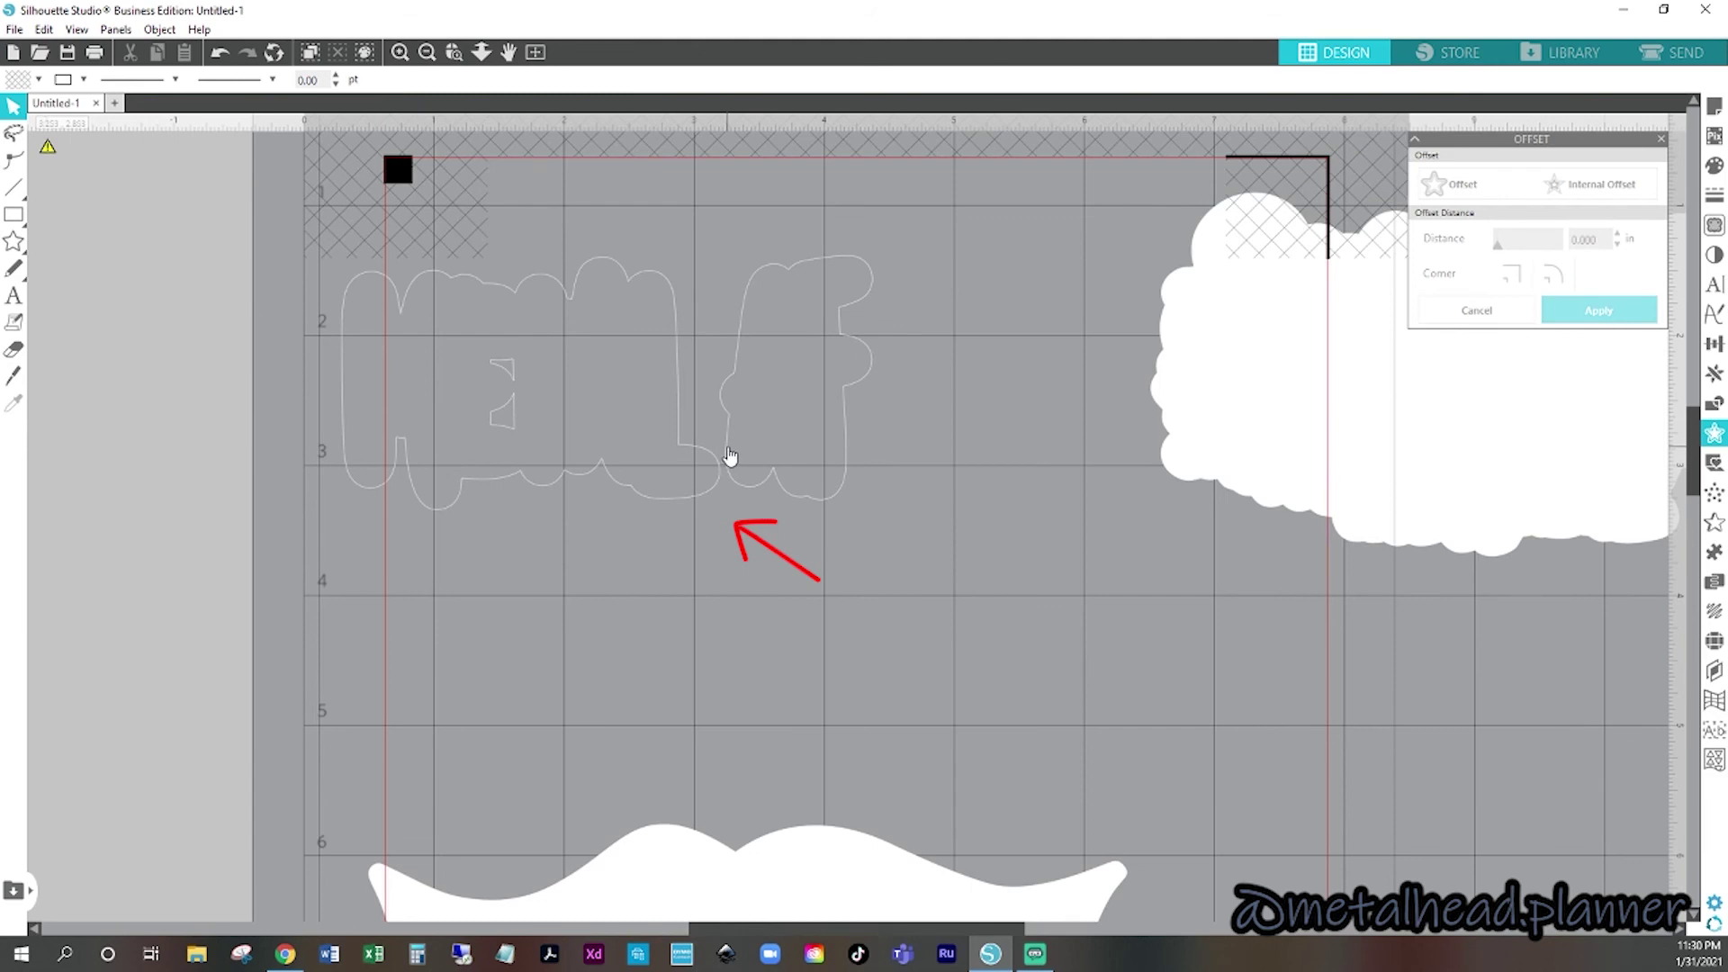
double_click(730, 456)
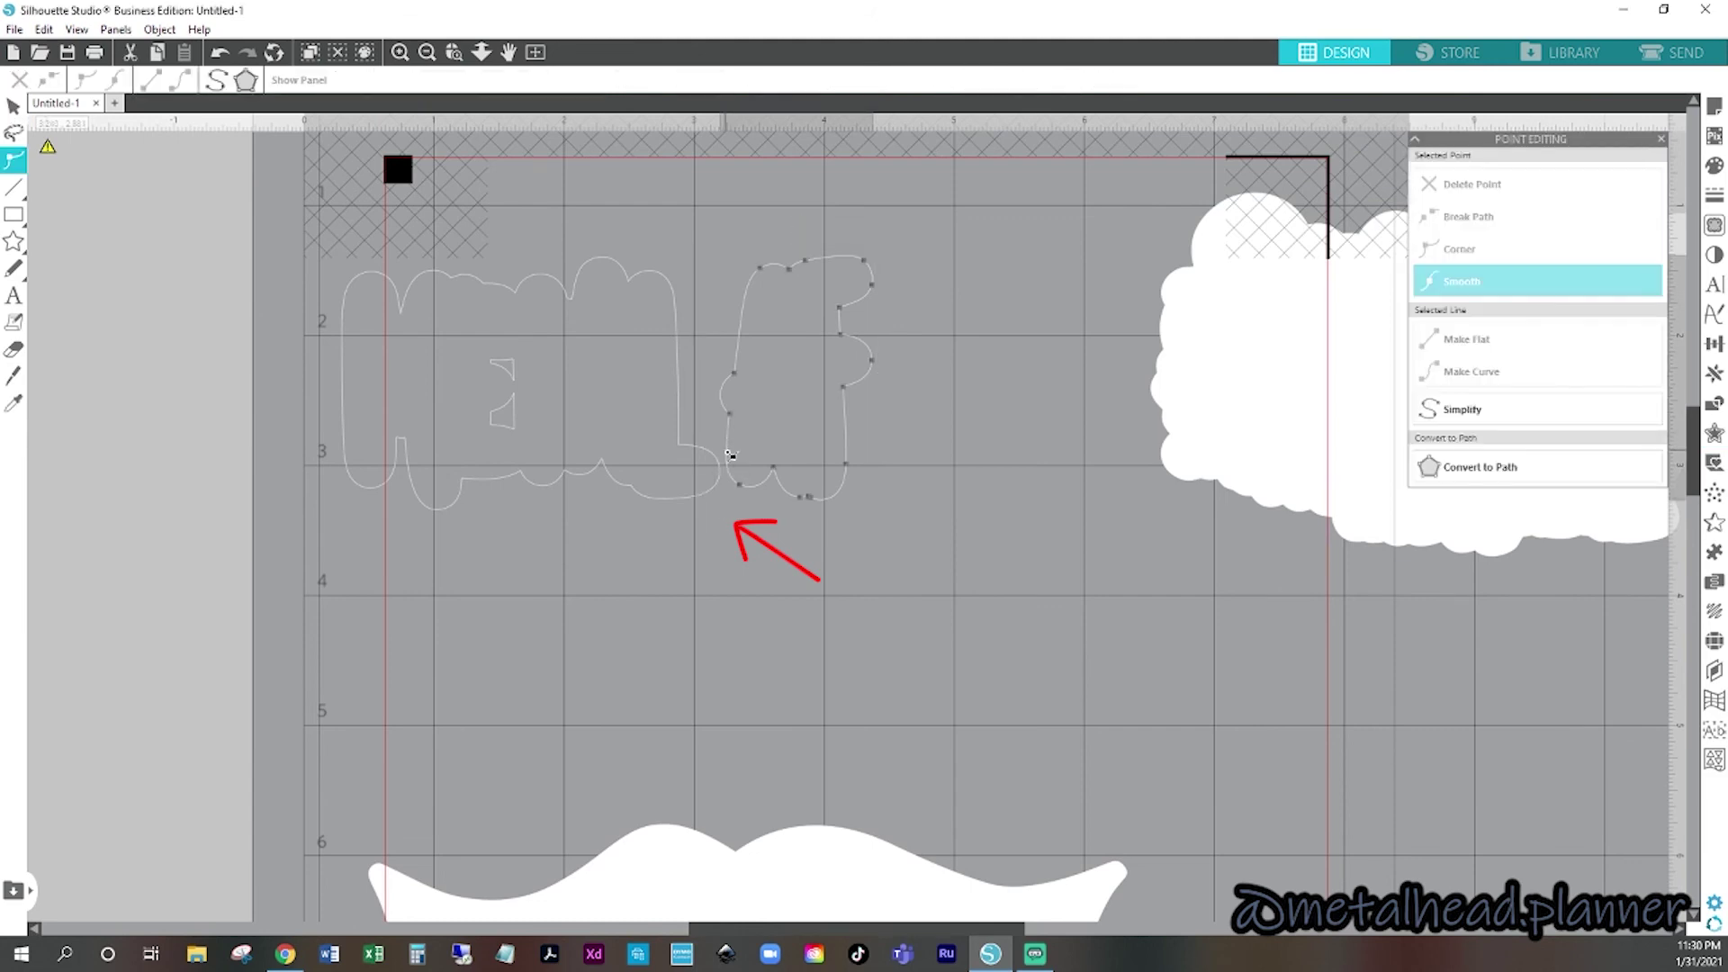
click(730, 457)
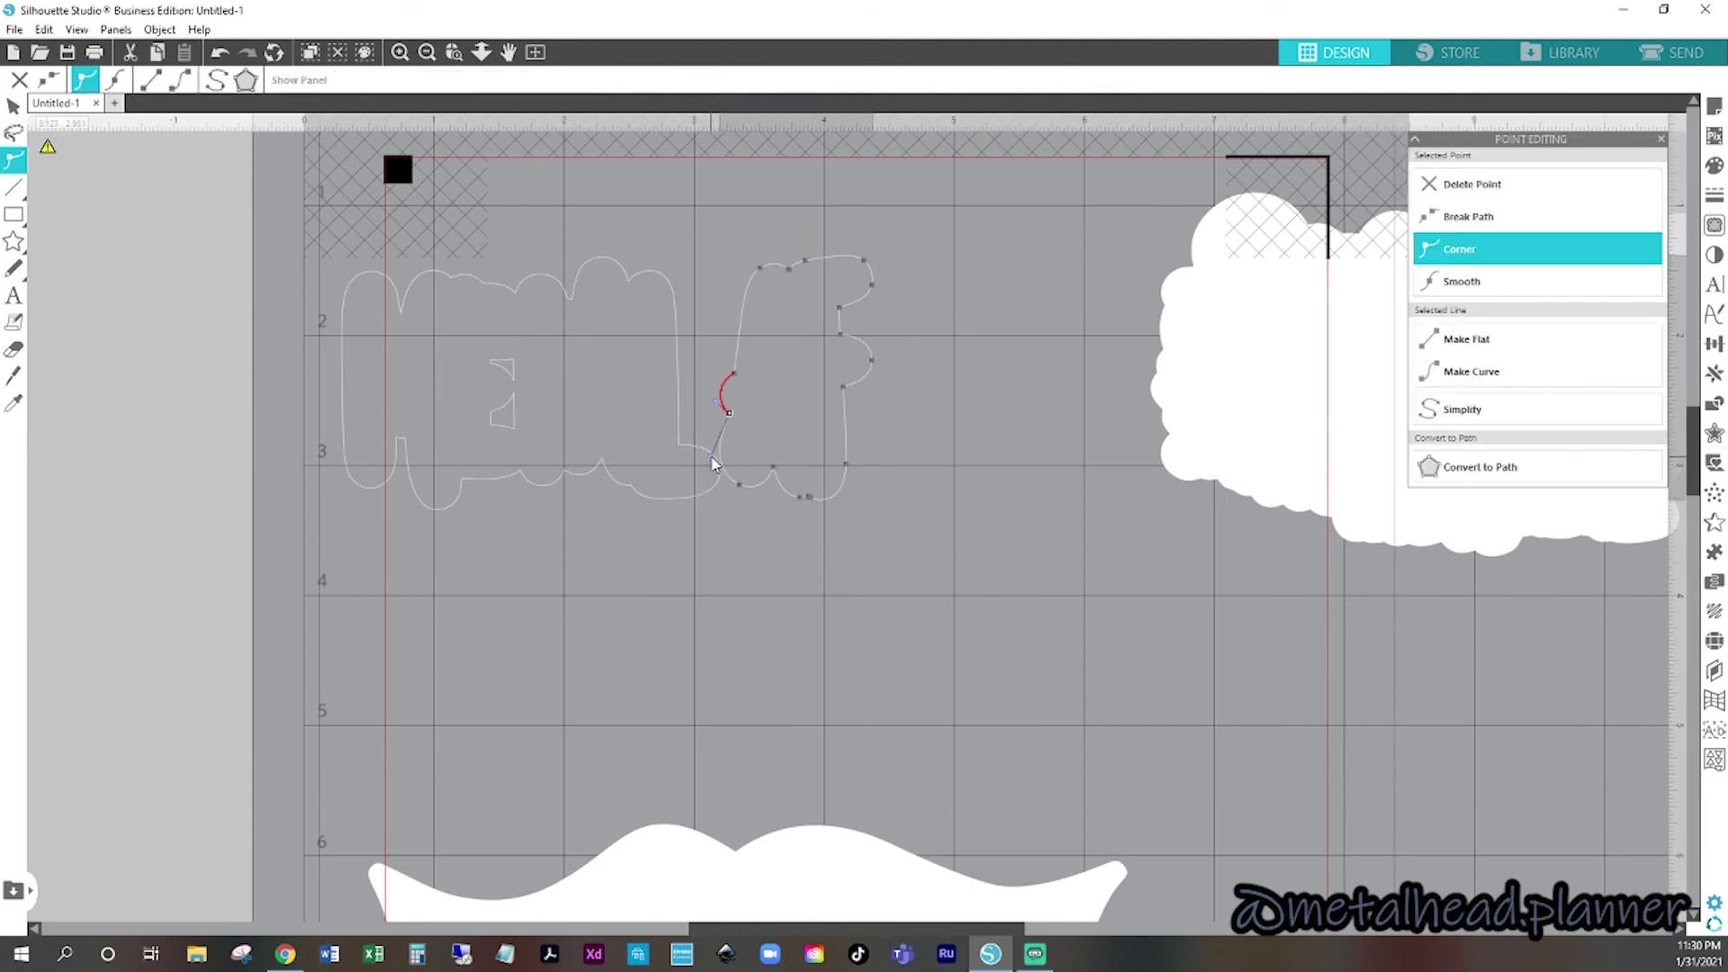
click(732, 484)
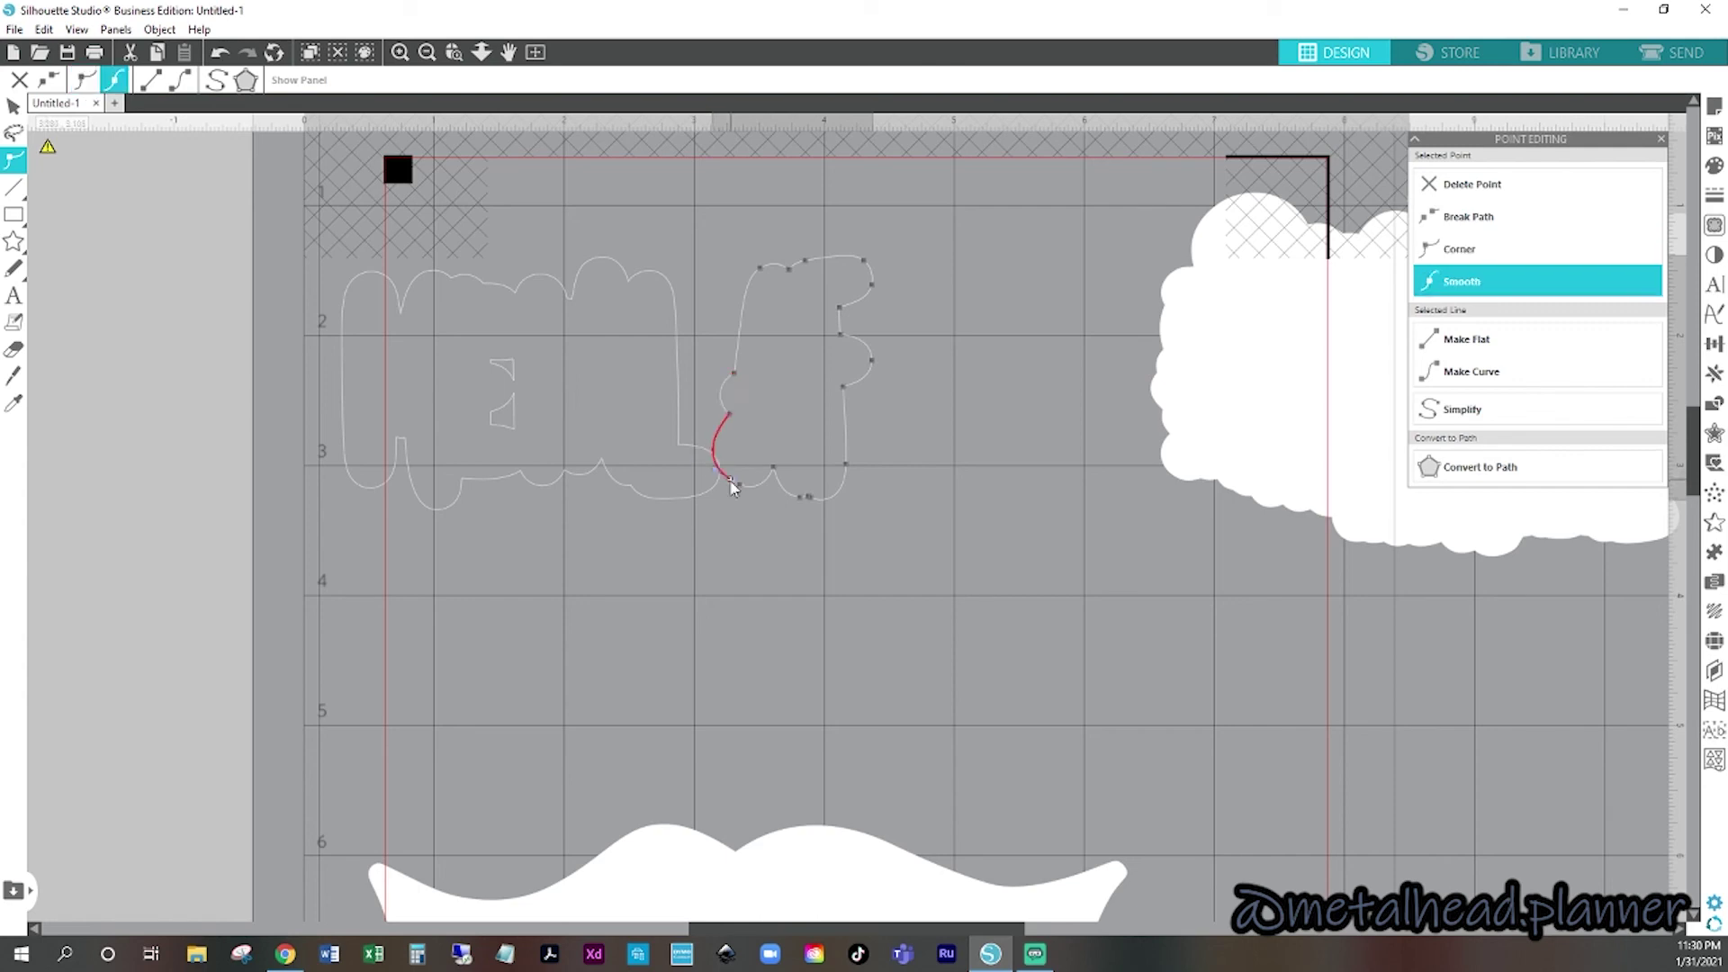
drag(734, 484, 693, 500)
double_click(746, 496)
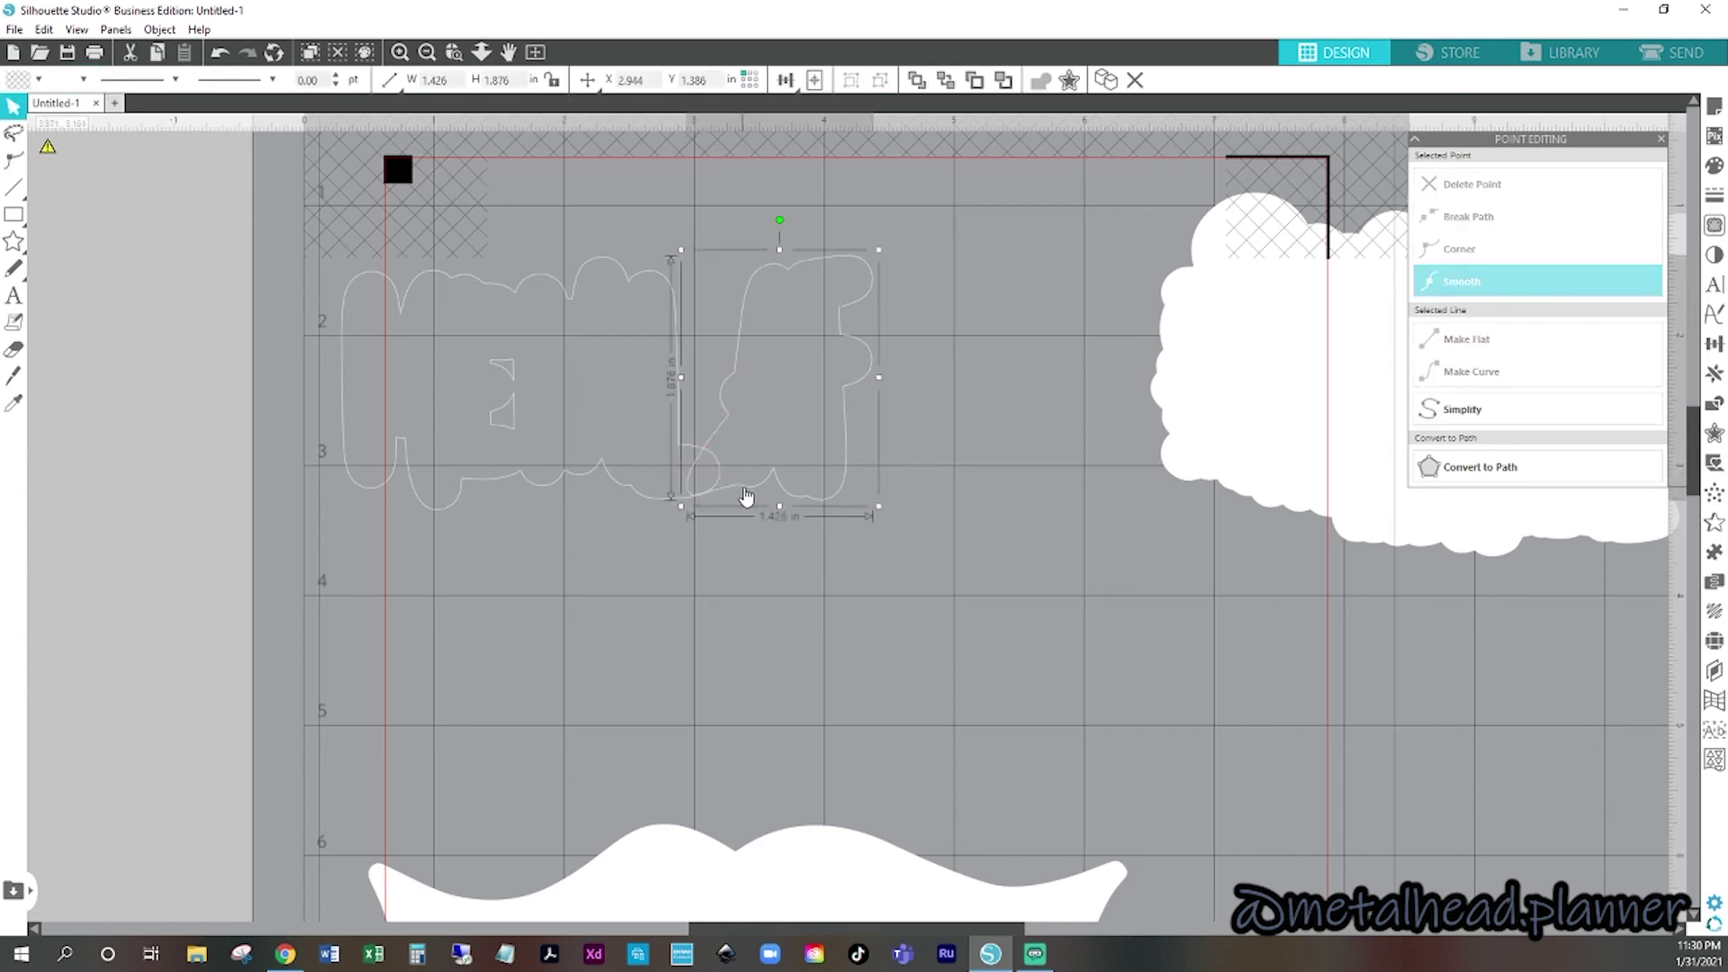
double_click(745, 494)
click(739, 491)
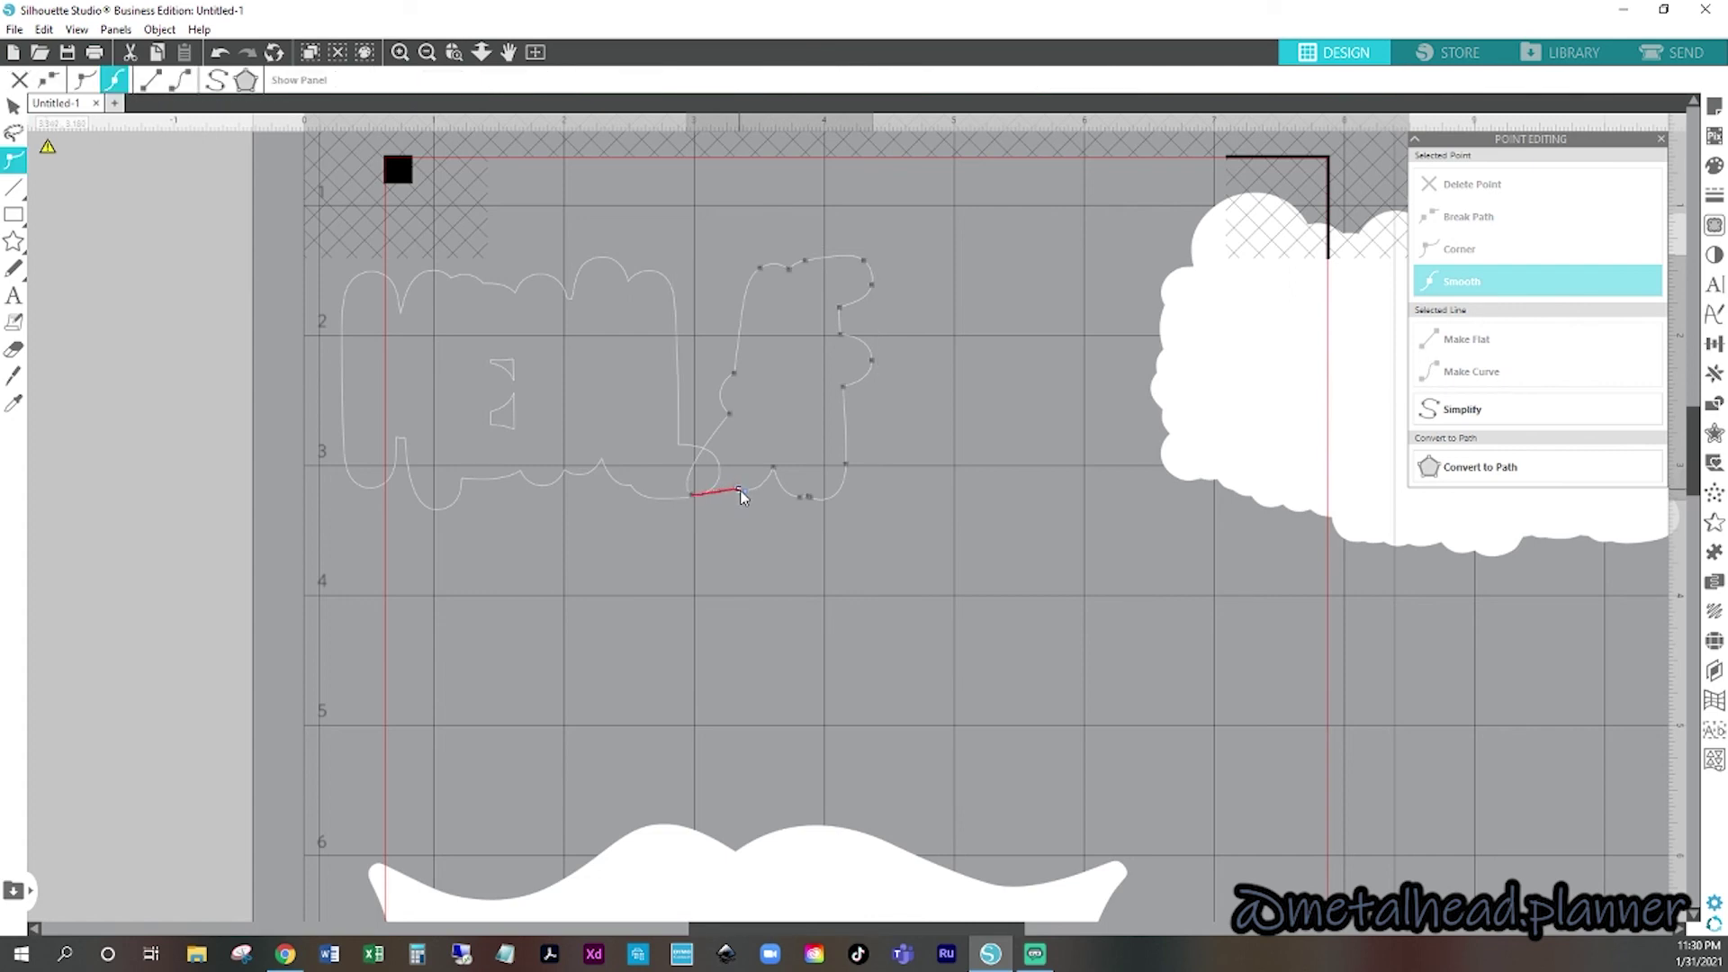
click(882, 546)
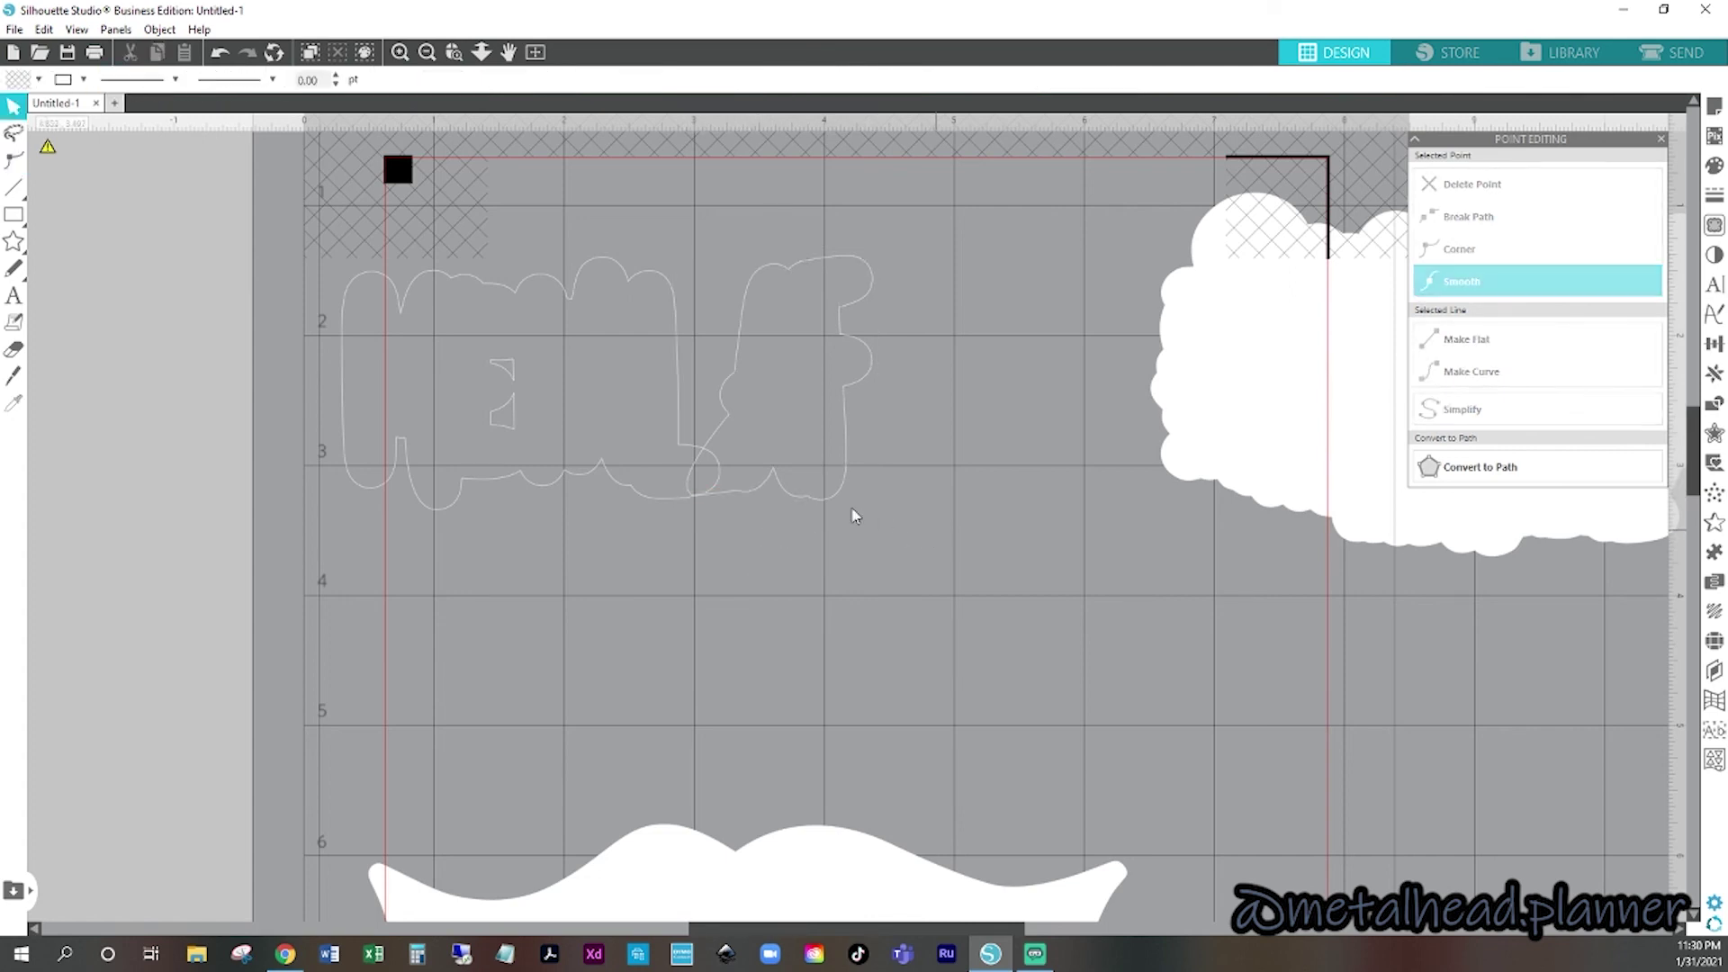
- Weld the METAL and AF offset outlines into one shape
click(675, 437)
right_click(676, 426)
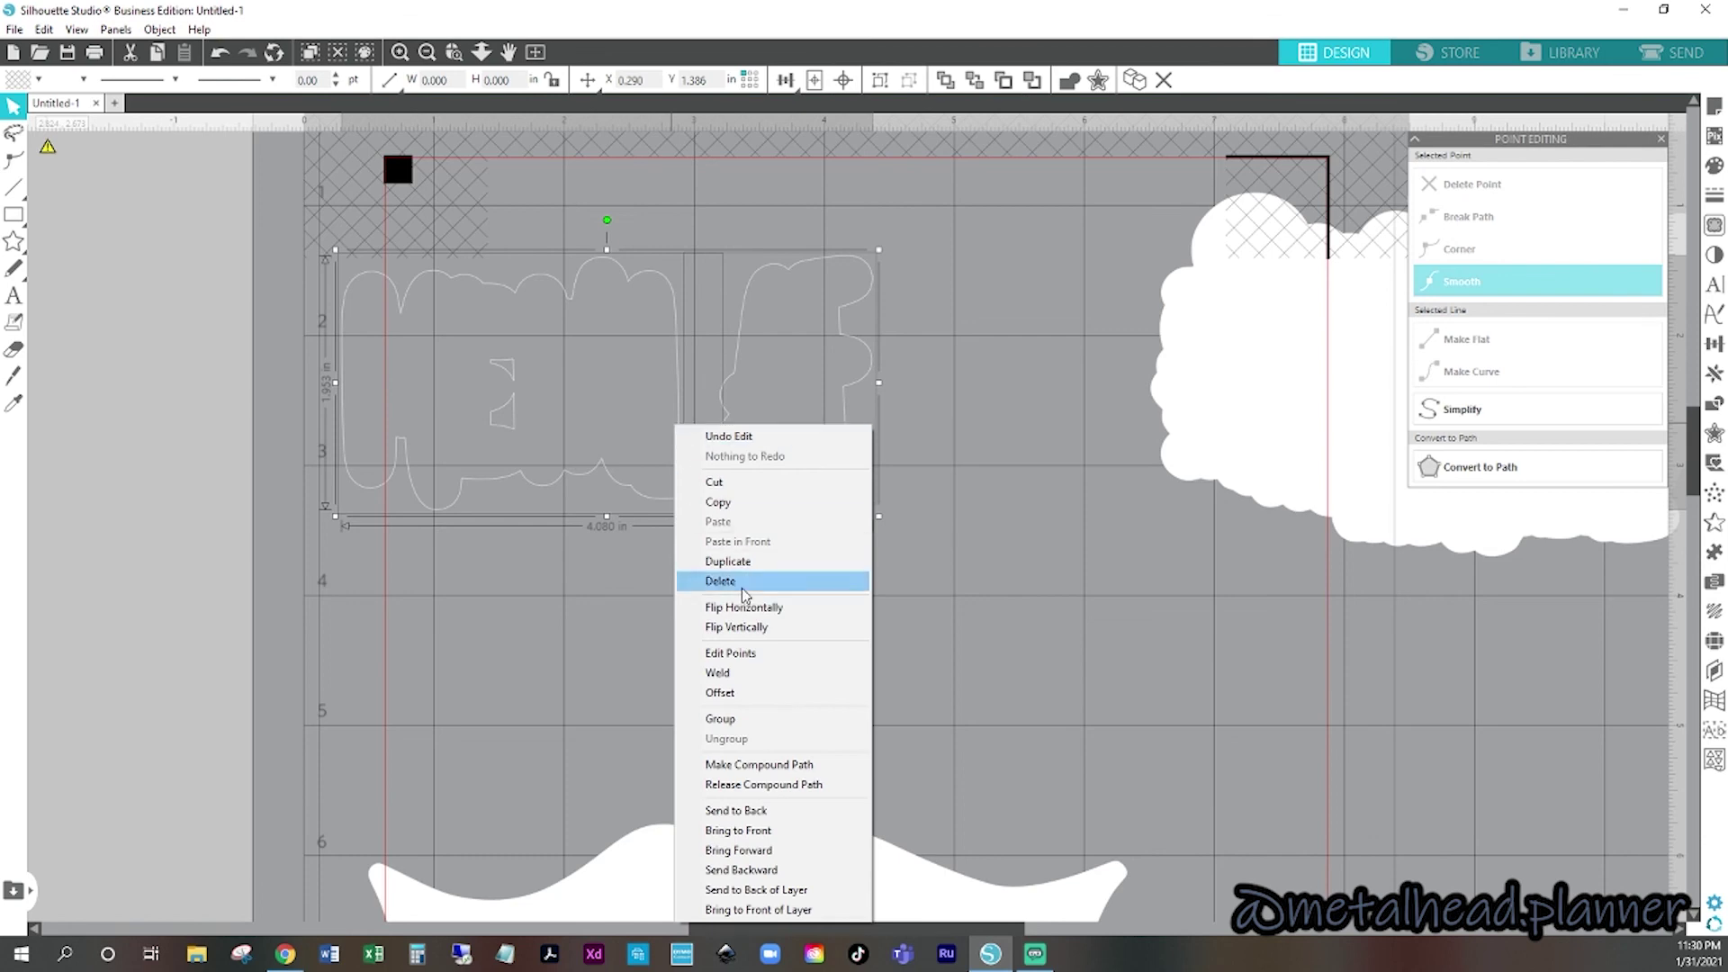
click(732, 672)
click(537, 447)
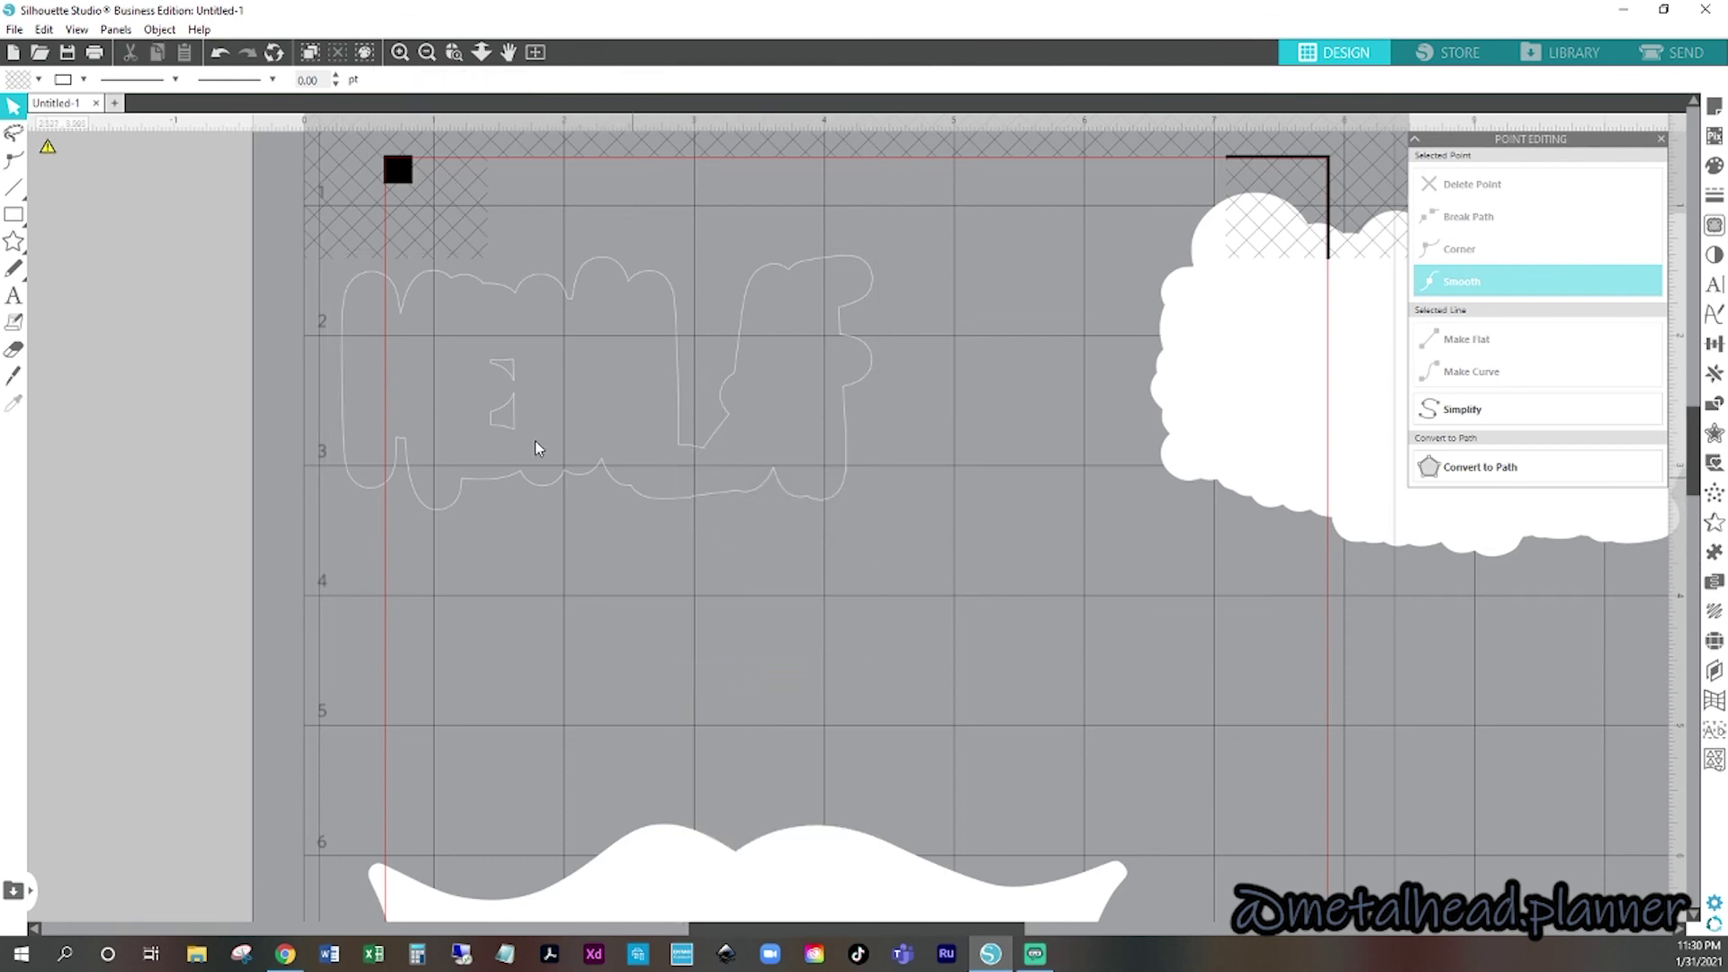
- Release the compound path of the welded METAL AF outline and delete the small inner cutouts at the E
click(513, 433)
right_click(512, 422)
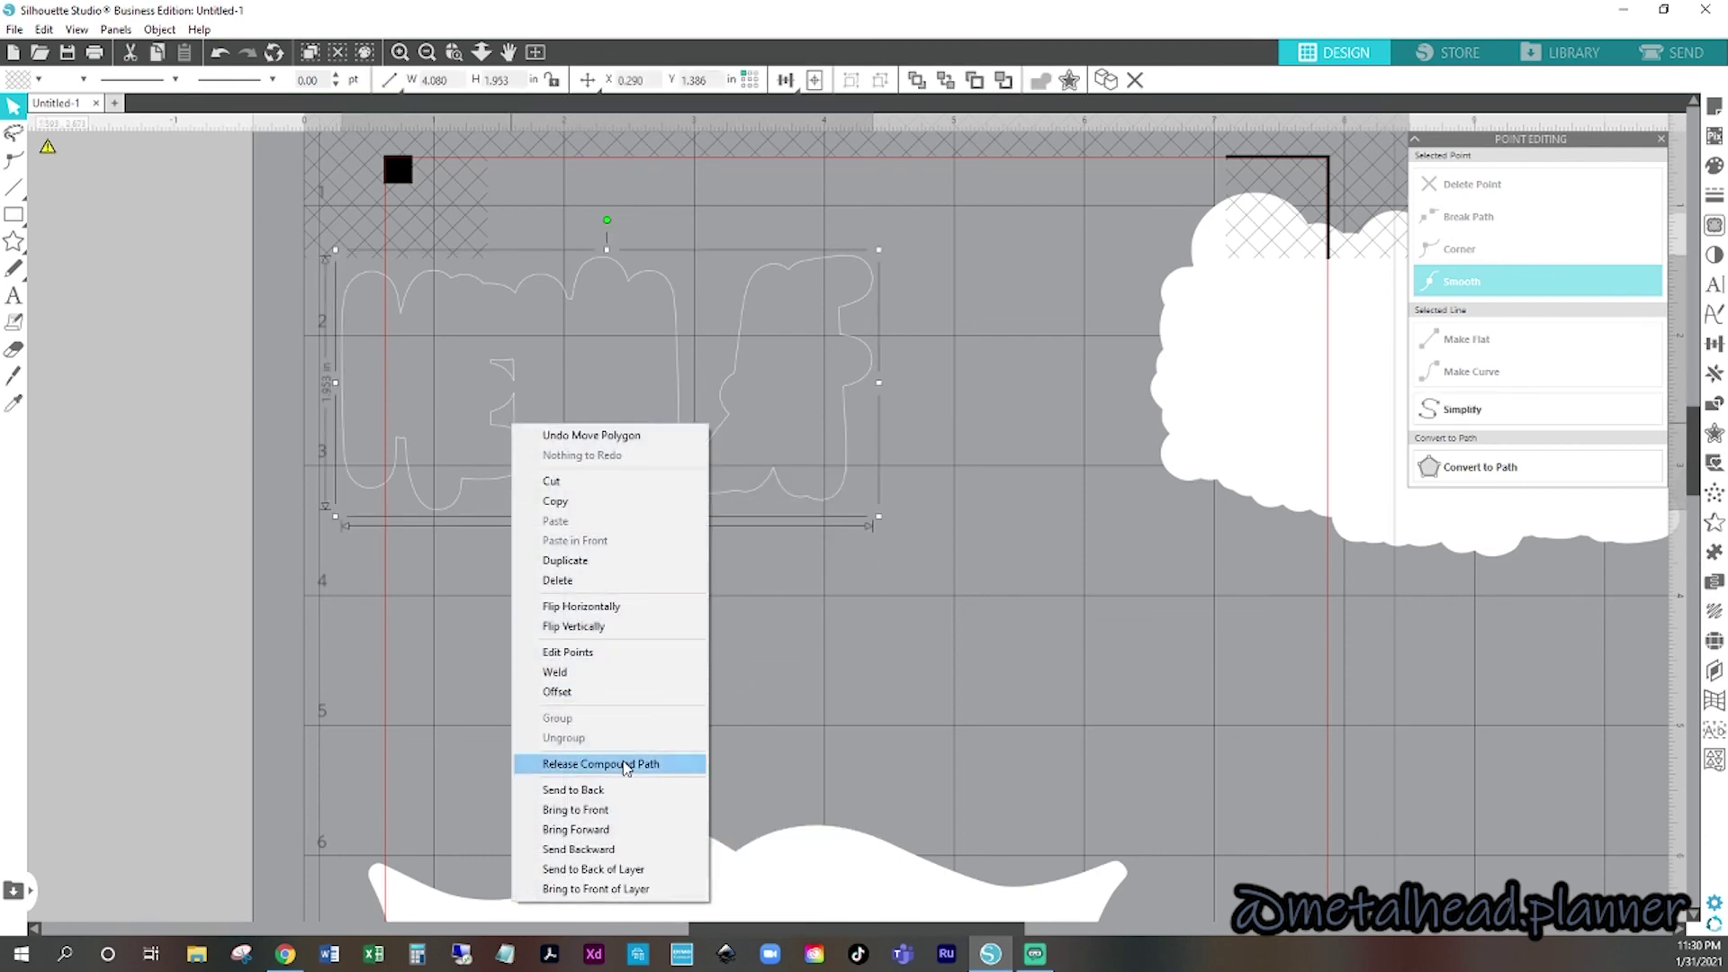
click(599, 764)
click(494, 382)
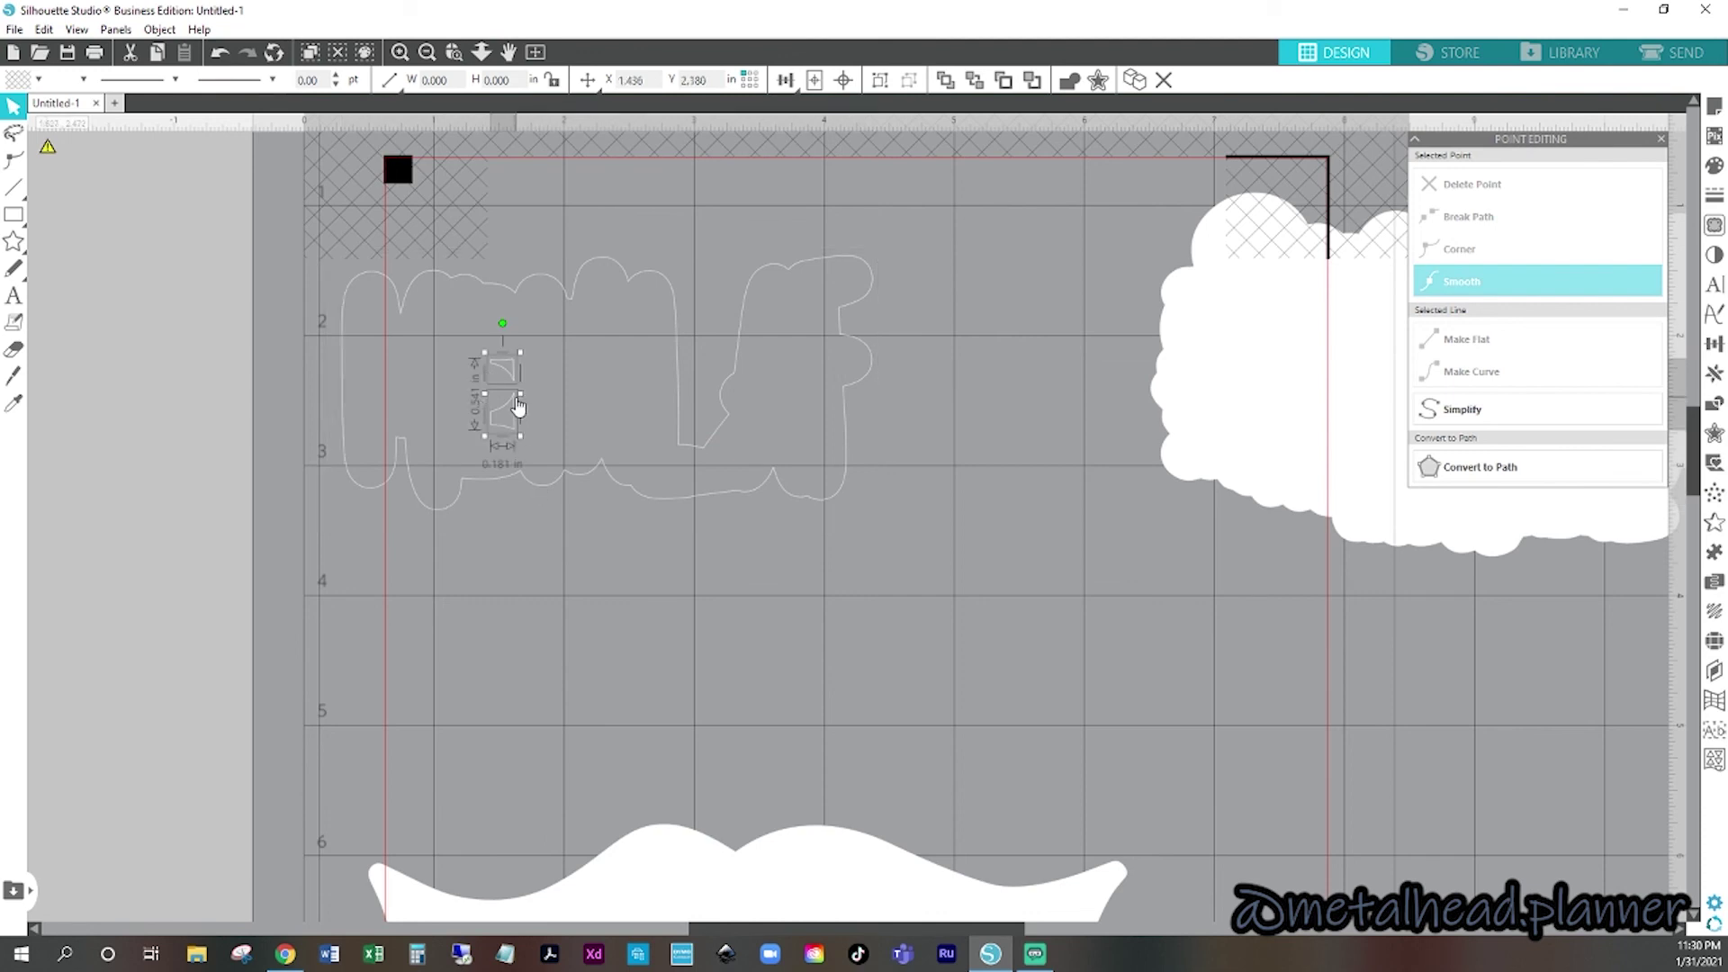
key(Delete)
- Fill the welded METAL AF outline with white
click(516, 484)
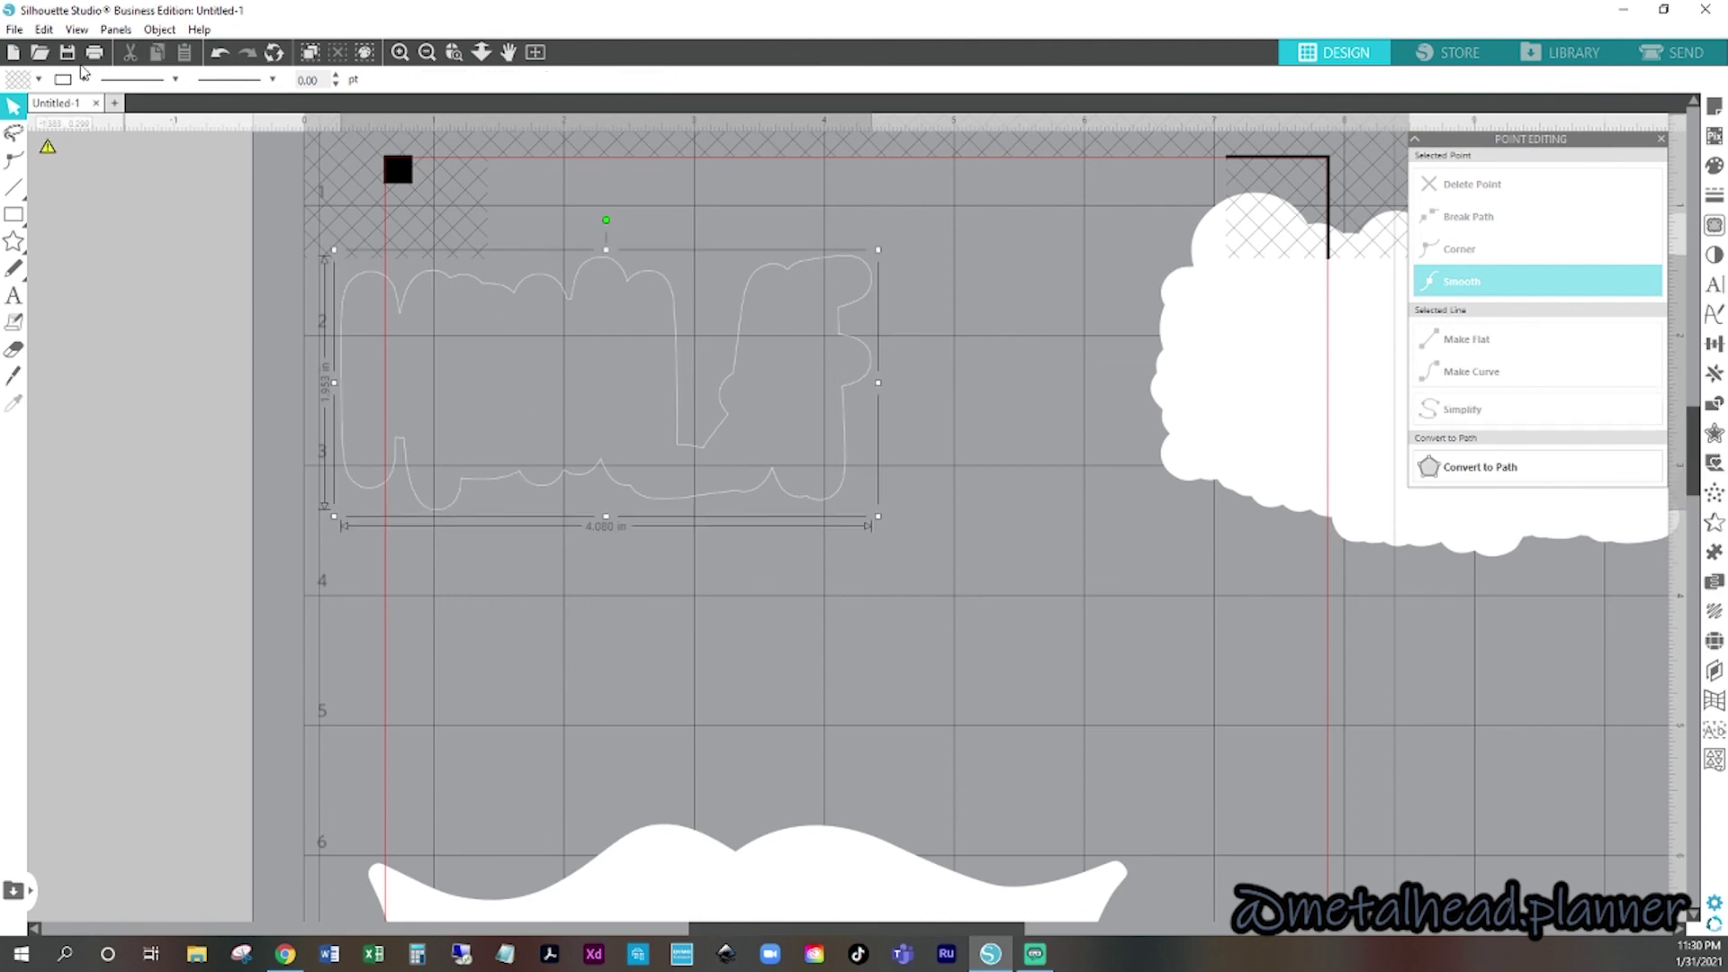
click(38, 79)
click(45, 149)
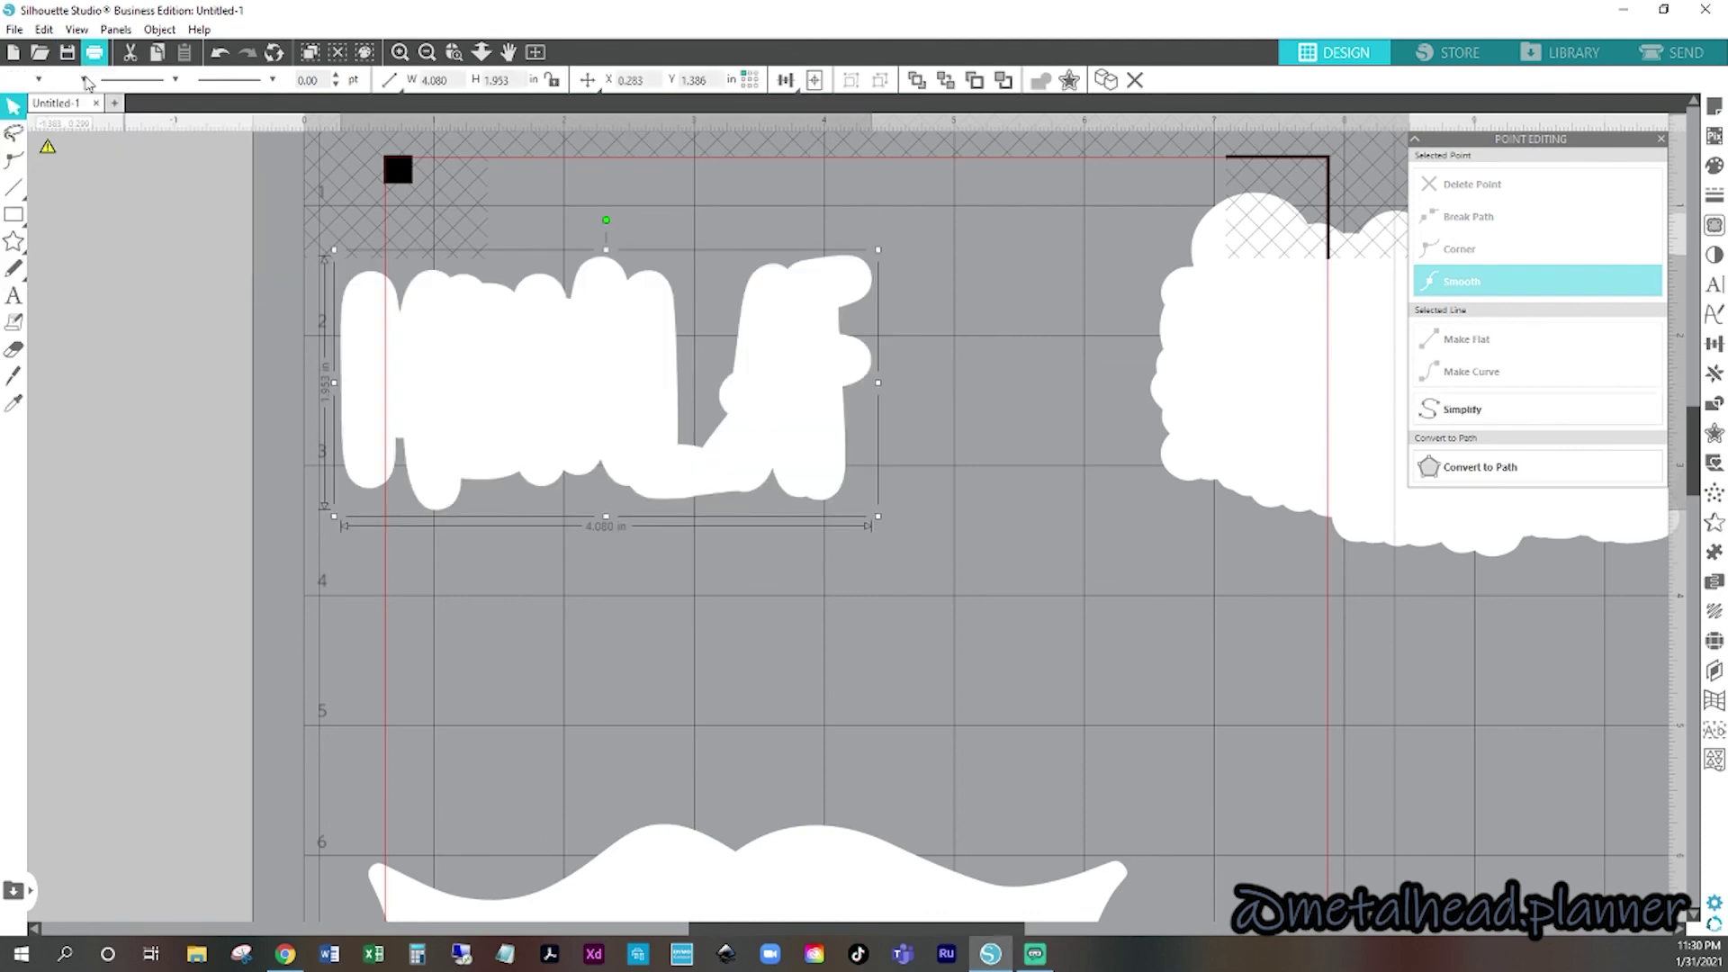
- Make the NO CUT layer visible again
click(1716, 671)
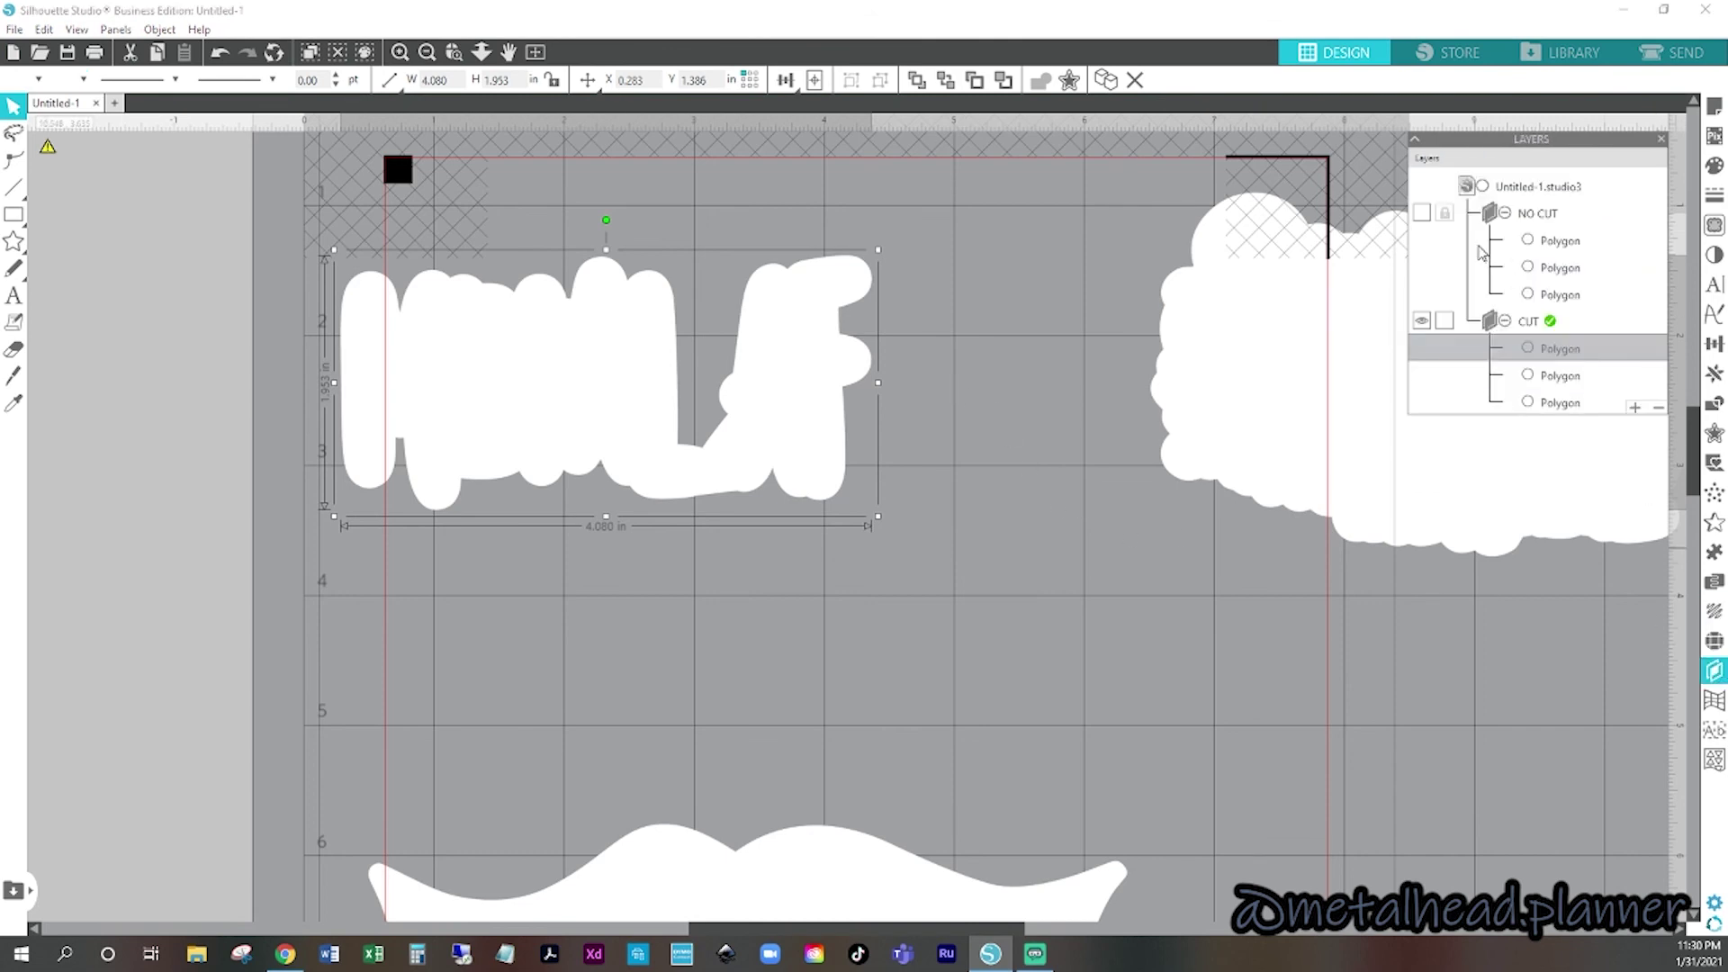
click(1423, 212)
click(703, 617)
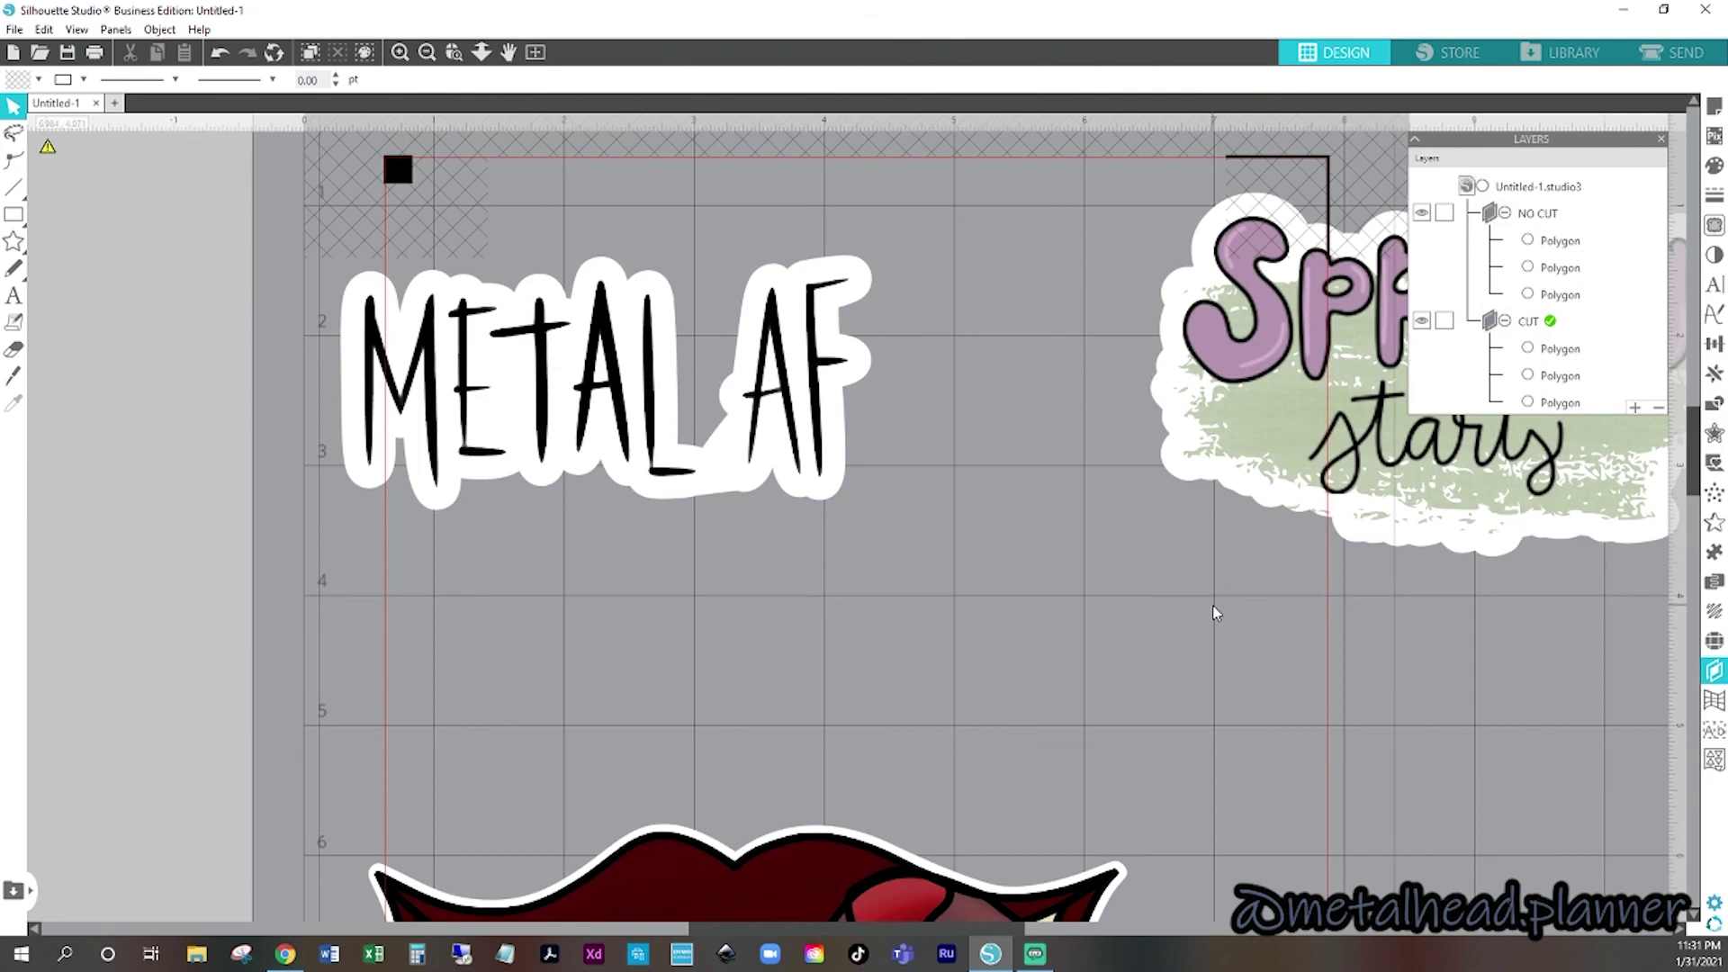
- Move the METAL AF sticker to about X 1.14, Y 1.37 in and shift the mouth sticker fully inside the red cut border
scroll(1213, 612, down, 5)
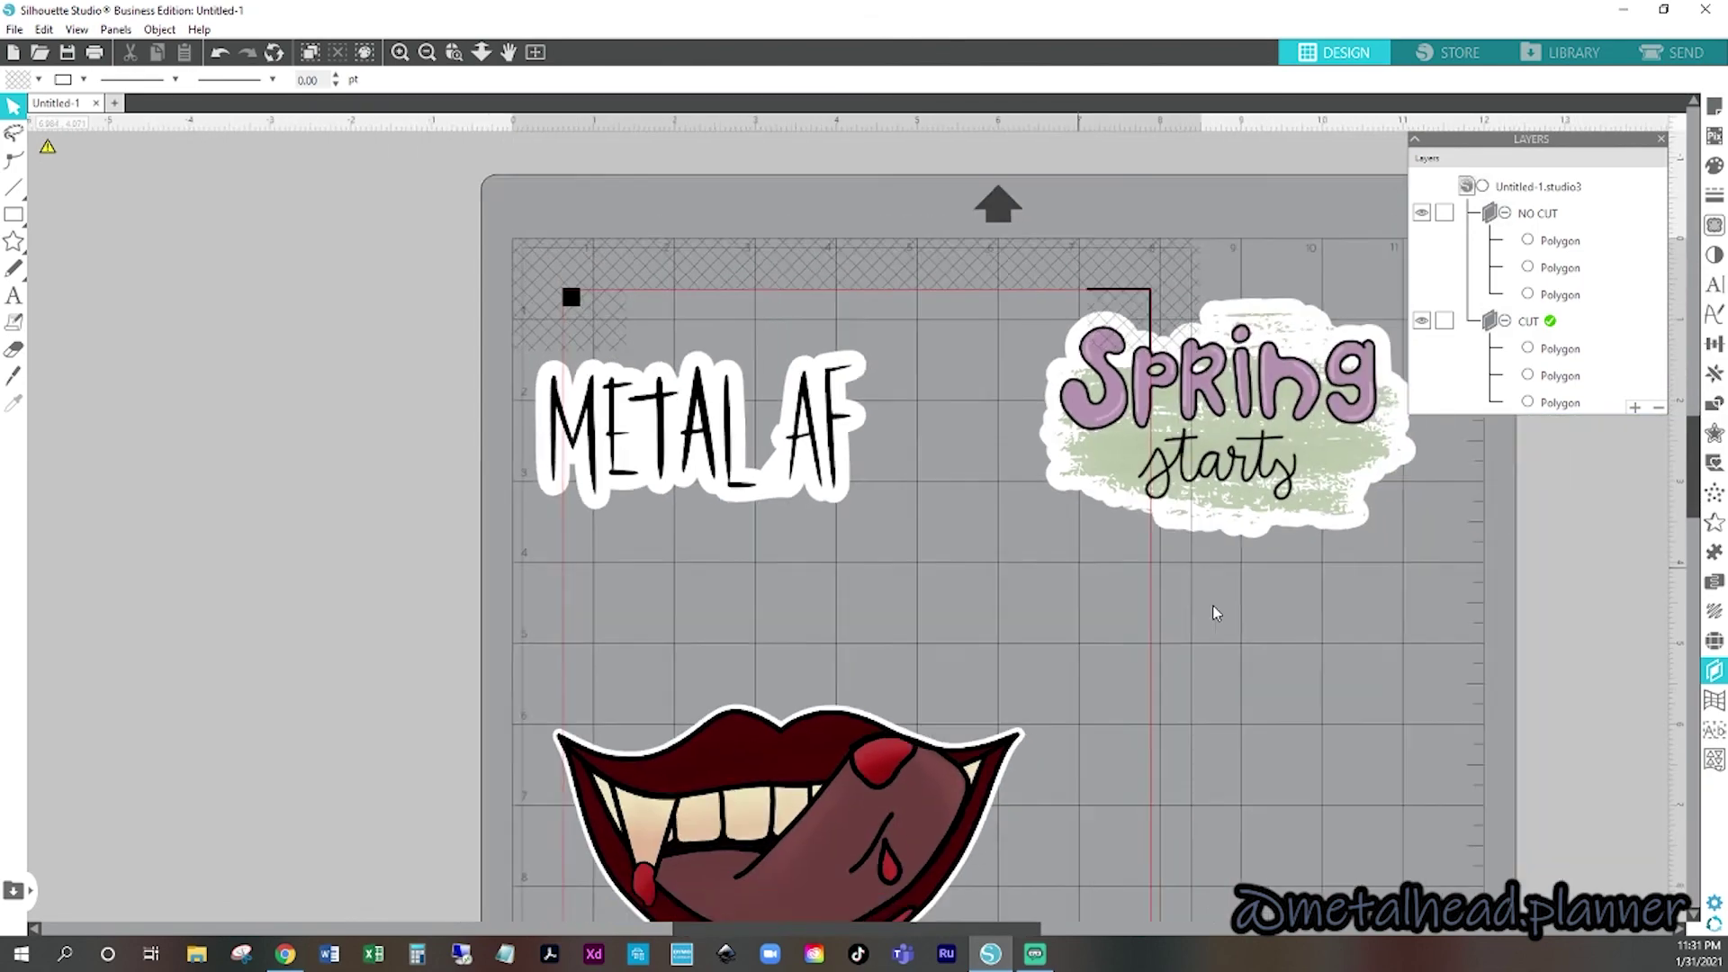
click(709, 447)
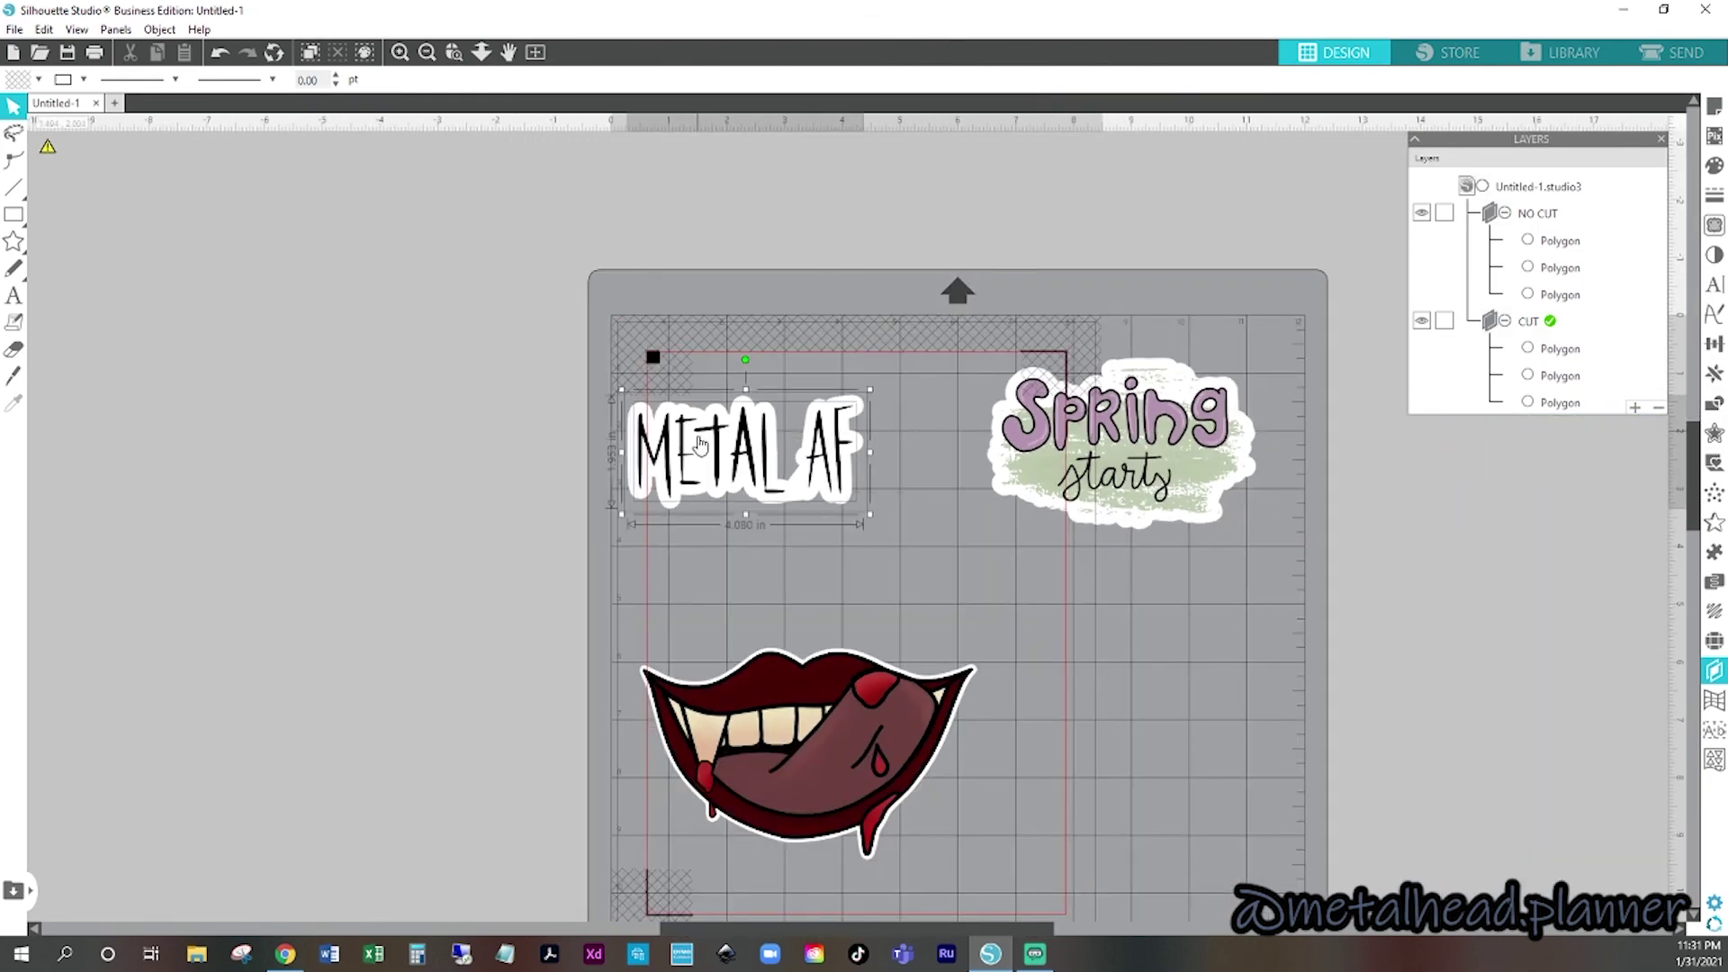
drag(709, 447, 756, 447)
scroll(1034, 717, down, 3)
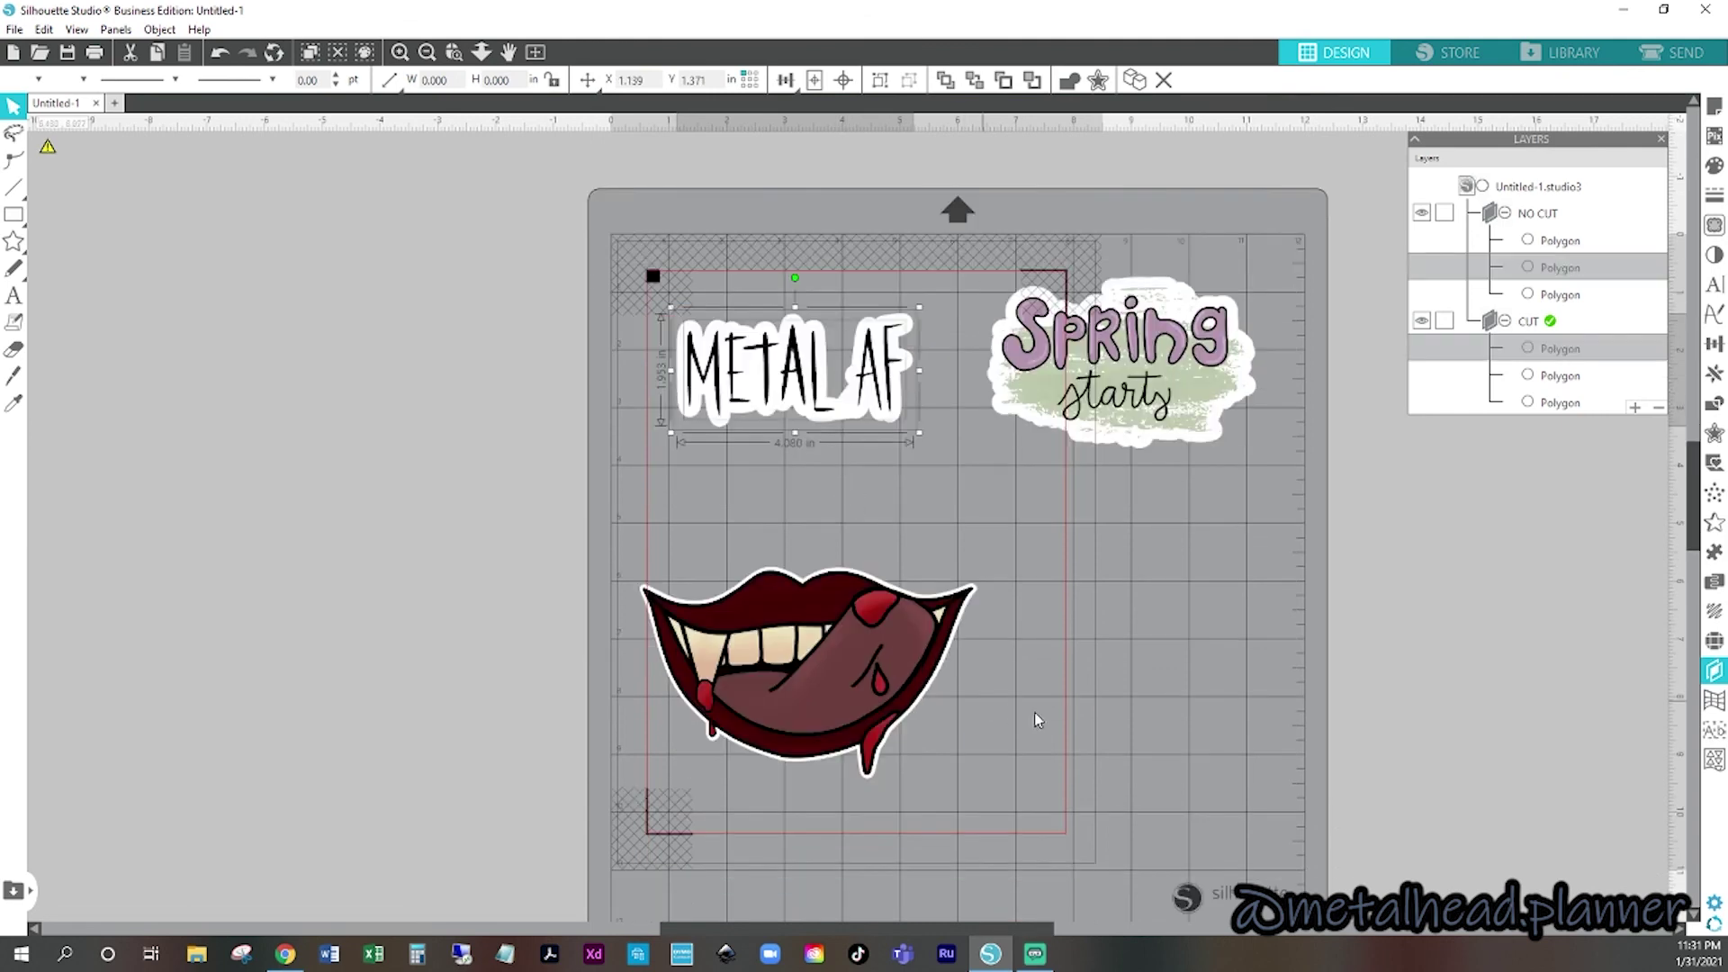
click(736, 653)
drag(736, 652, 795, 695)
- Rotate the Spring sticker with its backing 90° clockwise and place it at about X 4.68, Y 1.60 in
drag(1152, 353, 942, 510)
drag(927, 392, 1077, 520)
drag(915, 528, 963, 474)
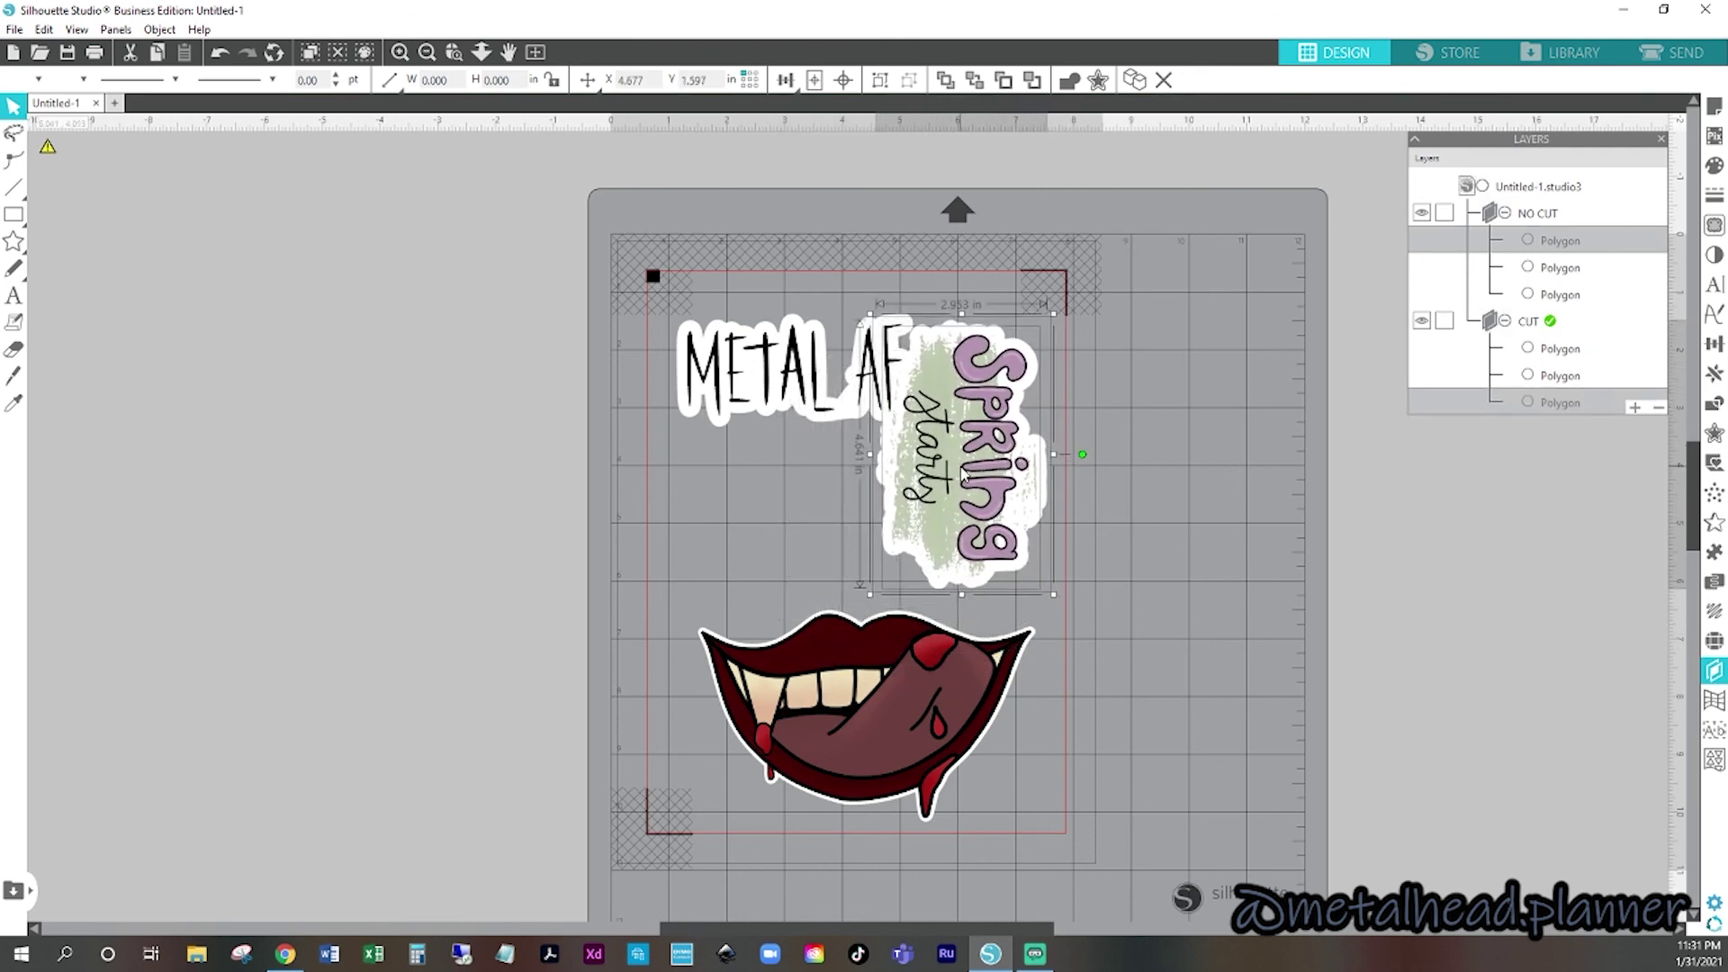
- Rotate the METAL AF sticker with its backing about 90° clockwise and place it beside the Spring sticker, inside the cut border
click(791, 252)
click(774, 396)
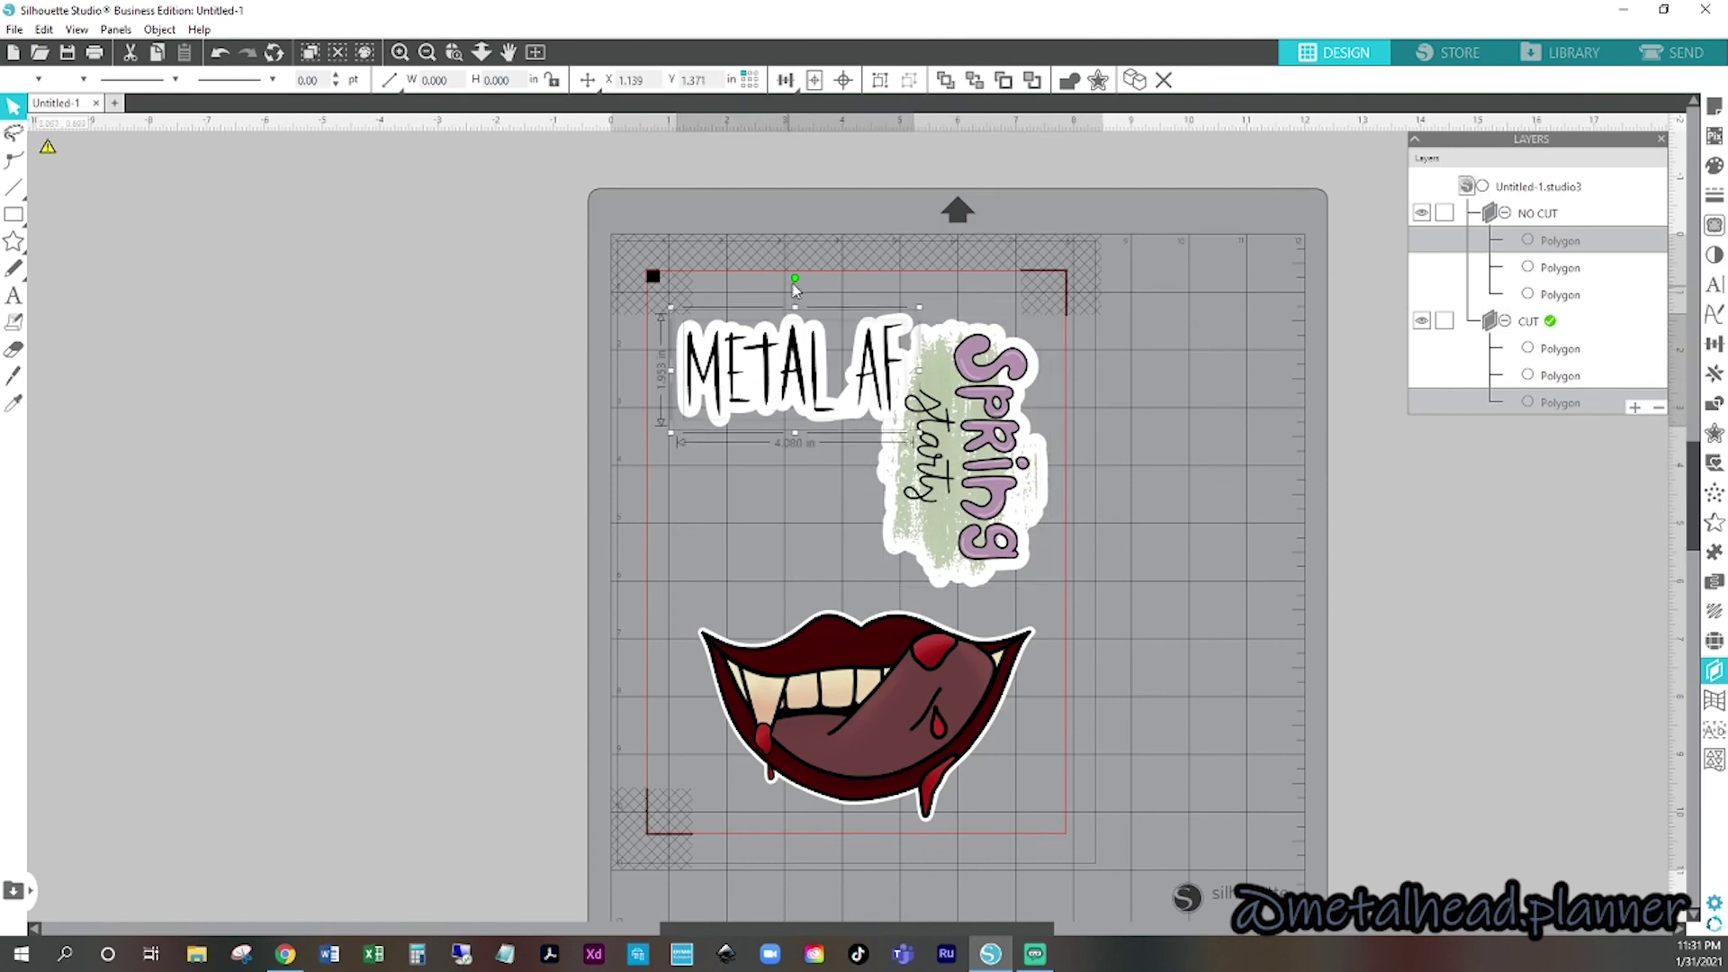
drag(794, 278, 906, 368)
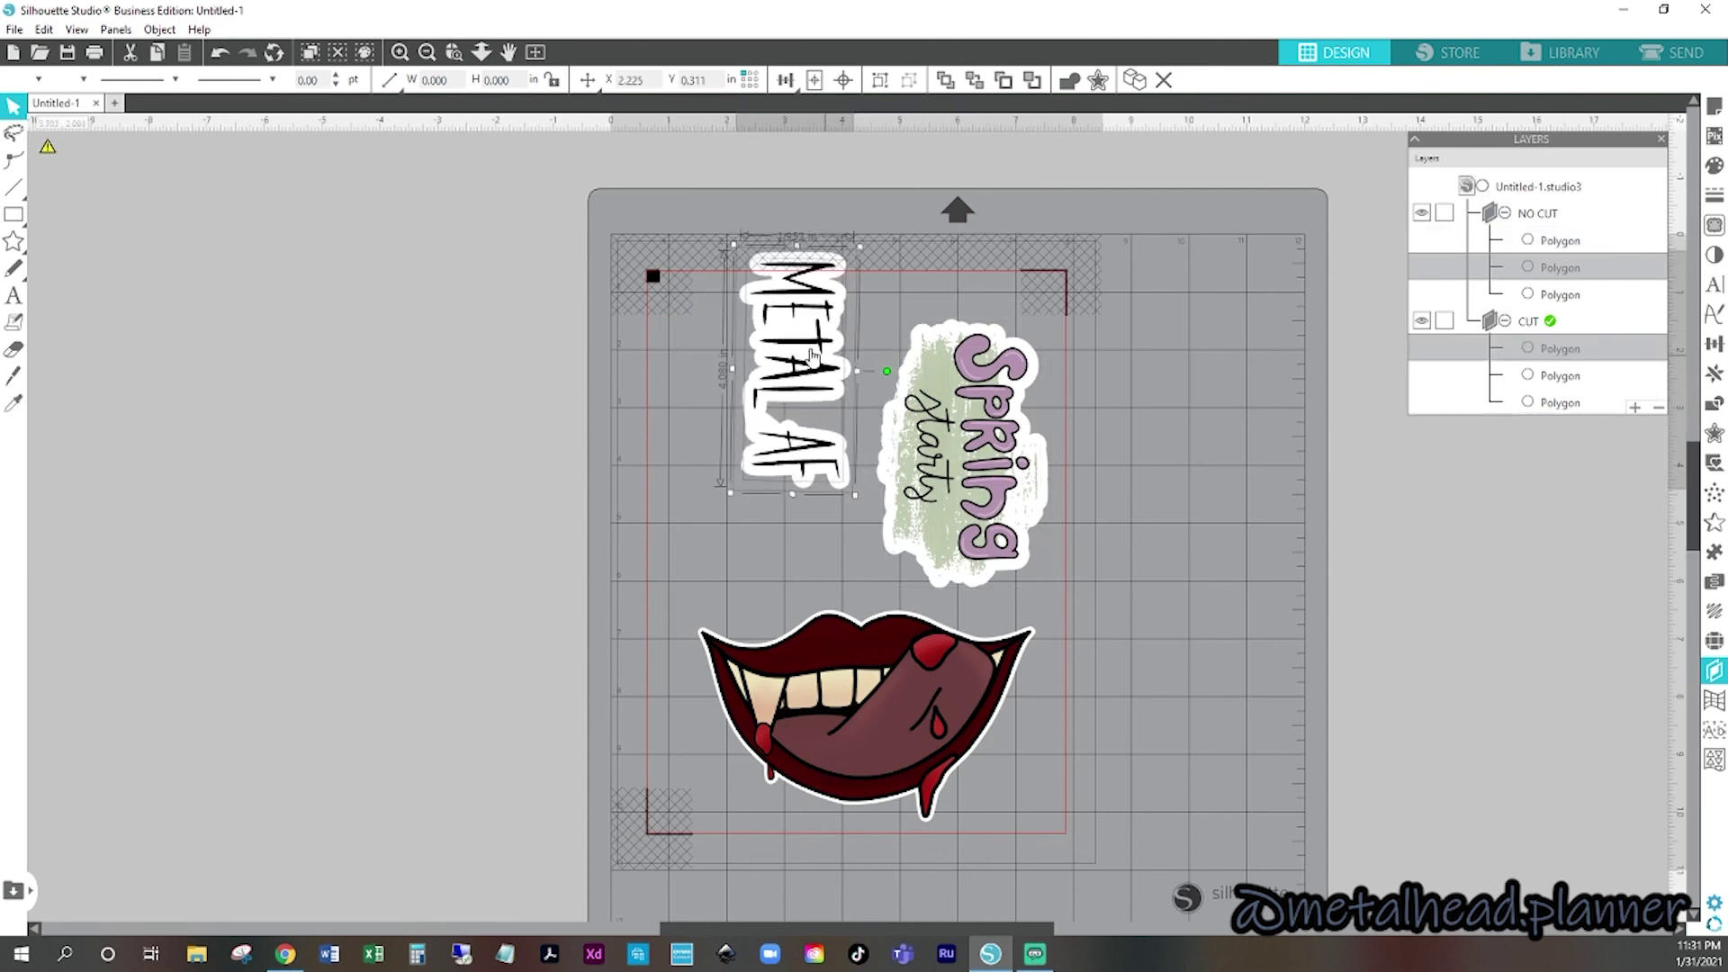
drag(783, 378, 761, 459)
click(1411, 513)
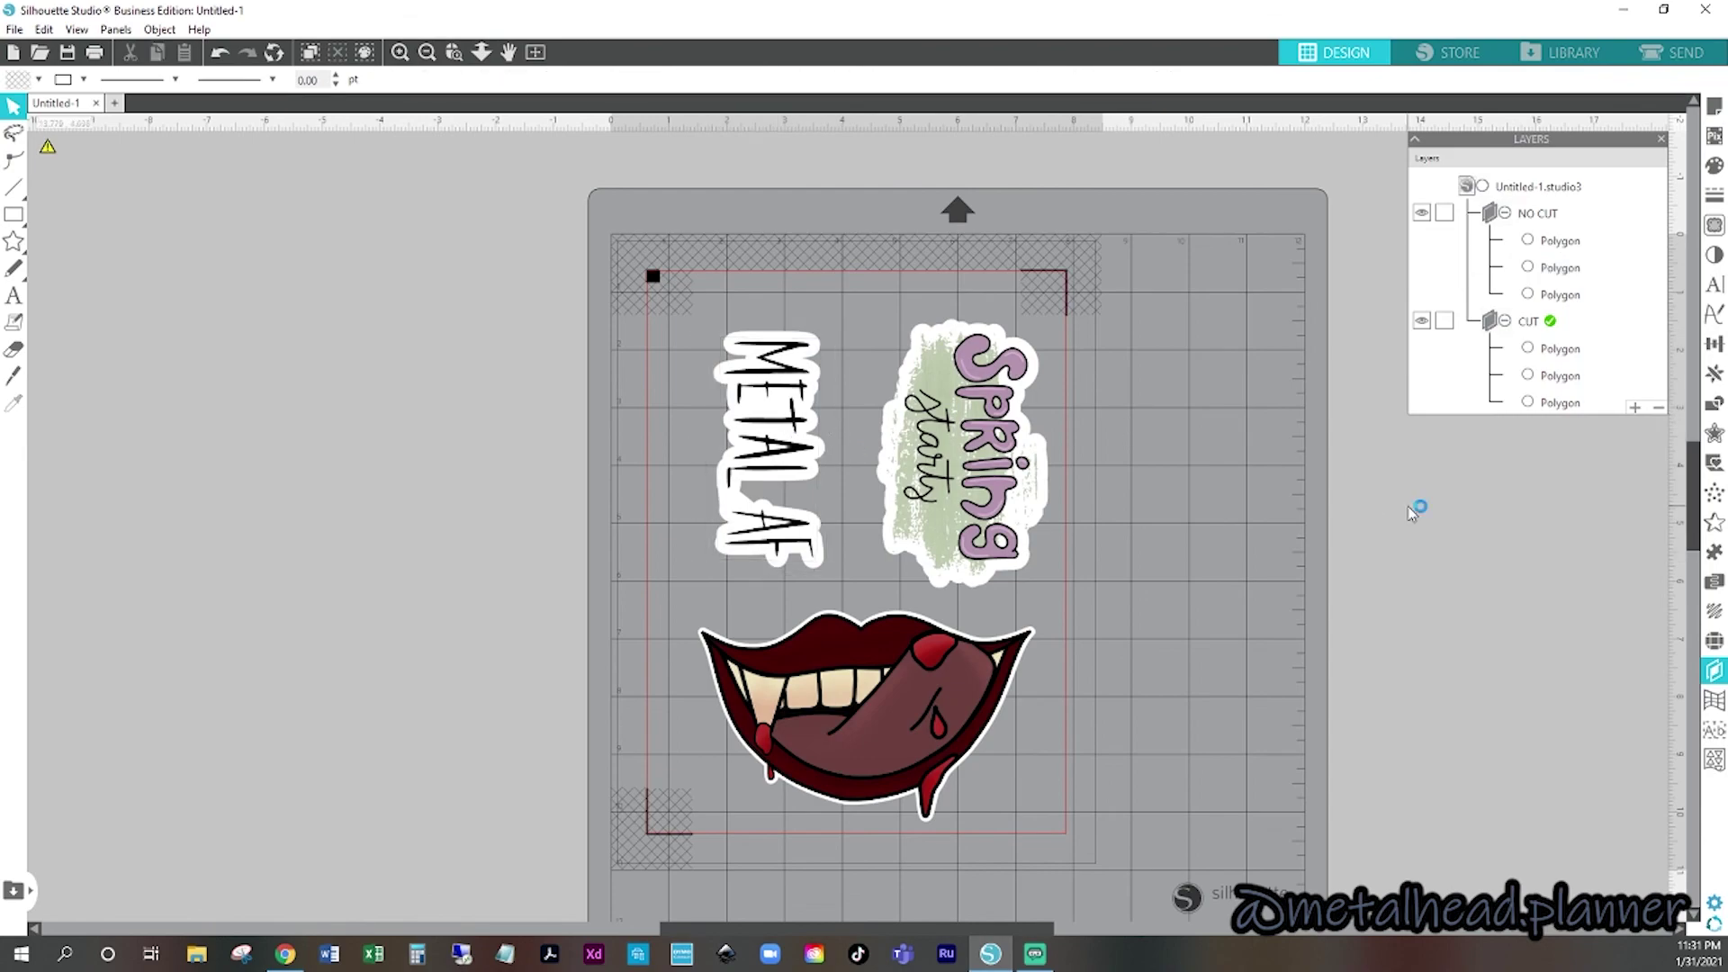